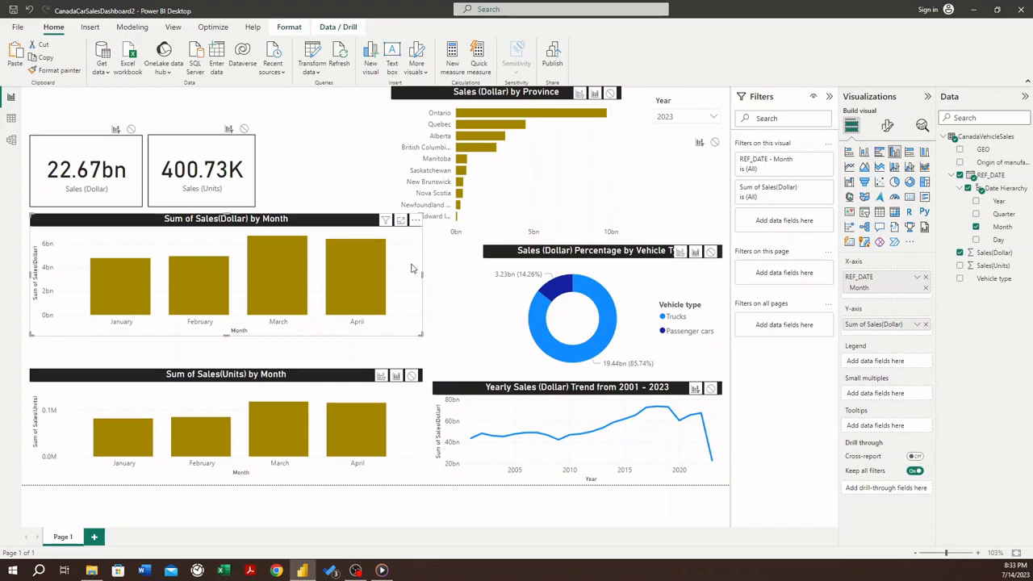
# - Collapse the REF_DATE hierarchy within the CanadaVehicleSales table's field list, keeping the table expanded
pyautogui.moveTo(206, 281)
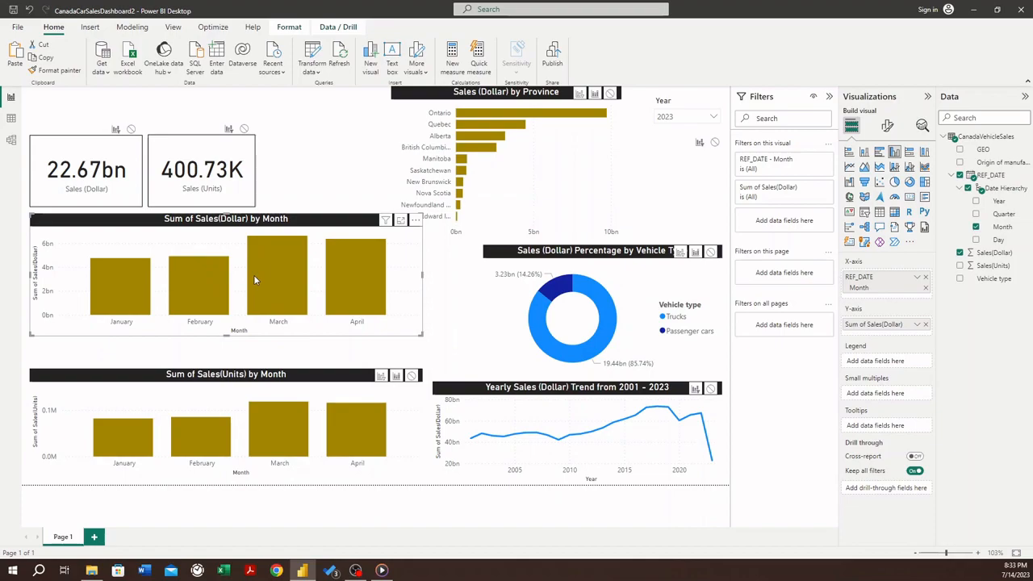
pyautogui.moveTo(254, 280)
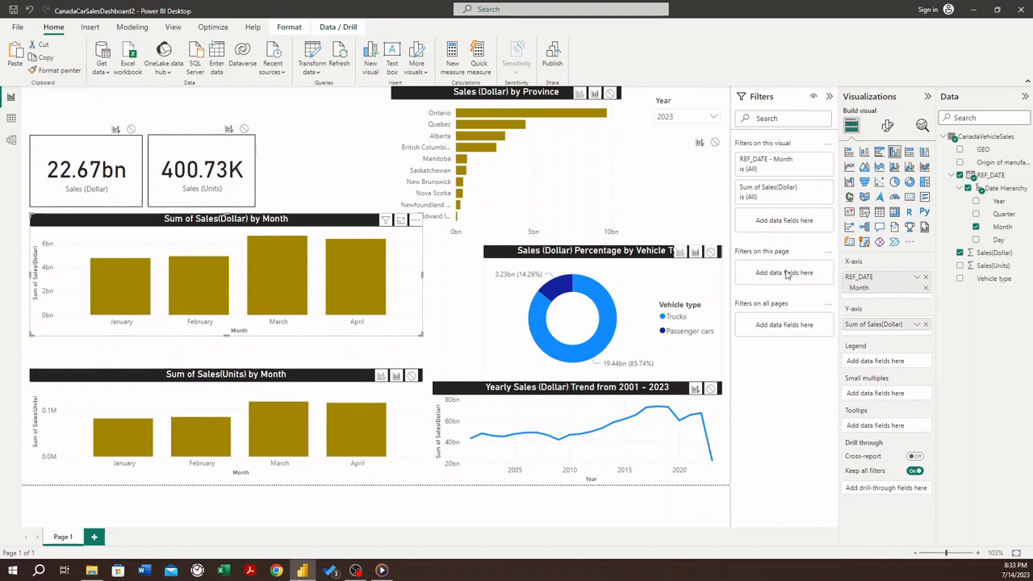
pyautogui.click(950, 176)
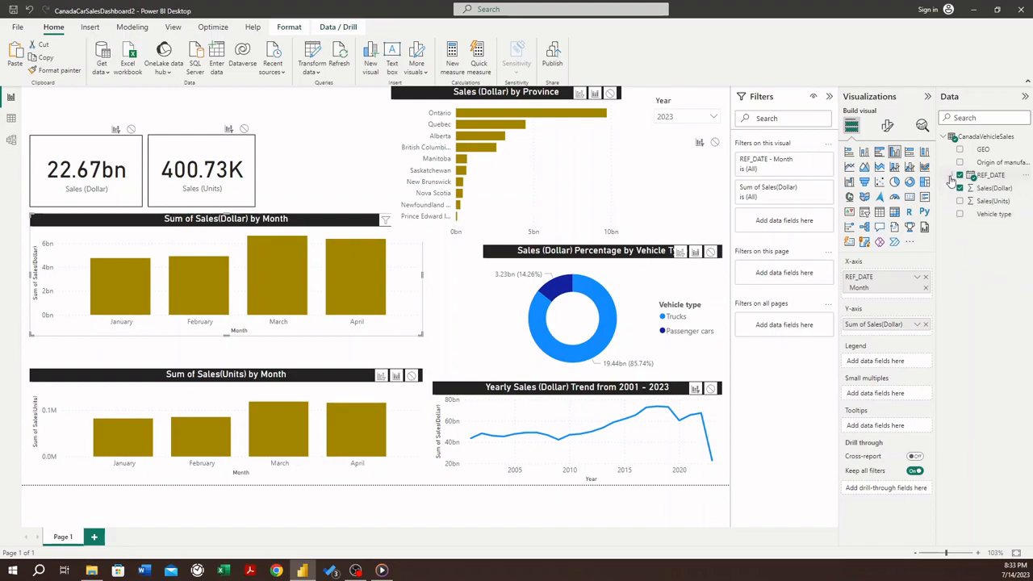
pyautogui.click(944, 137)
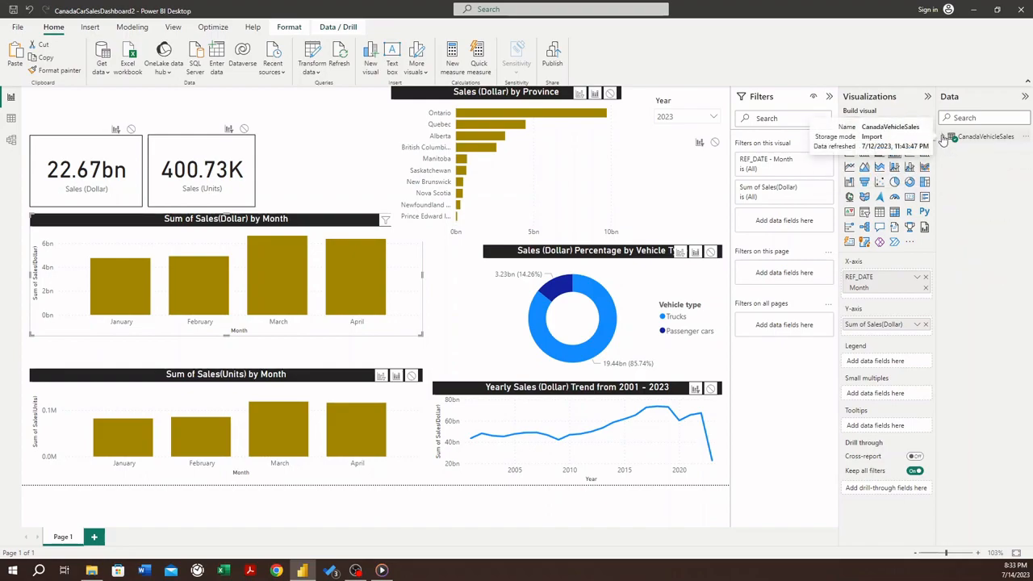
pyautogui.click(944, 137)
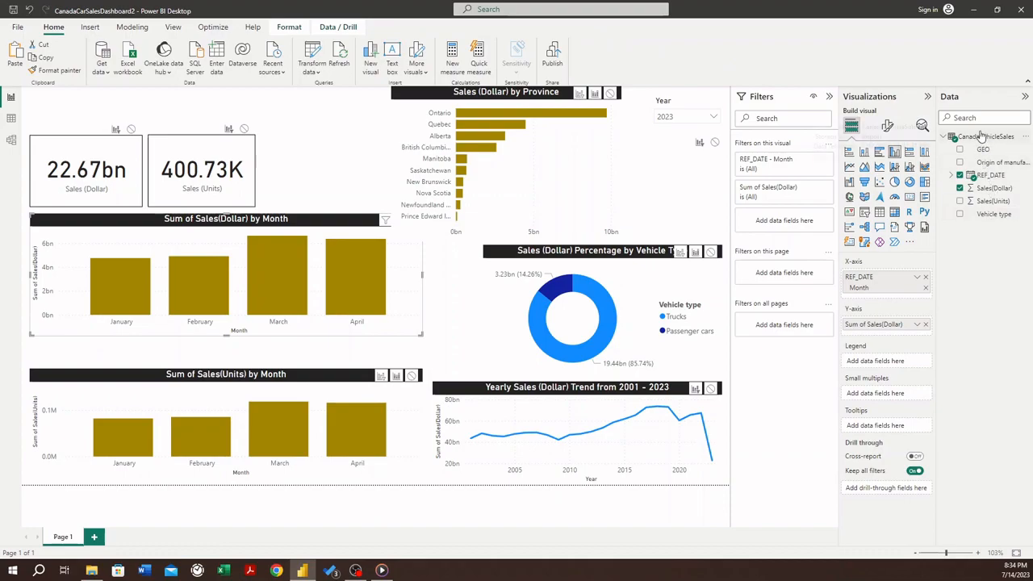
# - Create a new measure in the CanadaVehicleSales table and name it Sales(Dollar)_LY
pyautogui.moveTo(981, 141)
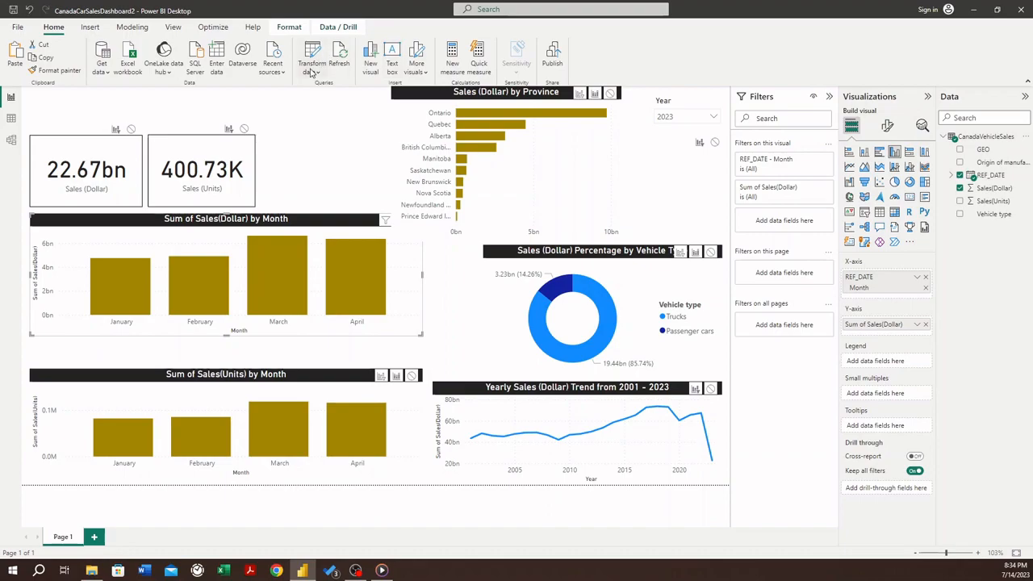
pyautogui.click(127, 30)
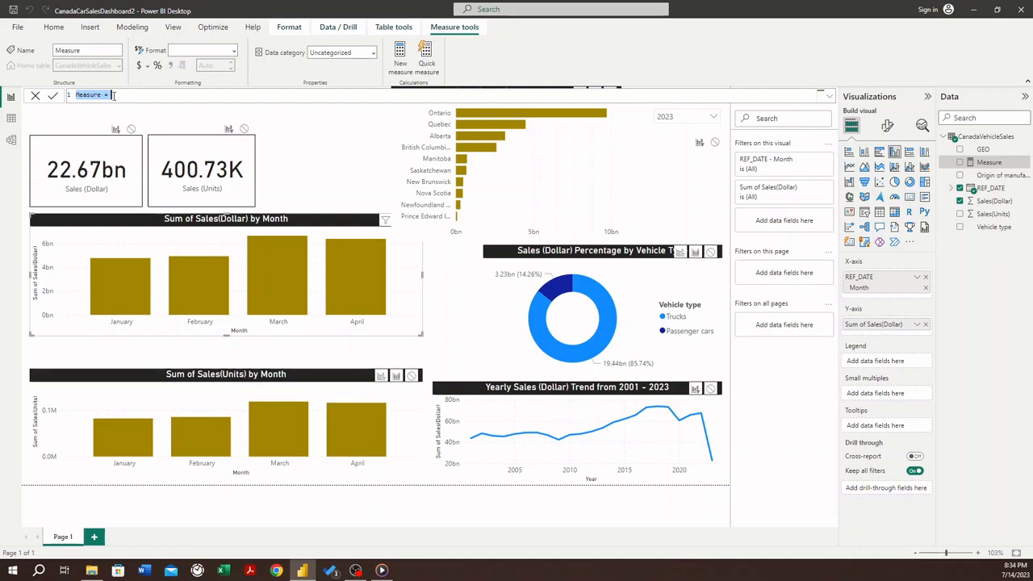
pyautogui.click(101, 95)
pyautogui.moveTo(101, 94); pyautogui.dragTo(78, 96)
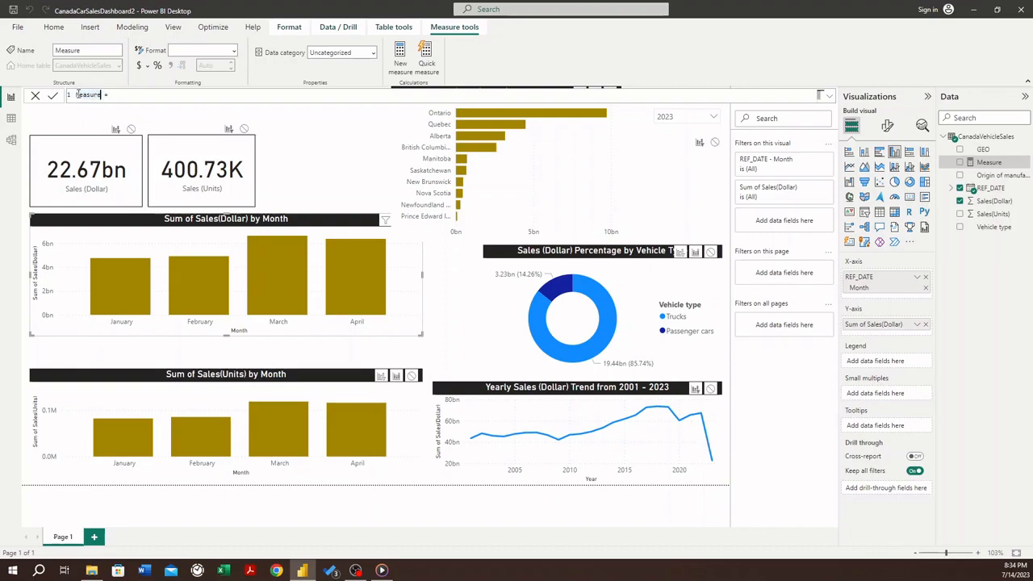
pyautogui.doubleClick(78, 96)
pyautogui.write('Sales(Dollar)_LY')
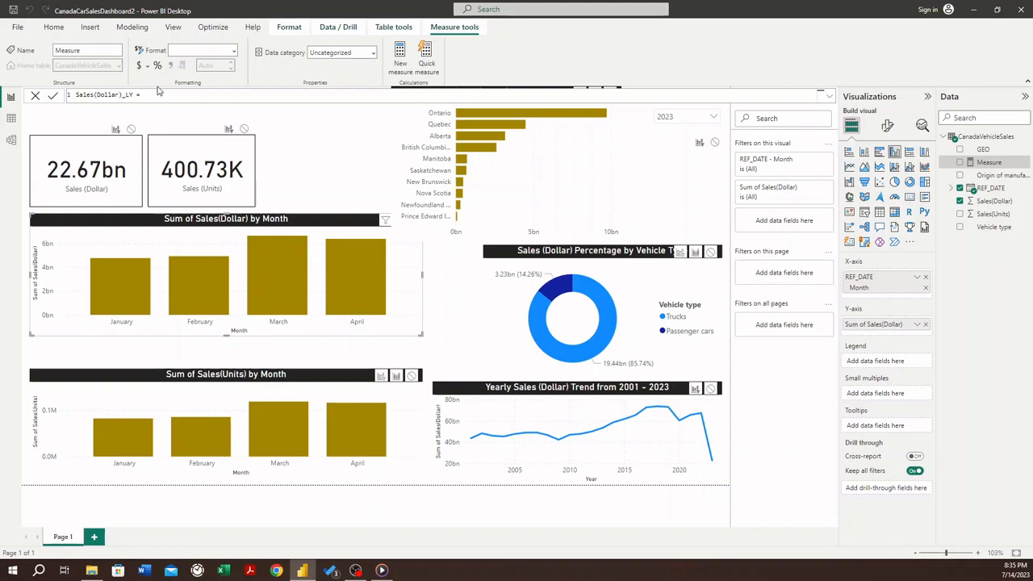
# - Start the measure's formula with CALCULATE and the expression SUM(CanadaVehicleSales[Sales(Dollar)])
pyautogui.write('CALCULATE')
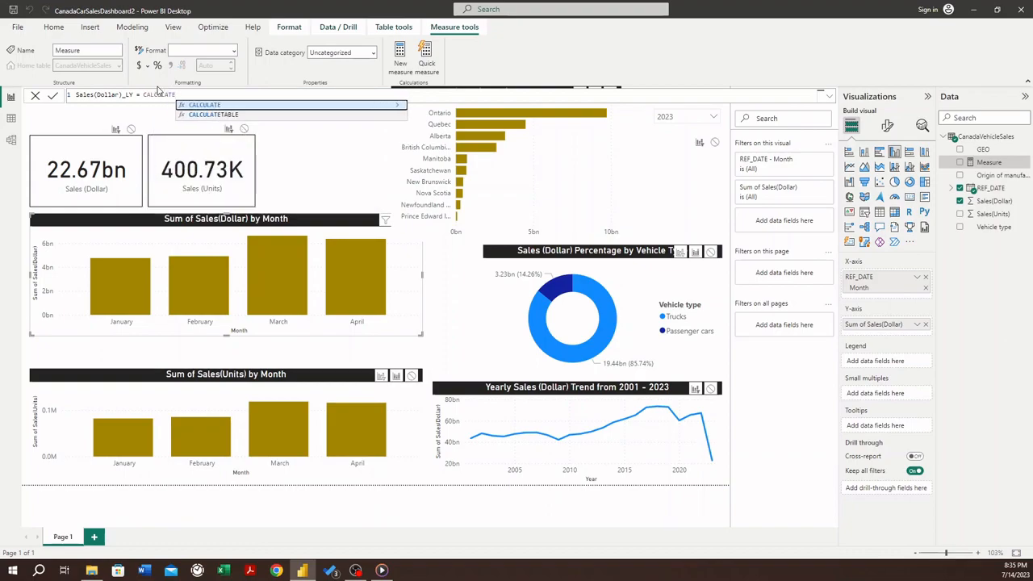
pyautogui.write('(')
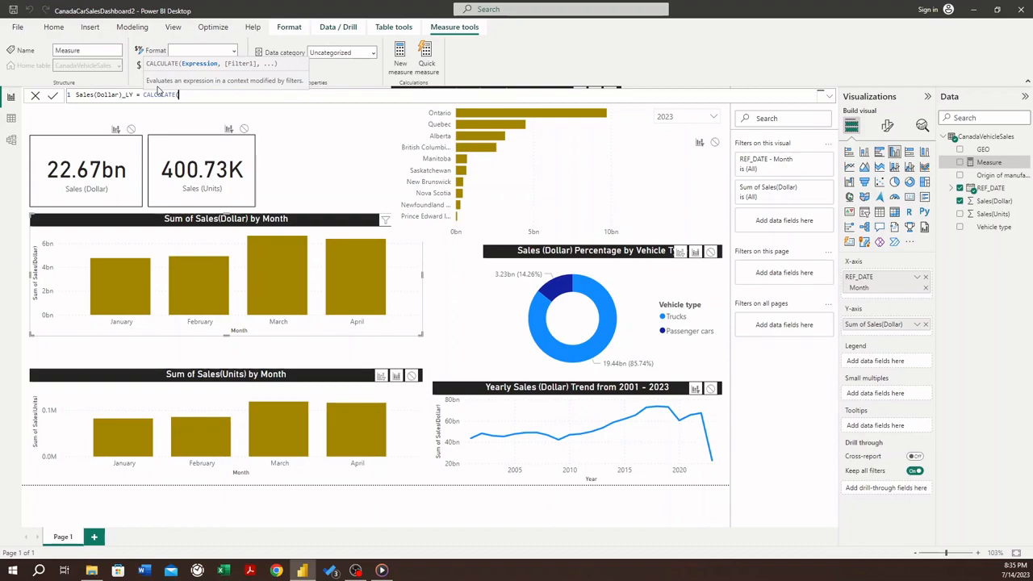
pyautogui.write('SUM')
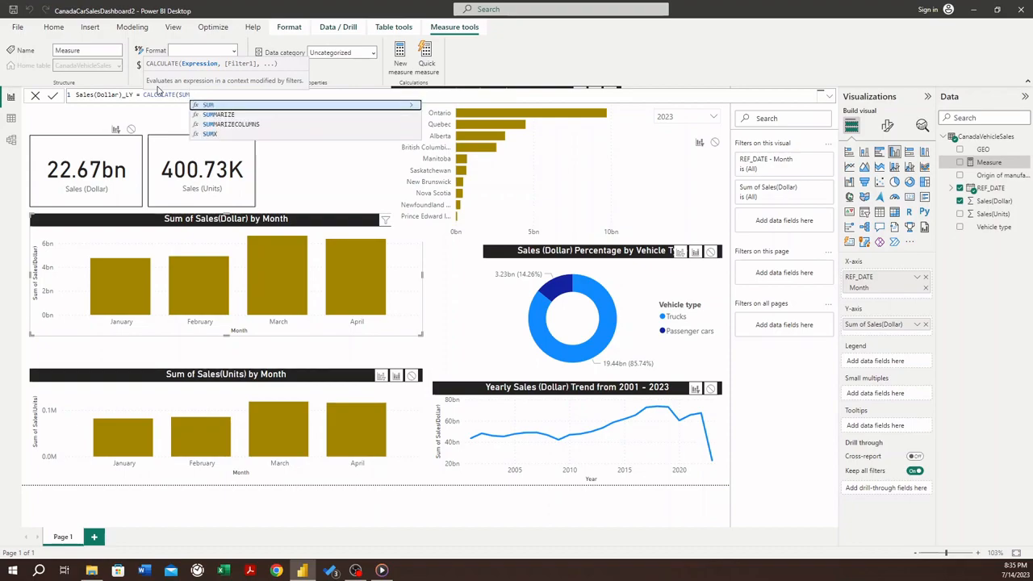
pyautogui.write('(')
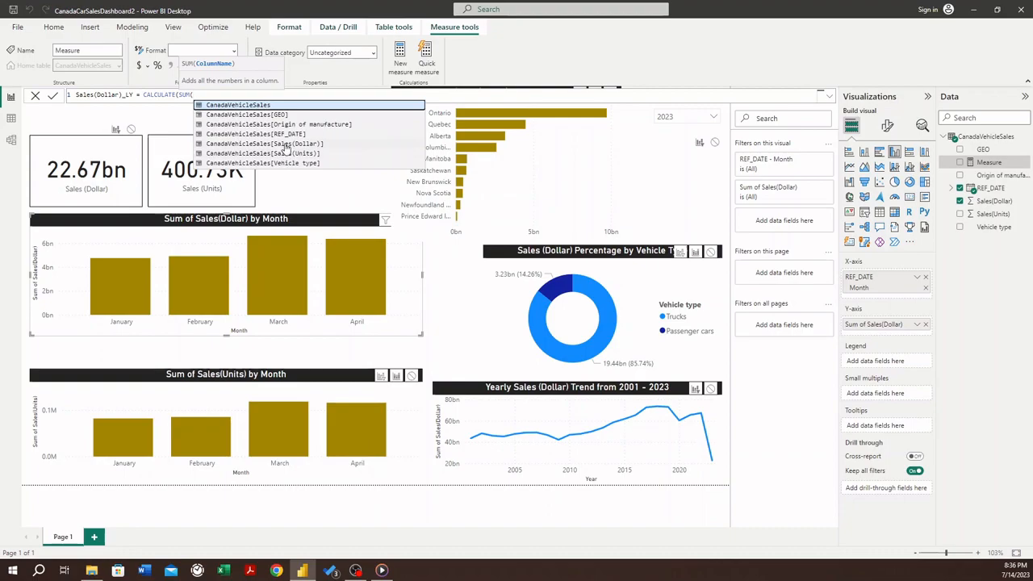
pyautogui.click(284, 144)
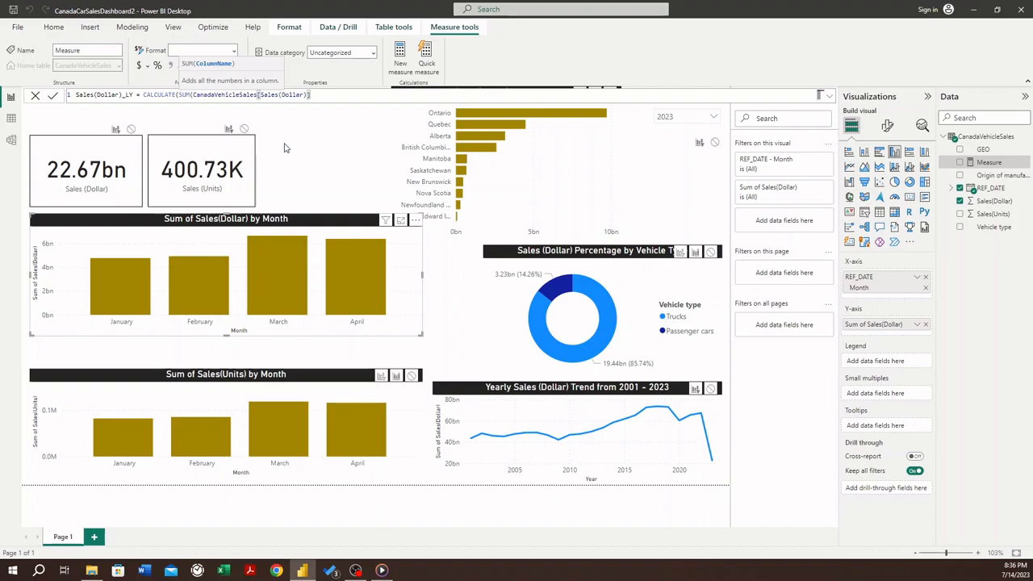
pyautogui.write(')')
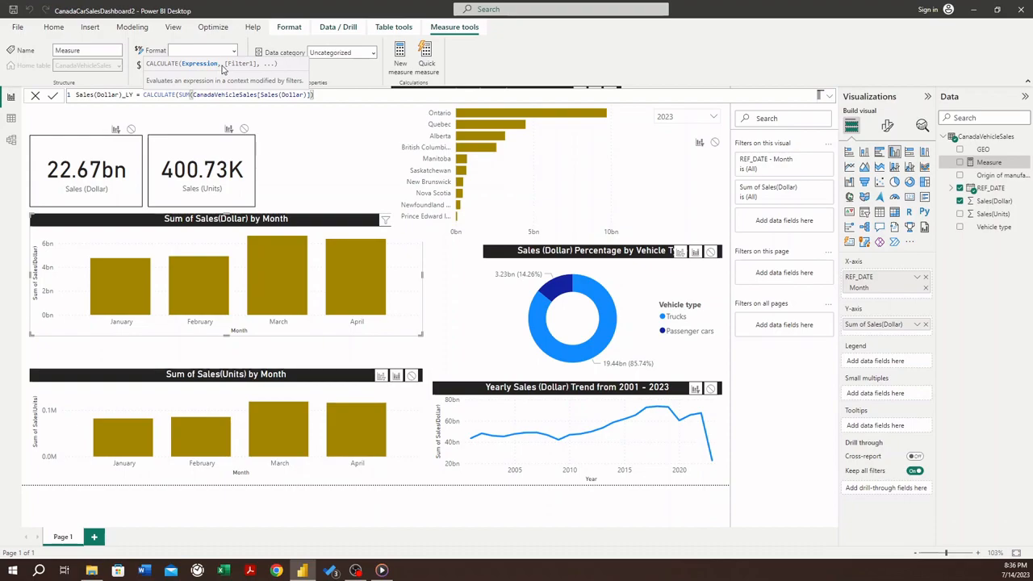
# - Add a DATEADD filter to the formula, using CanadaVehicleSales[REF_DATE].[Date] as its dates argument
pyautogui.write(',')
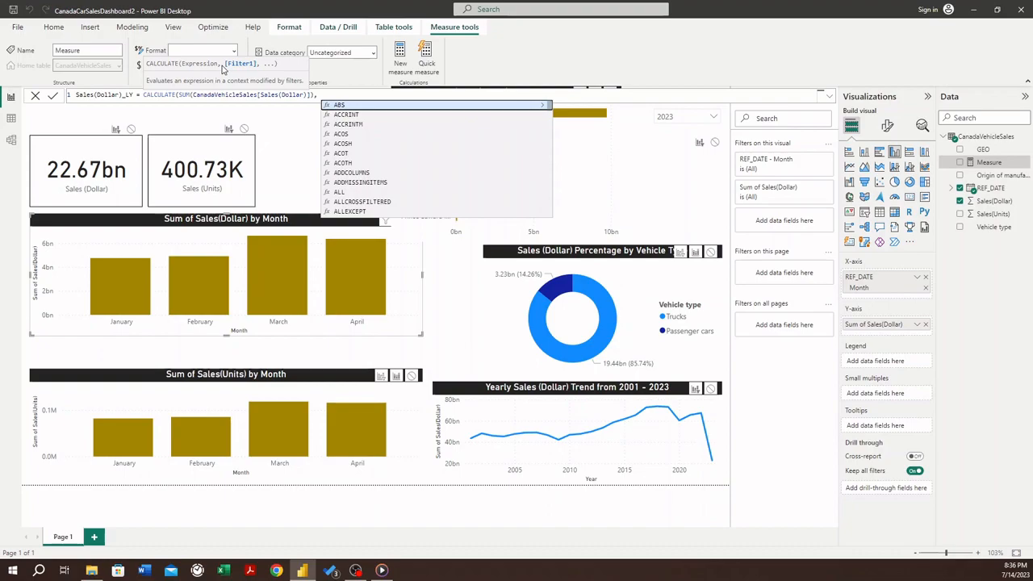
pyautogui.write(' D')
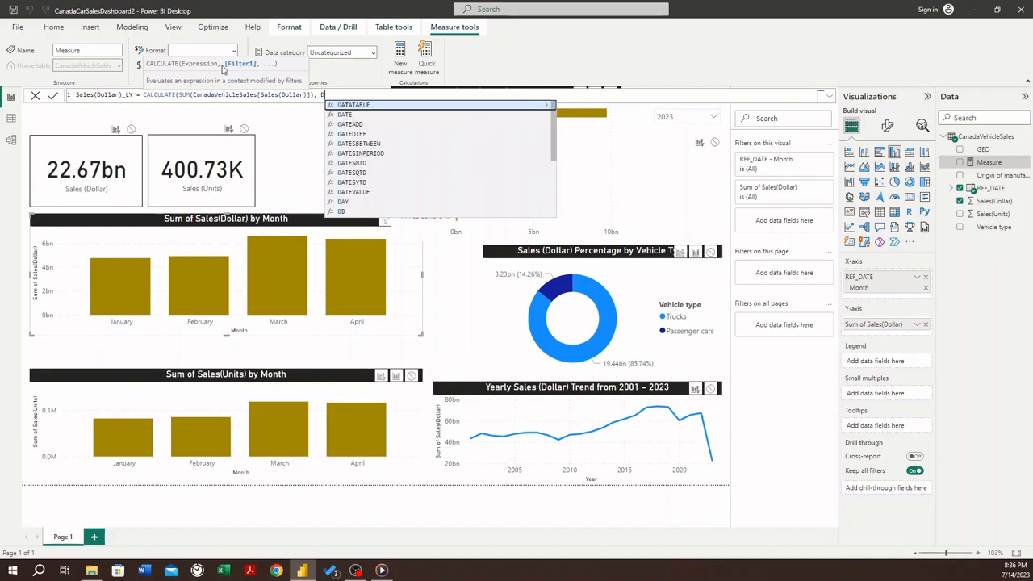
pyautogui.write('ATEADD')
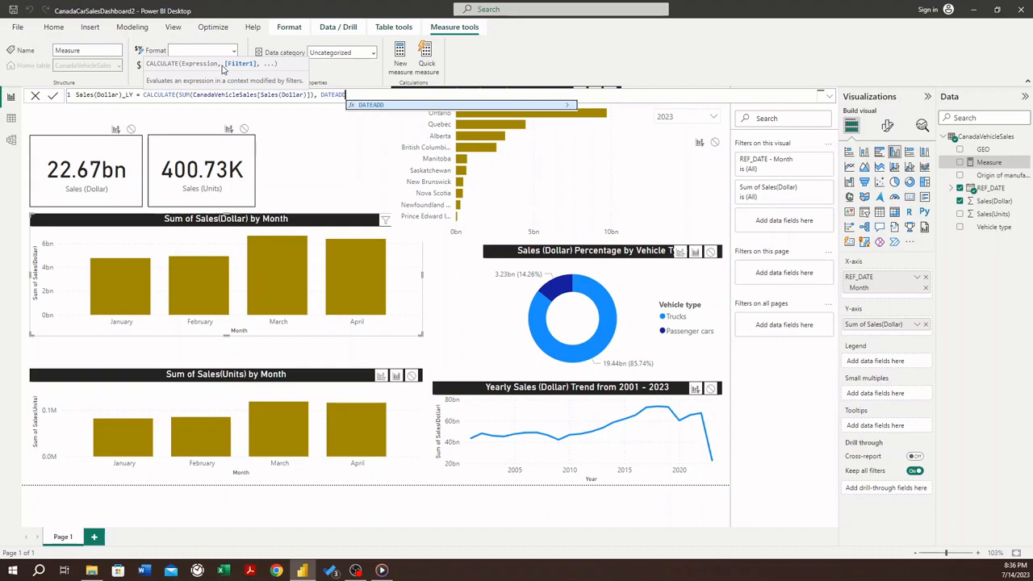
pyautogui.write('(')
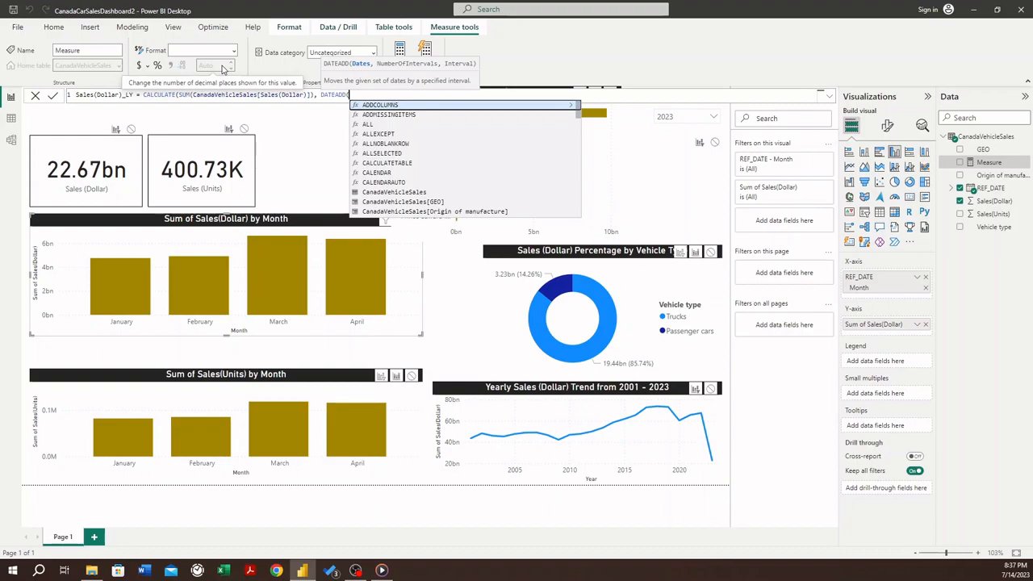
pyautogui.write('REF')
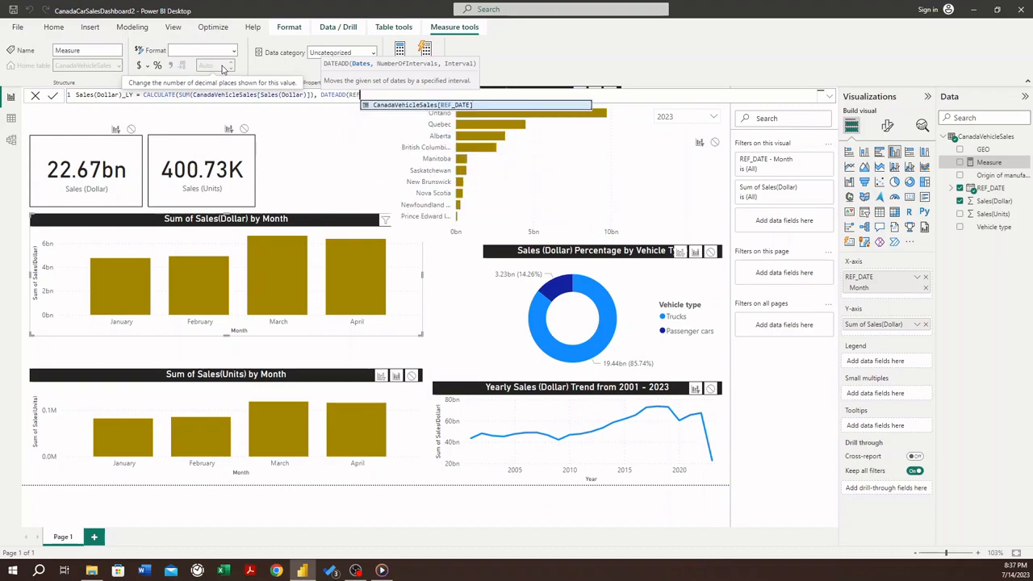
pyautogui.click(412, 106)
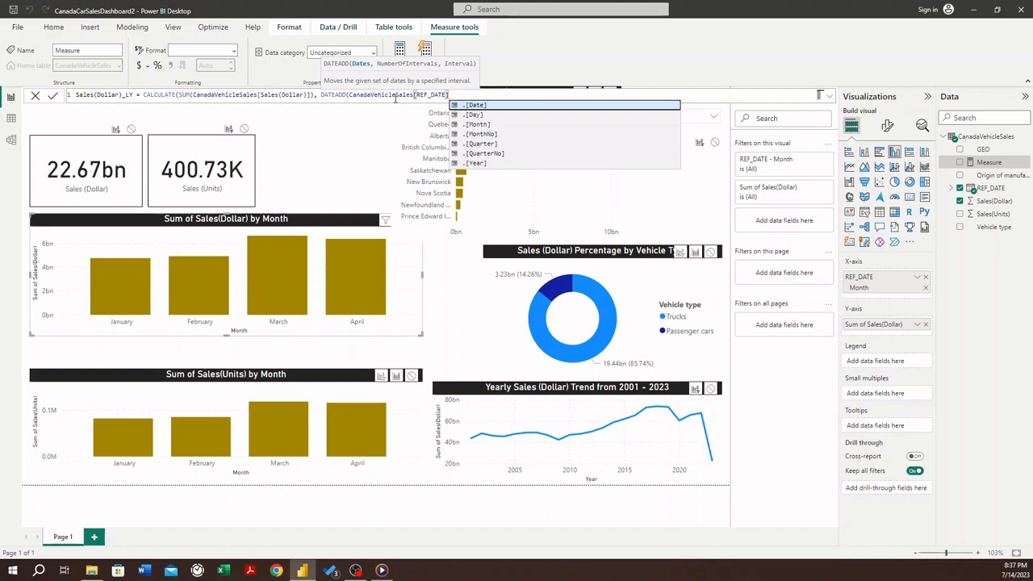
pyautogui.write('[Date')
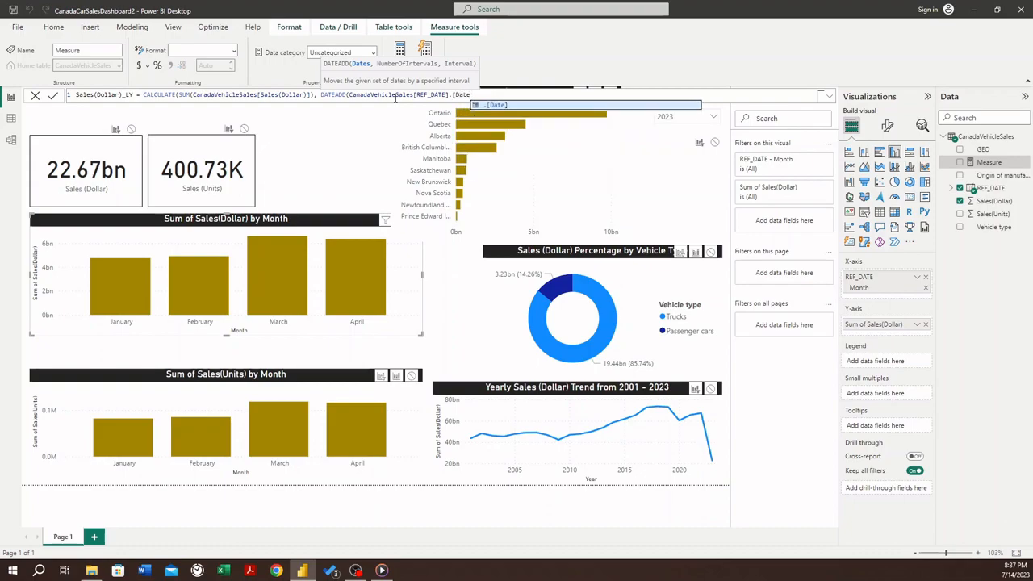
pyautogui.write(']')
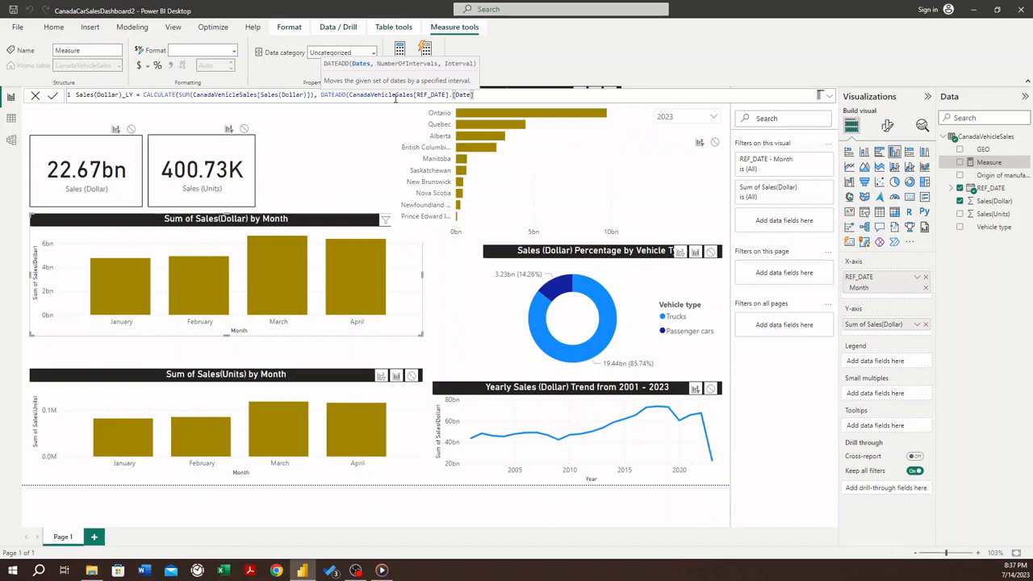
pyautogui.write(',')
# - Complete the DATEADD arguments with -1 and YEAR, close both functions and commit the measure
pyautogui.write('-1')
pyautogui.write(',')
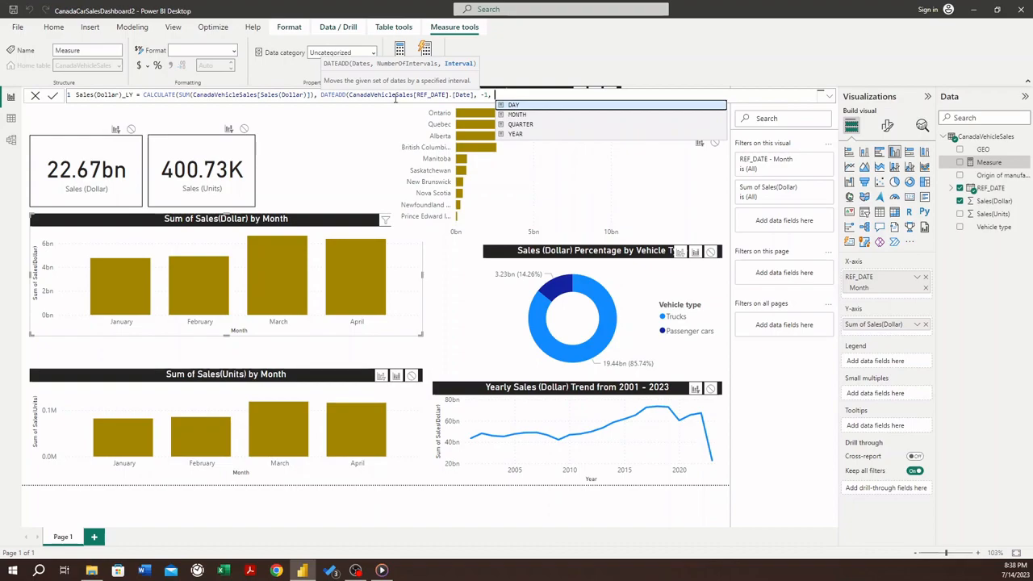
pyautogui.write(' YEAR')
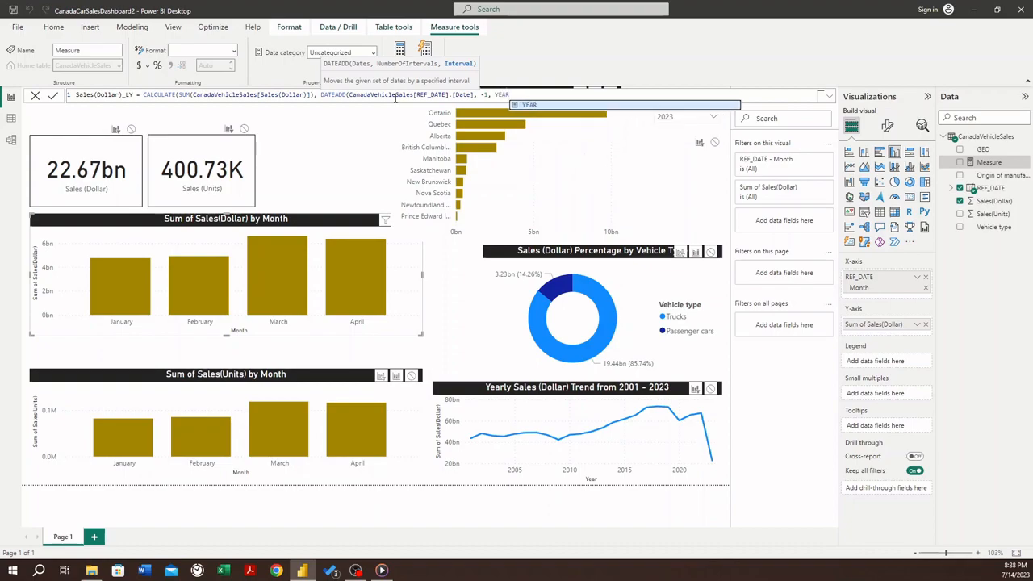
pyautogui.write('))')
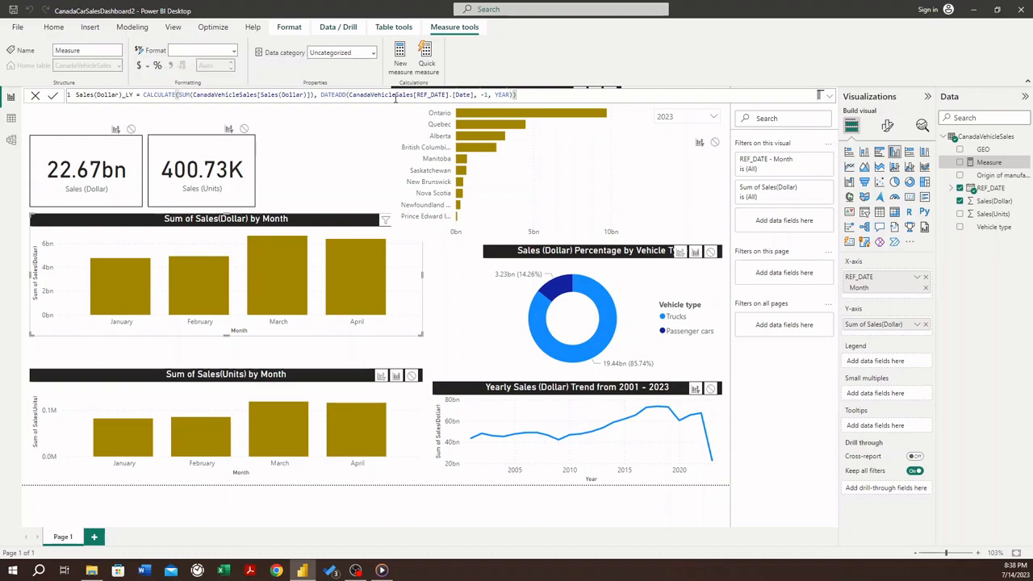
pyautogui.click(177, 95)
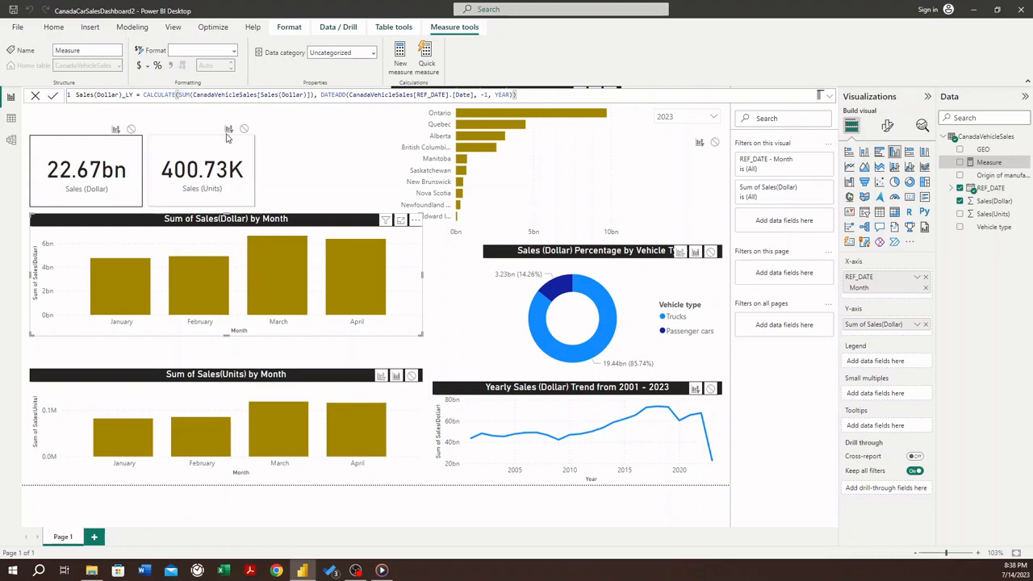
pyautogui.click(229, 139)
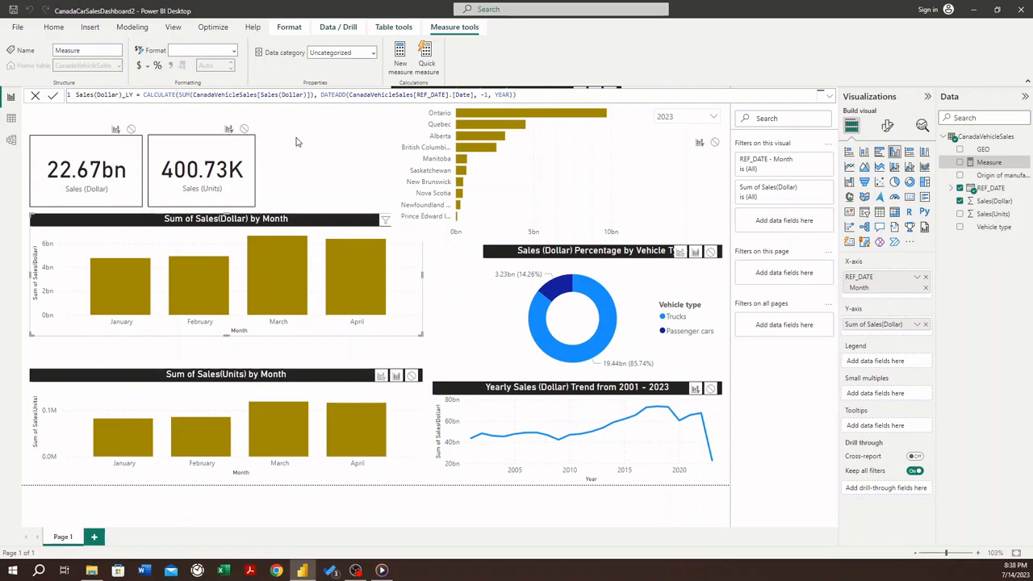
pyautogui.click(376, 138)
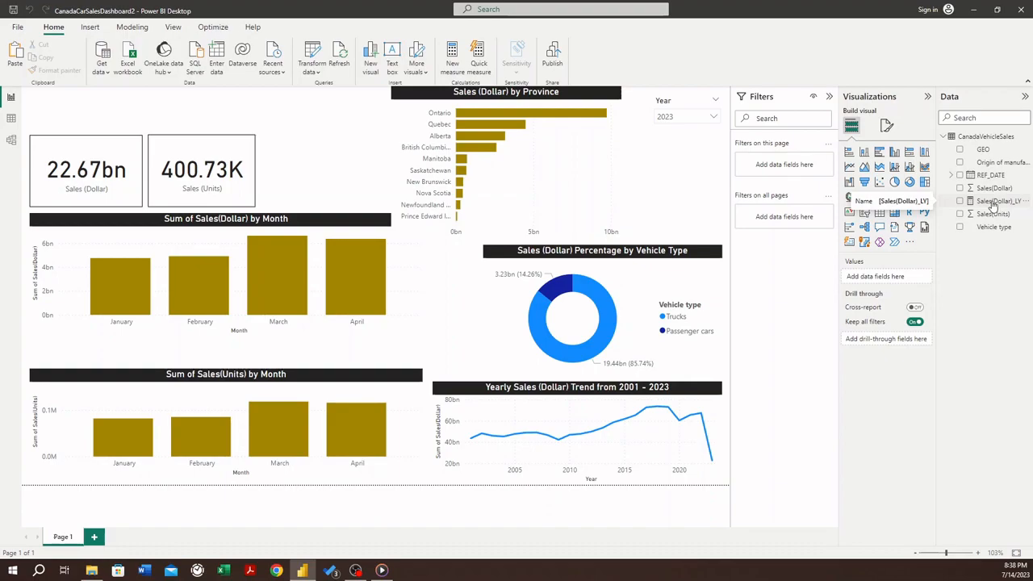
# - Add the Sales(Dollar)_LY measure to the Y-axis of the Sum of Sales(Dollar) by Month chart and make the chart slightly taller
pyautogui.click(297, 222)
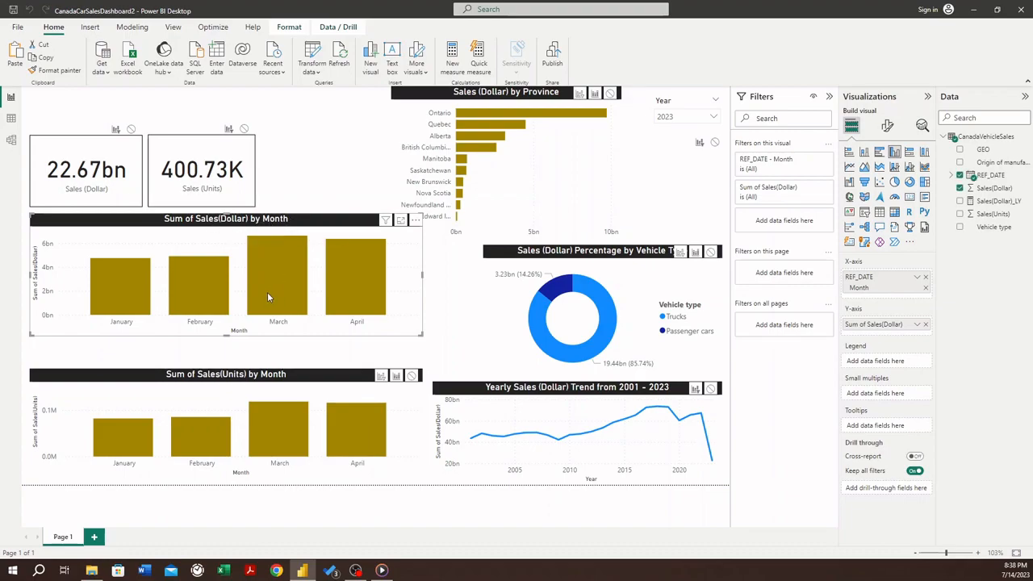
pyautogui.moveTo(273, 304)
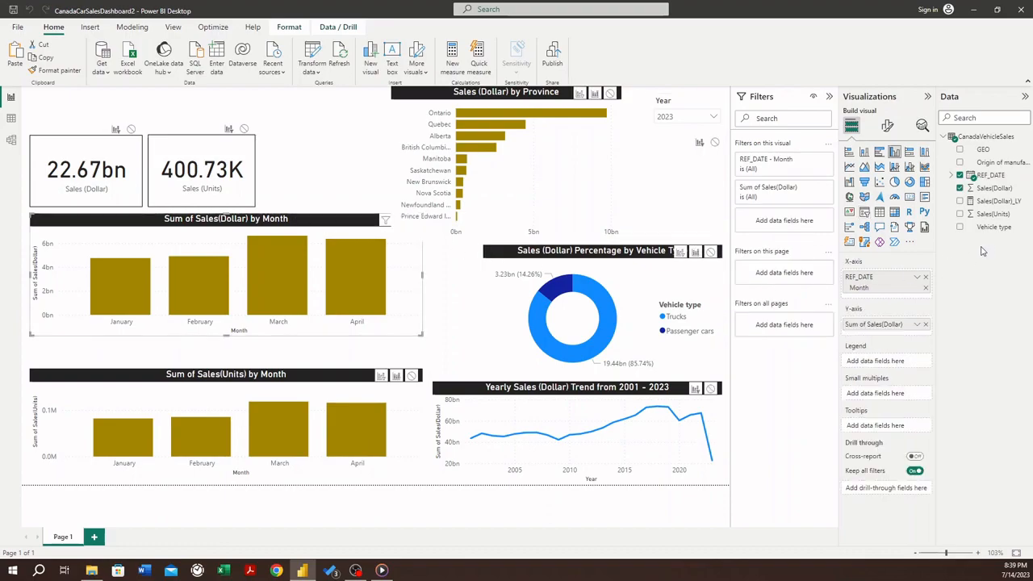
pyautogui.click(983, 201)
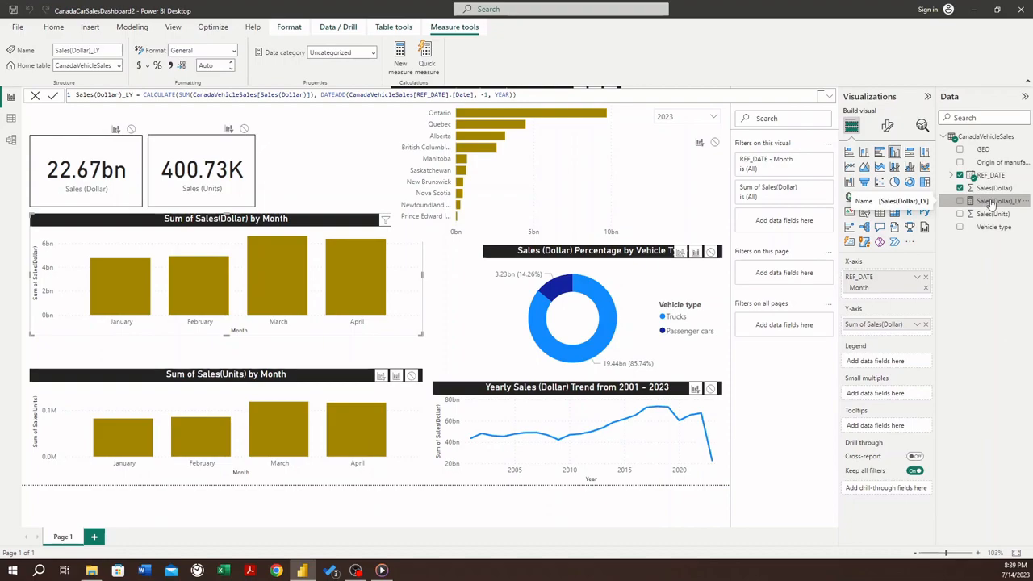
pyautogui.moveTo(955, 213); pyautogui.dragTo(900, 333)
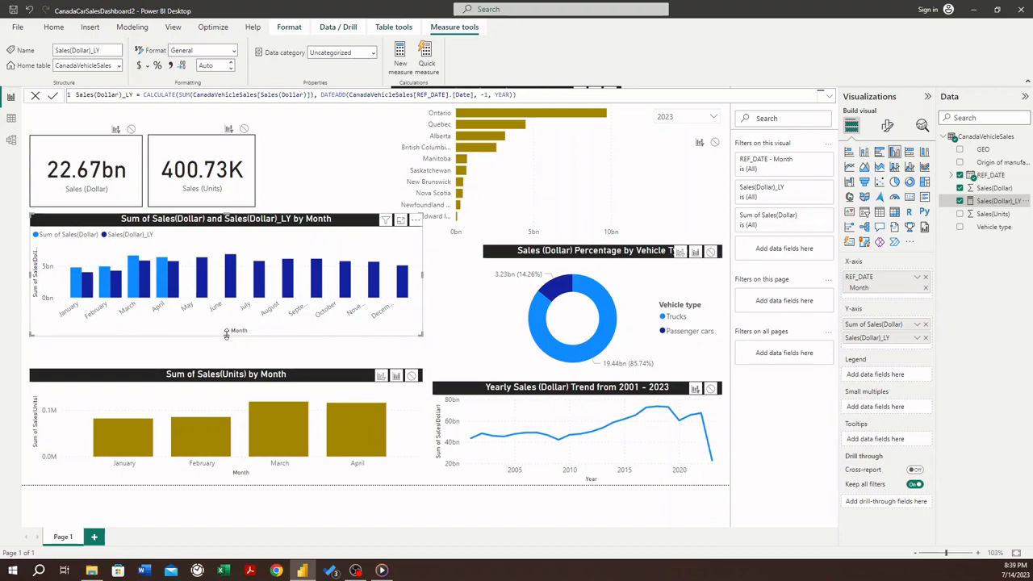
pyautogui.moveTo(226, 335); pyautogui.dragTo(227, 348)
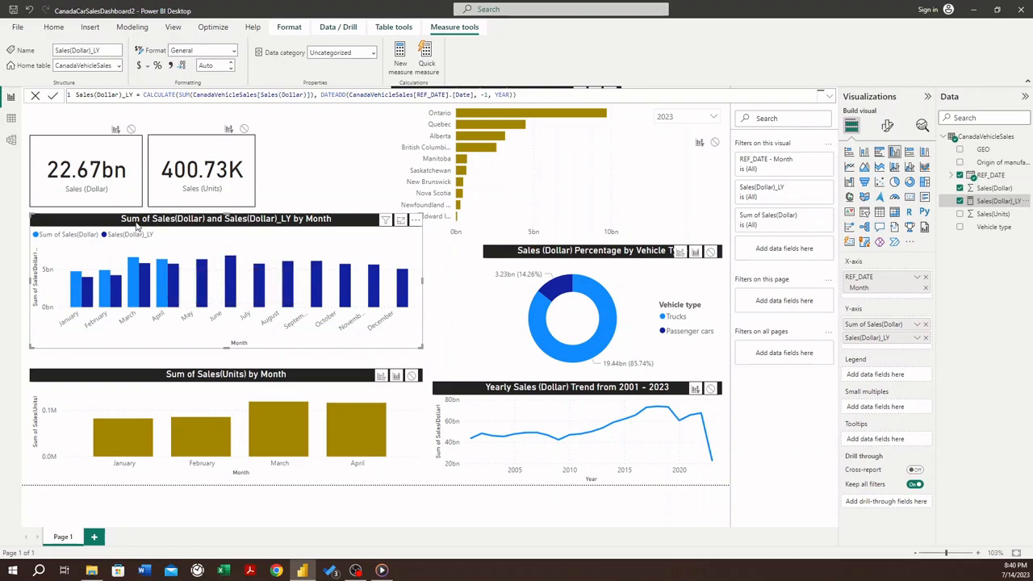
# - Rename the chart's Sum of Sales(Dollar) Y-axis field to Current Year
pyautogui.doubleClick(876, 325)
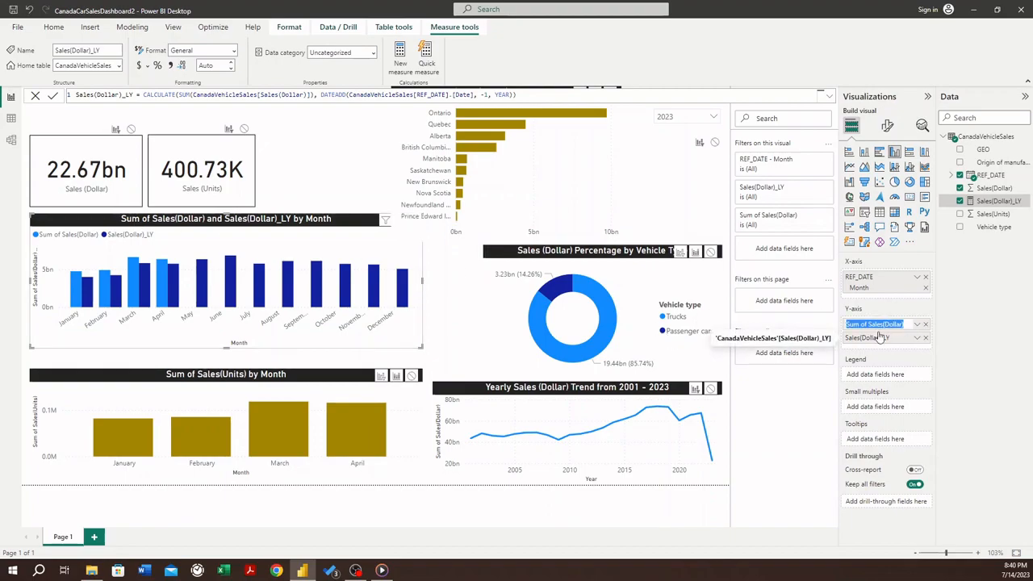
pyautogui.write('Sales (Dollar')
pyautogui.hotkey('ctrl', 'a')
pyautogui.press('BackSpace')
pyautogui.write('Current Year')
pyautogui.press('Return')
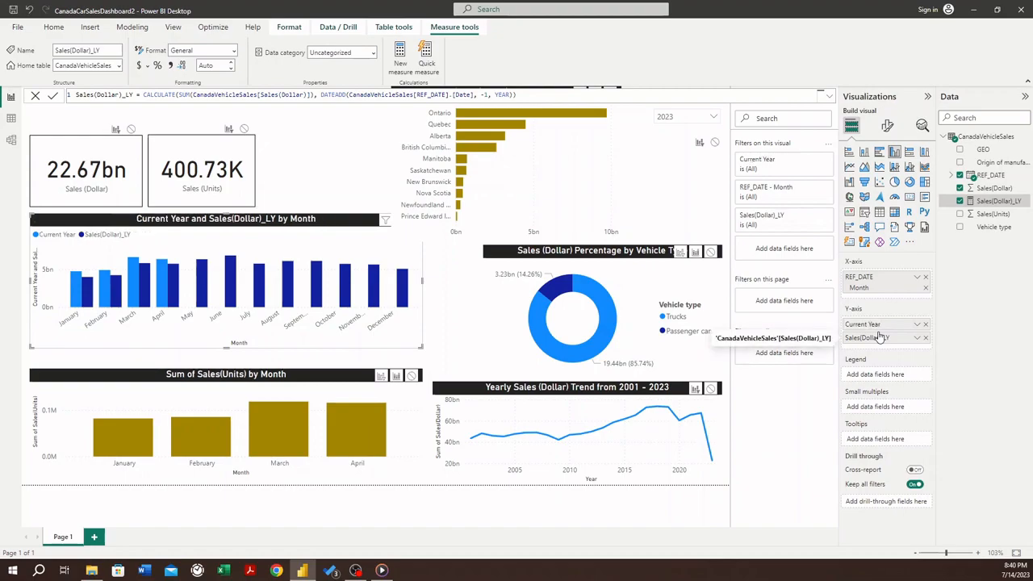
# - Rename the chart's Sales(Dollar)_LY Y-axis field to Last Year and place it before Current Year
pyautogui.doubleClick(877, 339)
pyautogui.write('Last Year')
pyautogui.press('Return')
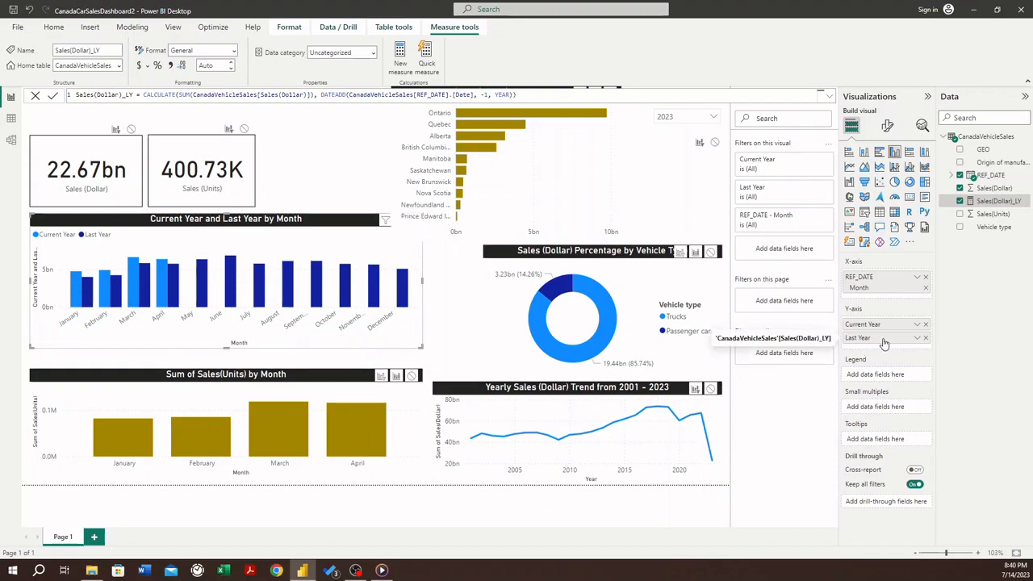
pyautogui.moveTo(885, 339); pyautogui.dragTo(886, 322)
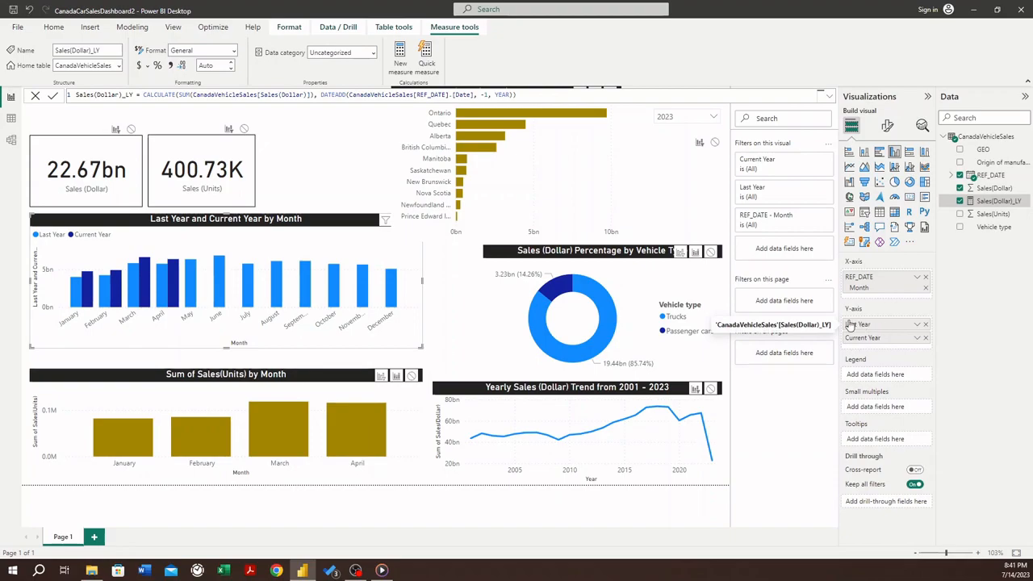
# - Set the Last Year column color in the Last Year and Current Year by Month chart to dark grey, trying lighter greys first
pyautogui.moveTo(91, 291)
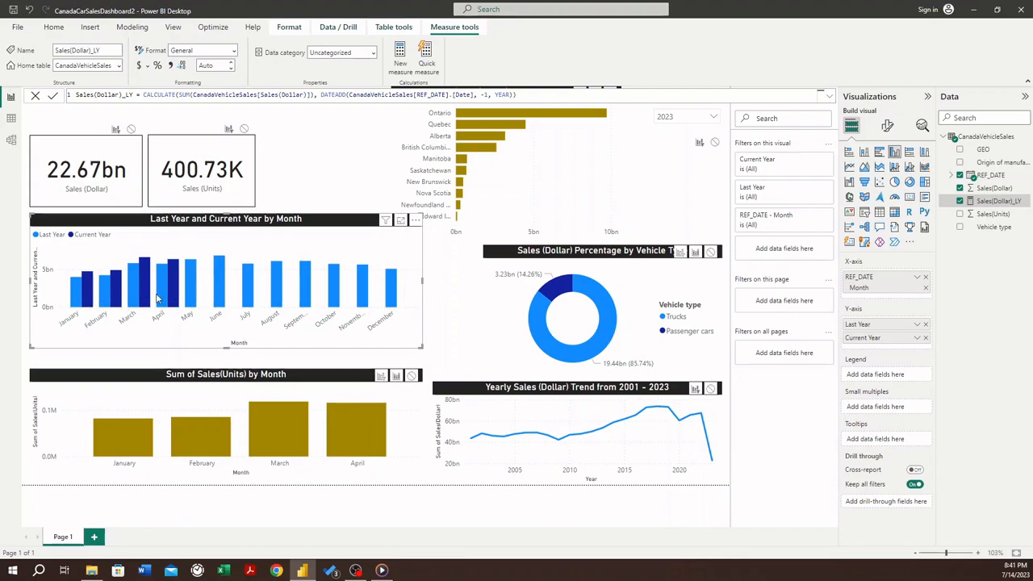
pyautogui.click(887, 126)
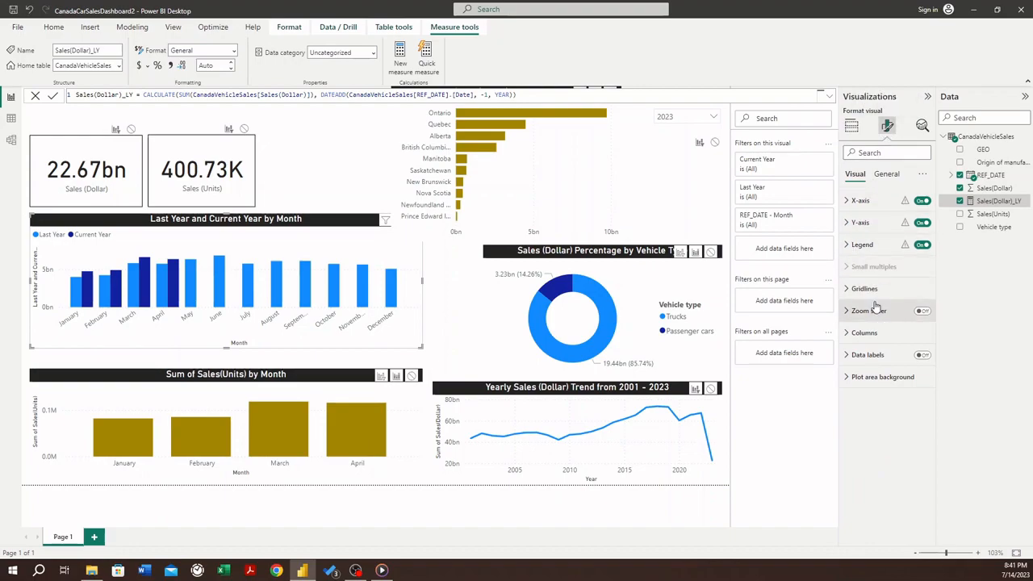
pyautogui.click(852, 129)
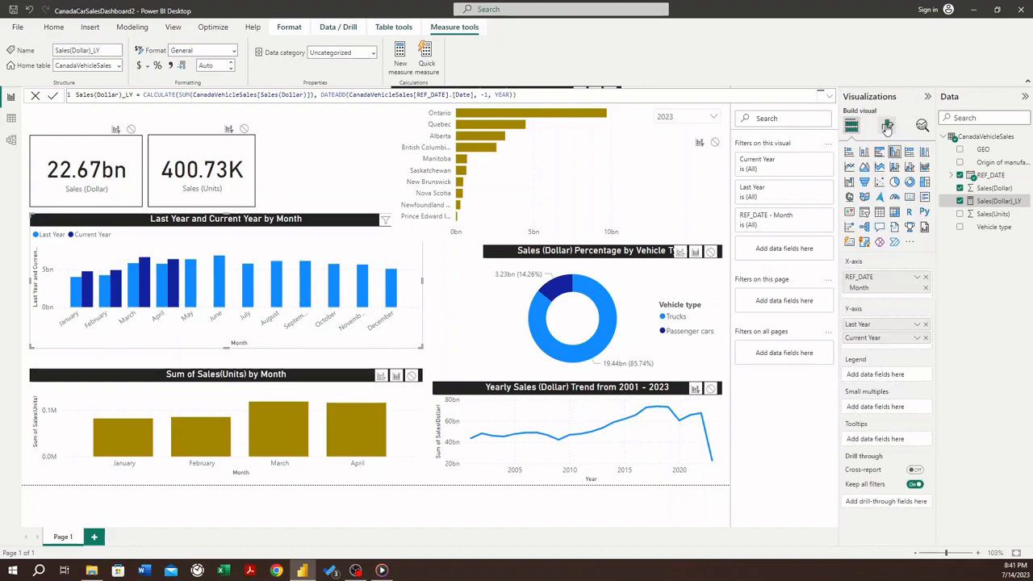
pyautogui.click(886, 127)
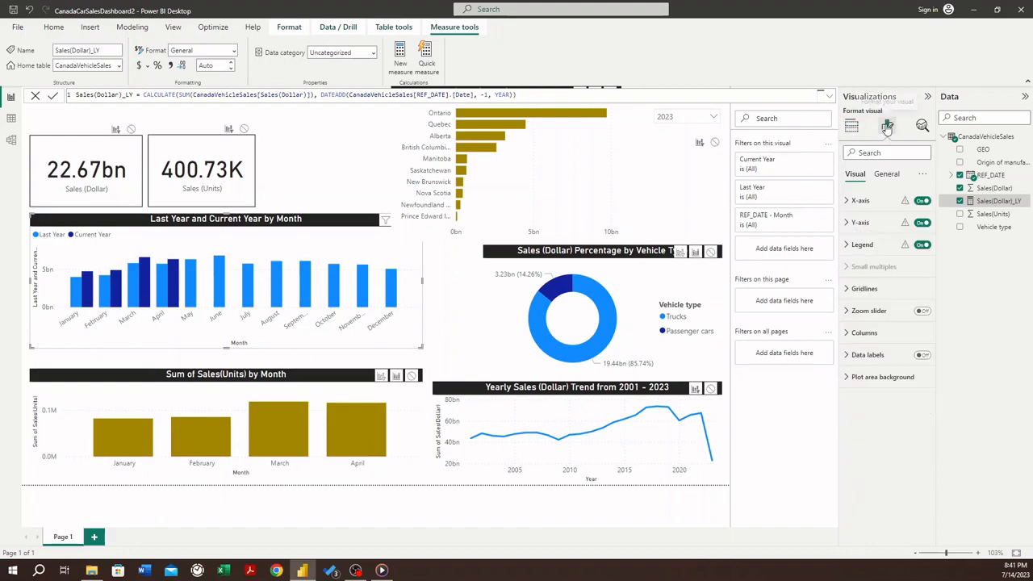
pyautogui.click(848, 333)
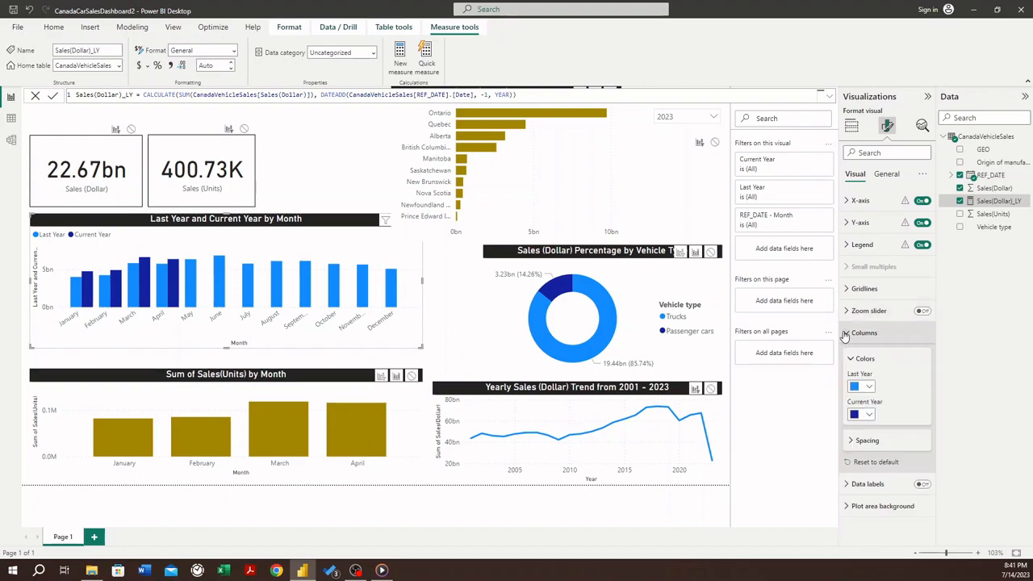
pyautogui.click(866, 387)
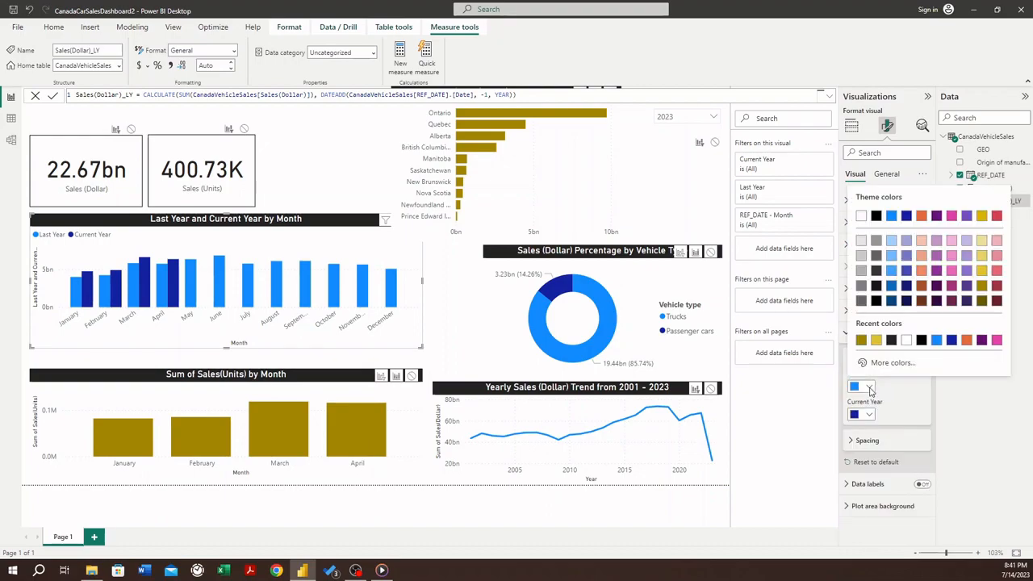
pyautogui.click(877, 244)
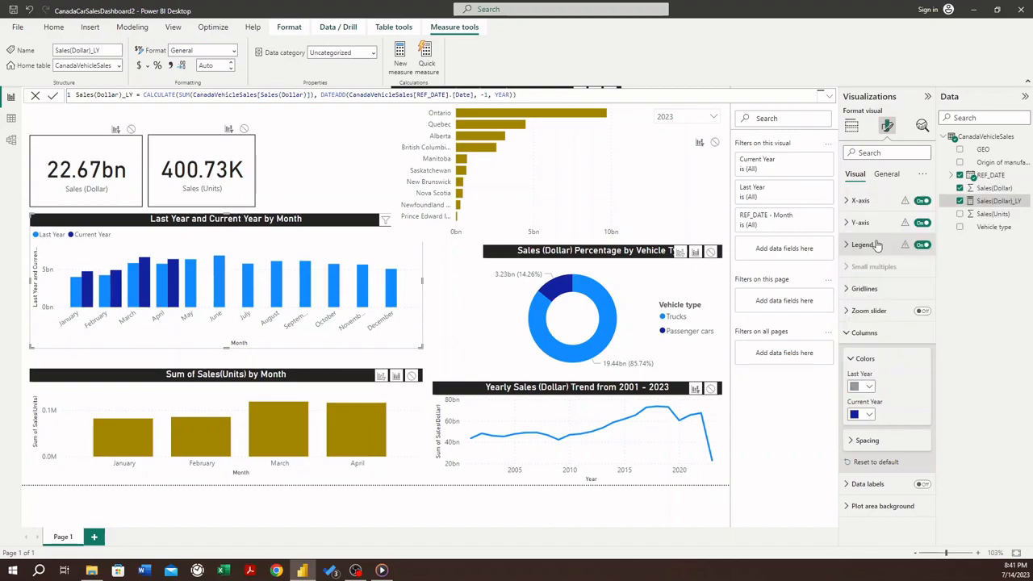
pyautogui.click(868, 386)
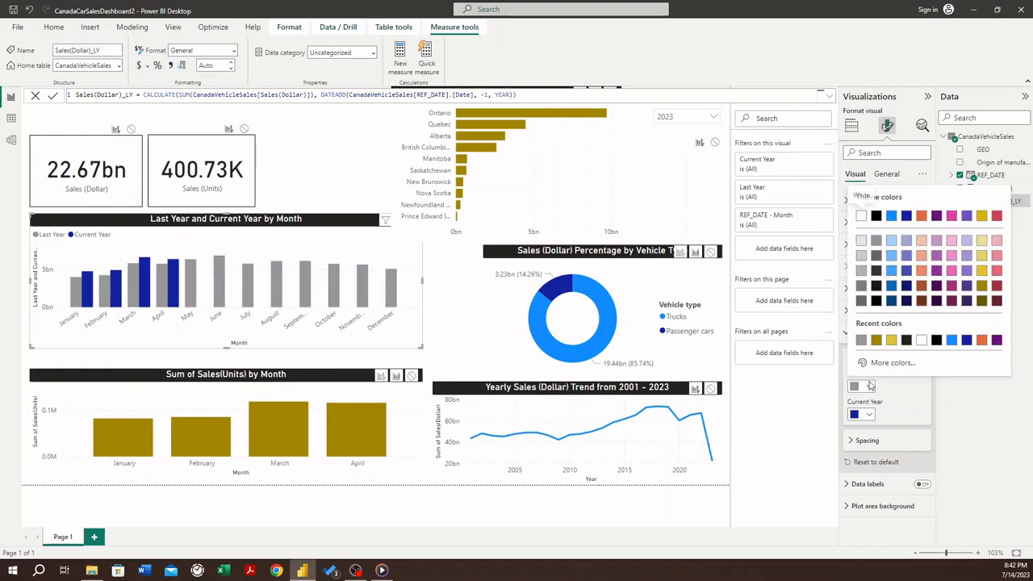
pyautogui.click(861, 272)
pyautogui.click(864, 386)
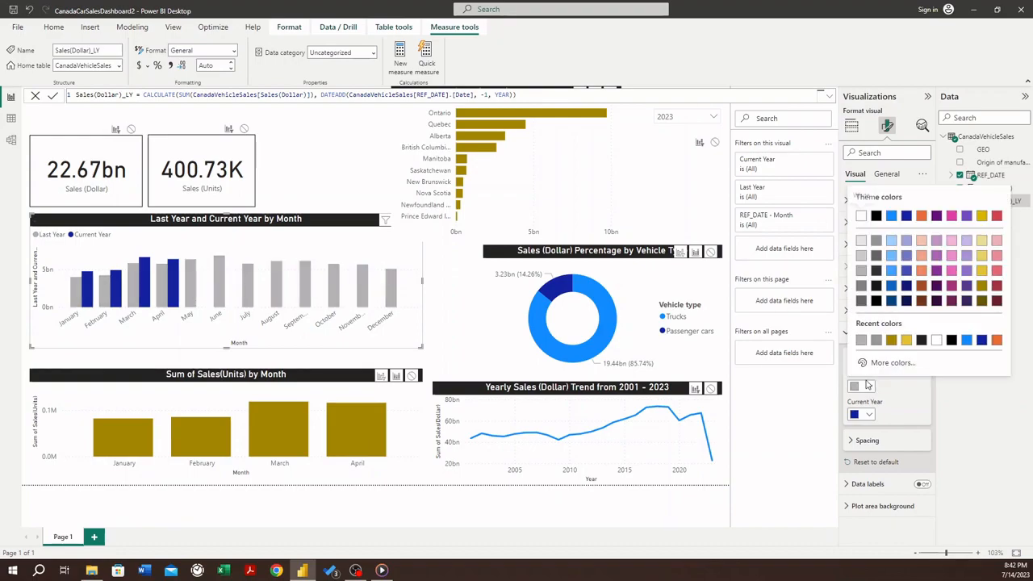
pyautogui.click(861, 301)
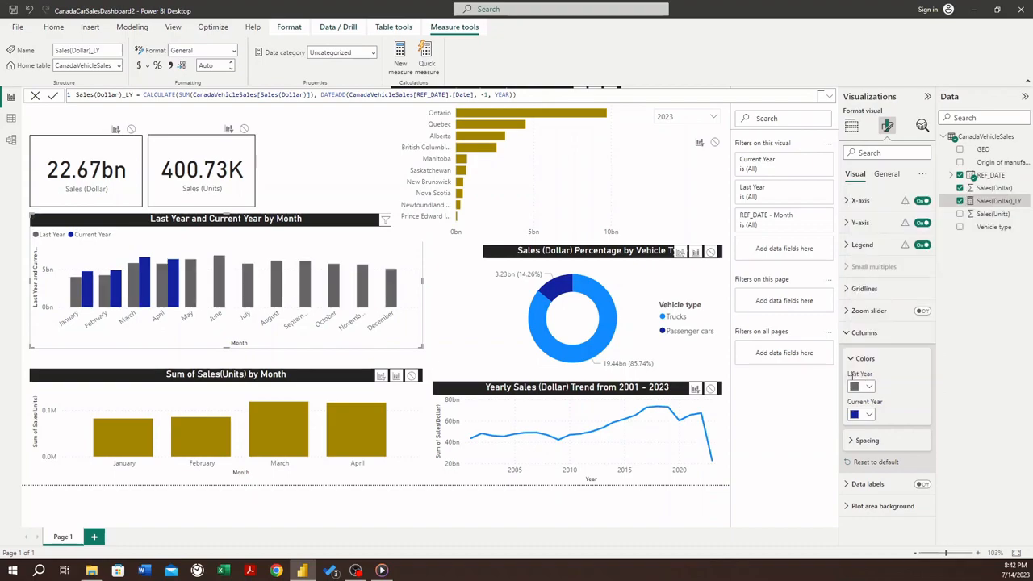
# - Try light yellow and dark gold (#a38600) for the Current Year columns, and settle on a medium golden yellow
pyautogui.click(871, 414)
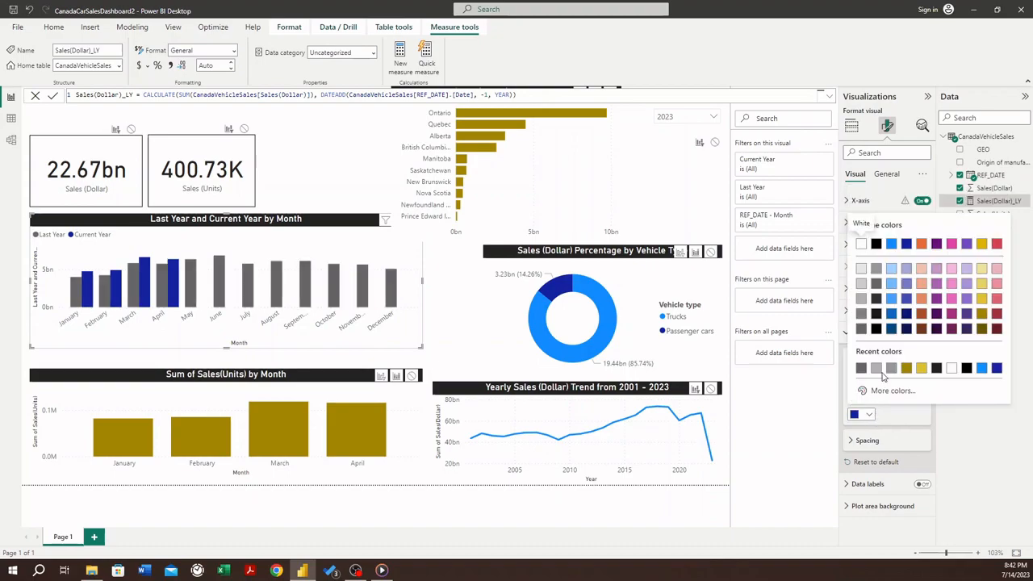
pyautogui.click(981, 269)
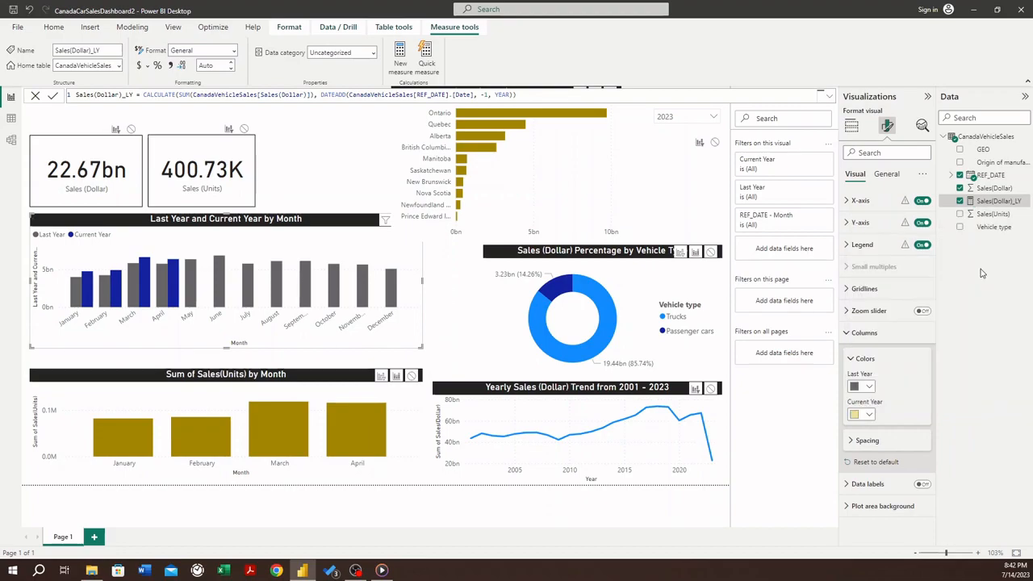
pyautogui.click(869, 414)
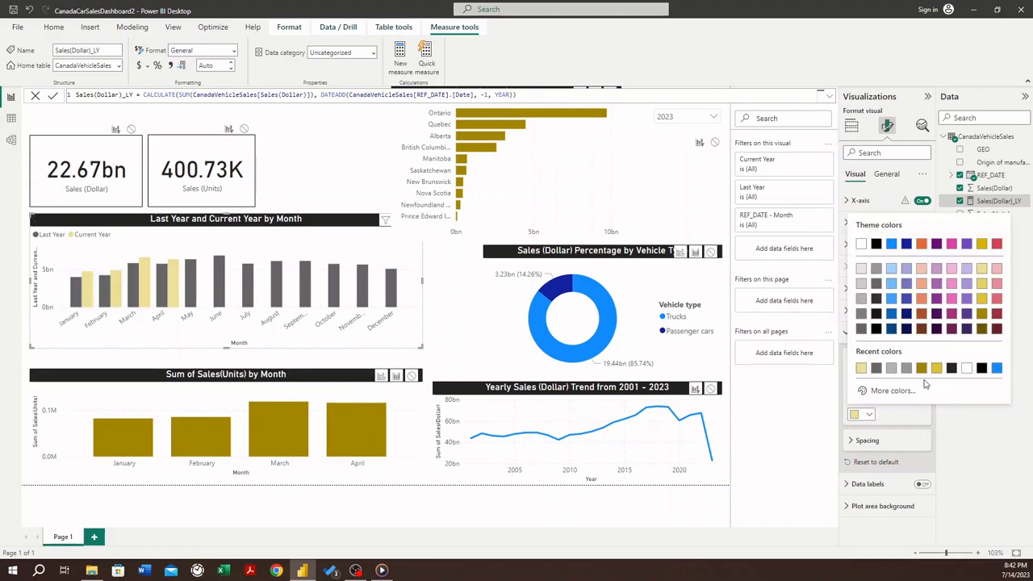
pyautogui.click(981, 303)
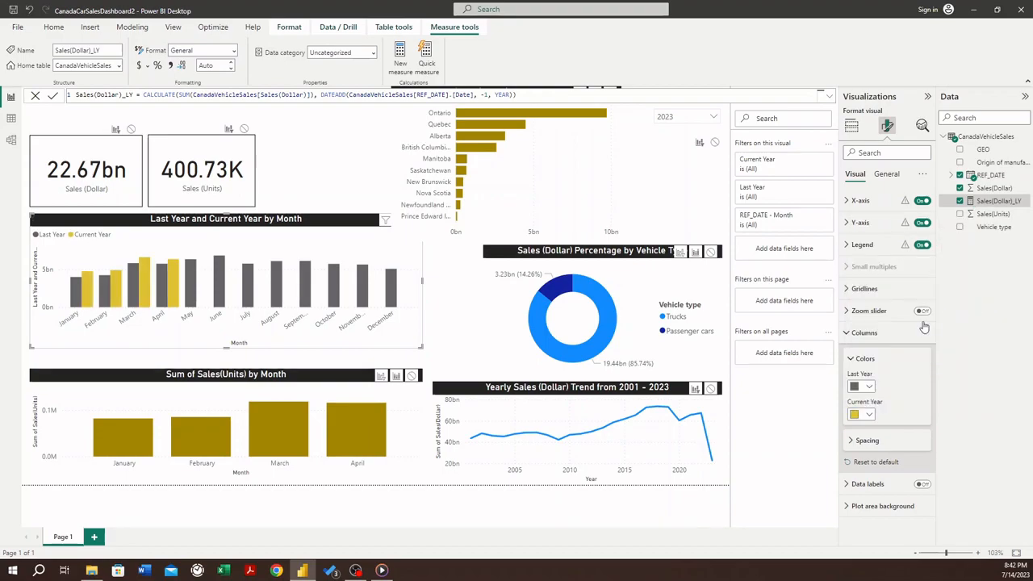
pyautogui.click(868, 414)
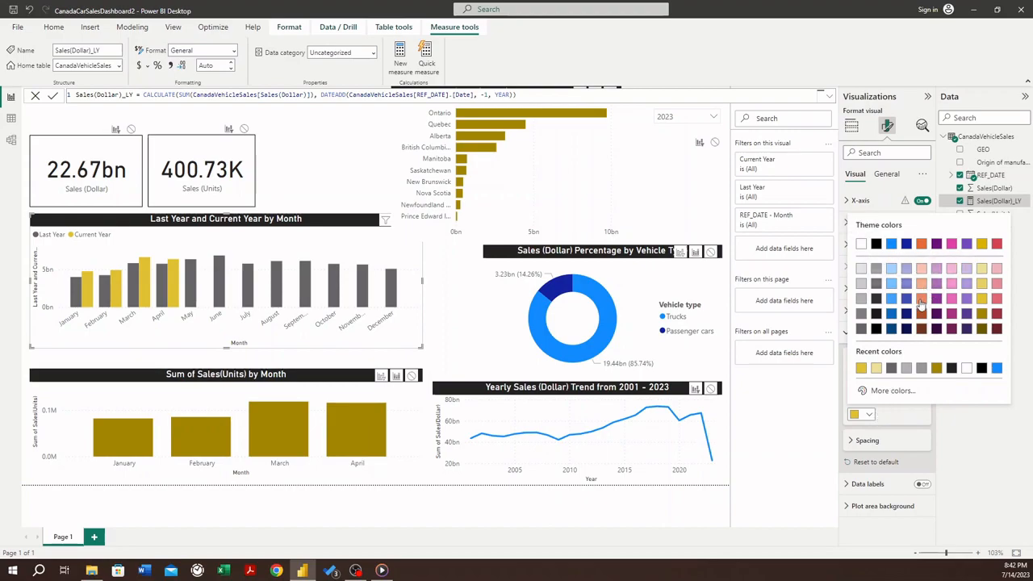
pyautogui.click(982, 317)
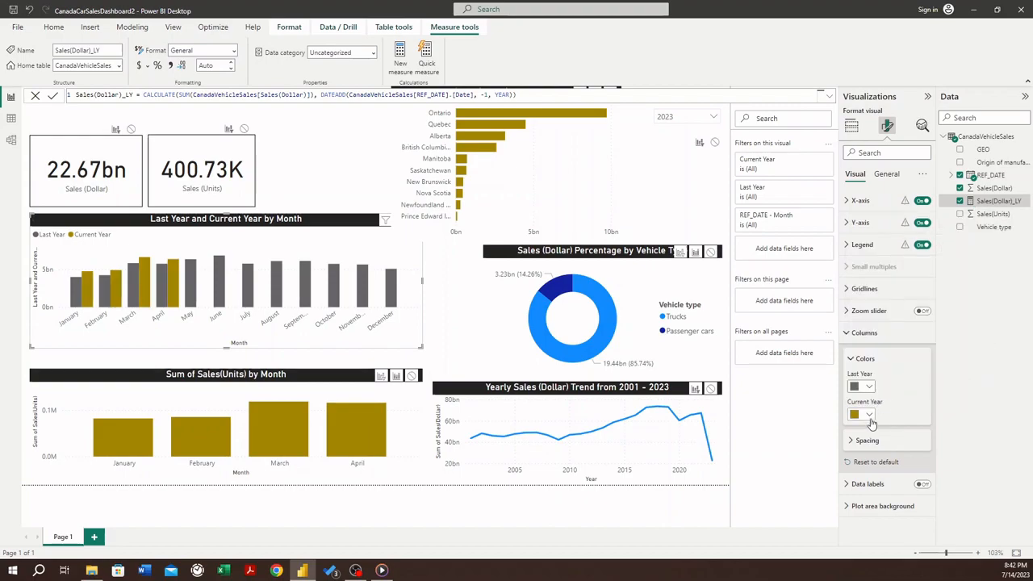
pyautogui.click(869, 415)
pyautogui.click(979, 300)
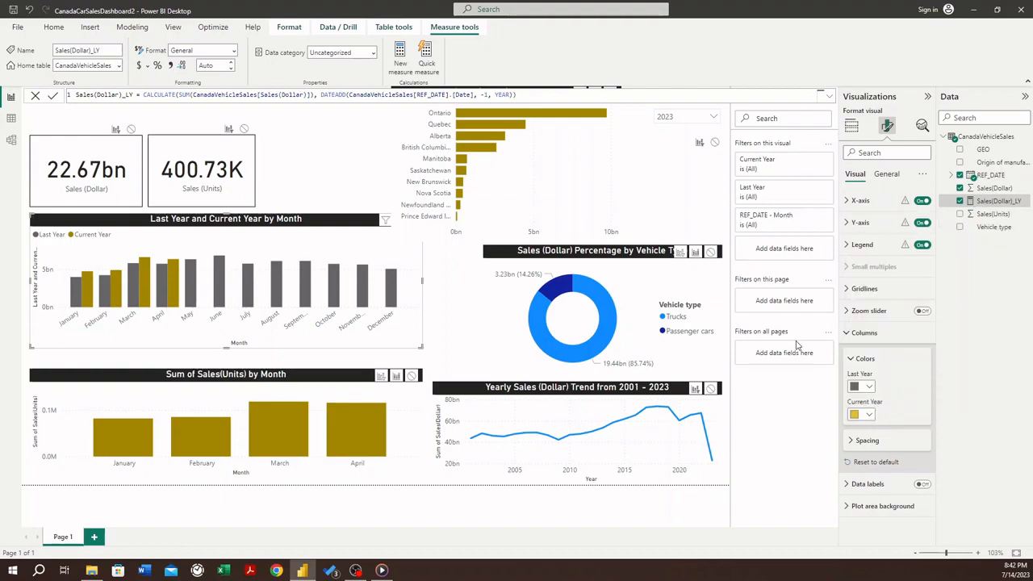
# - Move the Sum of Sales(Units) by Month chart up to close the gap below the monthly dollar sales chart
pyautogui.click(142, 381)
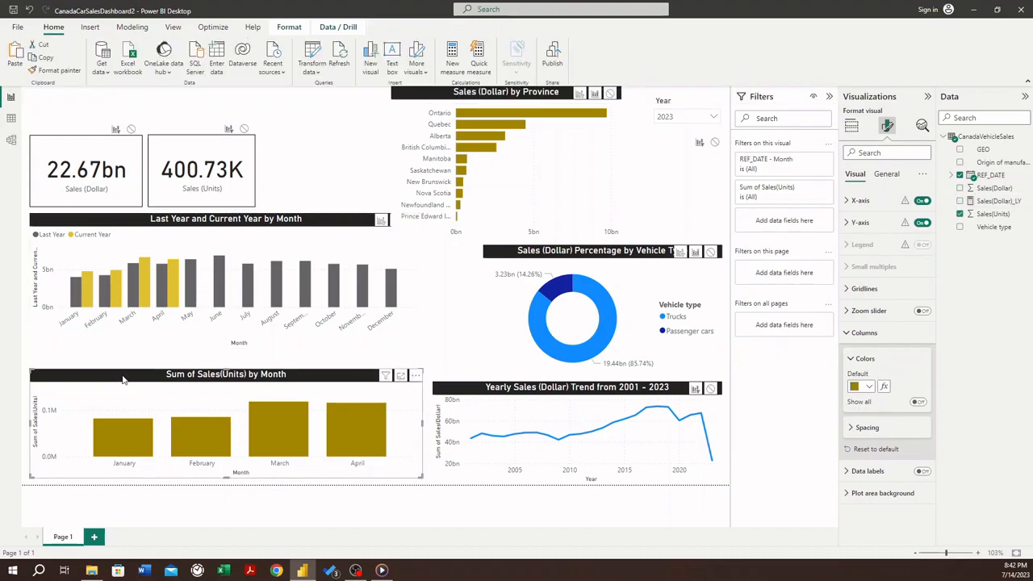
pyautogui.moveTo(122, 369); pyautogui.dragTo(121, 365)
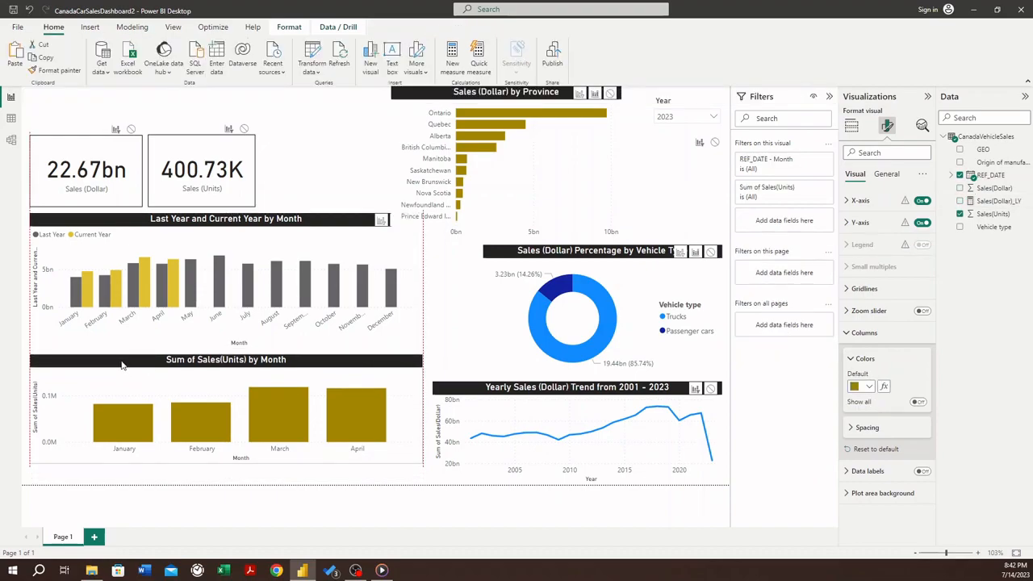
# - Replace the title of the Last Year and Current Year by Month chart with Monthly Sales
pyautogui.click(232, 220)
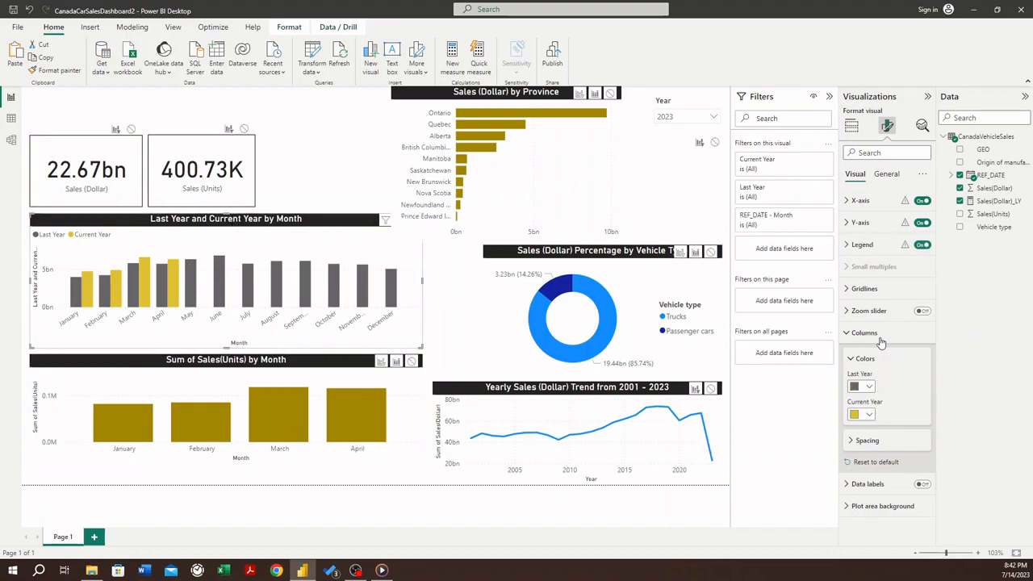
pyautogui.click(887, 175)
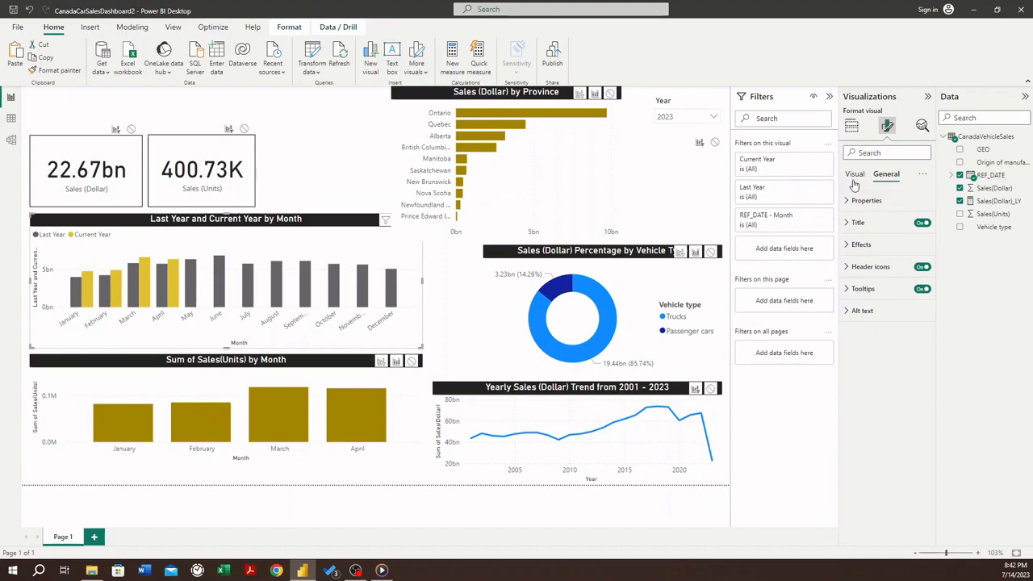
pyautogui.click(851, 224)
pyautogui.moveTo(852, 276); pyautogui.dragTo(1027, 269)
pyautogui.press('BackSpace')
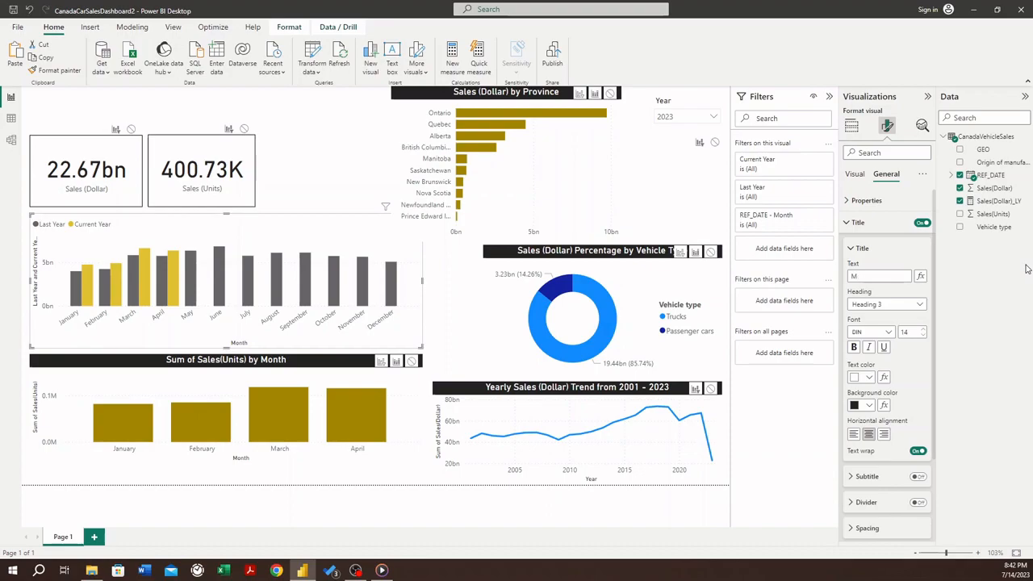
pyautogui.press('BackSpace')
pyautogui.write('Monthly Sale')
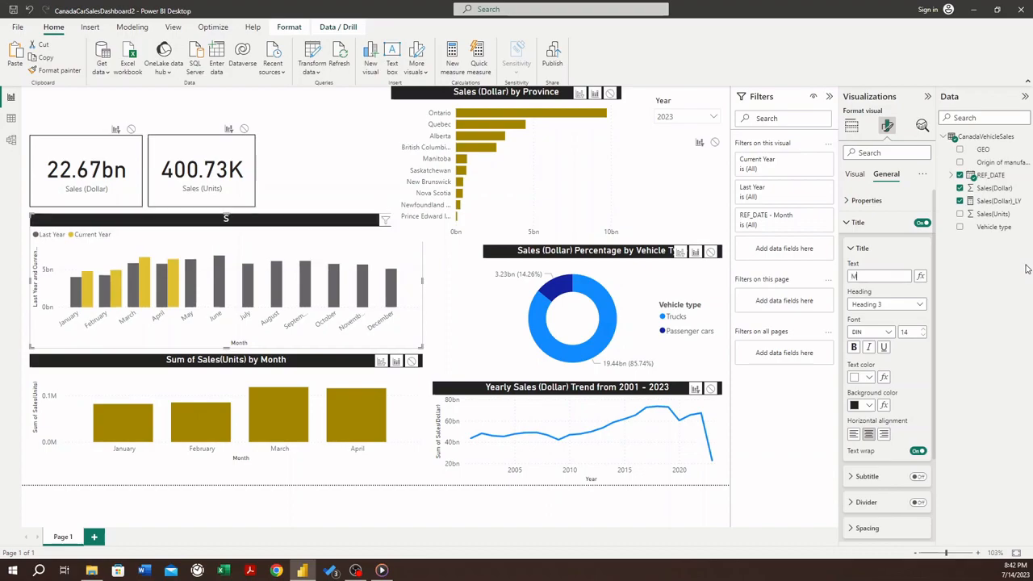
pyautogui.write('s')
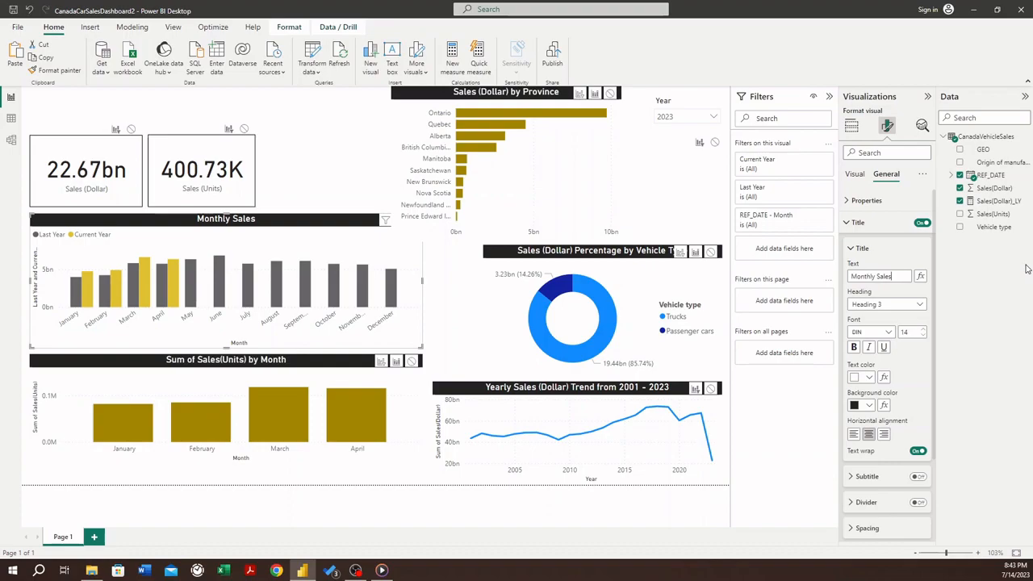
pyautogui.write(' (D')
# - Clear the draft title and retitle the chart Monthly Sales (Dollar) Comparison with Last Year
pyautogui.press('BackSpace')
pyautogui.press('BackSpace')
pyautogui.press('BackSpace')
pyautogui.press('BackSpace')
pyautogui.press('BackSpace')
pyautogui.press('BackSpace')
pyautogui.press('BackSpace')
pyautogui.press('BackSpace')
pyautogui.press('BackSpace')
pyautogui.press('BackSpace')
pyautogui.press('BackSpace')
pyautogui.press('BackSpace')
pyautogui.press('BackSpace')
pyautogui.press('BackSpace')
pyautogui.press('BackSpace')
pyautogui.press('BackSpace')
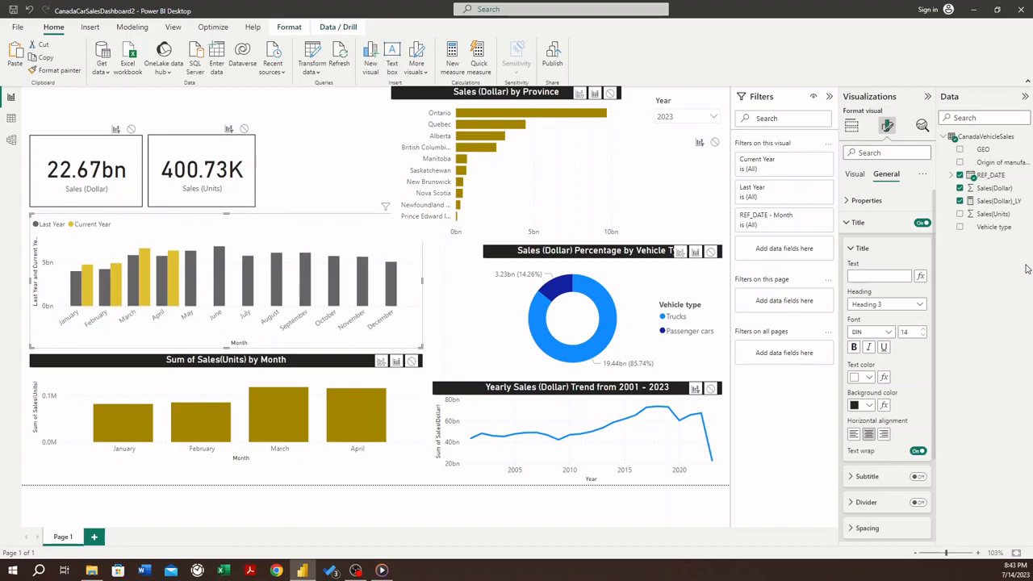
pyautogui.write('M')
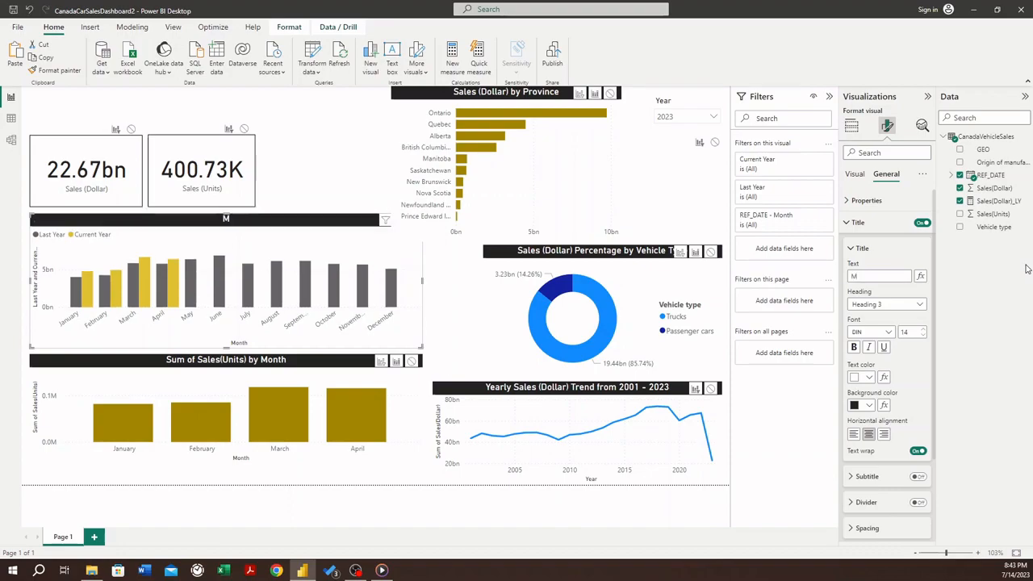
pyautogui.write('onthly Sales (Dollar) Comparison')
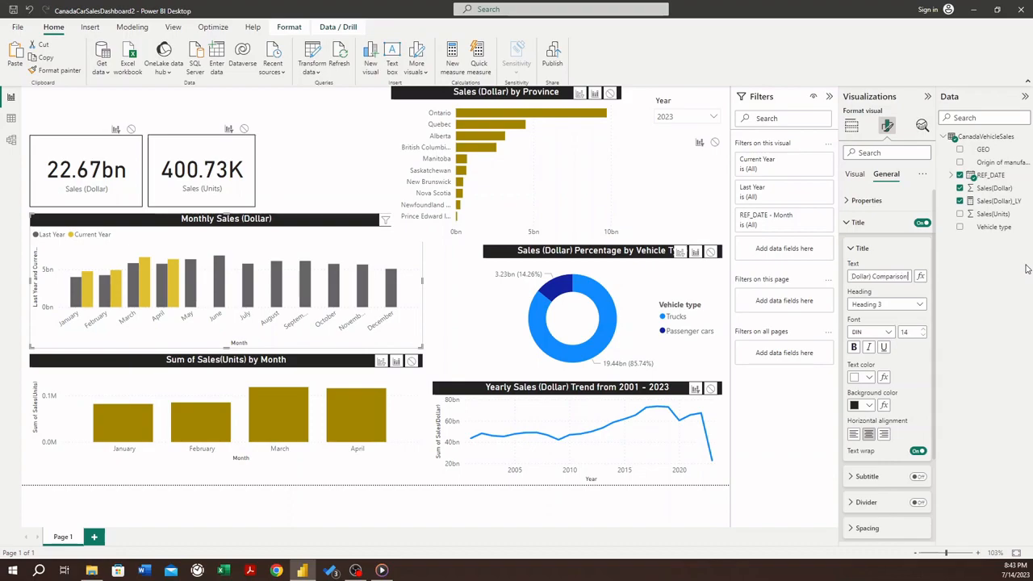
pyautogui.write(' with Last Year')
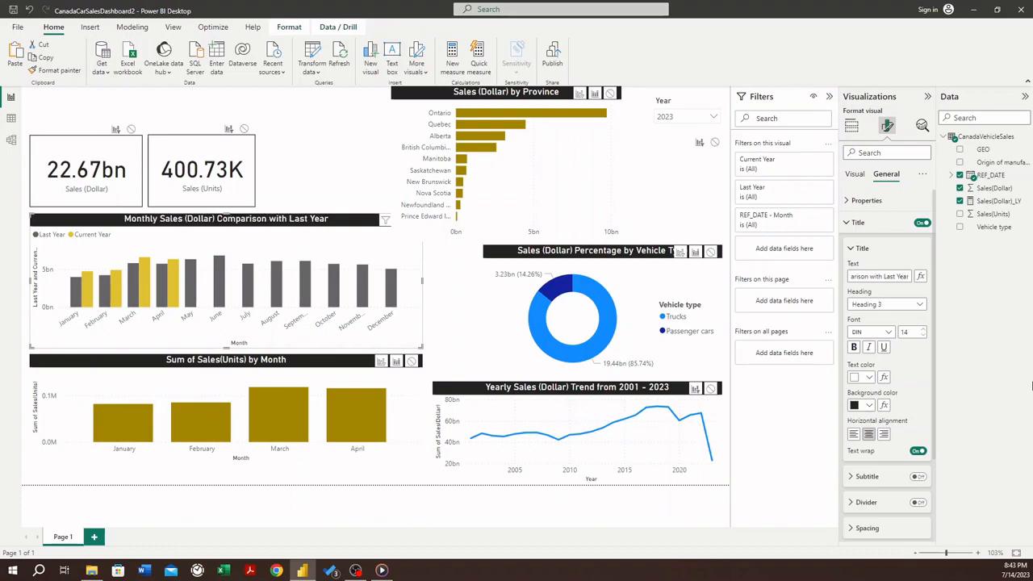
pyautogui.click(914, 364)
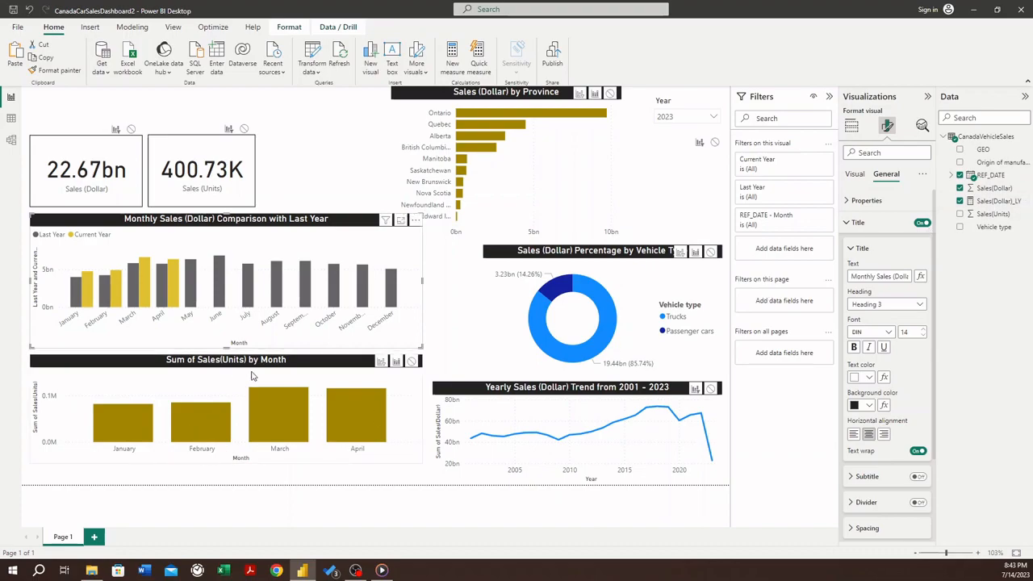
# - Add a measure to the CanadaVehicleSales table named Sales(Units)_LY and begin its formula with the CALCULATE function
pyautogui.rightClick(979, 137)
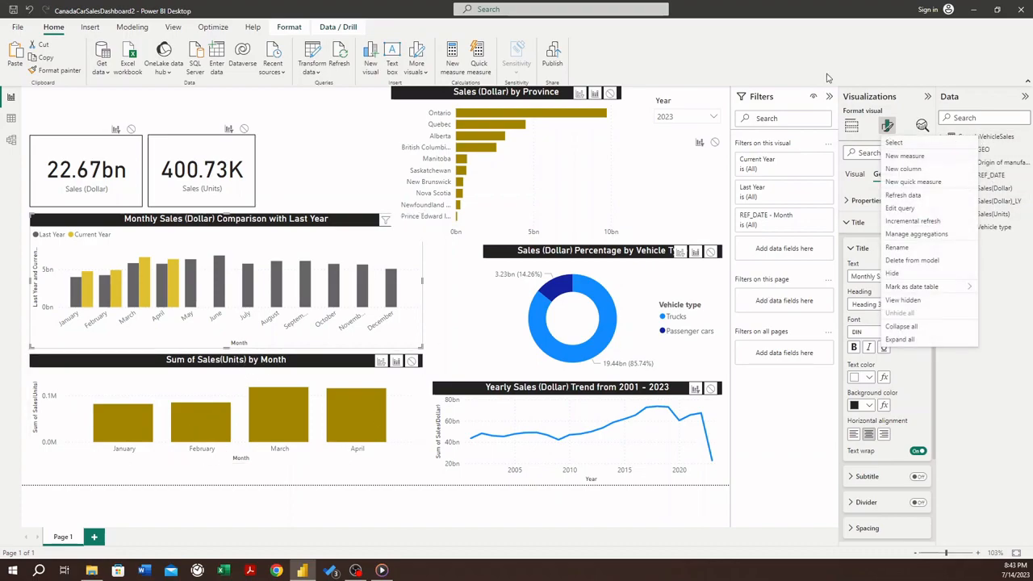
pyautogui.click(992, 139)
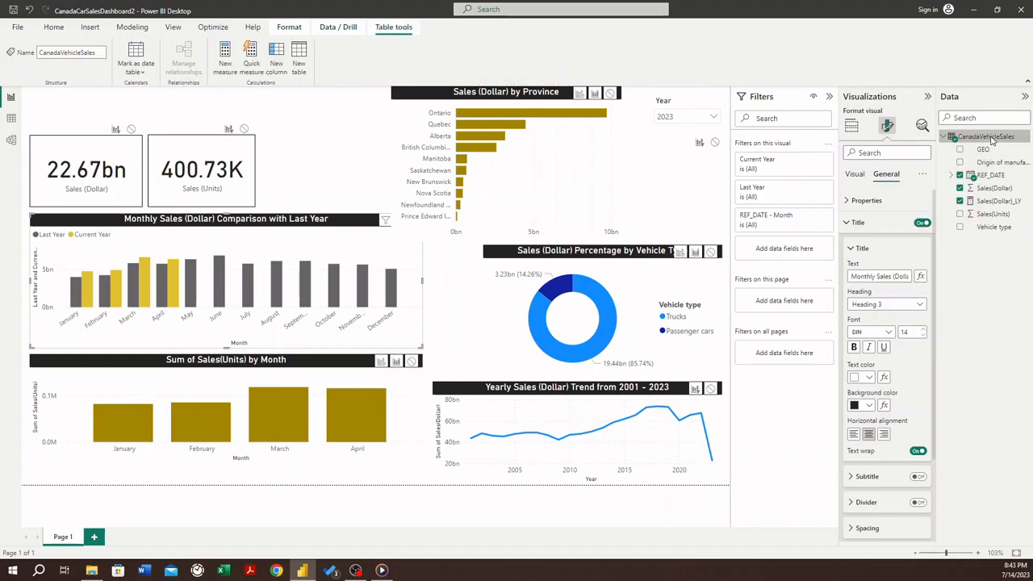
pyautogui.rightClick(992, 139)
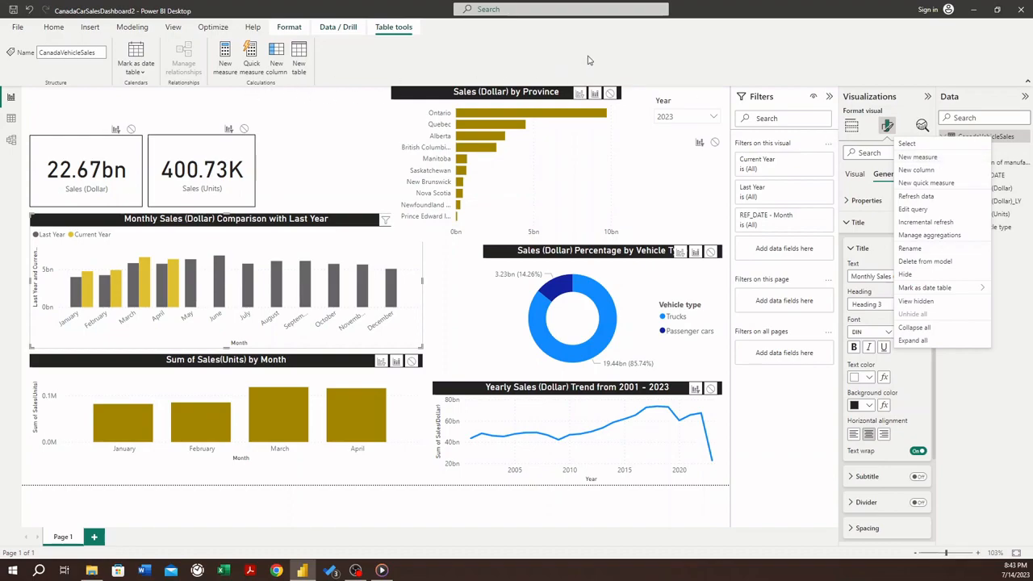
pyautogui.click(854, 78)
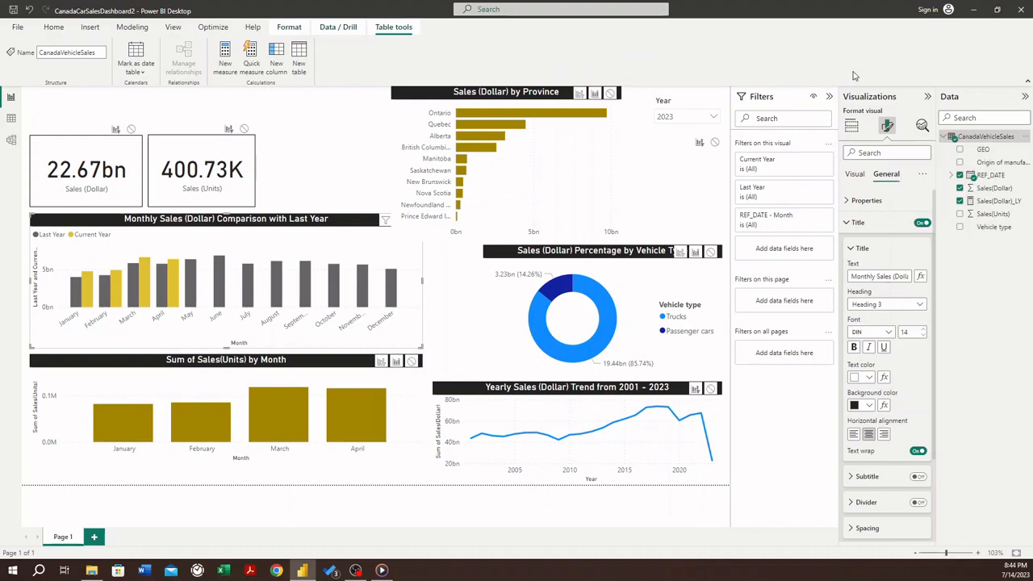
pyautogui.click(131, 29)
pyautogui.click(62, 68)
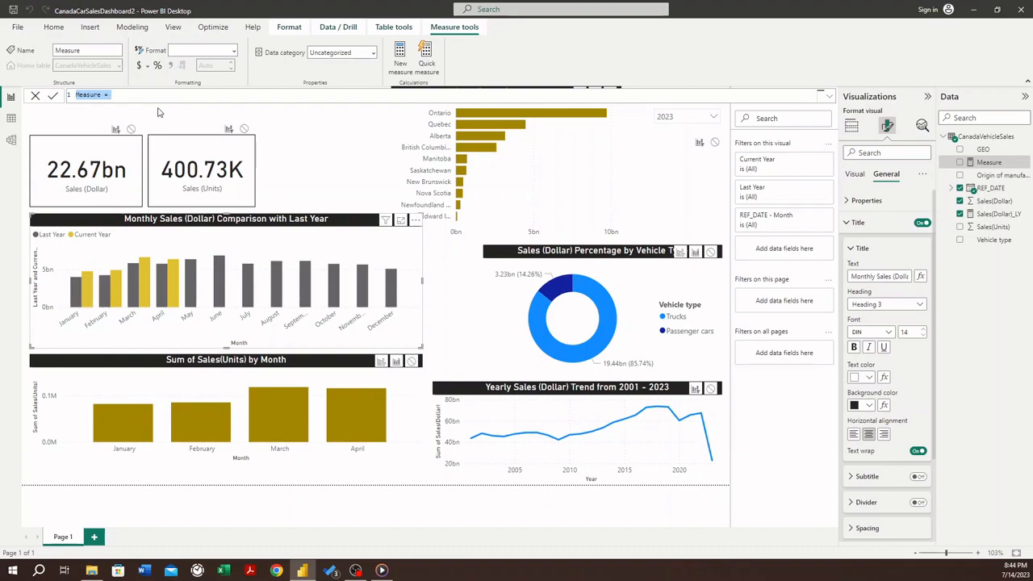
pyautogui.write('Sales(Units)_LY = CALCULATE')
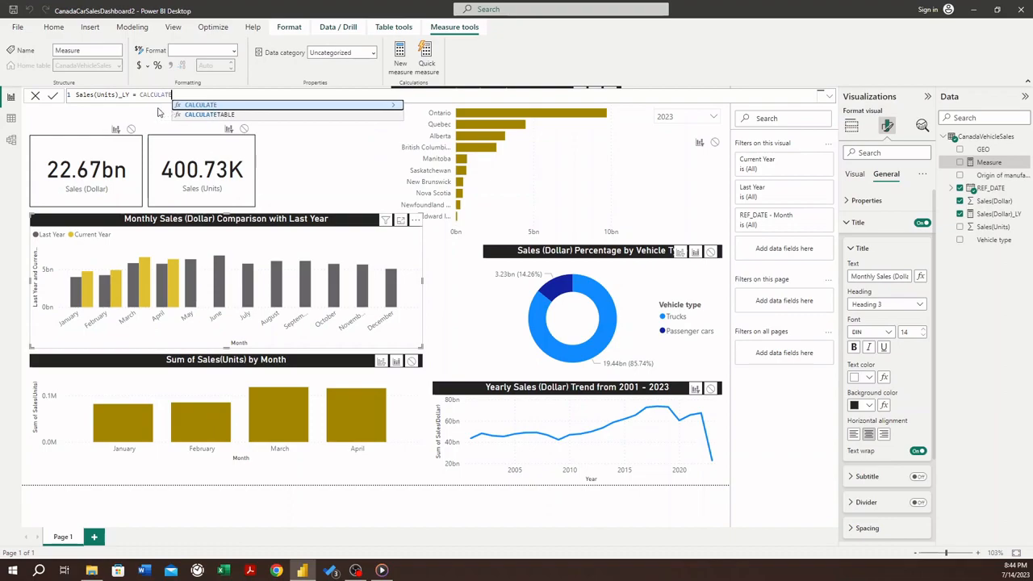
pyautogui.write('(')
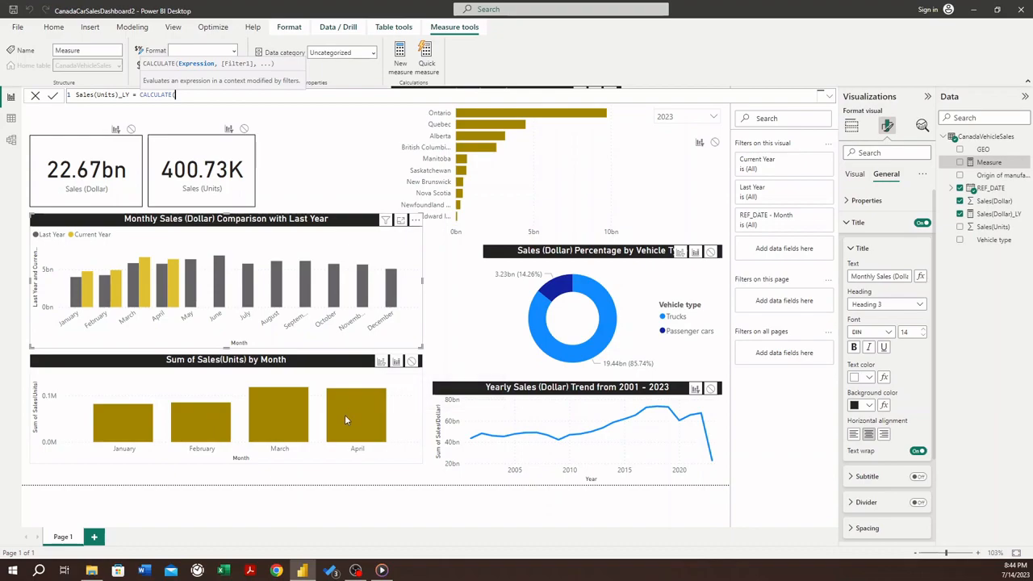
# - Enter SUM(CanadaVehicleSales[Sales(Units)]) as the expression of the CALCULATE function in the measure formula
pyautogui.moveTo(353, 405)
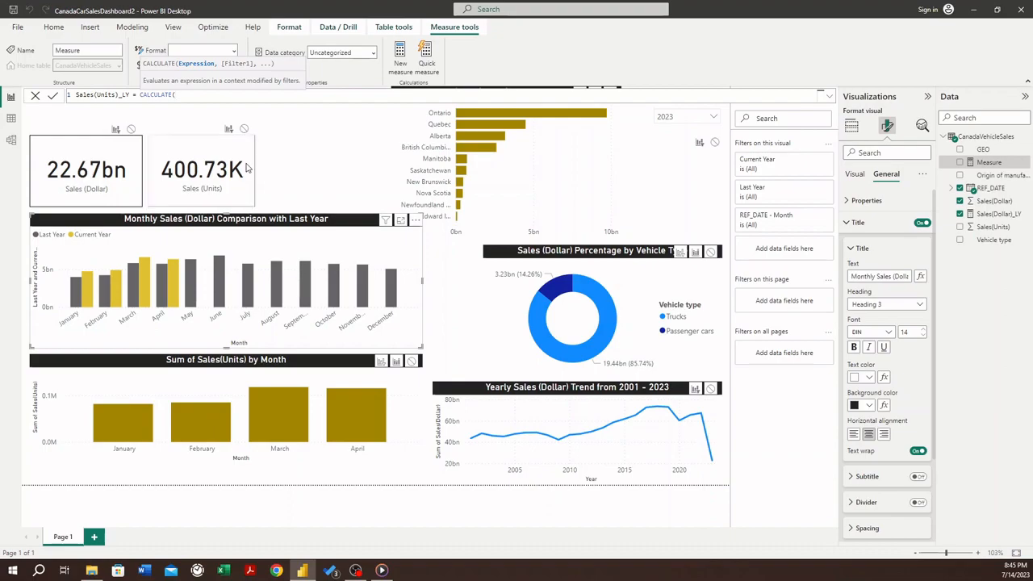
pyautogui.write('SUM(')
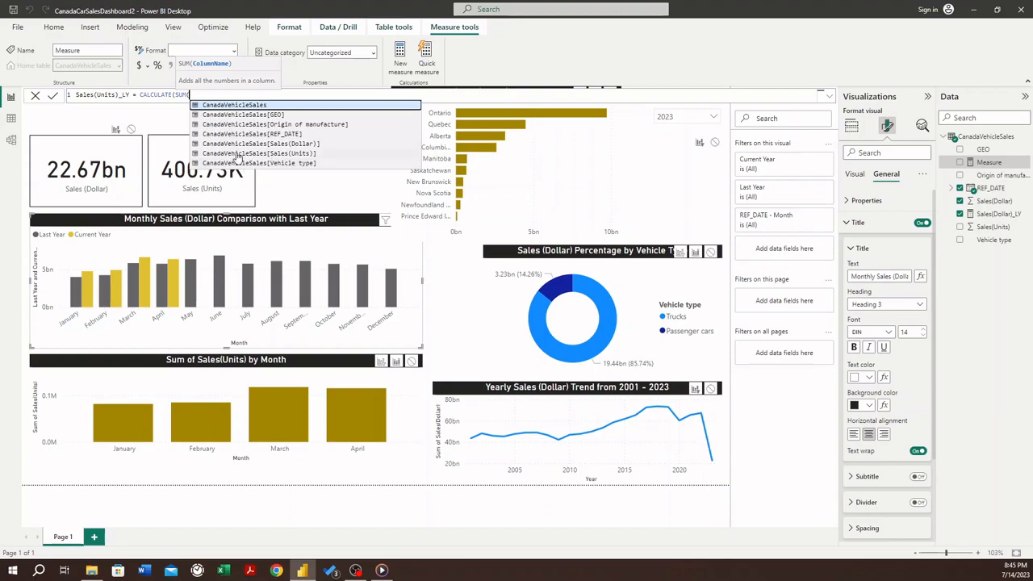
pyautogui.click(237, 155)
pyautogui.write(')]')
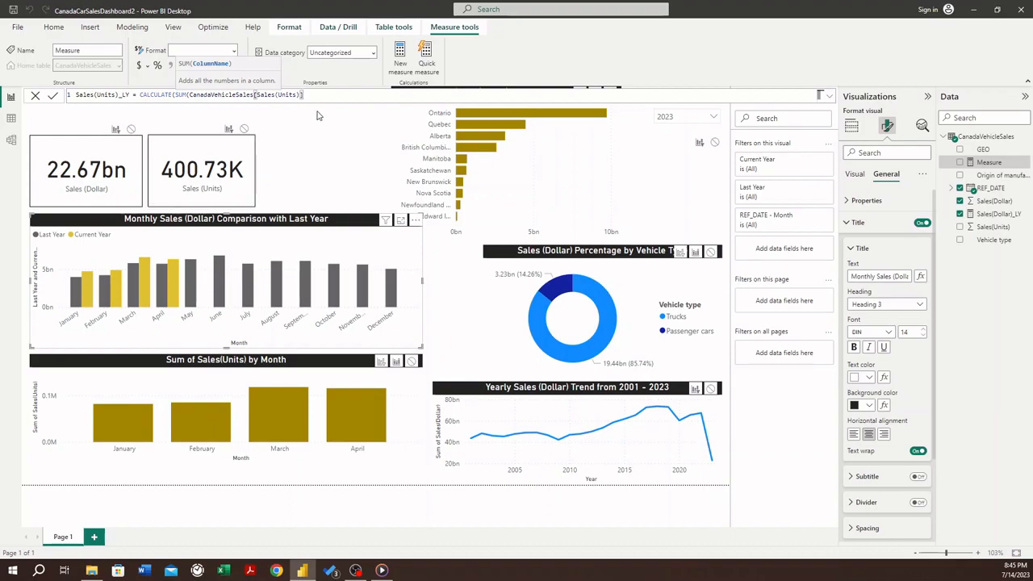
pyautogui.write(')')
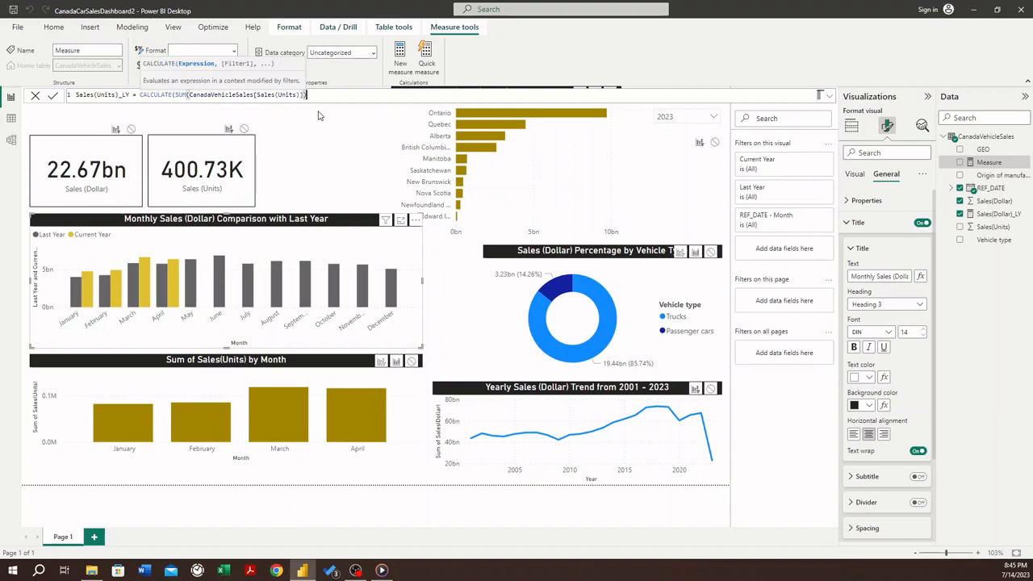
pyautogui.write(',')
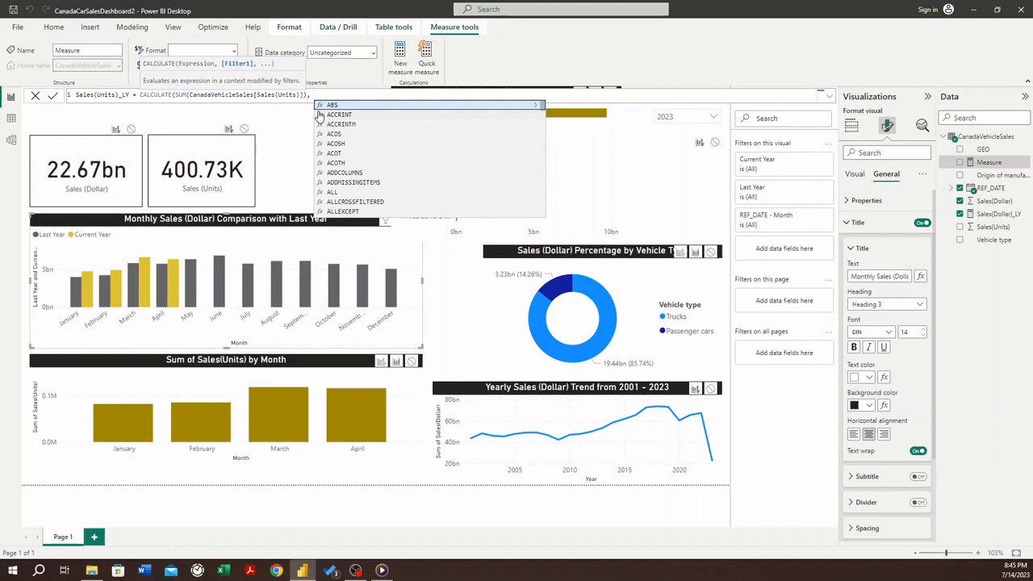
pyautogui.write(' DATEADD')
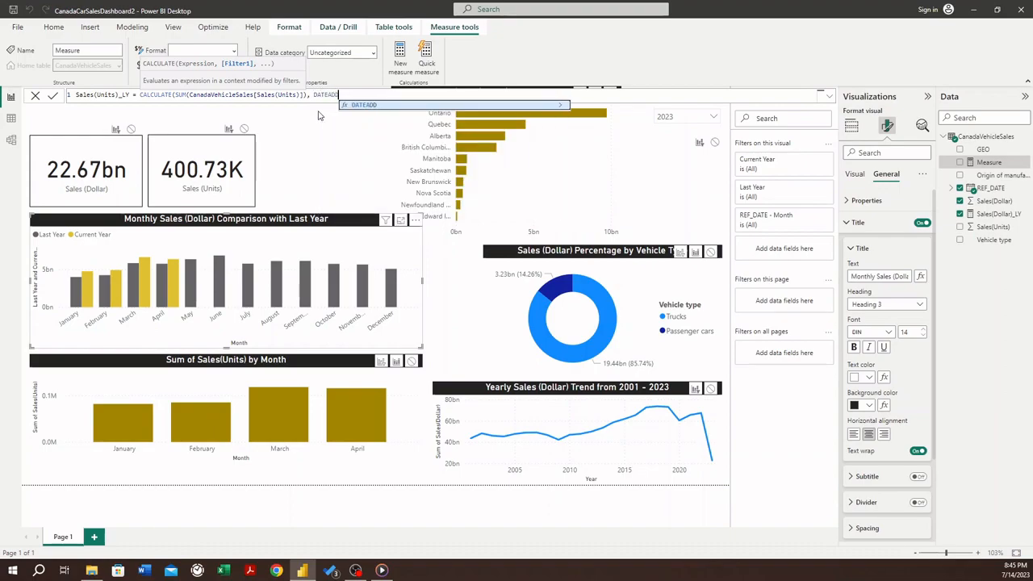
pyautogui.write('(')
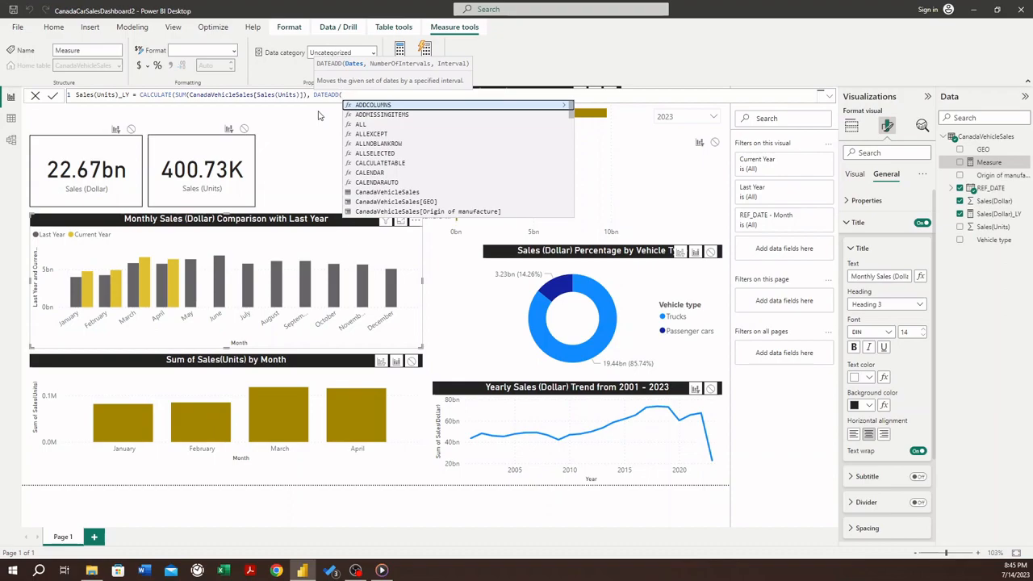
pyautogui.write('REF')
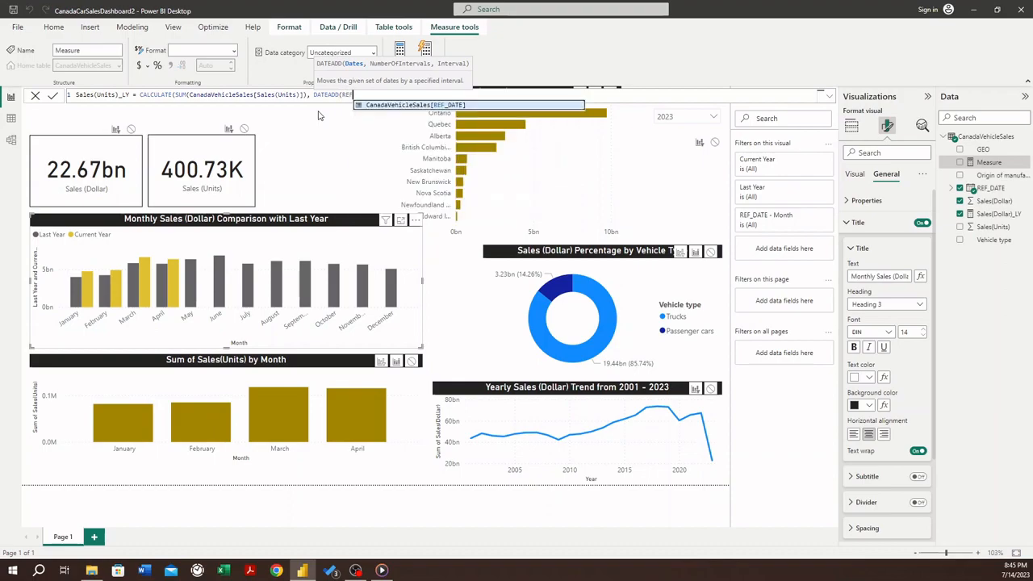
# - Complete the measure with the filter DATEADD(CanadaVehicleSales[REF_DATE].[Date], -1, YEAR) and commit the formula
pyautogui.press('Tab')
pyautogui.write(',')
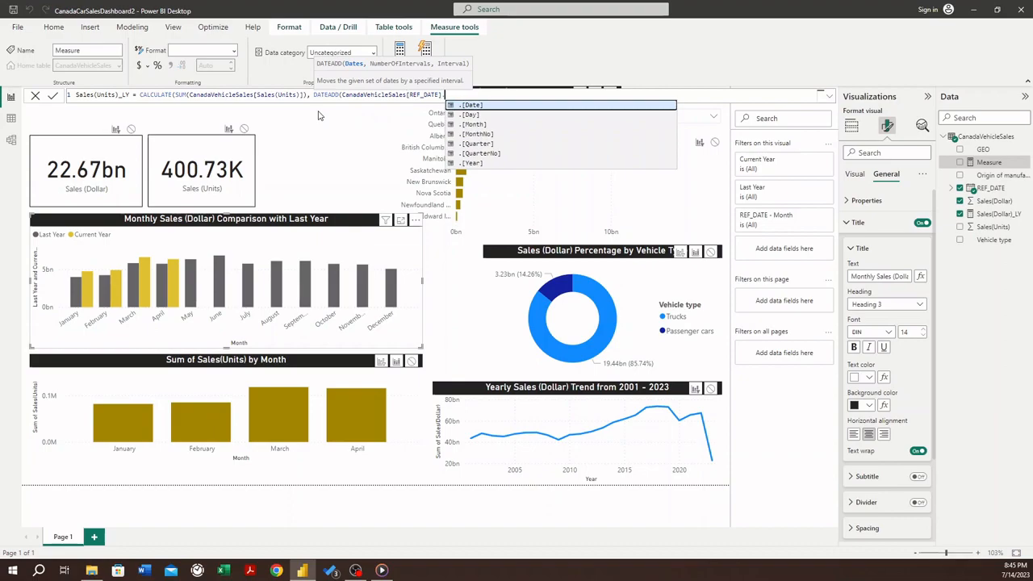
pyautogui.press('Tab')
pyautogui.write(', -1, Y')
pyautogui.press('Tab')
pyautogui.write('))')
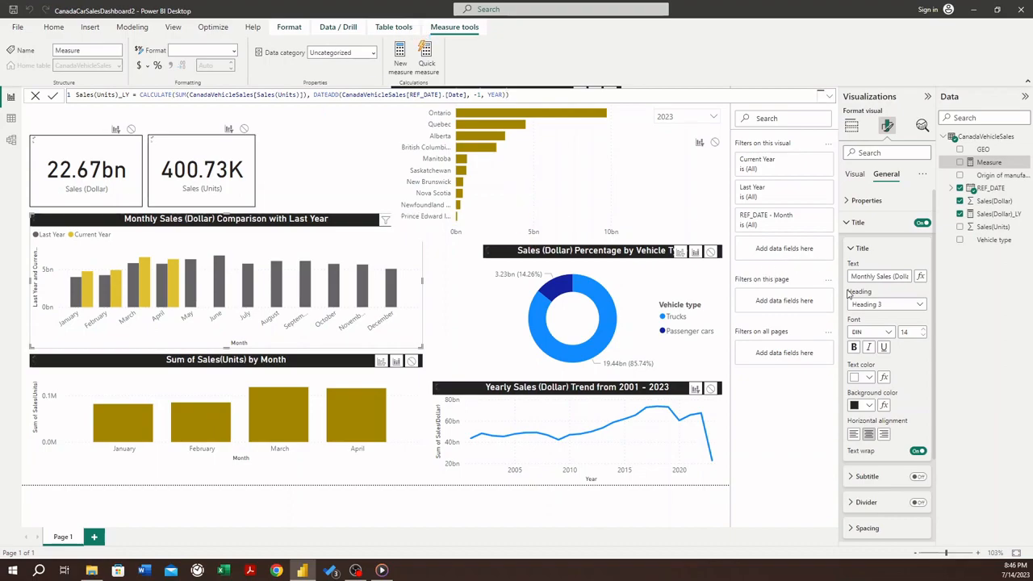
pyautogui.press('Return')
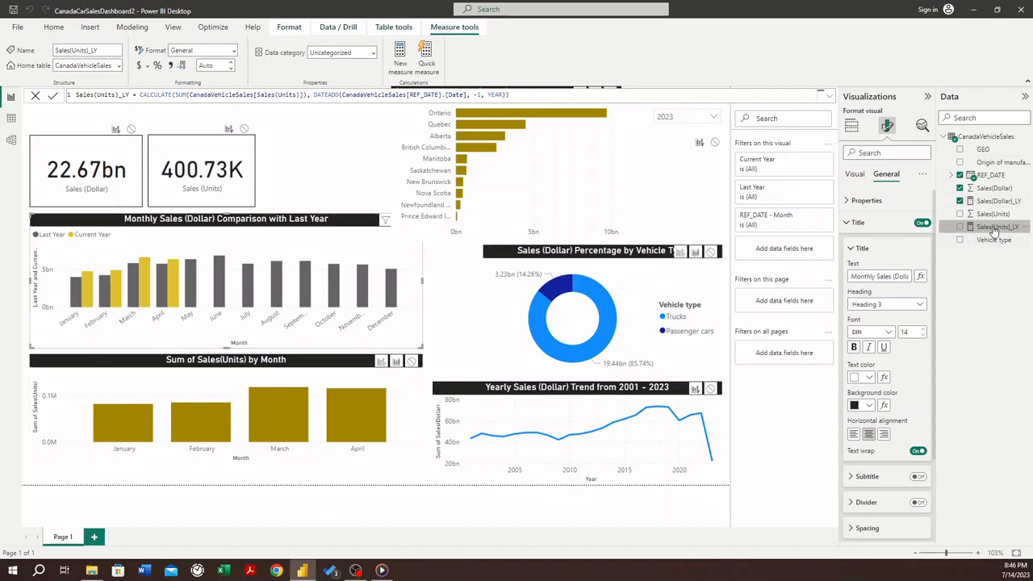
# - Add Sales(Units)_LY to the Y-axis of the Sum of Sales(Units) by Month chart, ordered before Sum of Sales(Units)
pyautogui.click(306, 370)
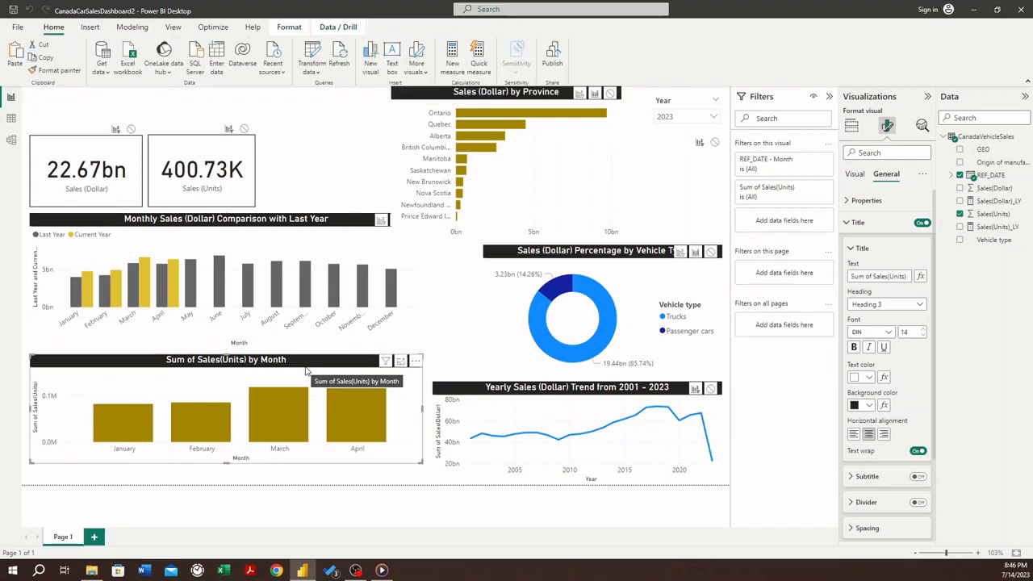
pyautogui.click(999, 227)
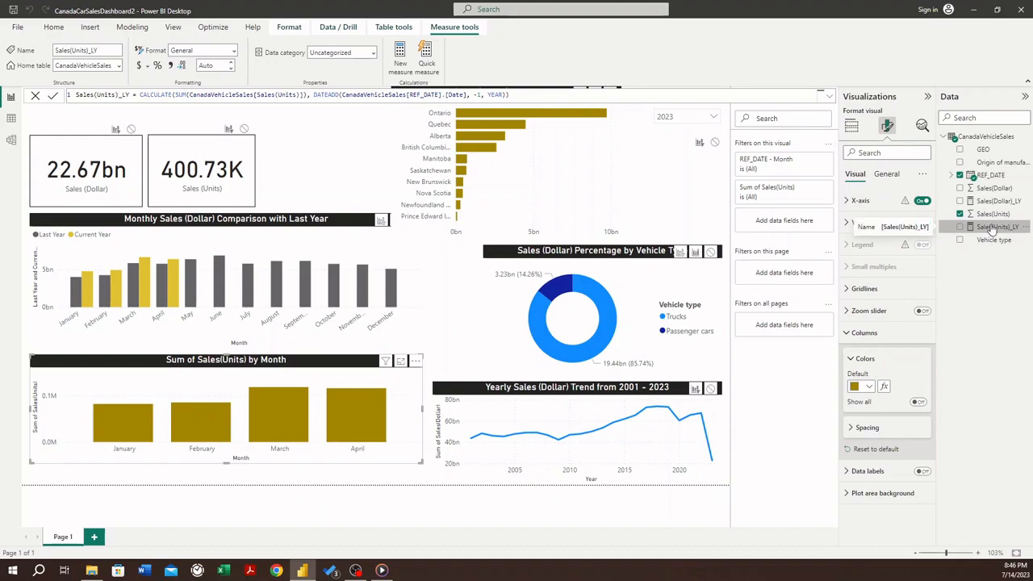
pyautogui.click(850, 128)
pyautogui.moveTo(991, 230); pyautogui.dragTo(894, 334)
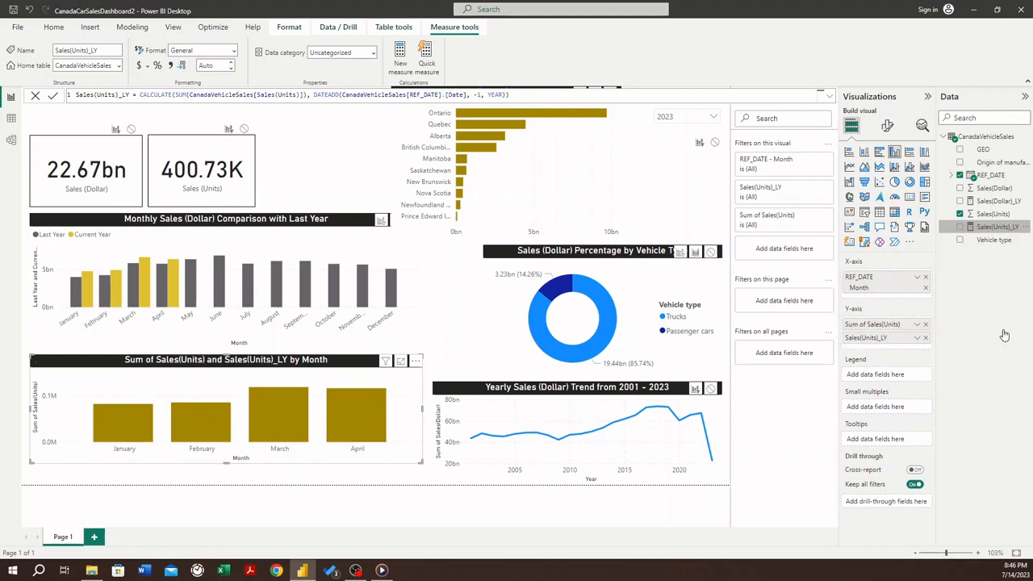
pyautogui.moveTo(885, 343); pyautogui.dragTo(885, 324)
# - Rename the units chart's Y-axis fields Sales(Units)_LY to Last Year and Sum of Sales(Units) to Current Year
pyautogui.doubleClick(874, 325)
pyautogui.write('Last Year')
pyautogui.press('Return')
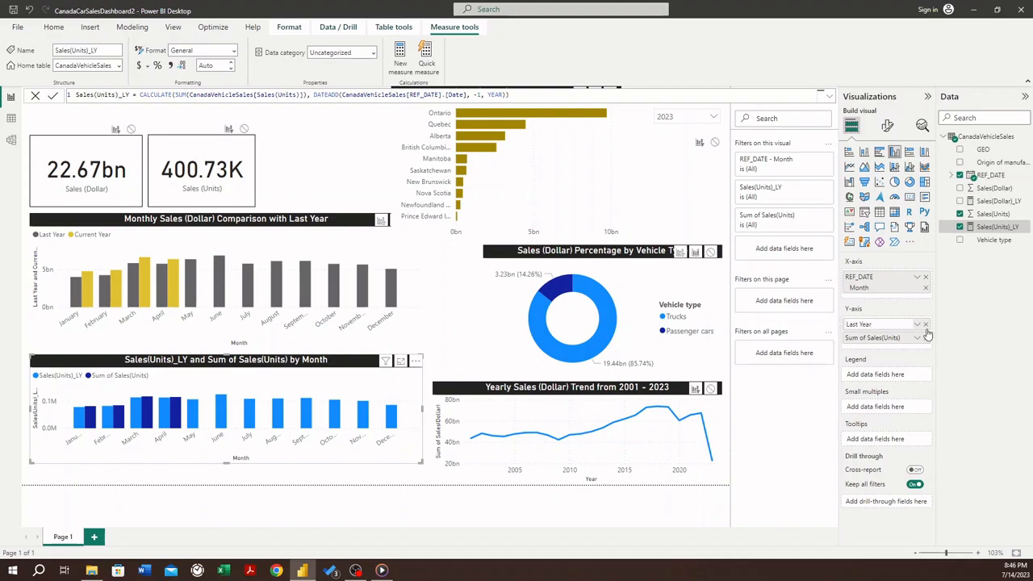
pyautogui.doubleClick(876, 339)
pyautogui.write('C')
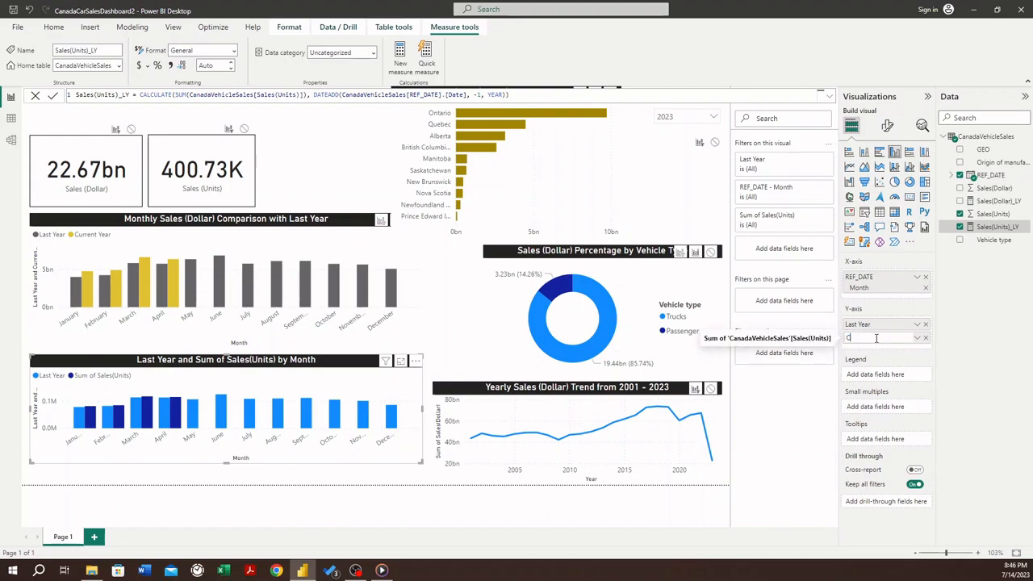
pyautogui.write('urrent')
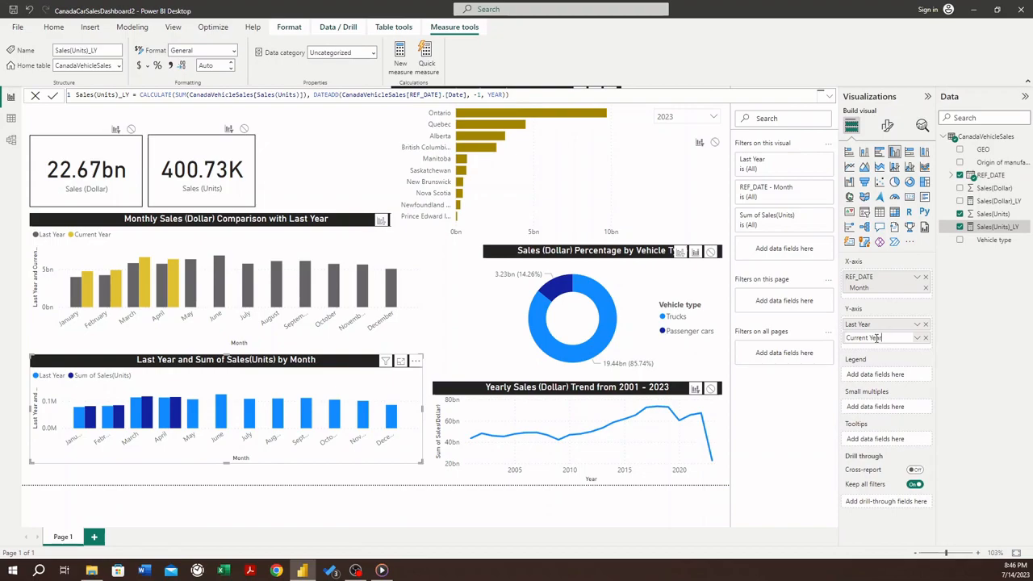
pyautogui.write(' Year')
pyautogui.press('Return')
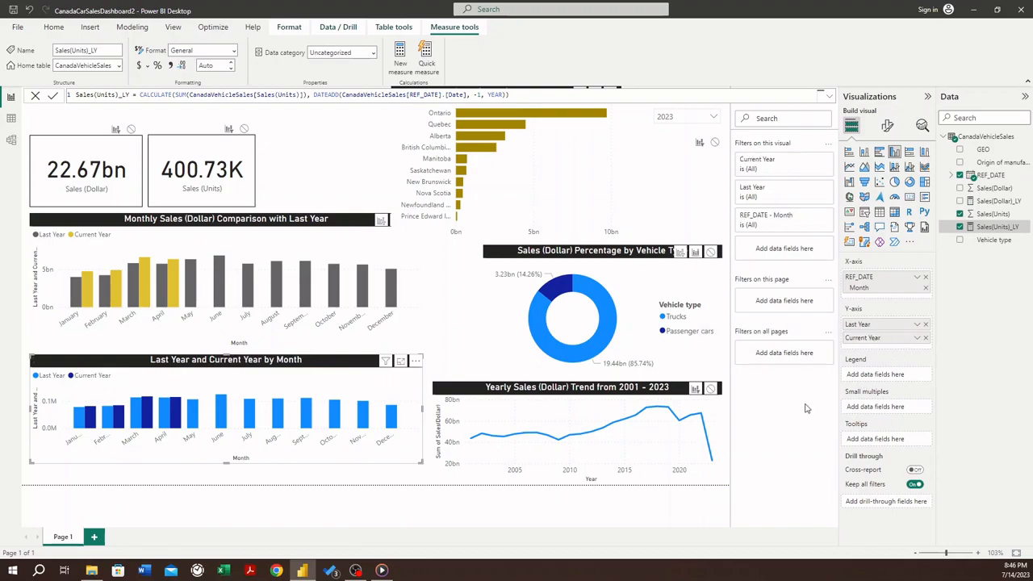
# - Try to copy the Monthly Sales (Dollar) Comparison chart's formatting onto the Last Year and Current Year by Month chart with Format painter
pyautogui.click(234, 239)
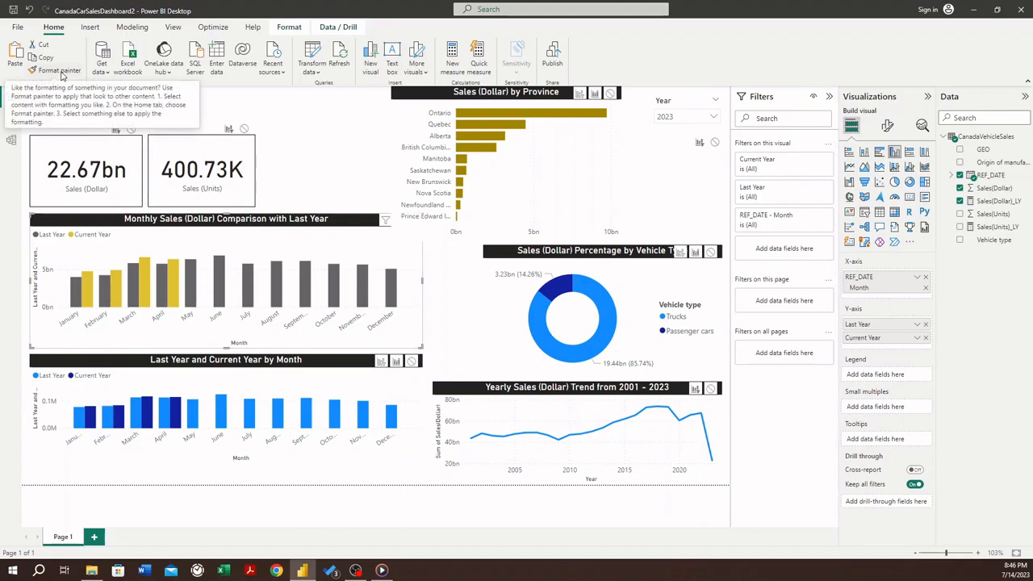
pyautogui.click(60, 71)
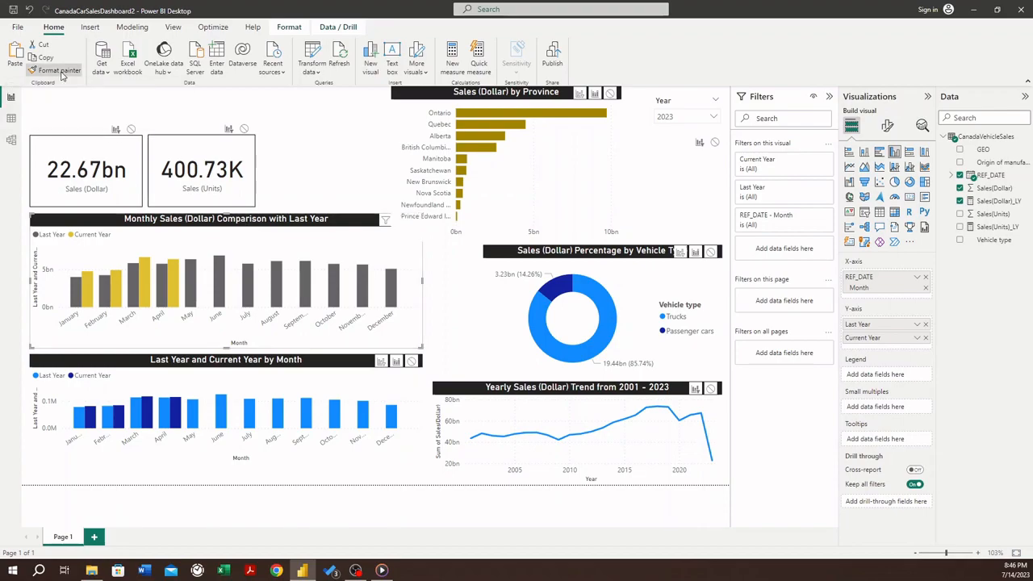
pyautogui.click(218, 361)
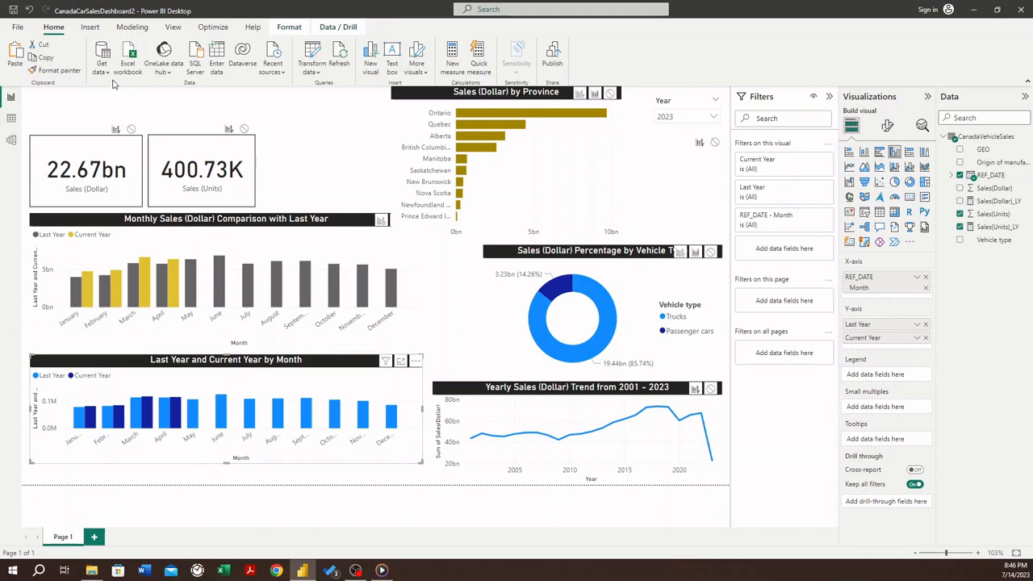
pyautogui.click(60, 73)
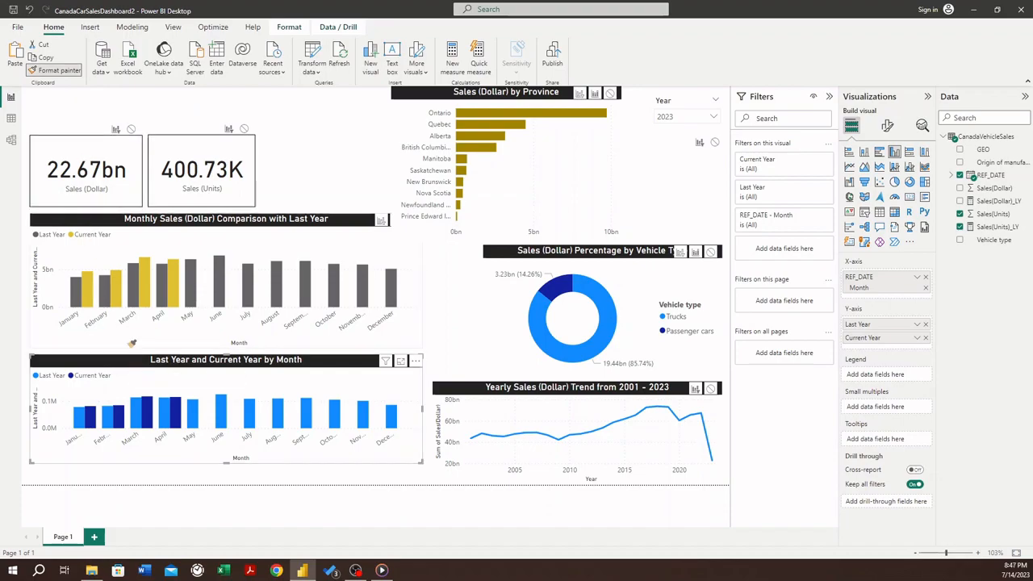
pyautogui.click(118, 250)
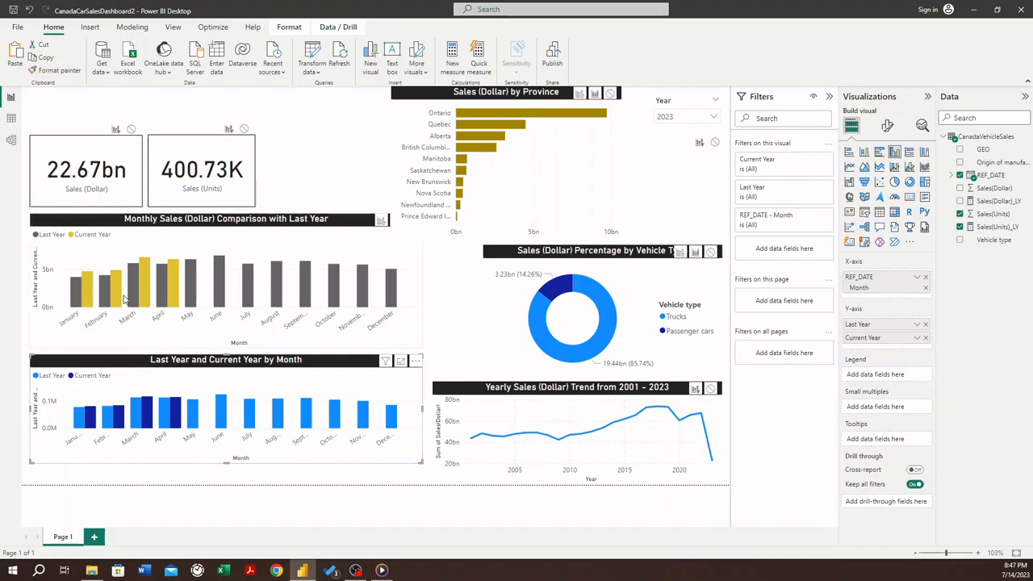
pyautogui.click(114, 229)
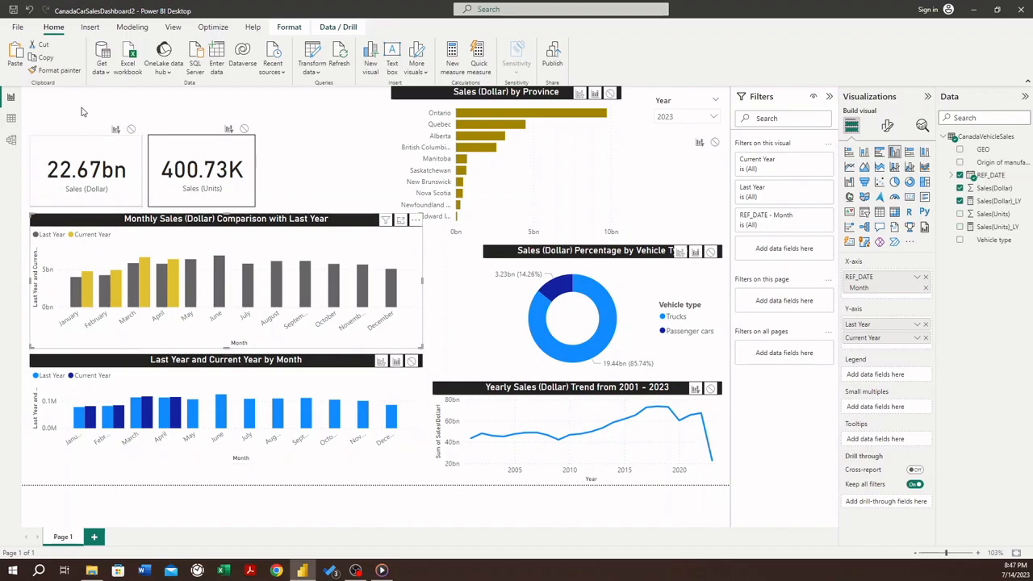
pyautogui.click(56, 70)
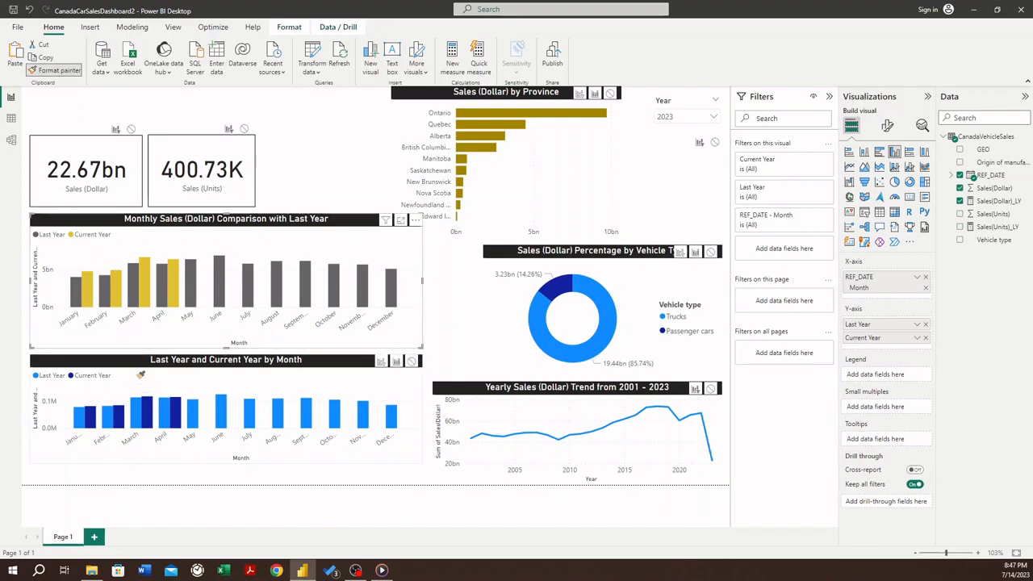
pyautogui.click(136, 374)
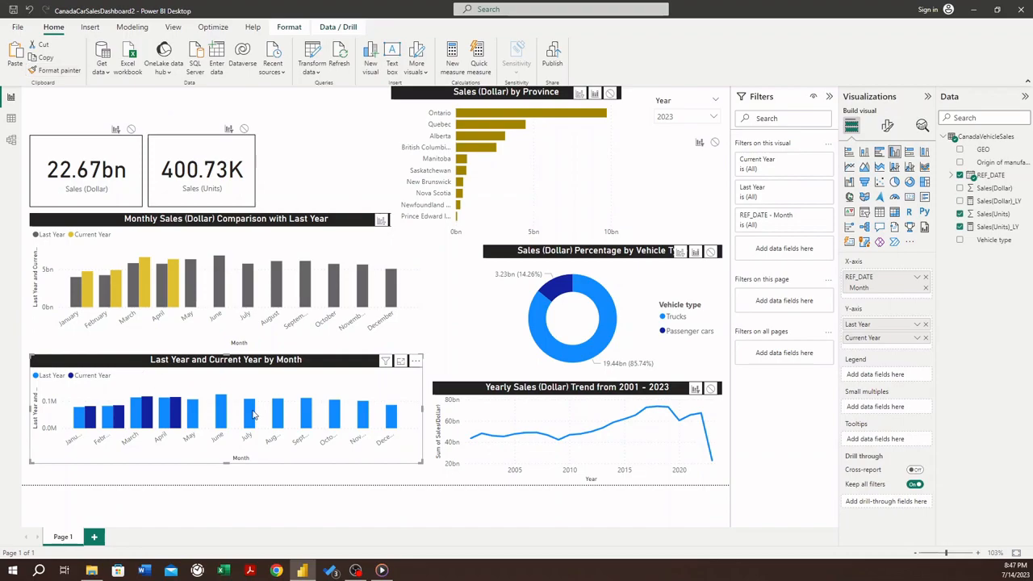
pyautogui.click(100, 231)
pyautogui.click(59, 72)
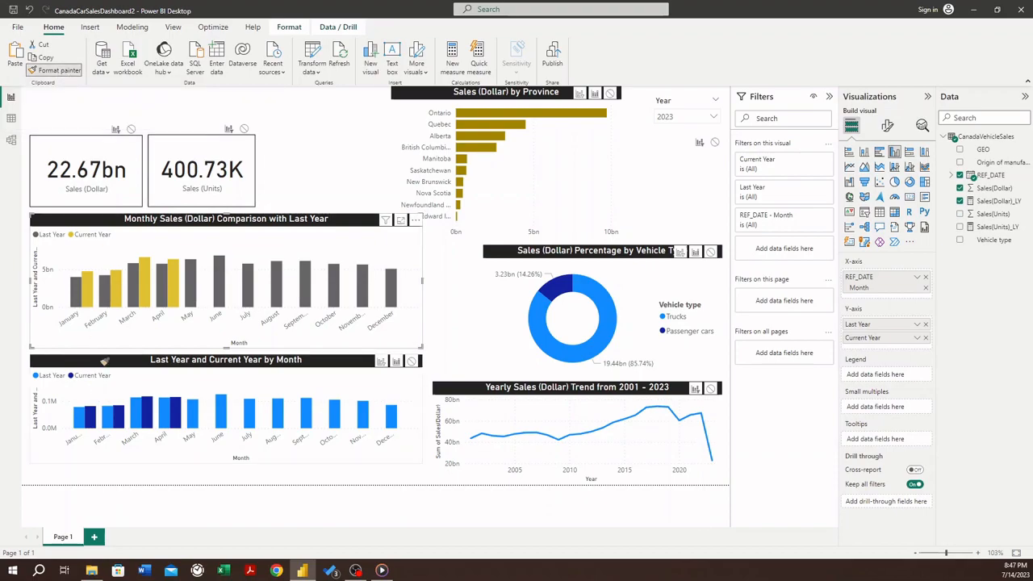
pyautogui.click(103, 354)
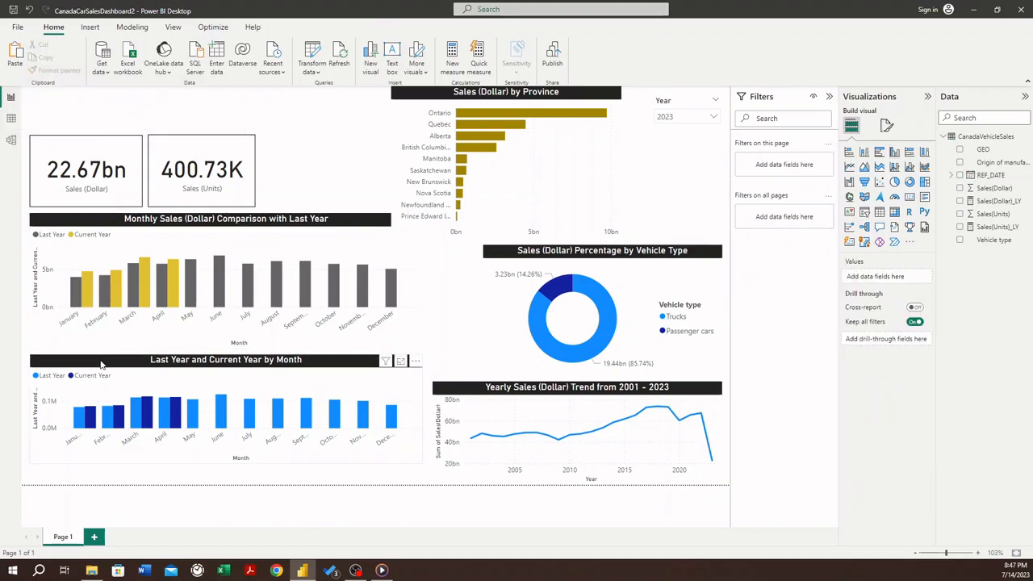
pyautogui.click(119, 410)
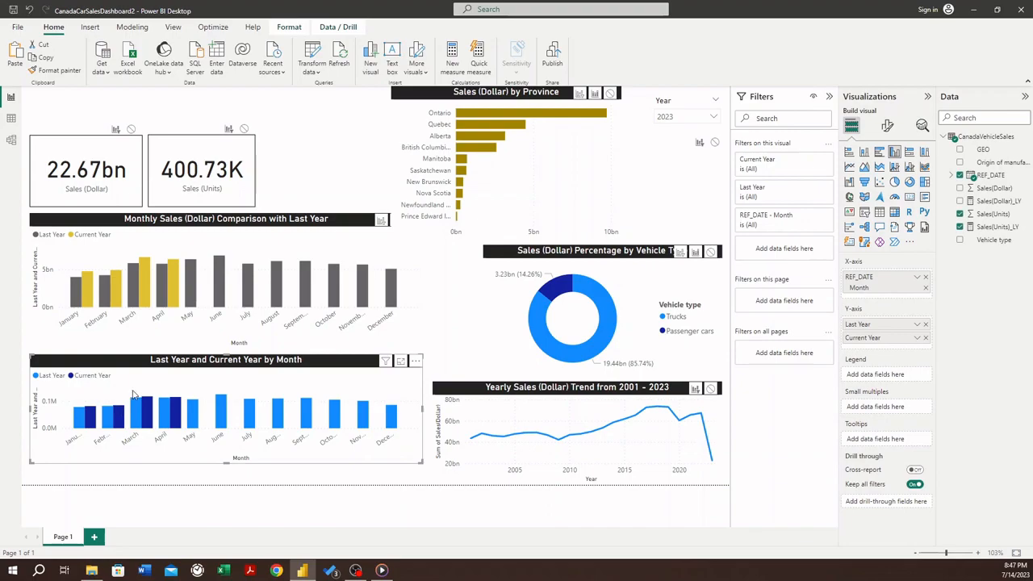
# - Make the Last Year and Current Year by Month chart taller and recolor its Last Year columns near-black
pyautogui.moveTo(419, 461)
pyautogui.mouseDown()
pyautogui.moveTo(403, 468)
pyautogui.moveTo(417, 480)
pyautogui.mouseUp()
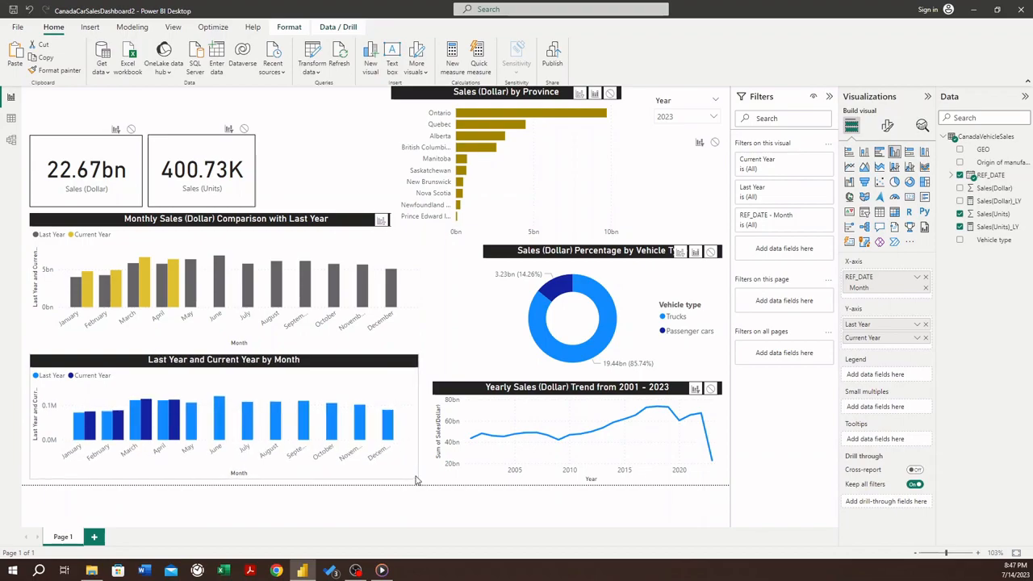
pyautogui.click(887, 125)
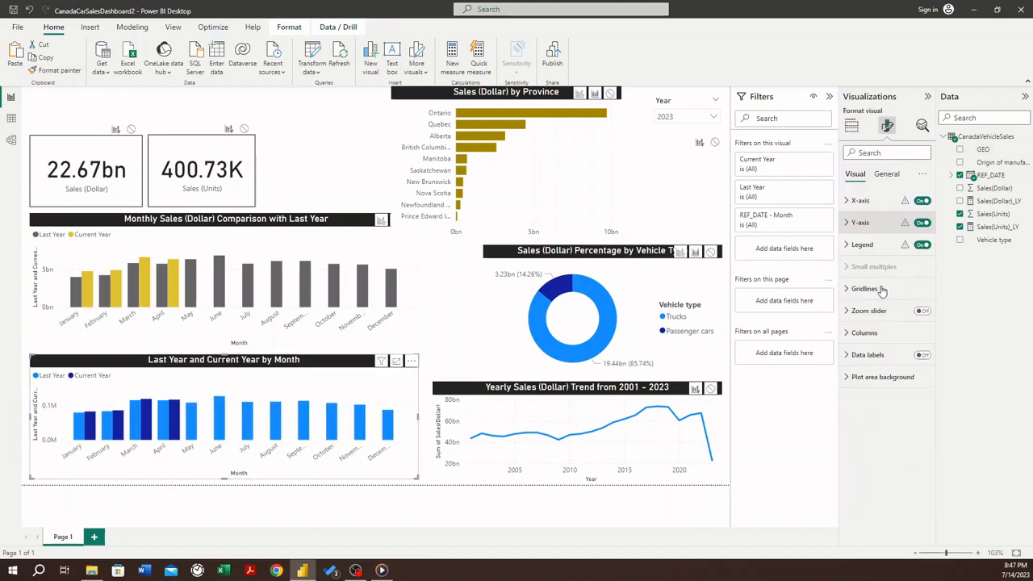
pyautogui.click(848, 334)
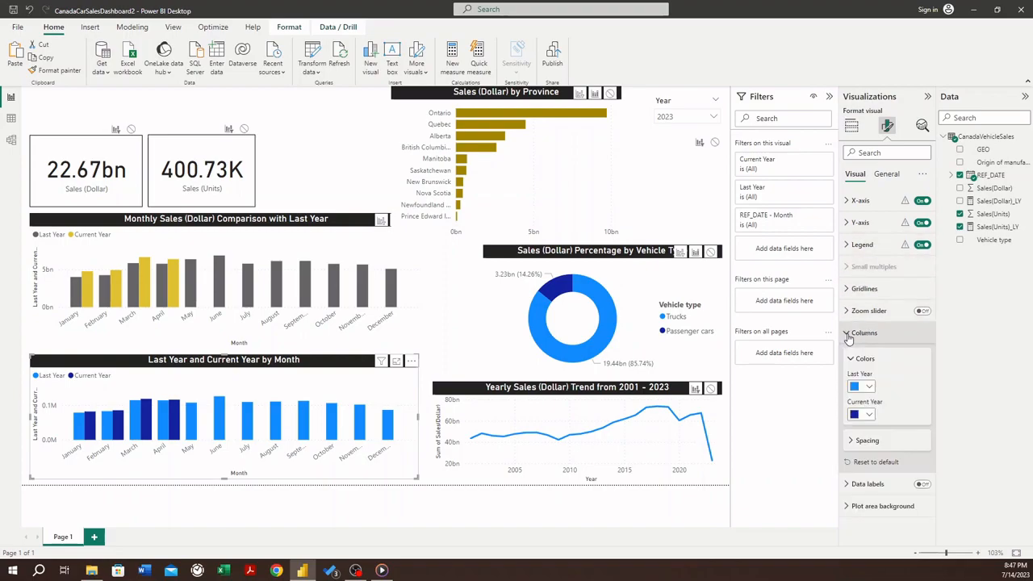
pyautogui.click(870, 387)
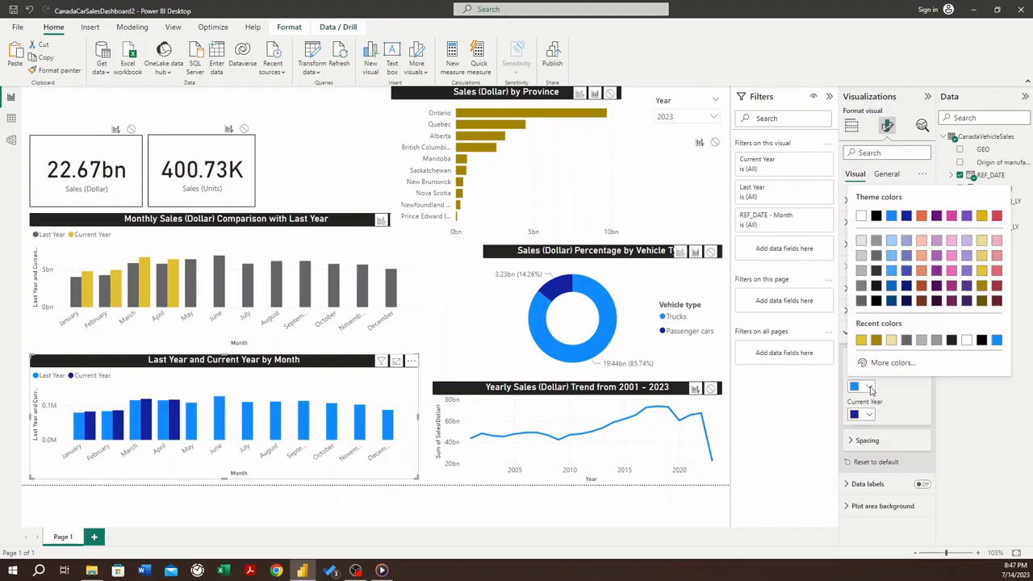
pyautogui.click(877, 291)
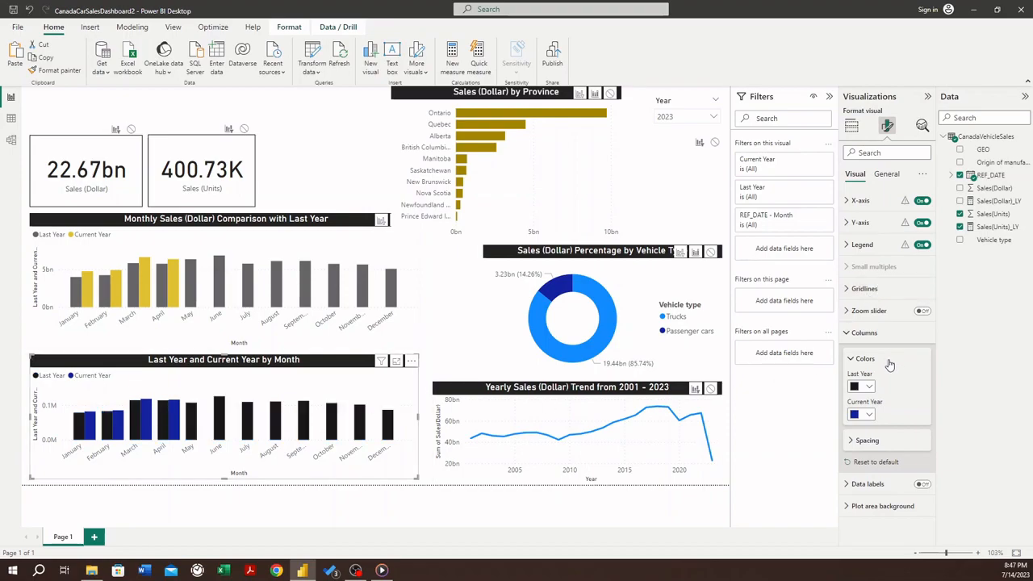
# - Set the Current Year column color of the units chart to the gold Theme color 7
pyautogui.click(863, 413)
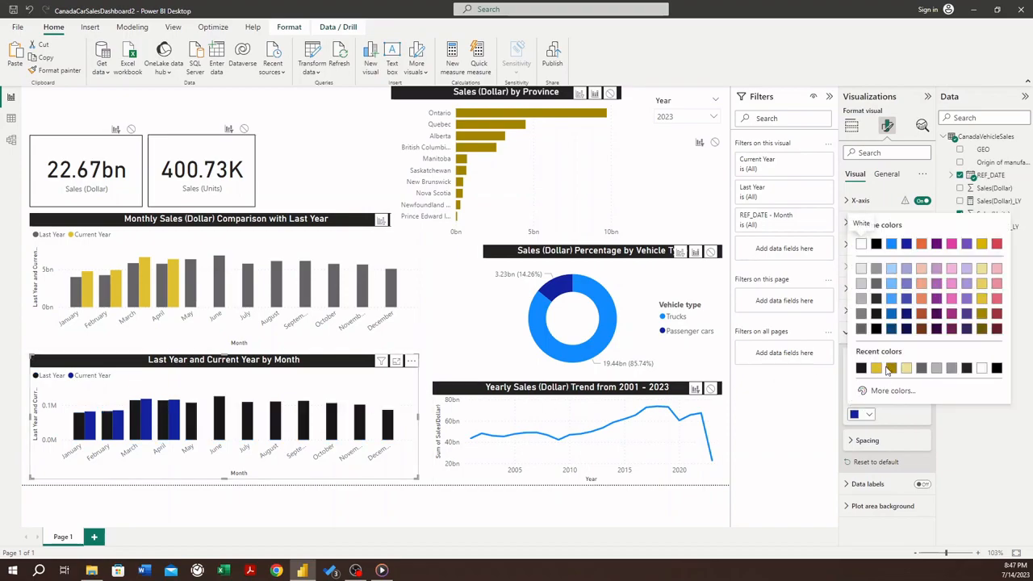
pyautogui.click(982, 314)
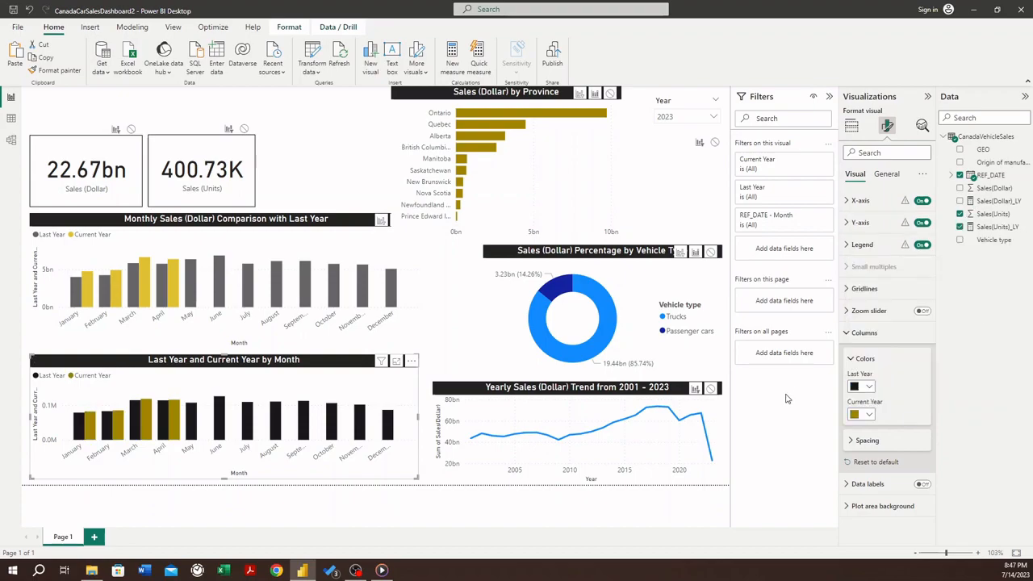
pyautogui.click(862, 414)
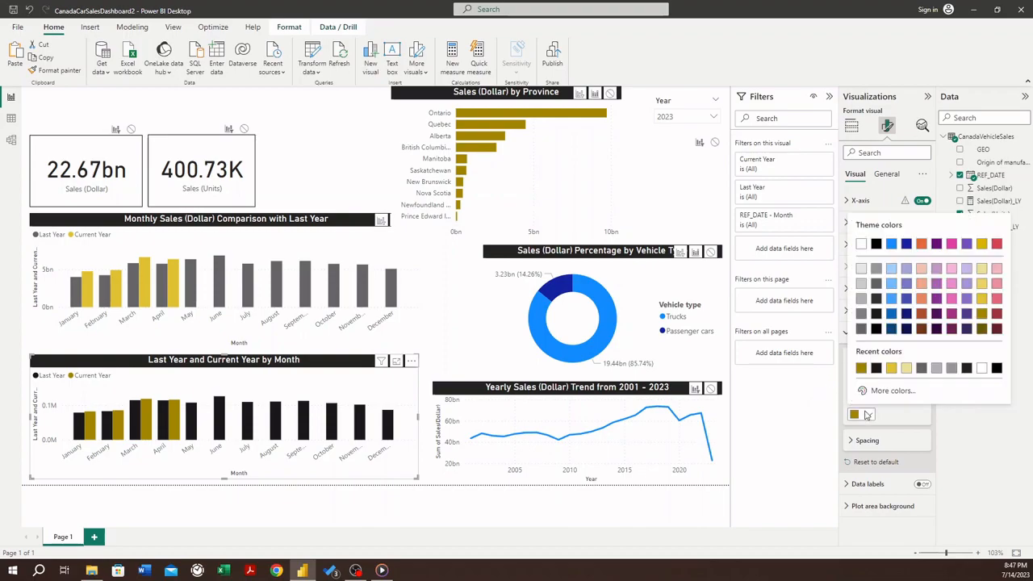
pyautogui.click(982, 247)
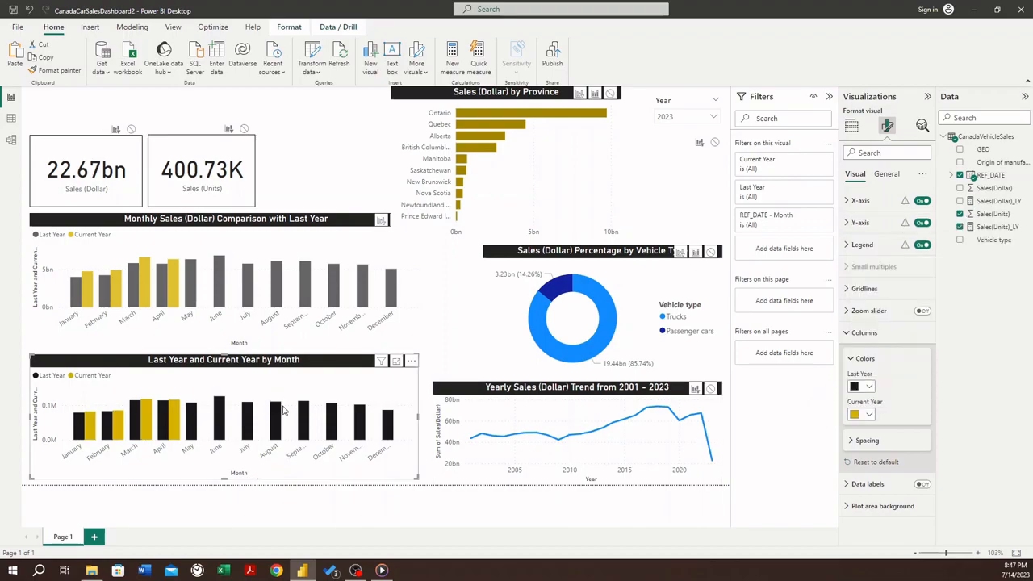
# - Convert the Monthly Sales (Dollar) Comparison with Last Year chart to a line chart
pyautogui.click(205, 224)
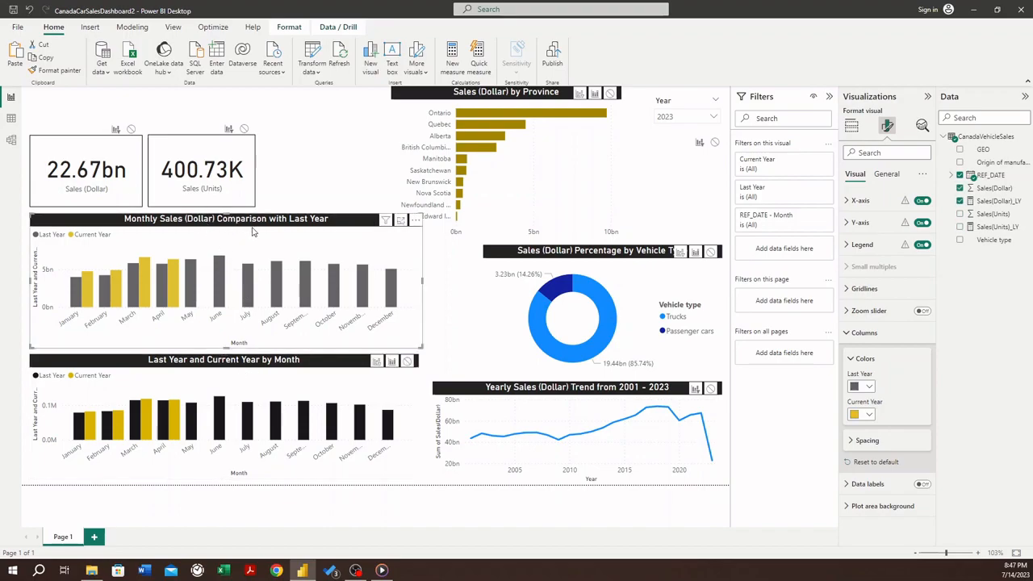
pyautogui.click(851, 128)
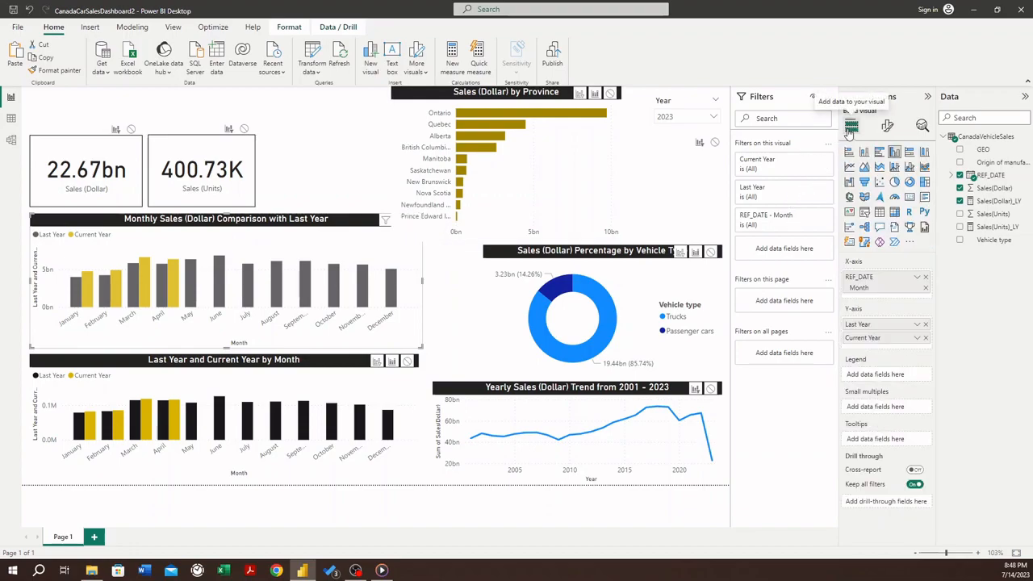
pyautogui.click(849, 168)
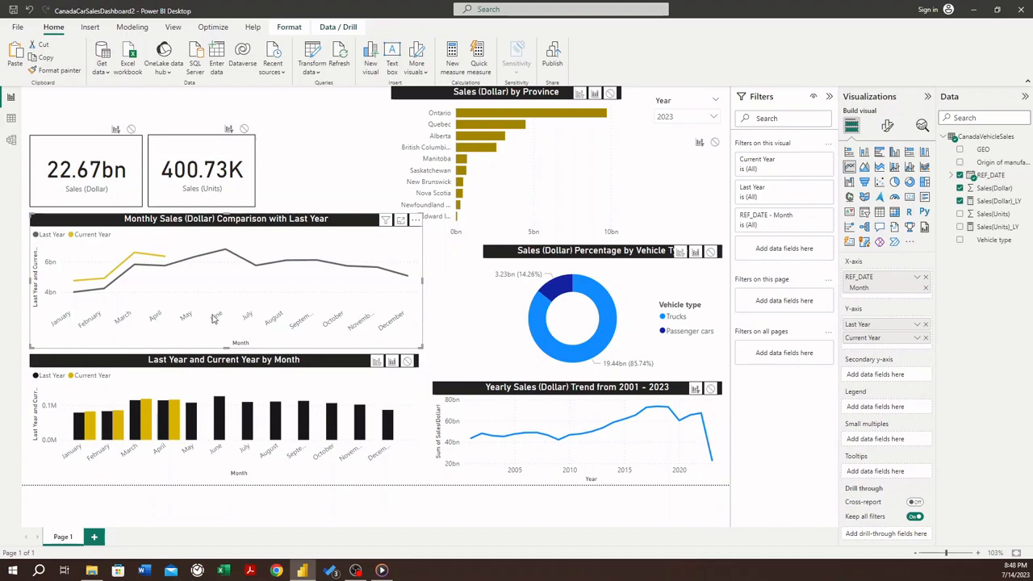
pyautogui.moveTo(213, 312)
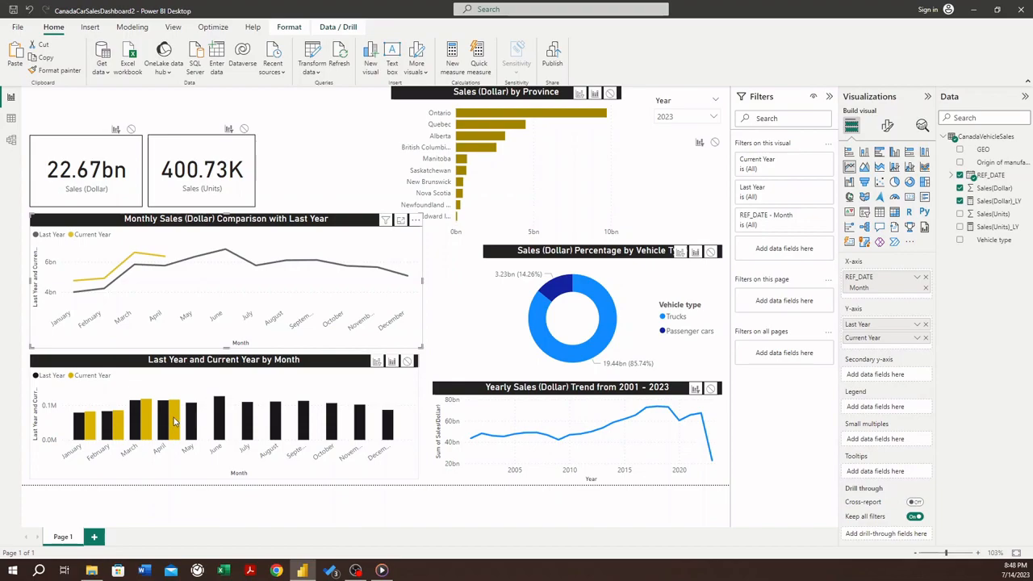
pyautogui.moveTo(174, 421)
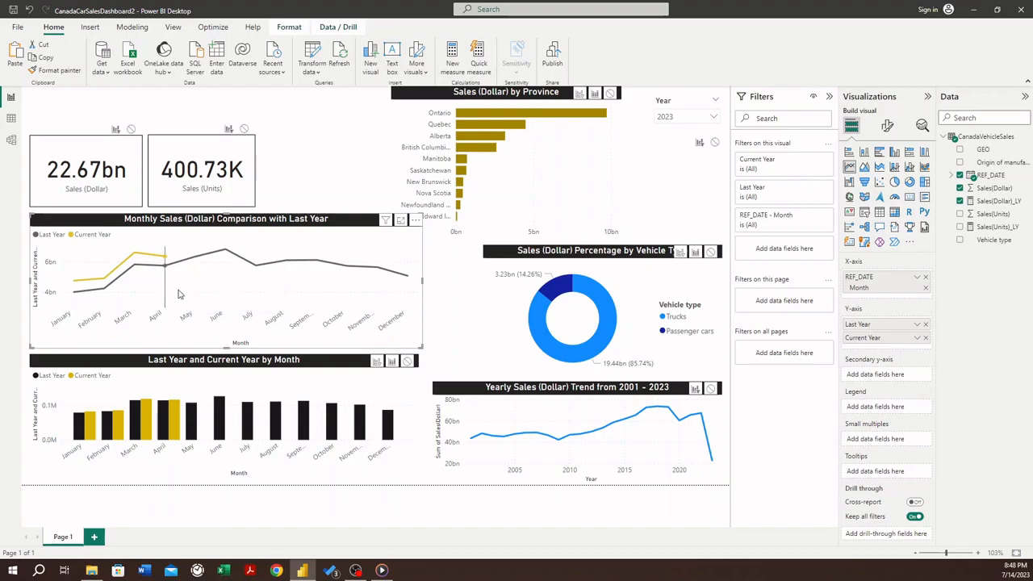
pyautogui.moveTo(176, 292)
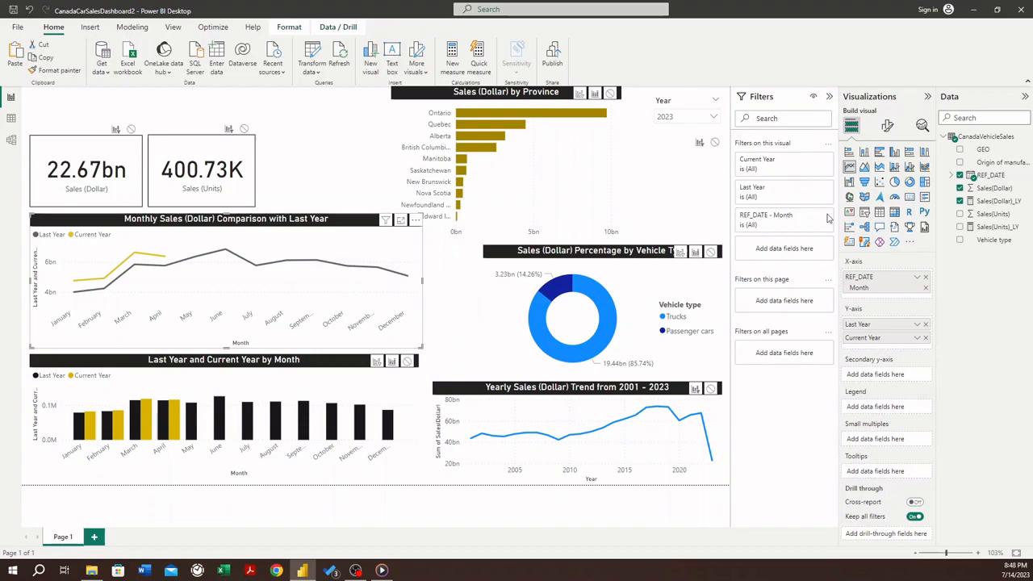
# - Turn on the visual border for the Monthly Sales (Dollar) Comparison chart and the Last Year and Current Year by Month chart
pyautogui.click(887, 126)
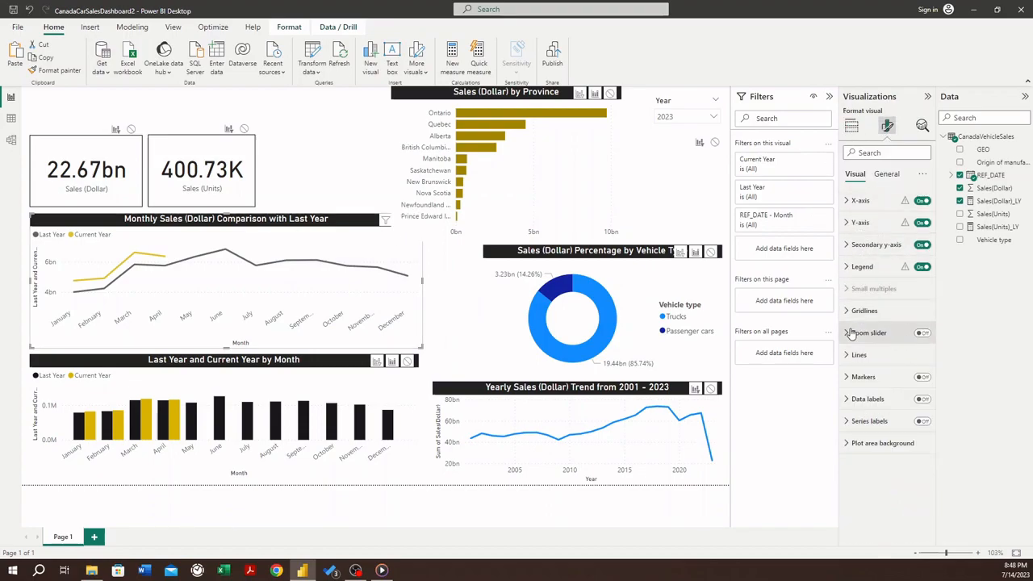
pyautogui.click(877, 175)
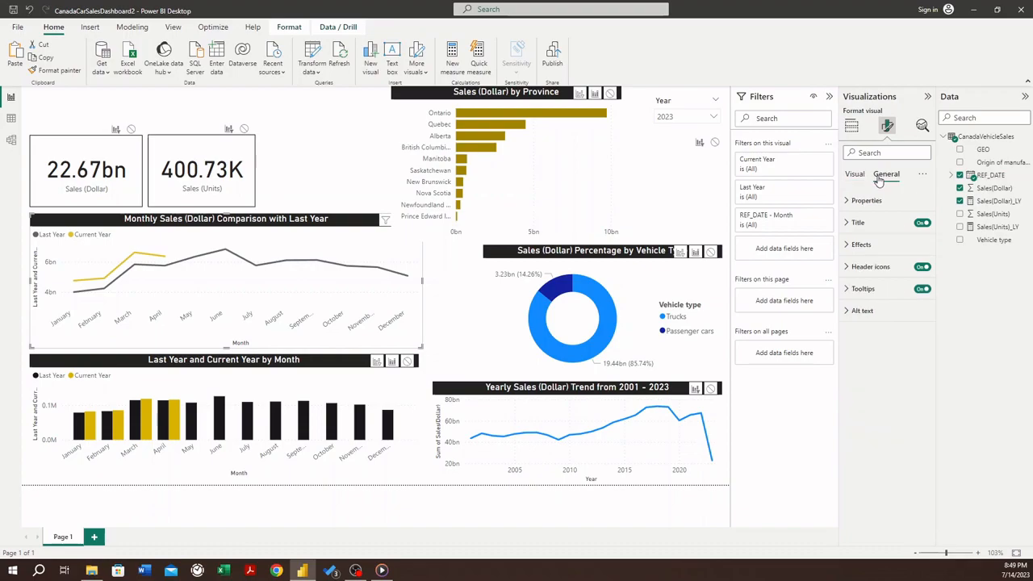
pyautogui.click(849, 245)
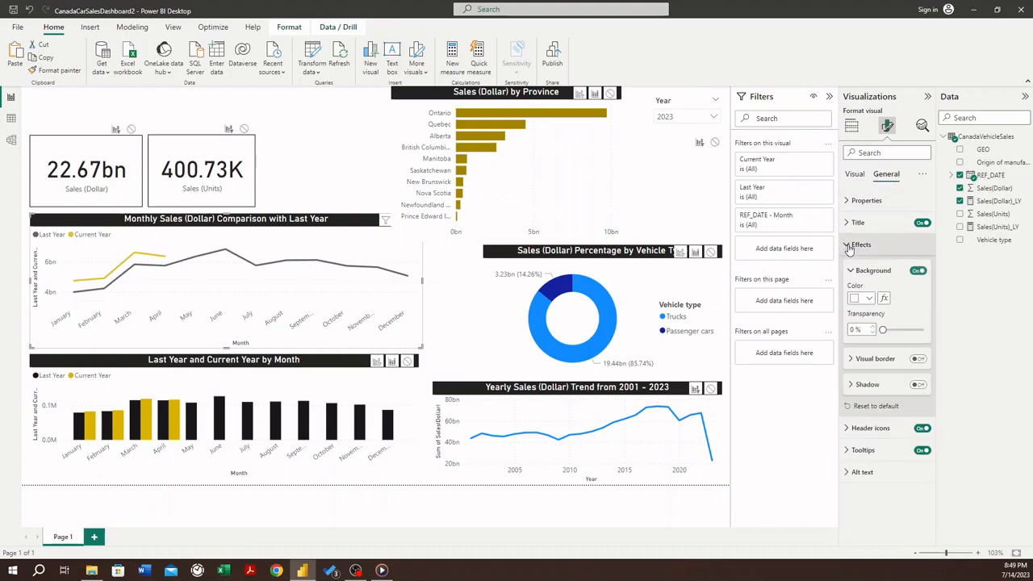
pyautogui.click(918, 360)
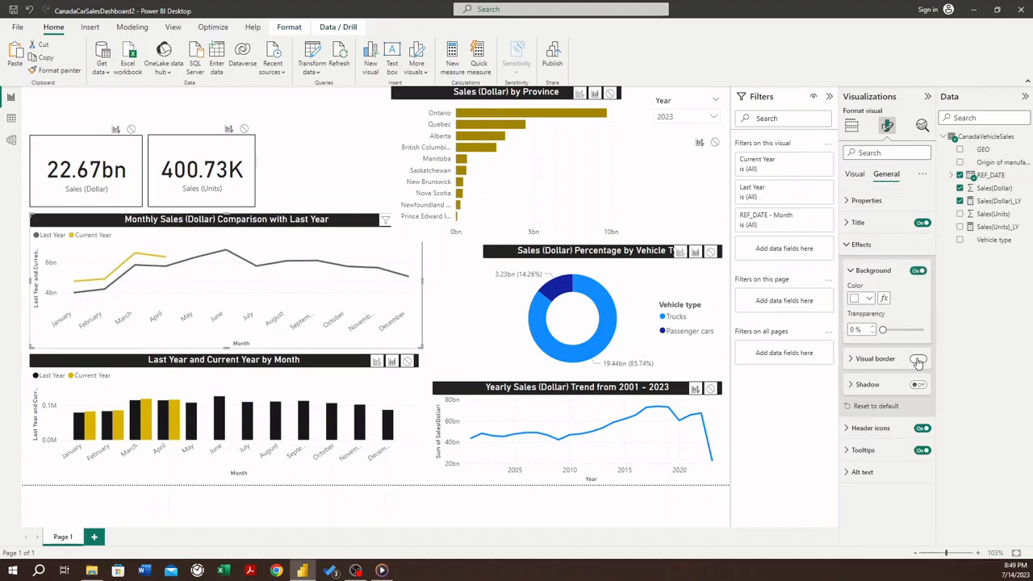
pyautogui.click(283, 371)
pyautogui.click(918, 359)
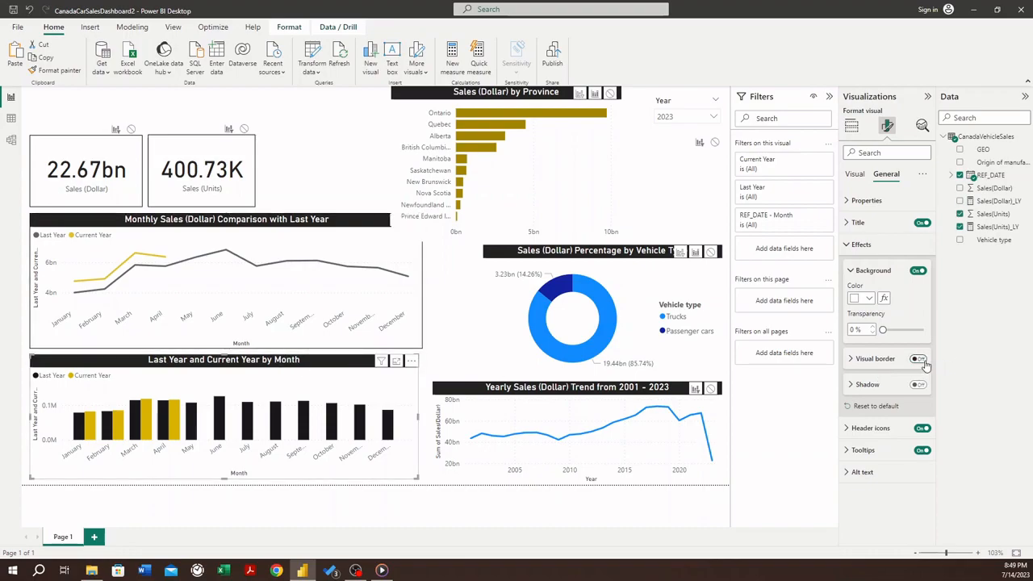
pyautogui.click(319, 355)
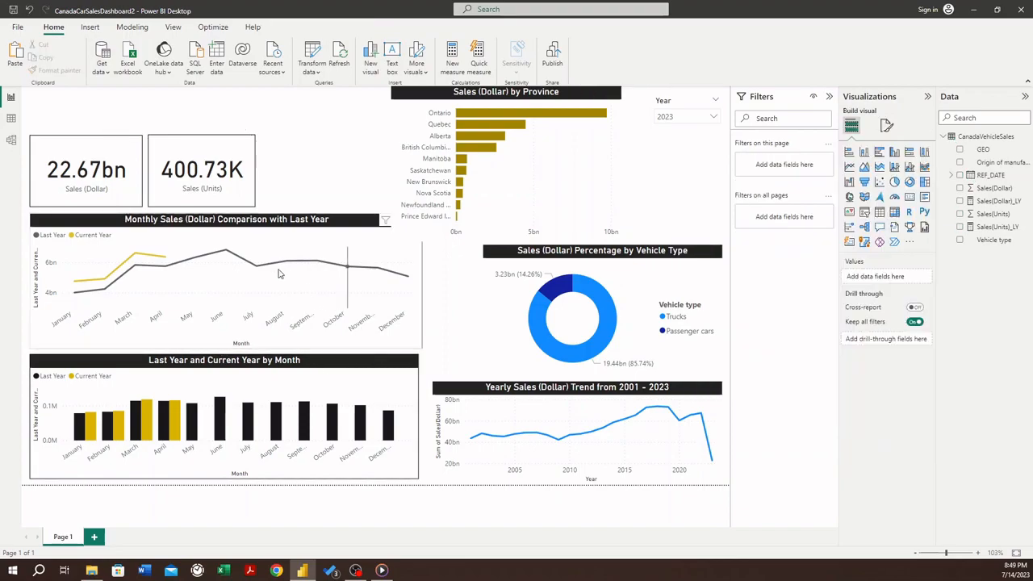
# - Narrow the Monthly Sales (Dollar) Comparison chart so its right edge aligns with the units chart below
pyautogui.click(427, 291)
pyautogui.moveTo(422, 280); pyautogui.dragTo(418, 285)
pyautogui.click(426, 360)
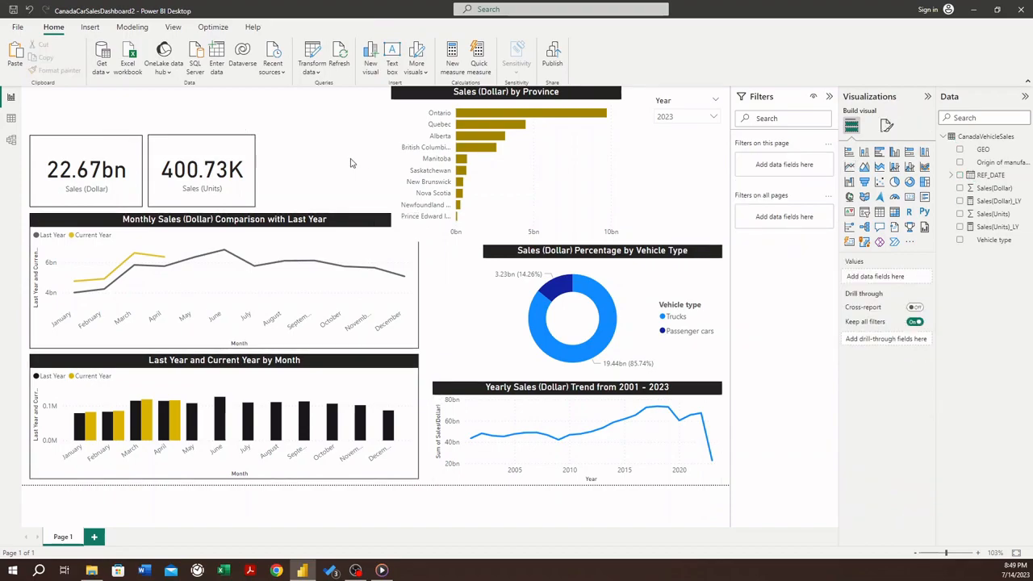
# - Turn on the visual border for the Sales (Dollar) by Province bar chart
pyautogui.click(426, 92)
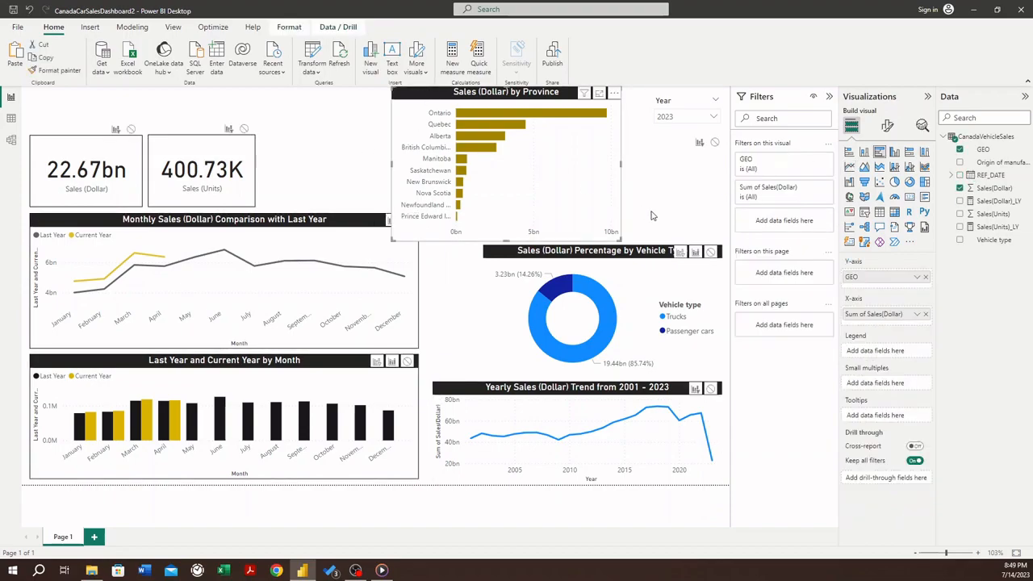
pyautogui.click(887, 126)
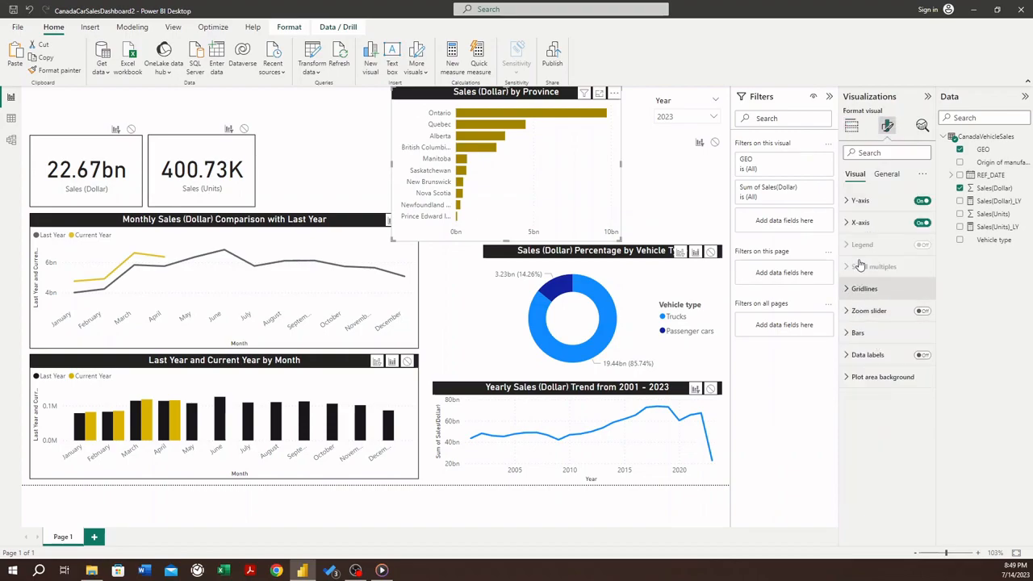
pyautogui.click(886, 174)
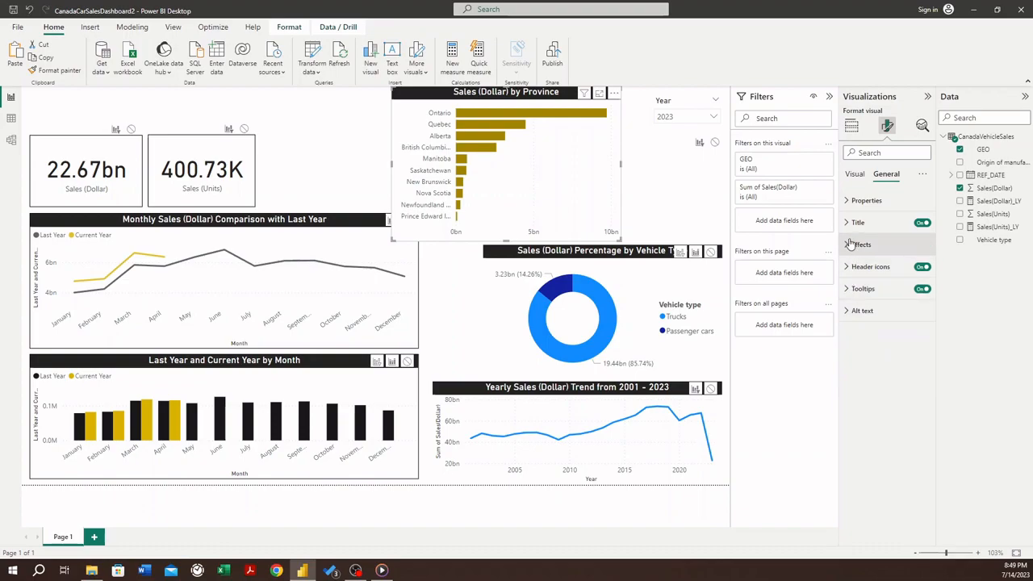
pyautogui.click(850, 244)
pyautogui.click(918, 360)
# - Turn on the visual border for the Sales (Dollar) Percentage by Vehicle Type donut and the Yearly Sales (Dollar) Trend chart
pyautogui.click(507, 252)
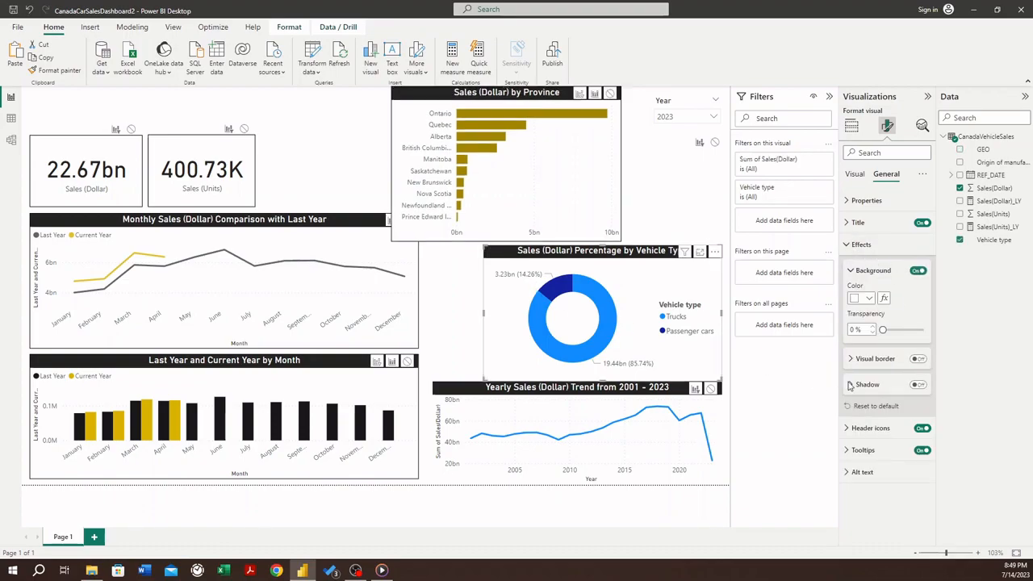
pyautogui.click(918, 360)
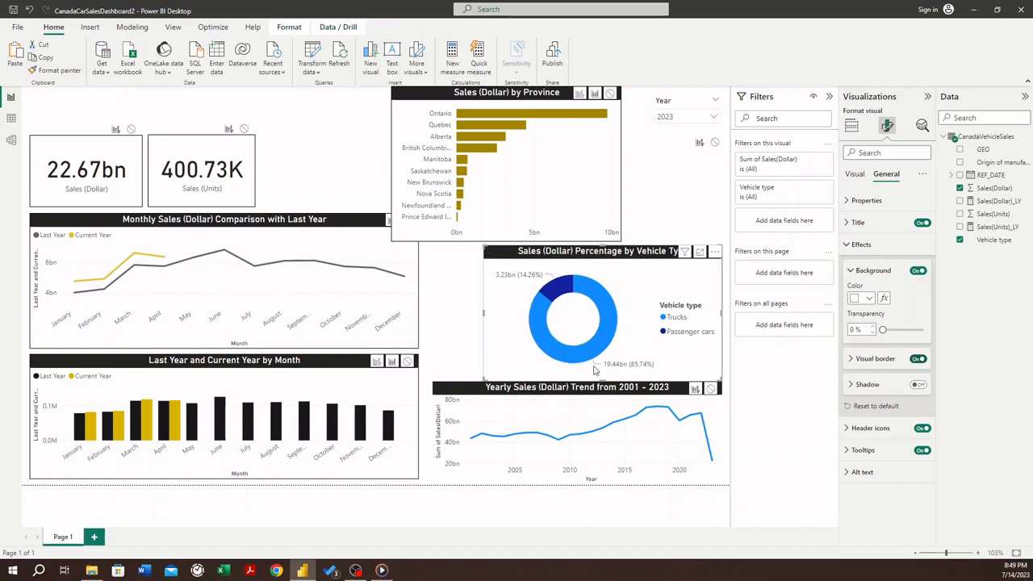
pyautogui.click(578, 396)
pyautogui.click(918, 360)
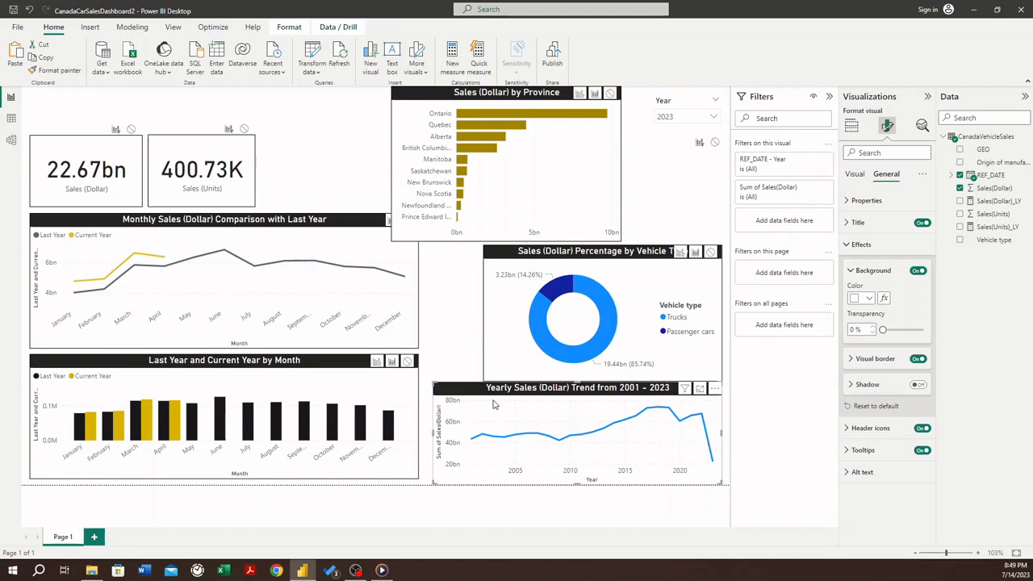
# - Check the border and other effects settings of the Yearly Sales (Dollar) Trend chart
pyautogui.click(466, 365)
pyautogui.click(456, 392)
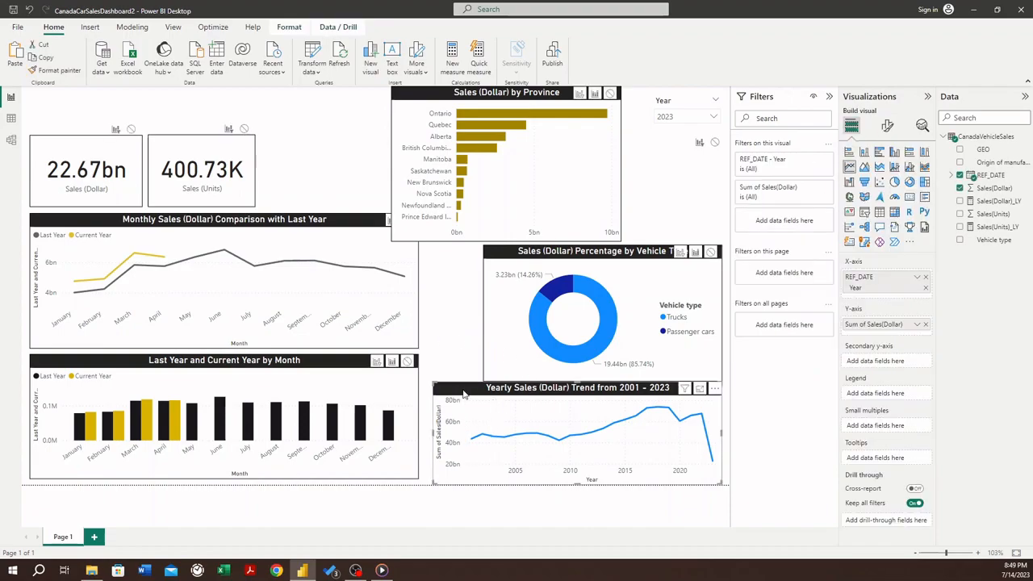
pyautogui.click(886, 129)
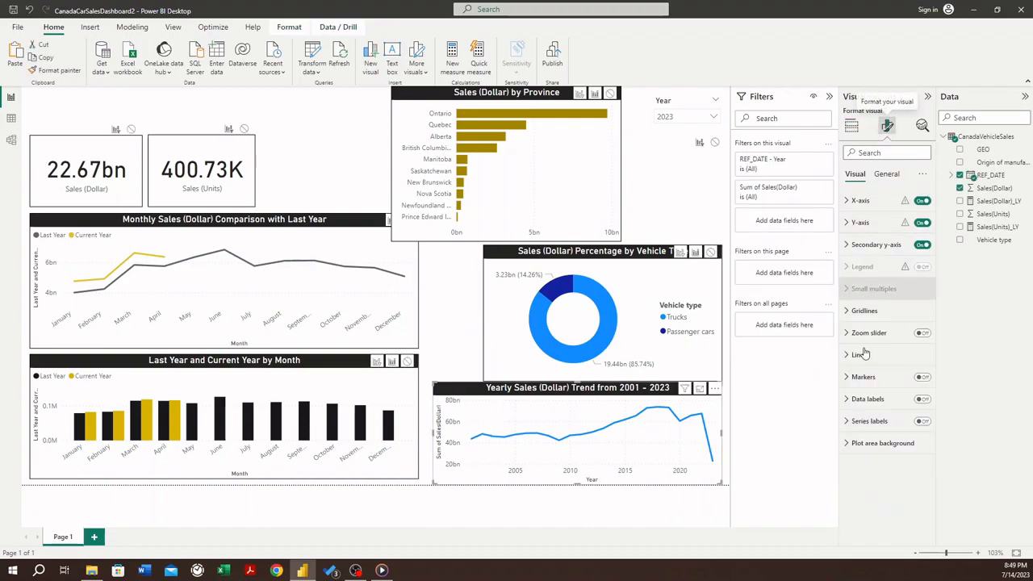
pyautogui.click(887, 173)
pyautogui.click(848, 244)
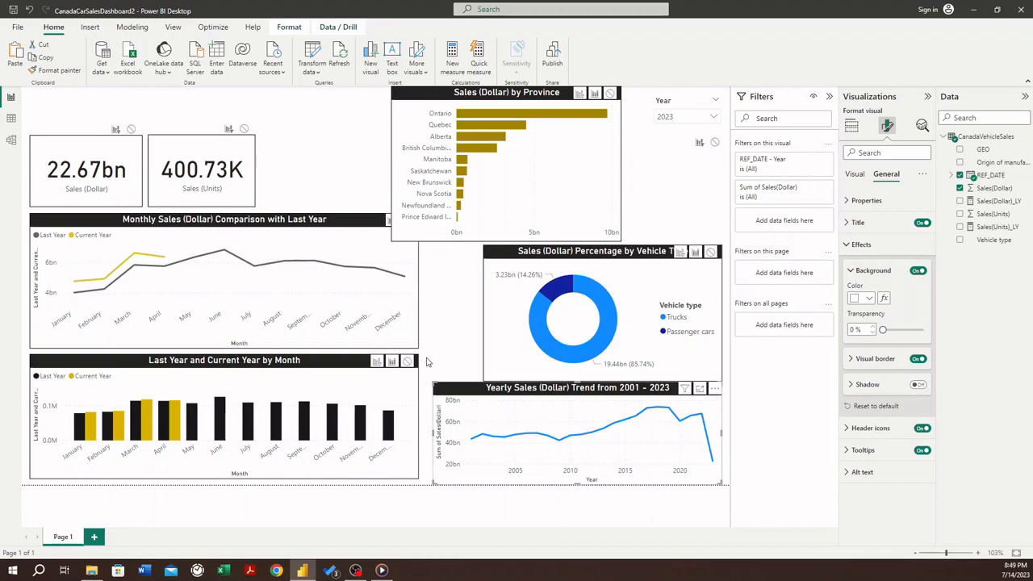
# - Move the Yearly Sales (Dollar) Trend chart so its bottom edge lines up with the monthly units chart beside it
pyautogui.click(458, 391)
pyautogui.moveTo(458, 392); pyautogui.dragTo(446, 369)
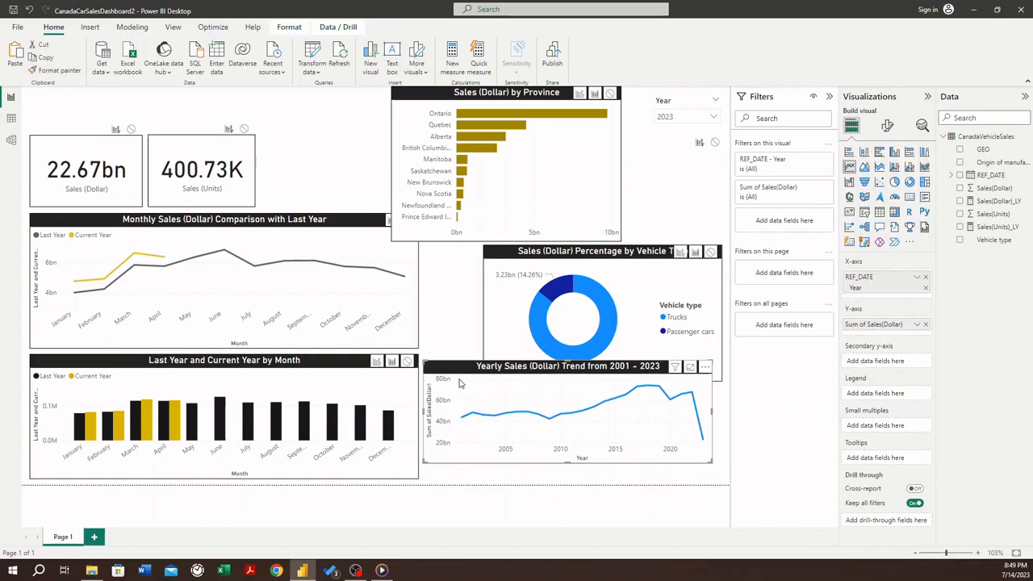
pyautogui.click(439, 344)
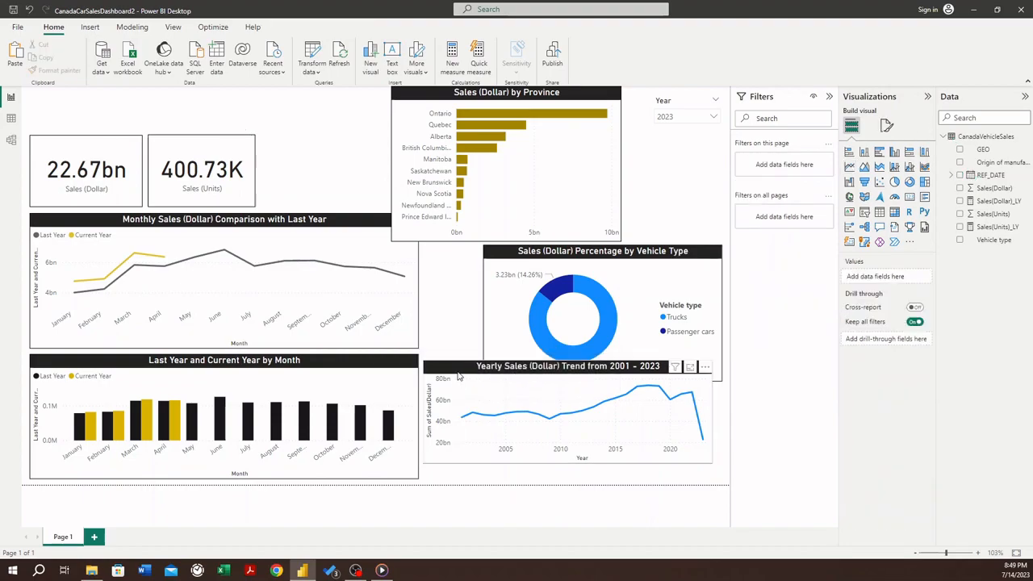
pyautogui.click(462, 388)
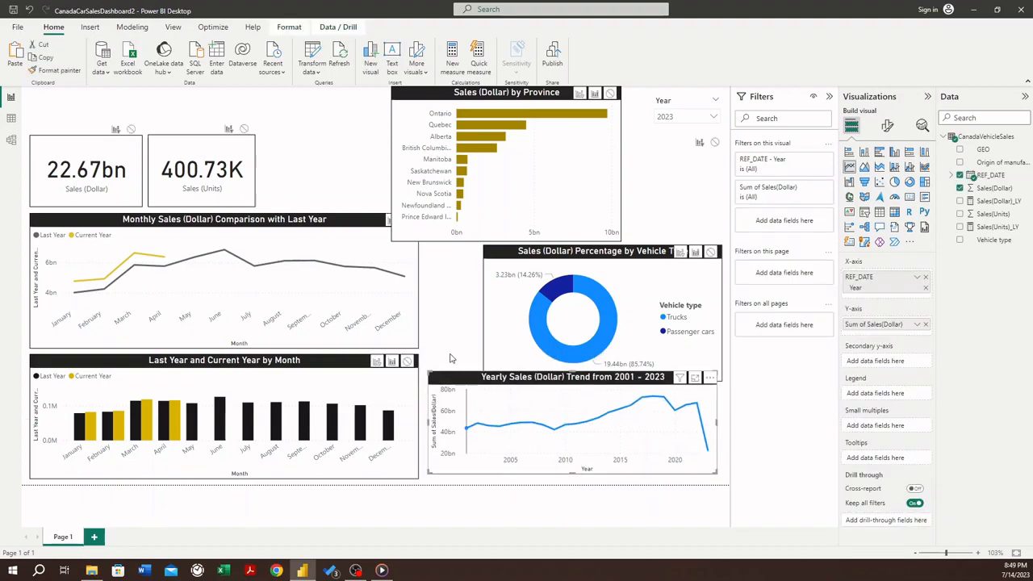
pyautogui.click(439, 345)
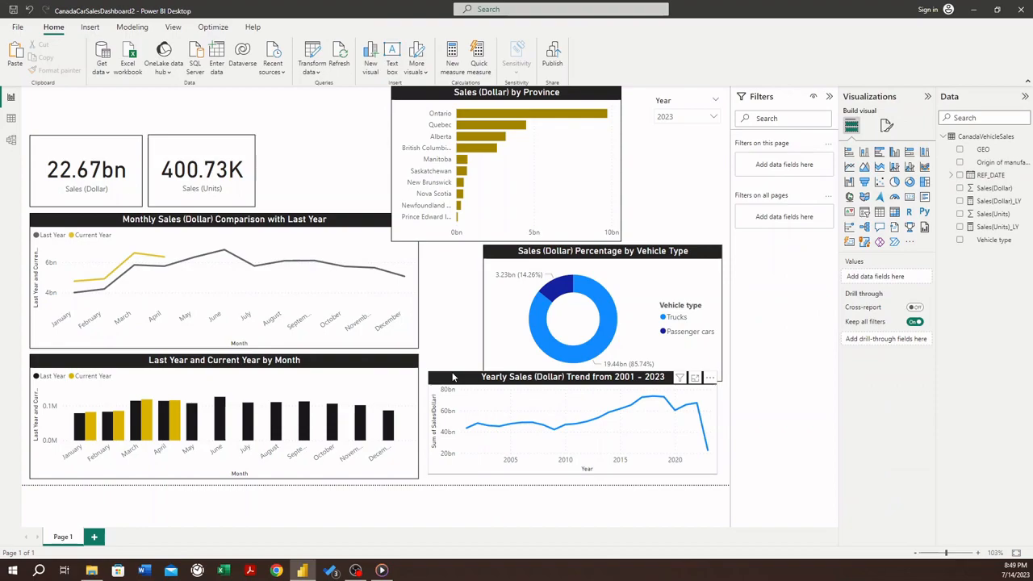
pyautogui.moveTo(452, 379); pyautogui.dragTo(449, 382)
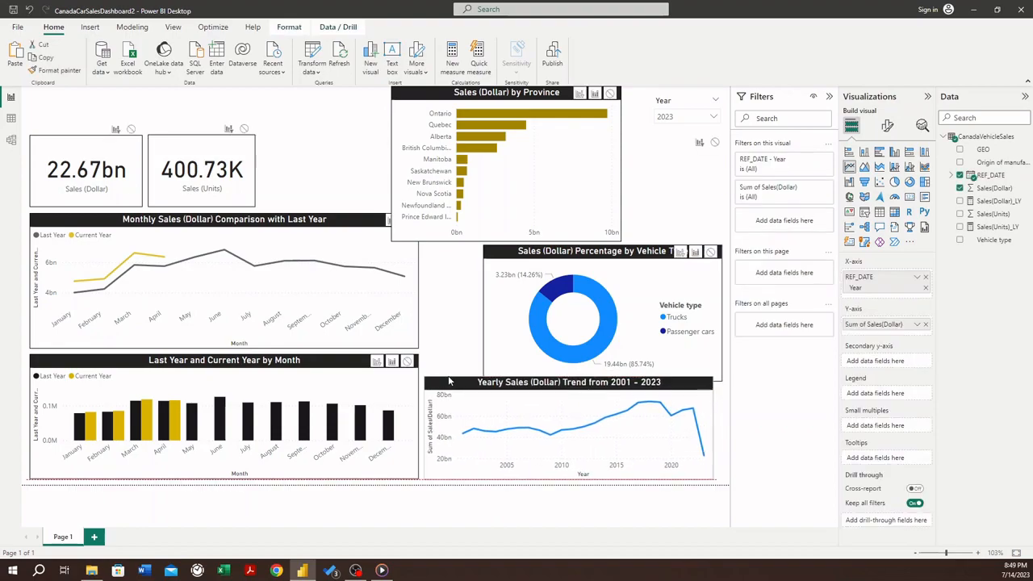
# - Narrow the monthly units chart slightly and bring the Monthly Sales (Dollar) Comparison chart's right edge in line with it
pyautogui.click(334, 365)
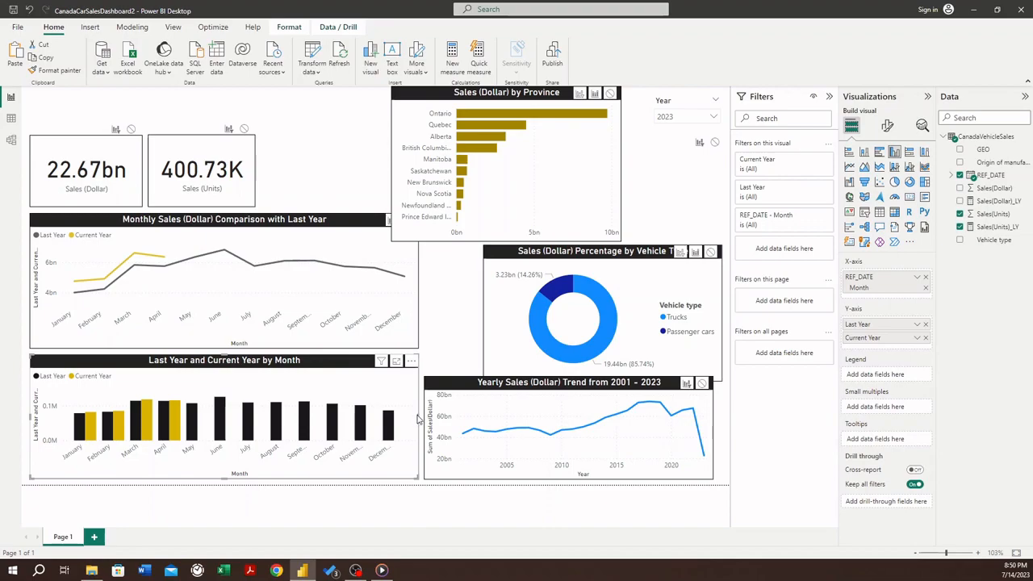
pyautogui.moveTo(418, 418); pyautogui.dragTo(406, 426)
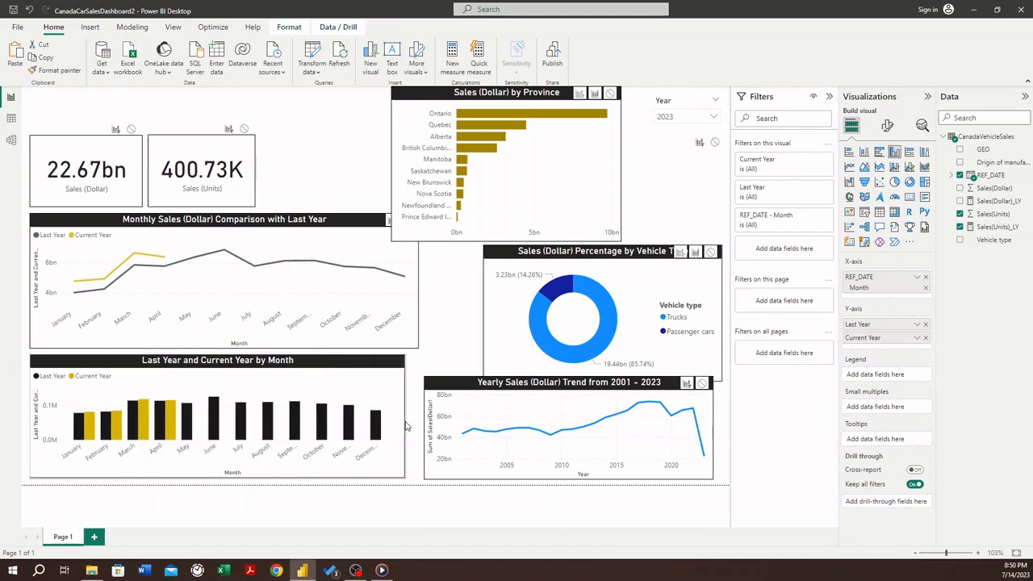
pyautogui.click(331, 235)
pyautogui.moveTo(419, 284); pyautogui.dragTo(407, 286)
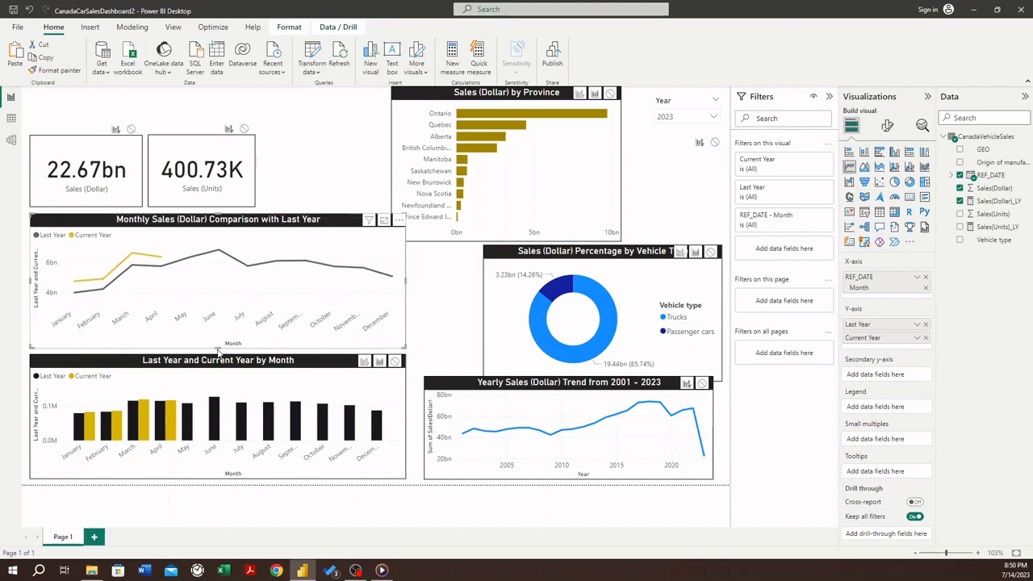
# - Fine-tune the height of the Monthly Sales (Dollar) Comparison chart, leaving a narrow gap above the monthly units chart
pyautogui.moveTo(218, 350); pyautogui.dragTo(220, 354)
pyautogui.click(436, 330)
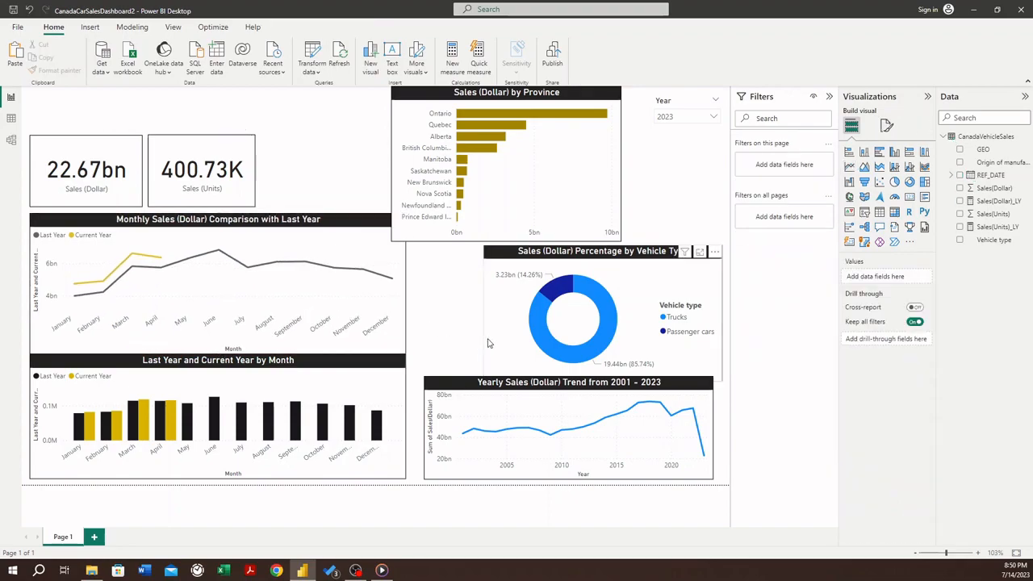
pyautogui.click(220, 350)
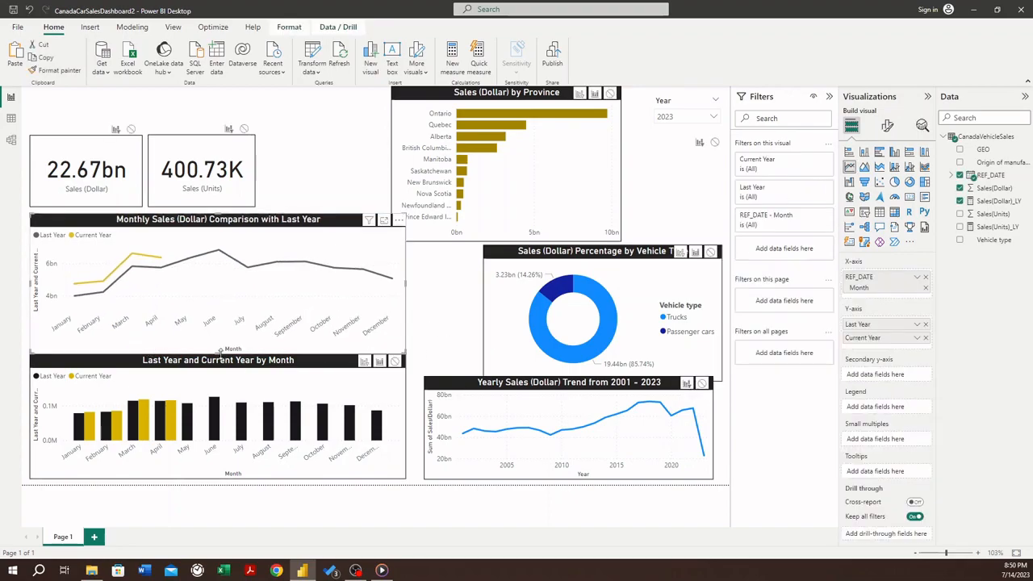
pyautogui.moveTo(221, 352); pyautogui.dragTo(221, 349)
pyautogui.click(460, 328)
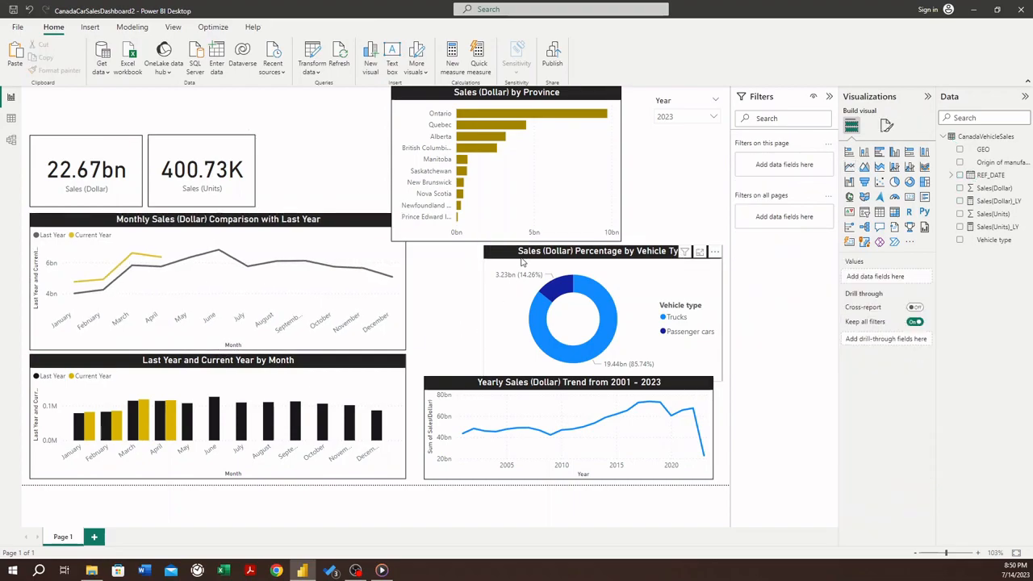
# - Move the donut chart above the yearly trend chart, then shift the trend chart beside the units chart and widen it nearly to the page edge
pyautogui.moveTo(521, 254); pyautogui.dragTo(469, 241)
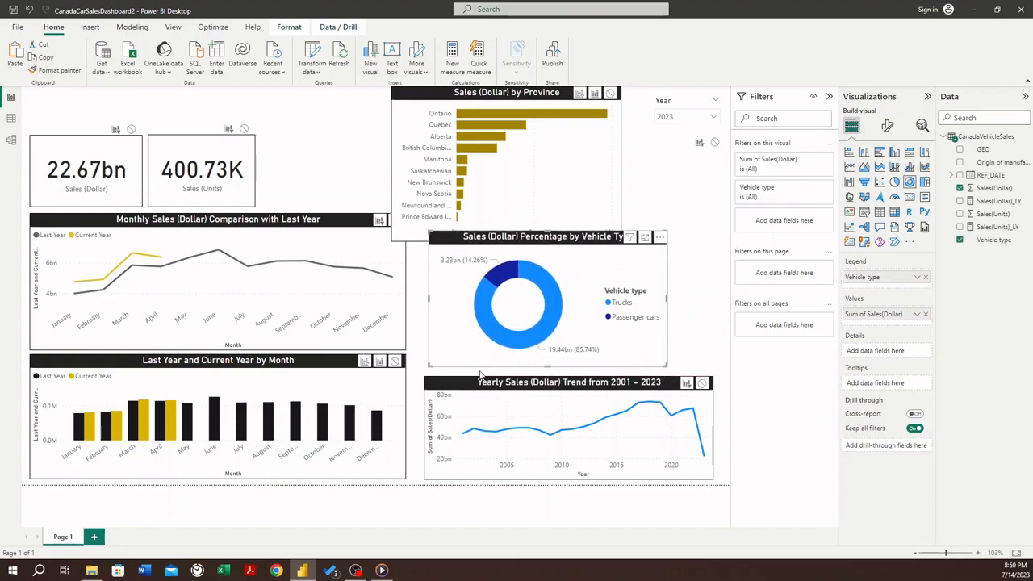
pyautogui.moveTo(479, 376); pyautogui.dragTo(466, 384)
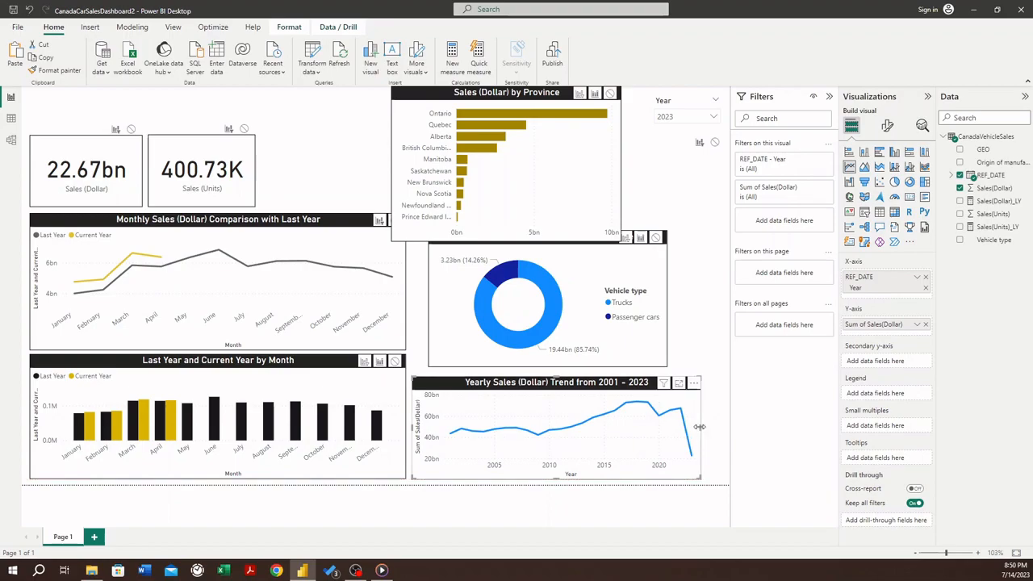
pyautogui.moveTo(700, 432); pyautogui.dragTo(728, 434)
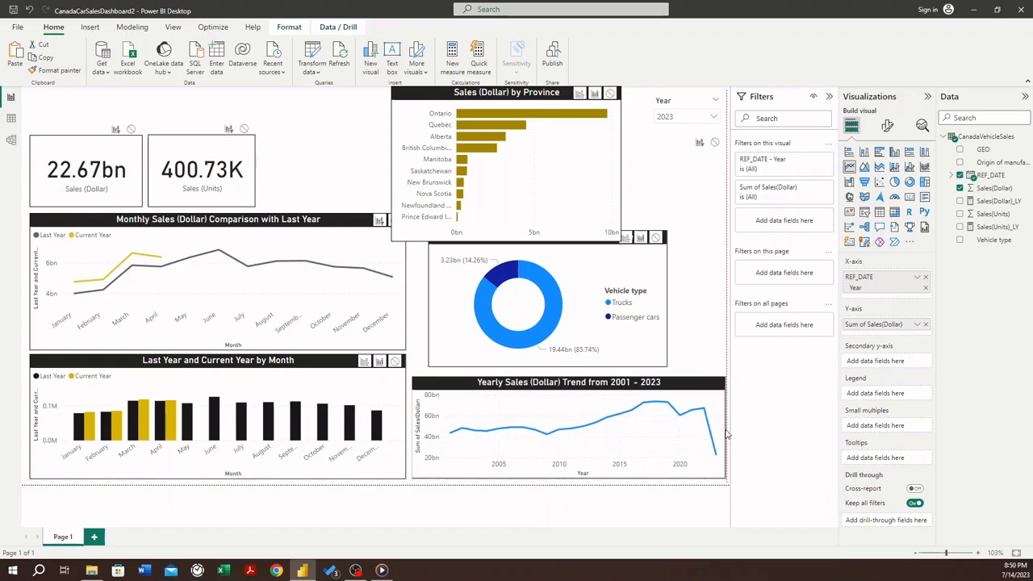
# - Align the vehicle type donut chart with the yearly trend chart's left edge and widen it to the same width
pyautogui.click(531, 256)
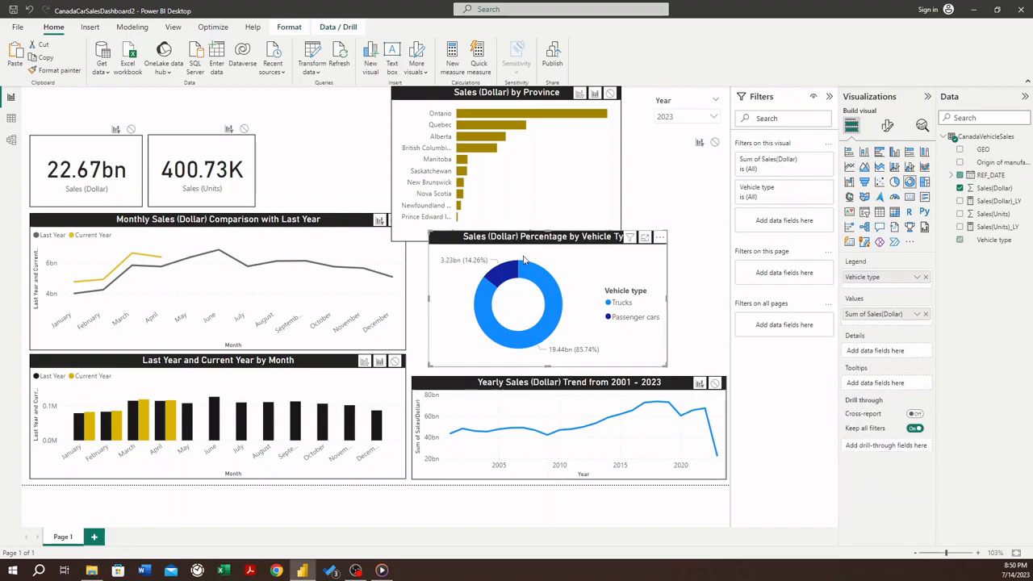
pyautogui.moveTo(517, 236)
pyautogui.mouseDown()
pyautogui.moveTo(502, 232)
pyautogui.moveTo(501, 243)
pyautogui.mouseUp()
pyautogui.moveTo(650, 302); pyautogui.dragTo(728, 310)
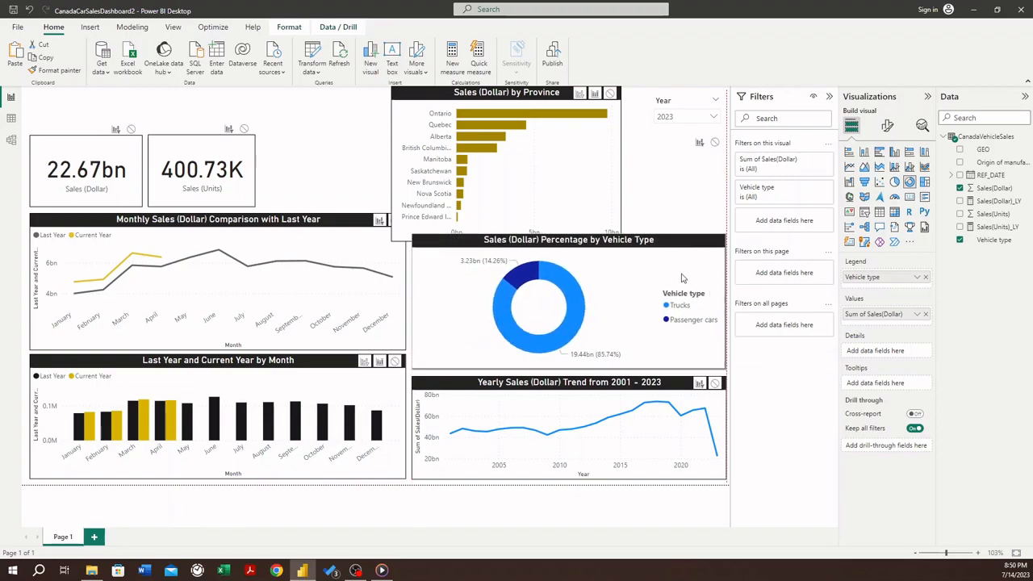
# - Align the Sales (Dollar) by Province bar chart with the donut's left edge and fit it into the space above the donut
pyautogui.click(515, 98)
pyautogui.moveTo(507, 92); pyautogui.dragTo(493, 115)
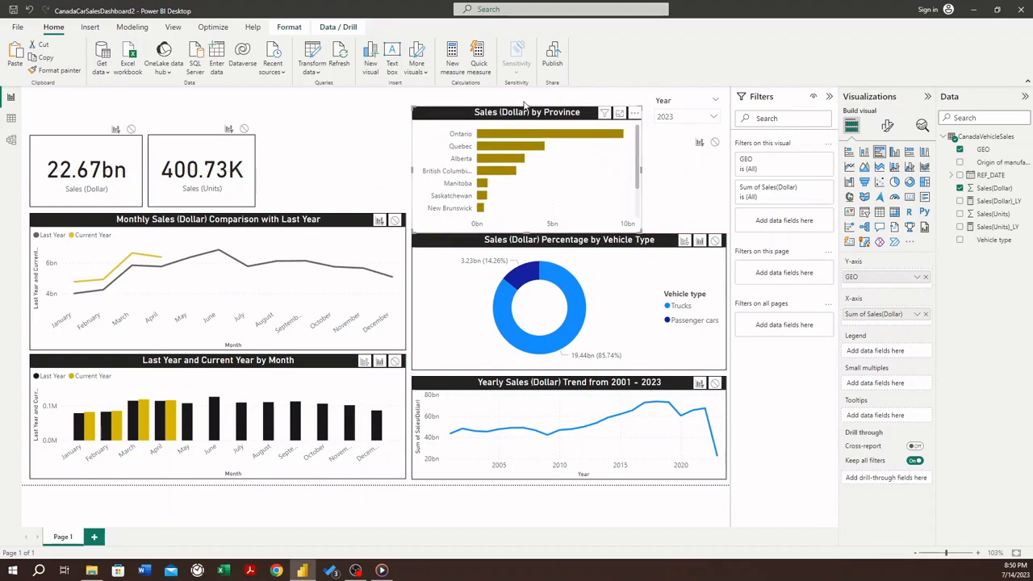
pyautogui.moveTo(527, 104); pyautogui.dragTo(528, 89)
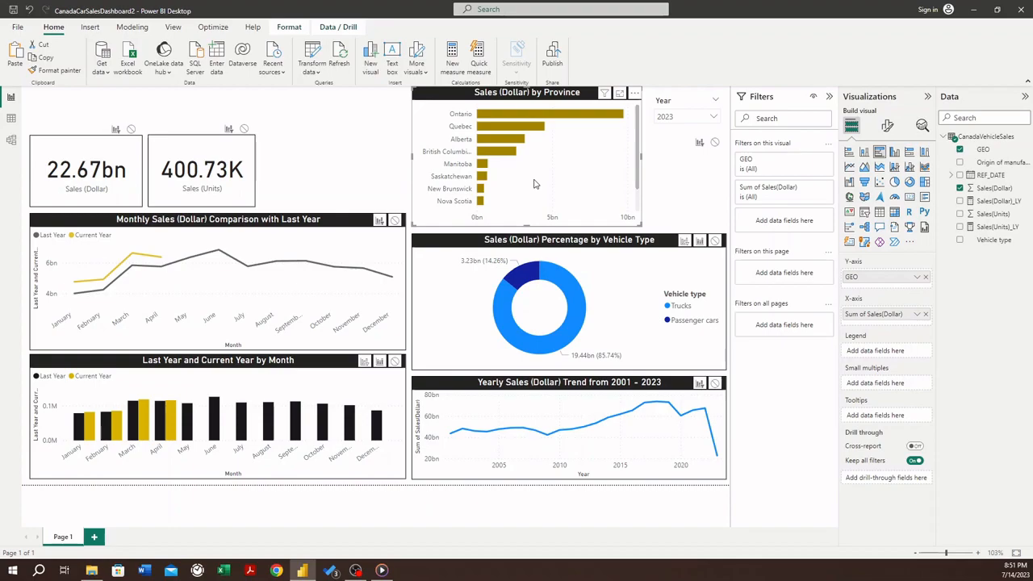
# - Nudge the Sales (Dollar) by Province chart down so it sits just inside the page's upper boundary
pyautogui.scroll(2, 533, 184)
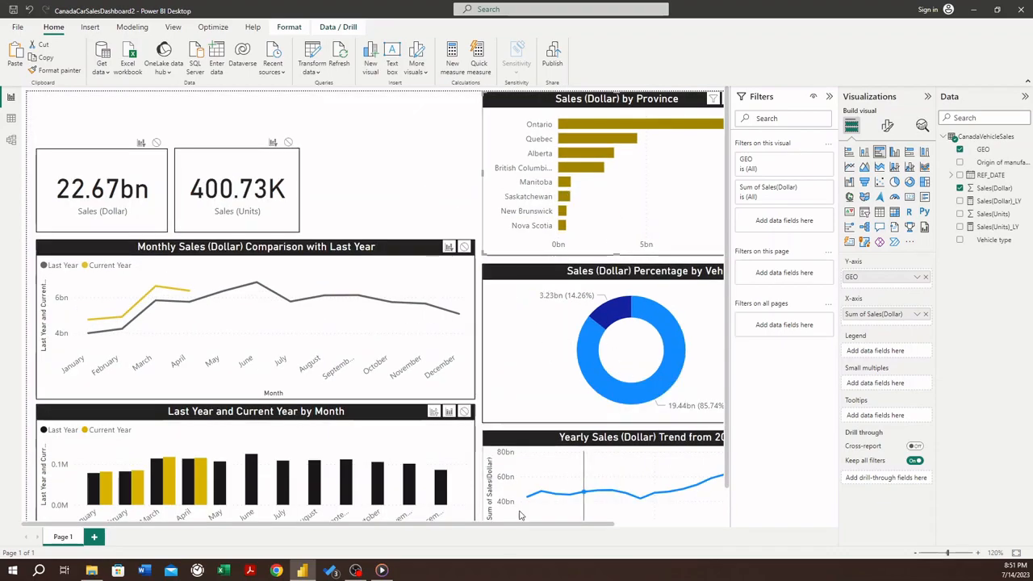
pyautogui.moveTo(543, 530); pyautogui.dragTo(706, 525)
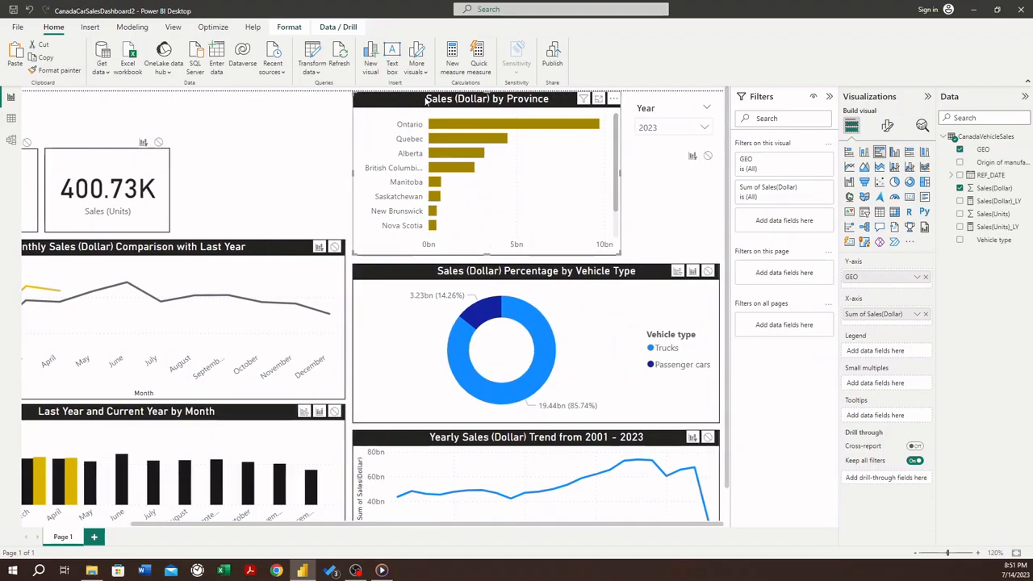
pyautogui.moveTo(427, 100); pyautogui.dragTo(428, 103)
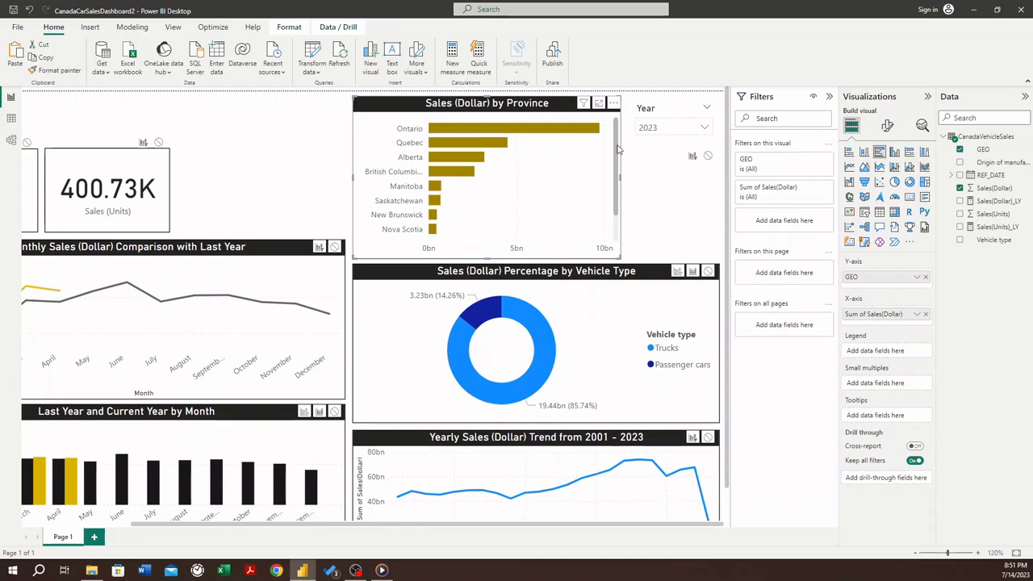
pyautogui.scroll(-2, 617, 150)
pyautogui.scroll(2, 617, 151)
pyautogui.click(634, 161)
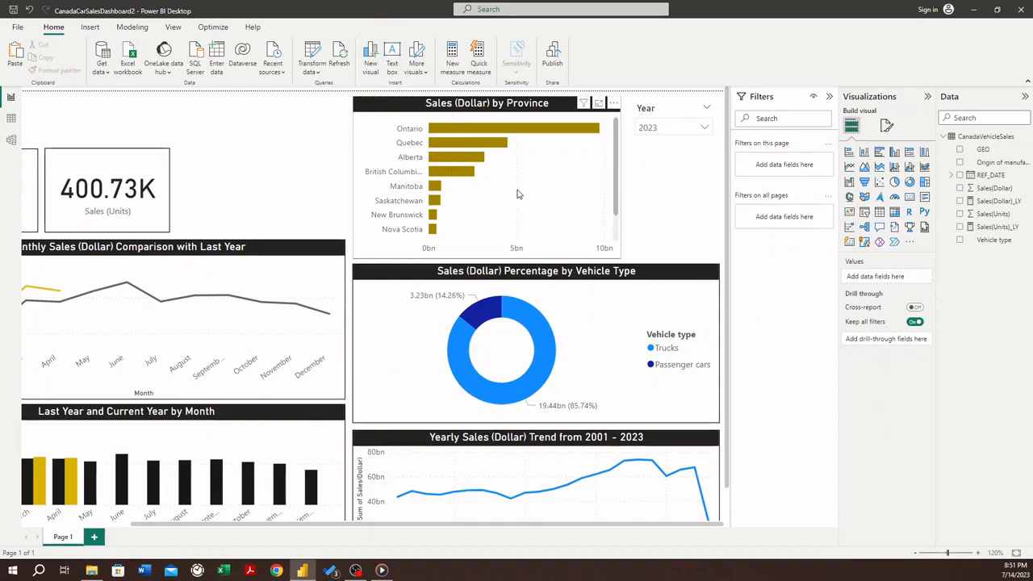
pyautogui.scroll(-1, 519, 193)
pyautogui.scroll(-1, 519, 193)
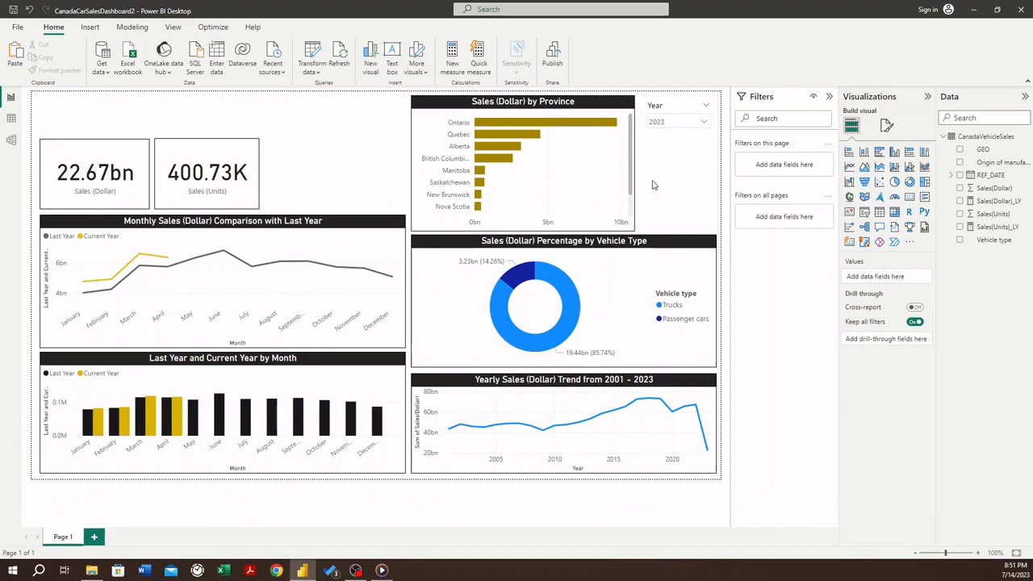
pyautogui.click(214, 148)
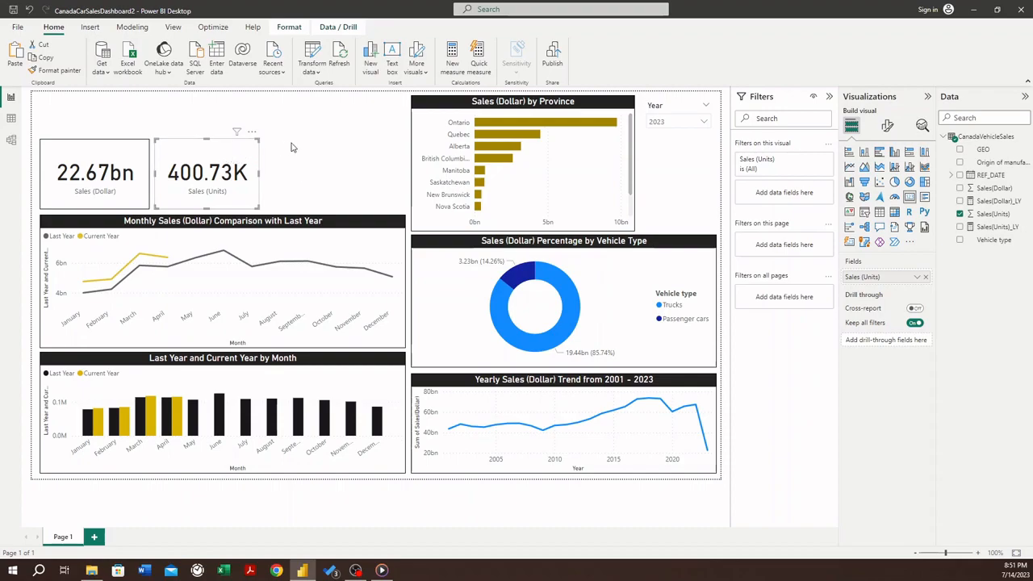
pyautogui.click(77, 147)
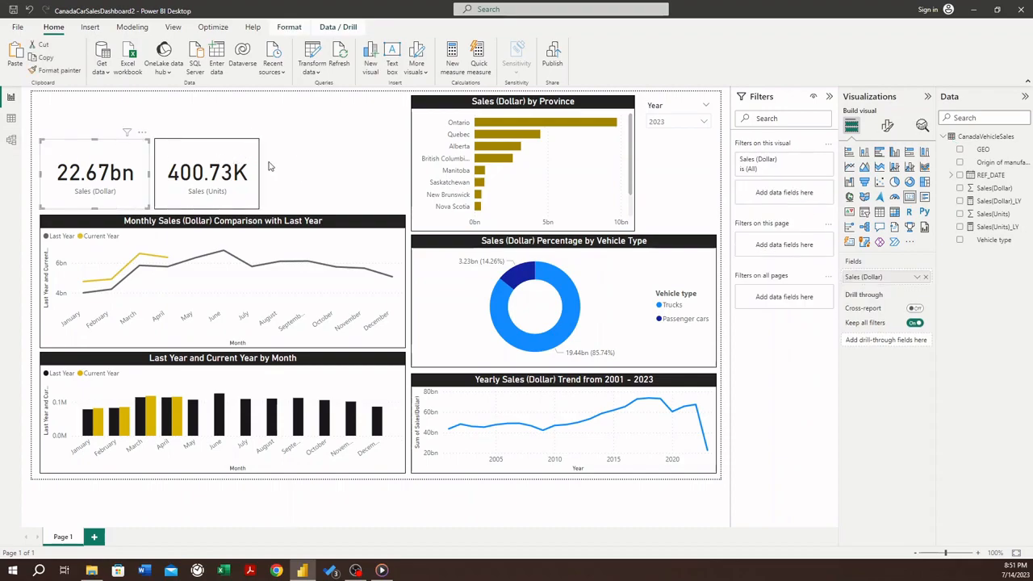
pyautogui.click(407, 179)
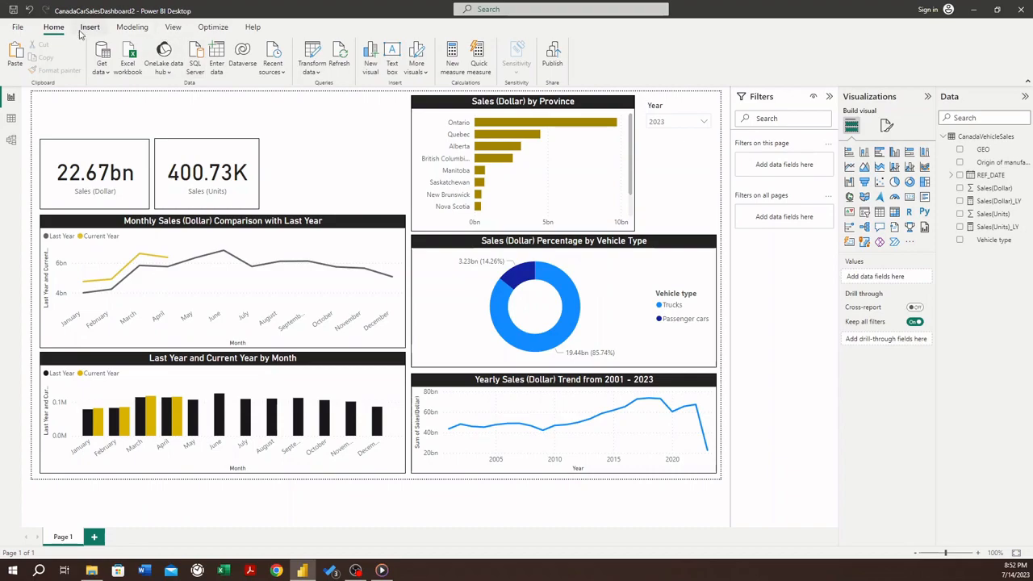
# - Create a new measure named Avg_Cost/Unit in the CanadaVehicleSales table
pyautogui.click(131, 27)
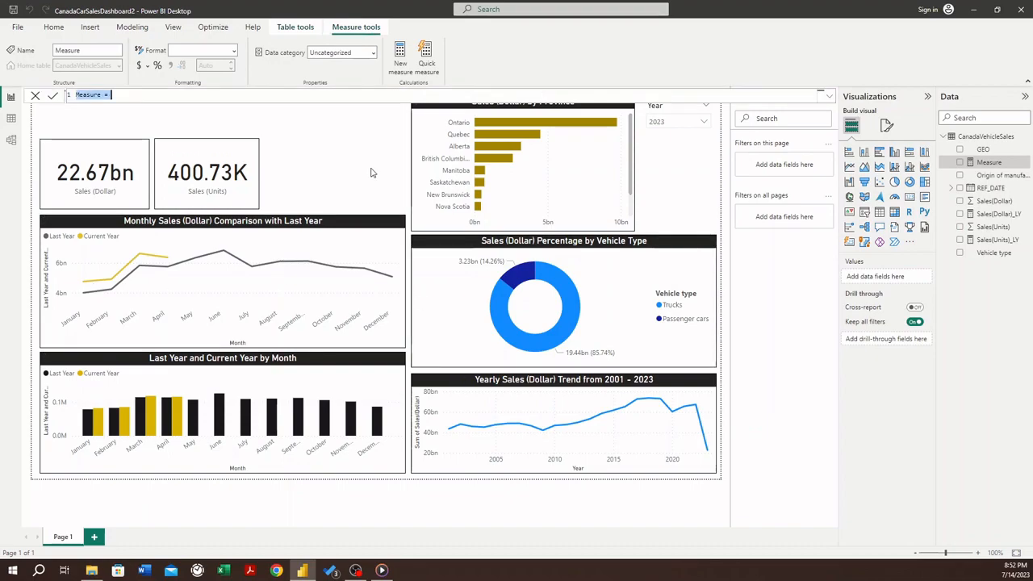
pyautogui.write('Avg')
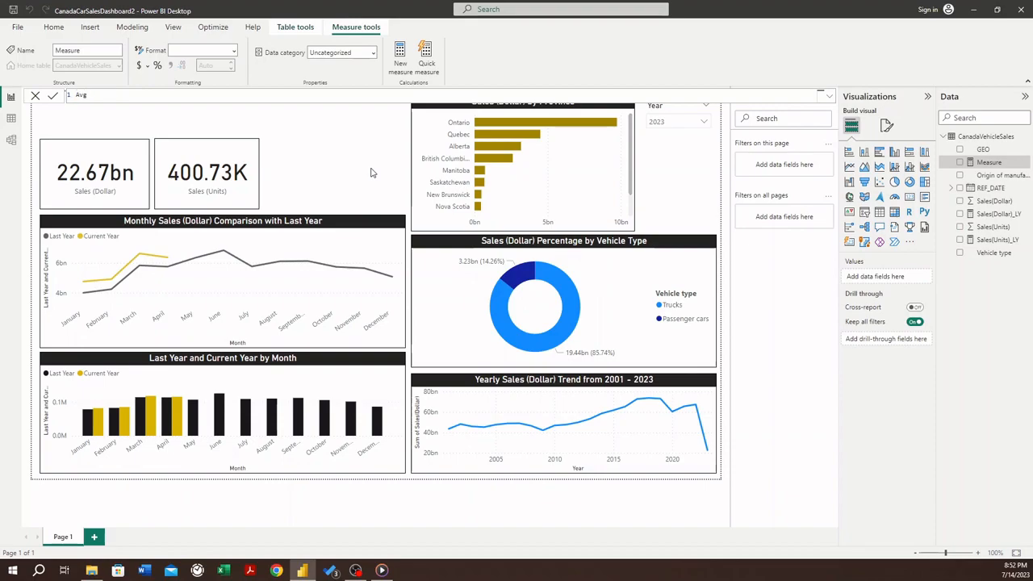
pyautogui.write('_')
pyautogui.write('Co')
pyautogui.write('st per U')
pyautogui.press('BackSpace')
pyautogui.press('BackSpace')
pyautogui.press('BackSpace')
pyautogui.press('BackSpace')
pyautogui.press('BackSpace')
pyautogui.press('BackSpace')
pyautogui.write('/Unit = C')
# - Start the measure's formula with CALCULATE(SUM(CanadaVehicleSales[Sales(Dollar)]) as the numerator
pyautogui.write('LATE(')
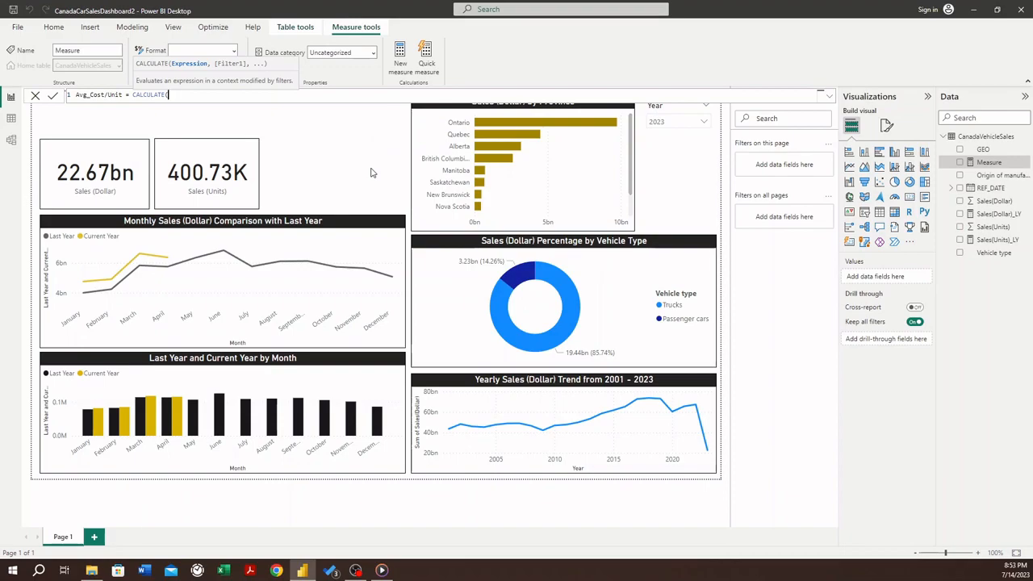
pyautogui.write('SUM(')
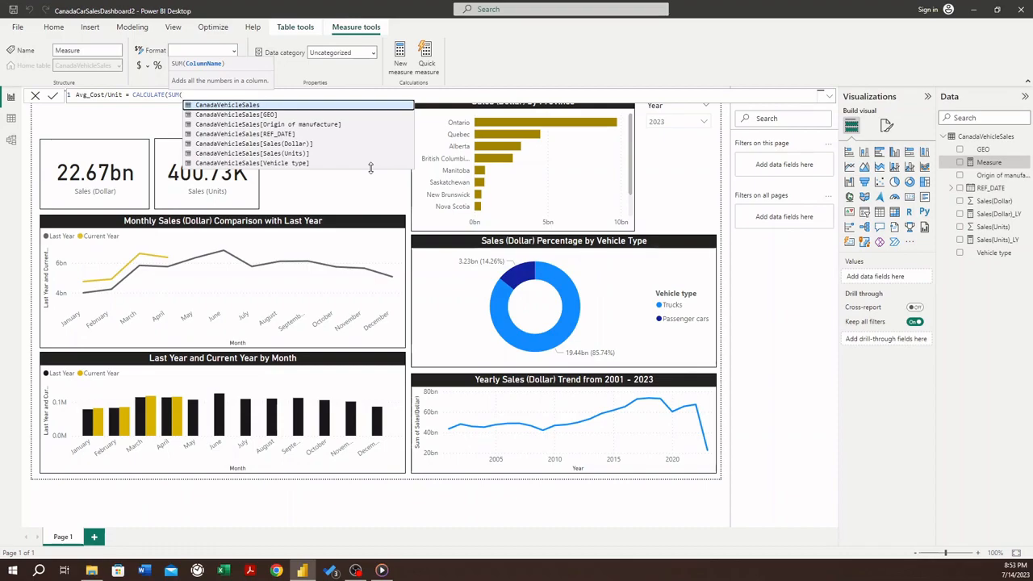
pyautogui.press('Down')
pyautogui.press('Down')
pyautogui.press('Down')
pyautogui.press('Down')
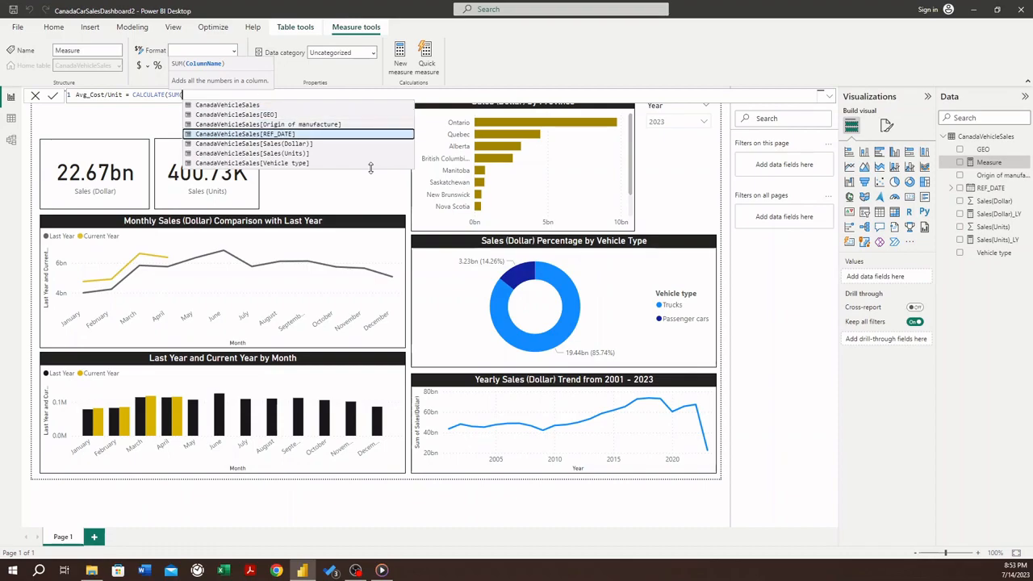
pyautogui.press('Tab')
pyautogui.write('))')
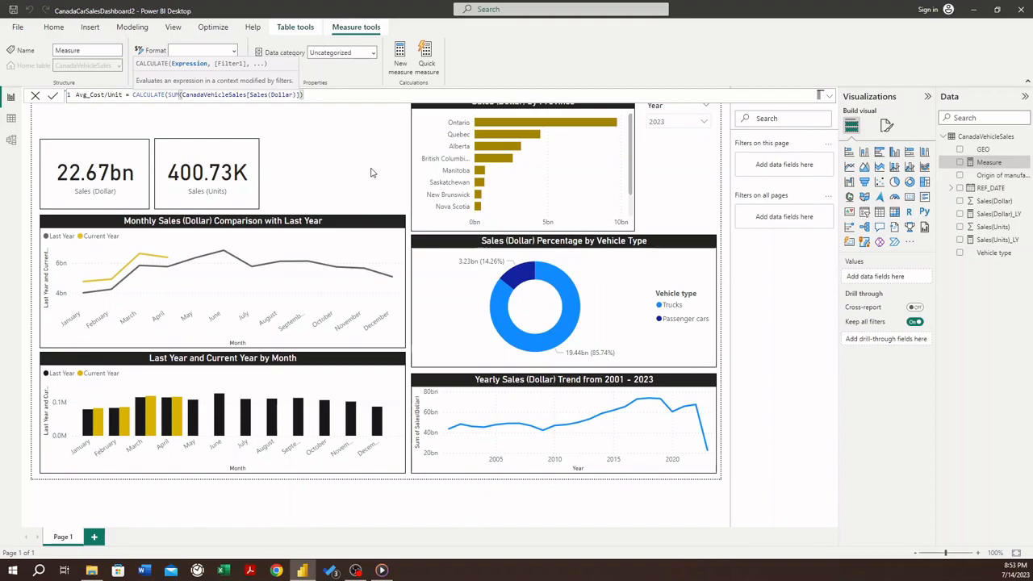
# - Complete the Avg_Cost/Unit formula by dividing the dollar sum by SUM(CanadaVehicleSales[Sales(Units)]) inside CALCULATE, and commit the measure
pyautogui.write(')/')
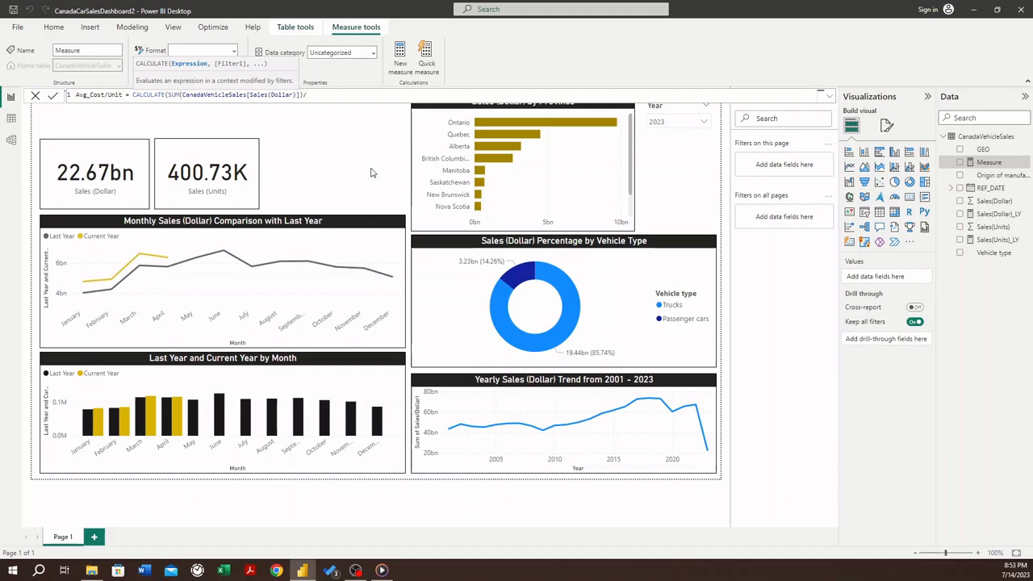
pyautogui.write('SUM(')
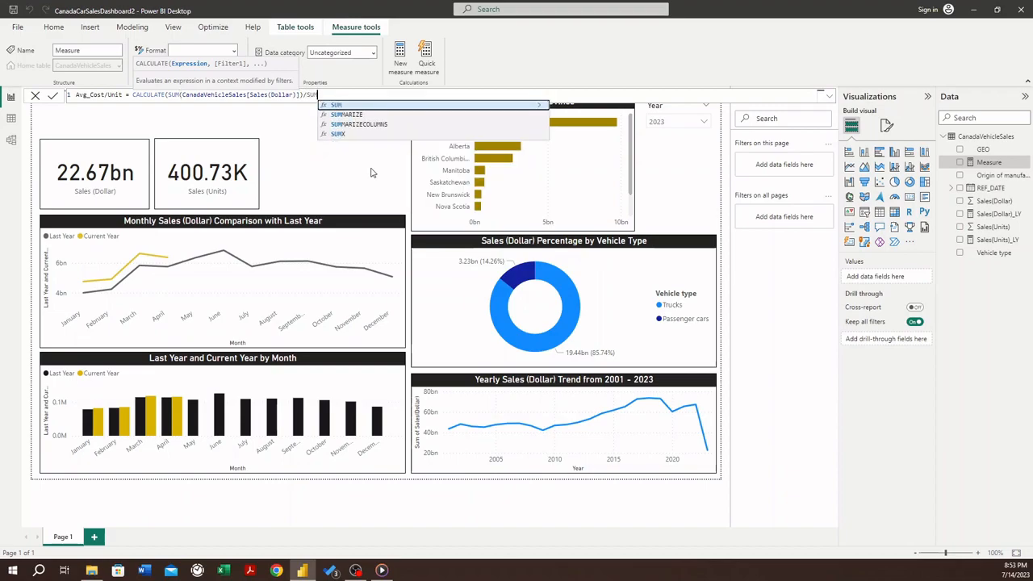
pyautogui.press('Down')
pyautogui.press('Down')
pyautogui.press('Down')
pyautogui.press('Down')
pyautogui.press('Down')
pyautogui.press('Tab')
pyautogui.write(')]')
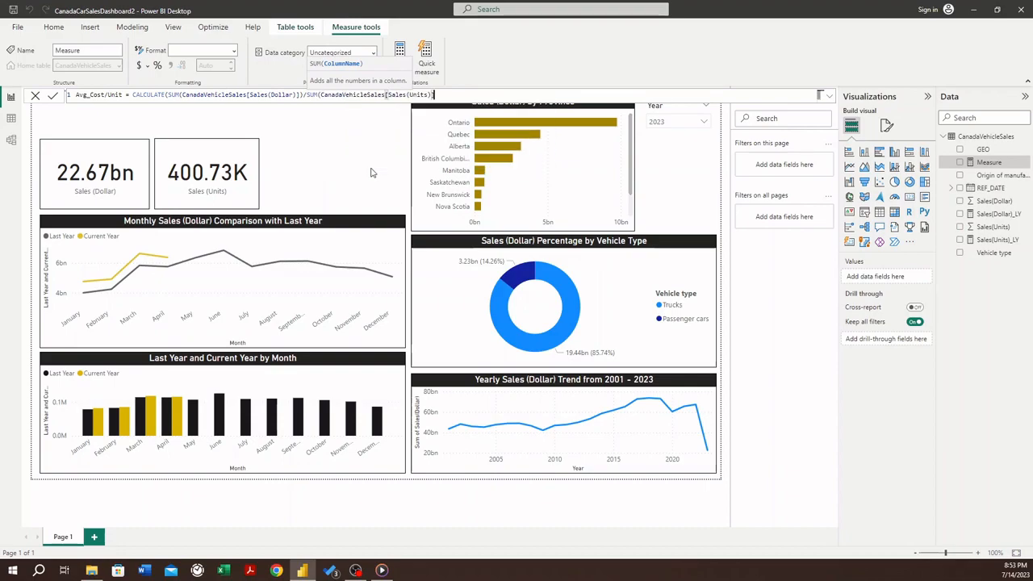
pyautogui.write(')')
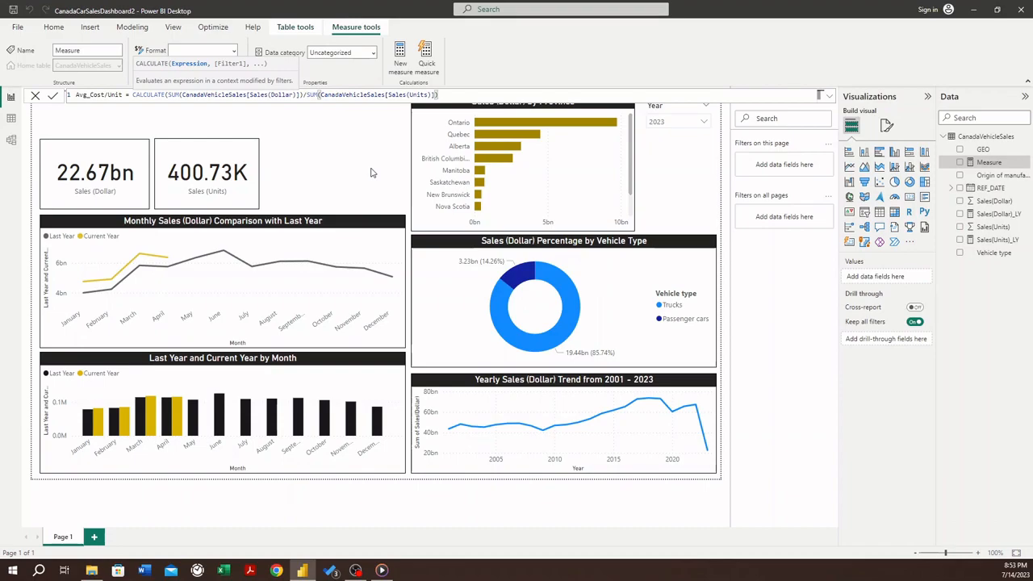
pyautogui.write(')')
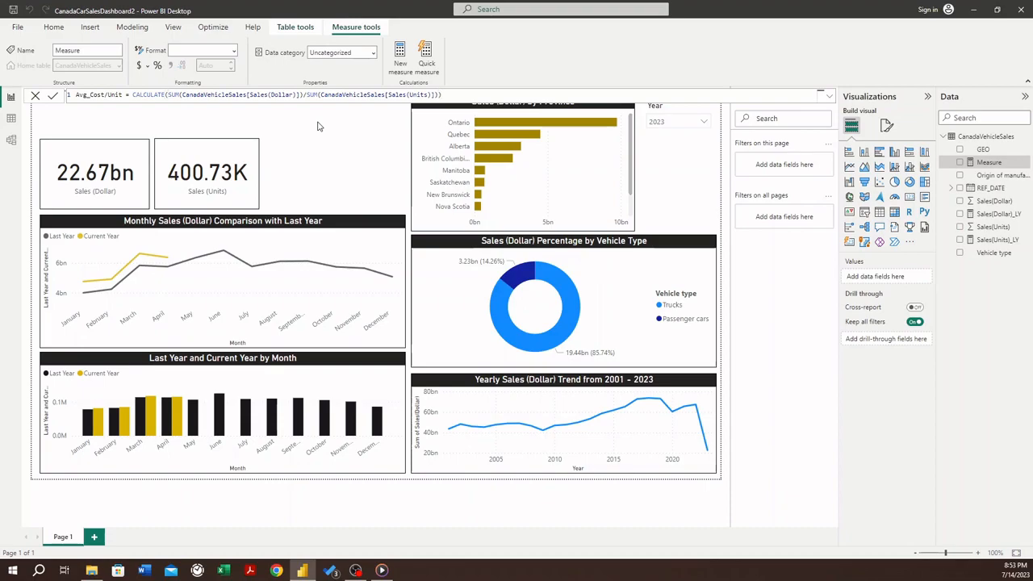
pyautogui.press('Return')
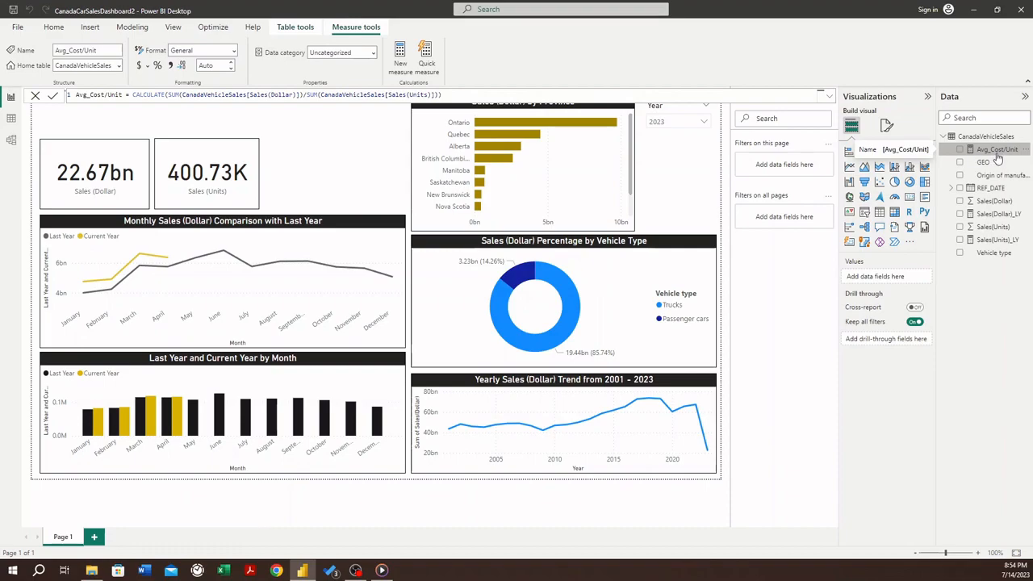
# - Duplicate the Sales (Units) card, align the copy with the line chart's right edge, and replace its field with Avg_Cost/Unit
pyautogui.click(201, 145)
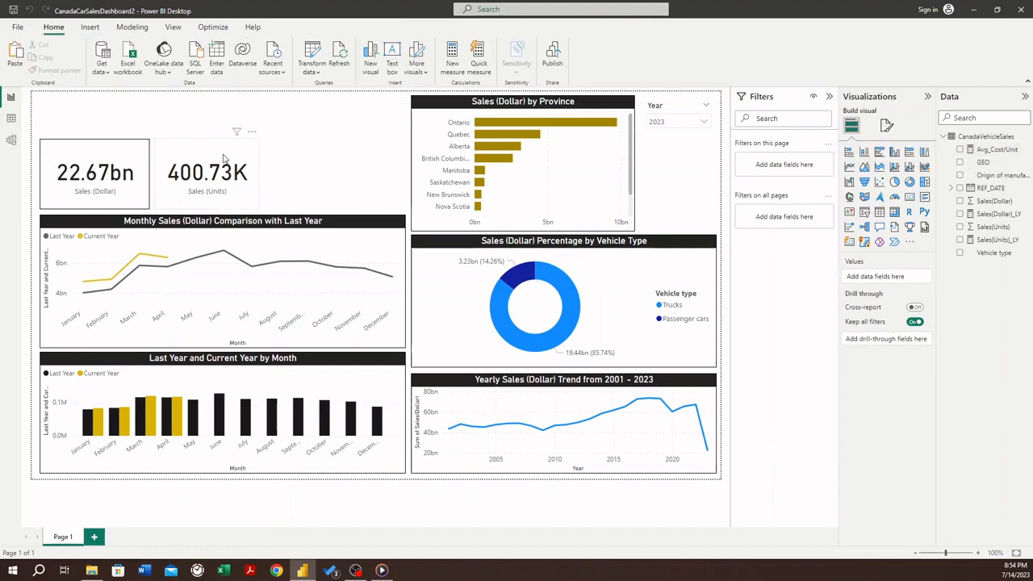
pyautogui.click(212, 153)
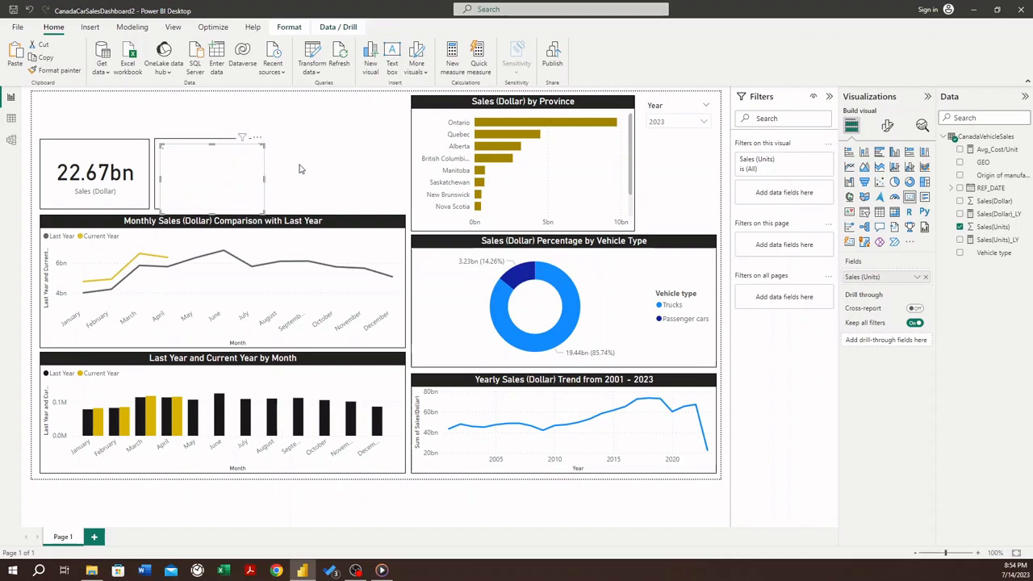
pyautogui.moveTo(199, 150); pyautogui.dragTo(326, 147)
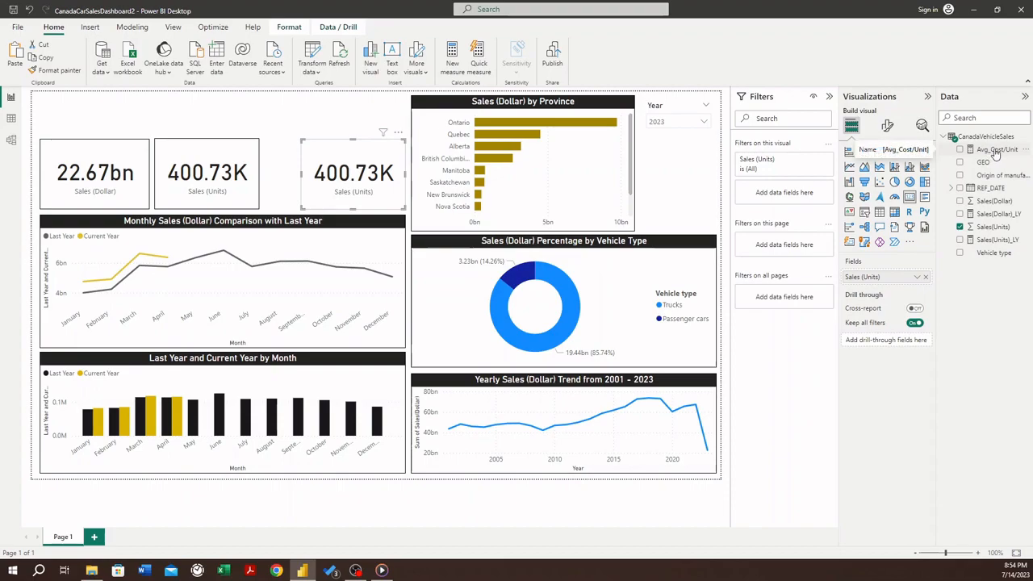
pyautogui.moveTo(996, 153); pyautogui.dragTo(901, 278)
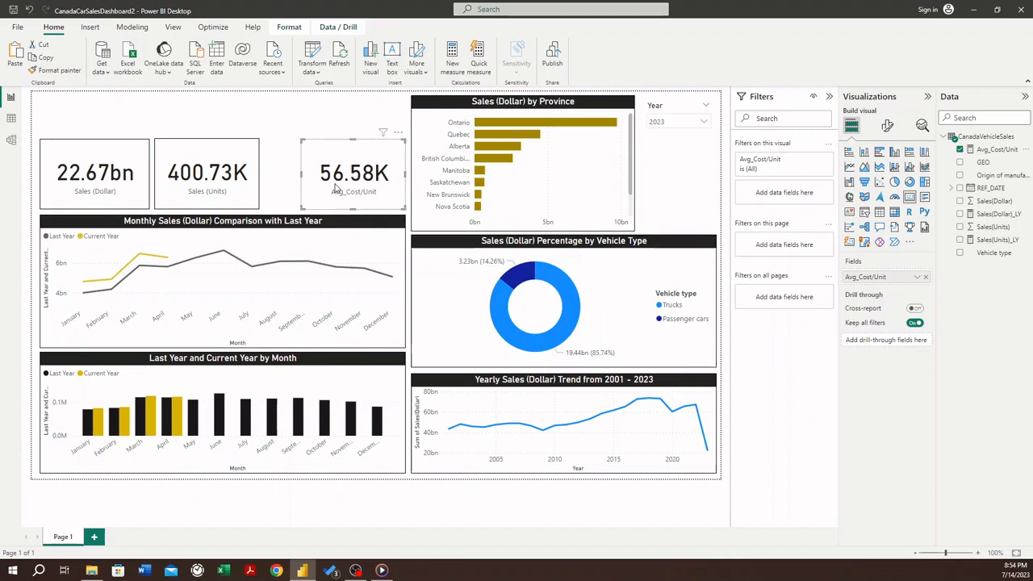
pyautogui.click(298, 126)
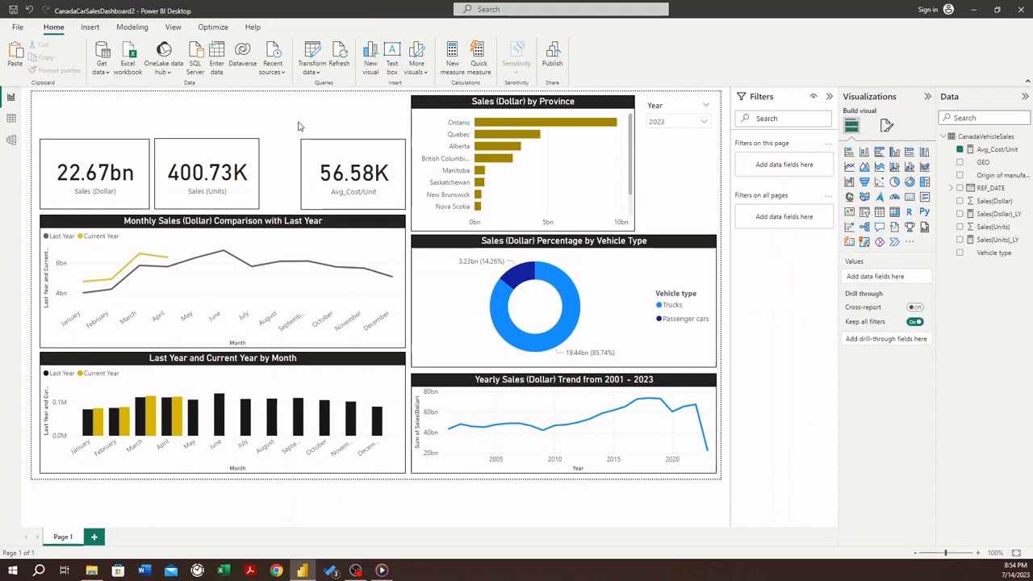
# - Center the Sales (Units) card between the Sales (Dollar) and Avg_Cost/Unit cards, keeping all three in one row
pyautogui.click(340, 187)
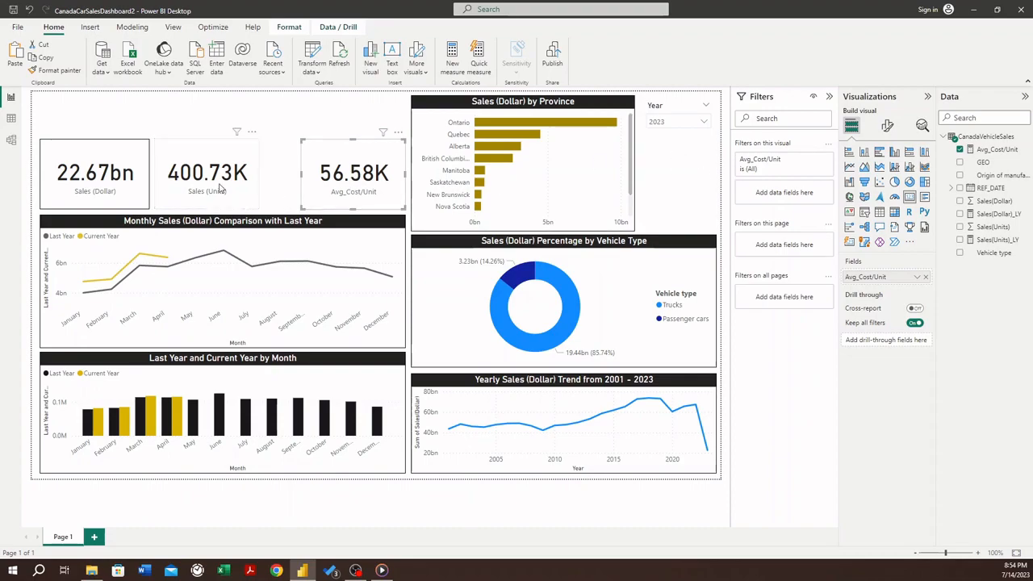
pyautogui.moveTo(226, 189); pyautogui.dragTo(240, 191)
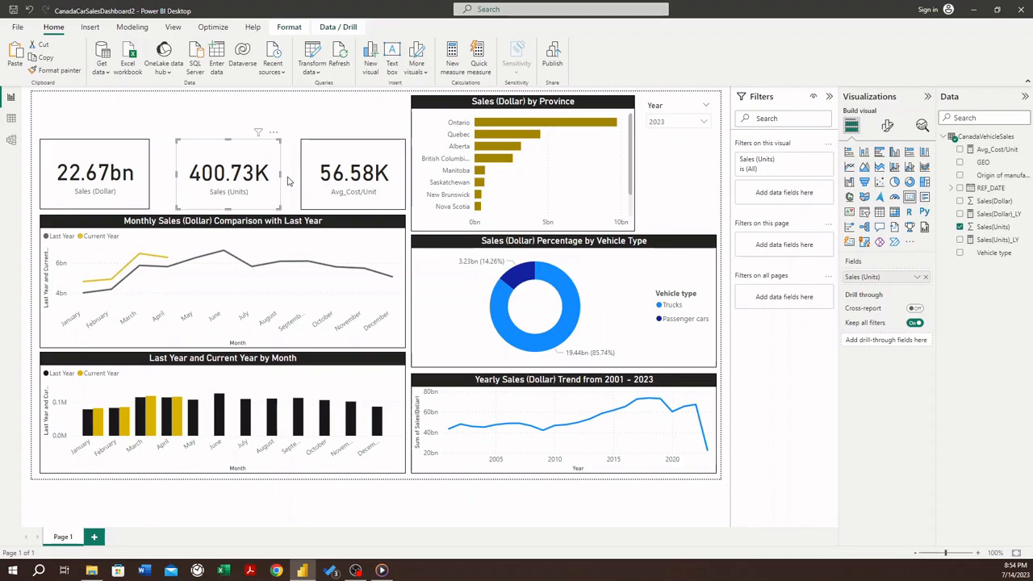
pyautogui.click(287, 181)
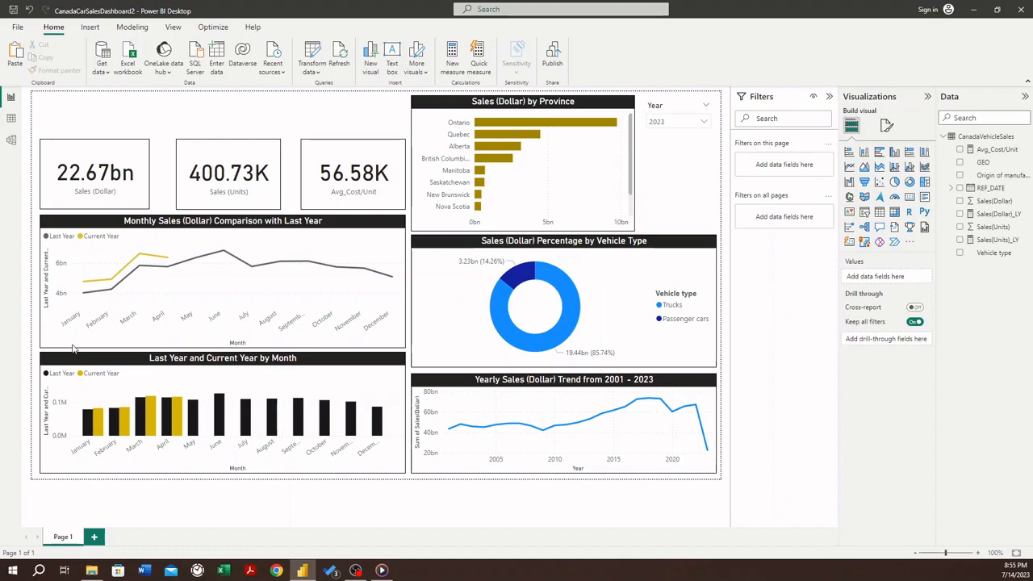
# - Format the Avg_Cost/Unit measure and the Sales(Dollar) column as dollar currency
pyautogui.click(994, 151)
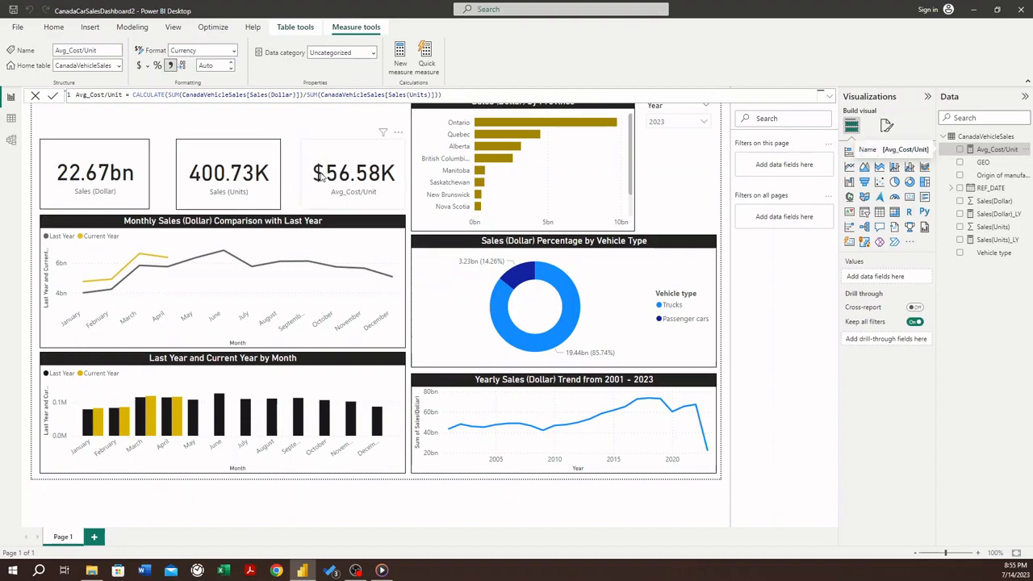
pyautogui.click(111, 156)
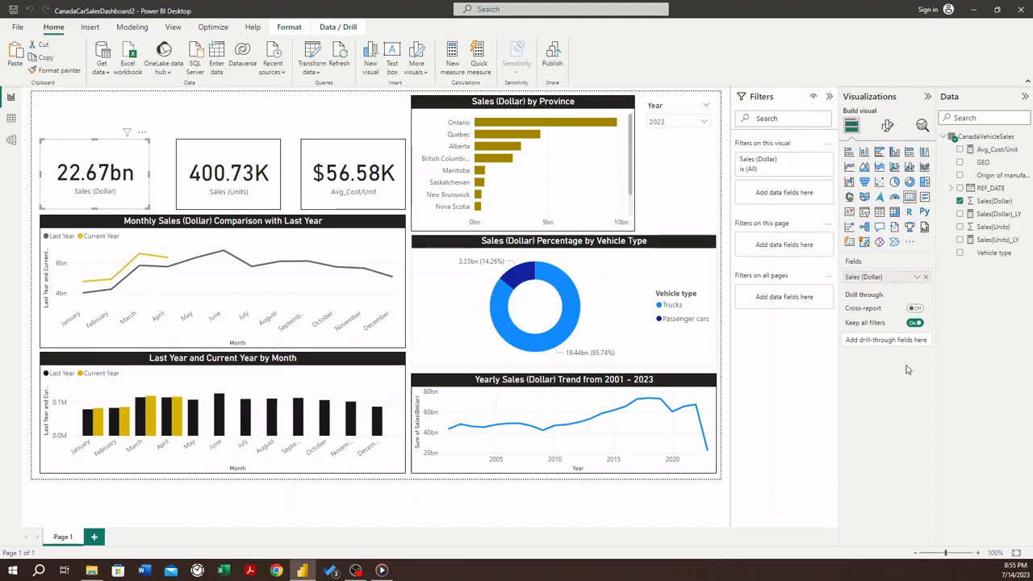
pyautogui.click(994, 202)
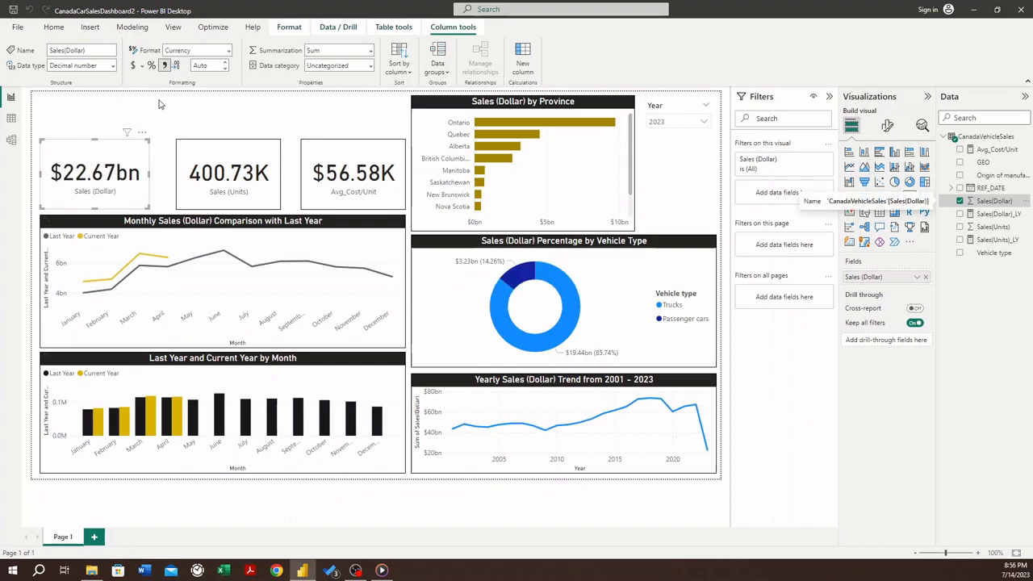
pyautogui.click(159, 104)
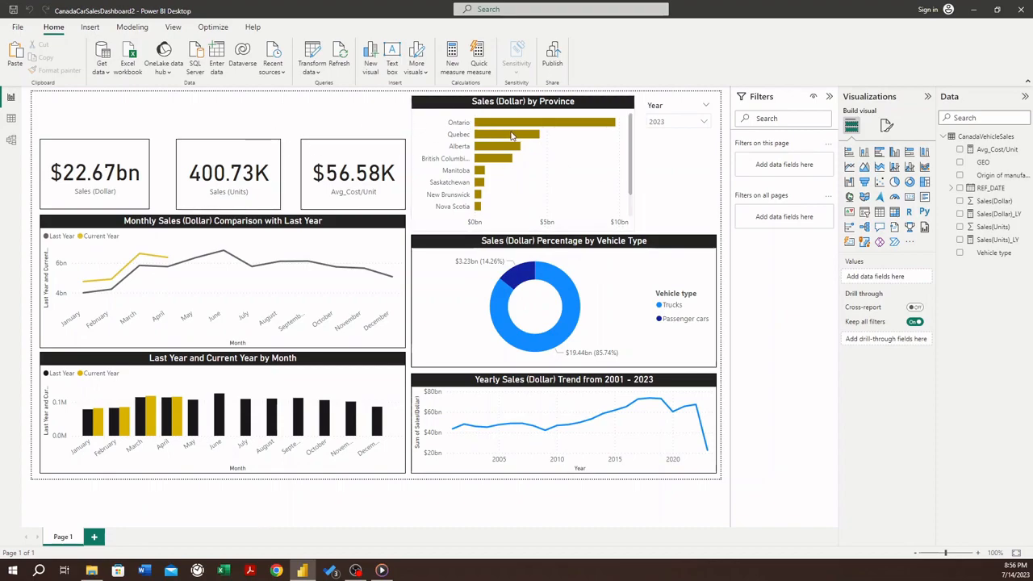
# - Nudge the Year slicer up slightly beside the Sales (Dollar) by Province chart
pyautogui.click(675, 102)
pyautogui.click(671, 171)
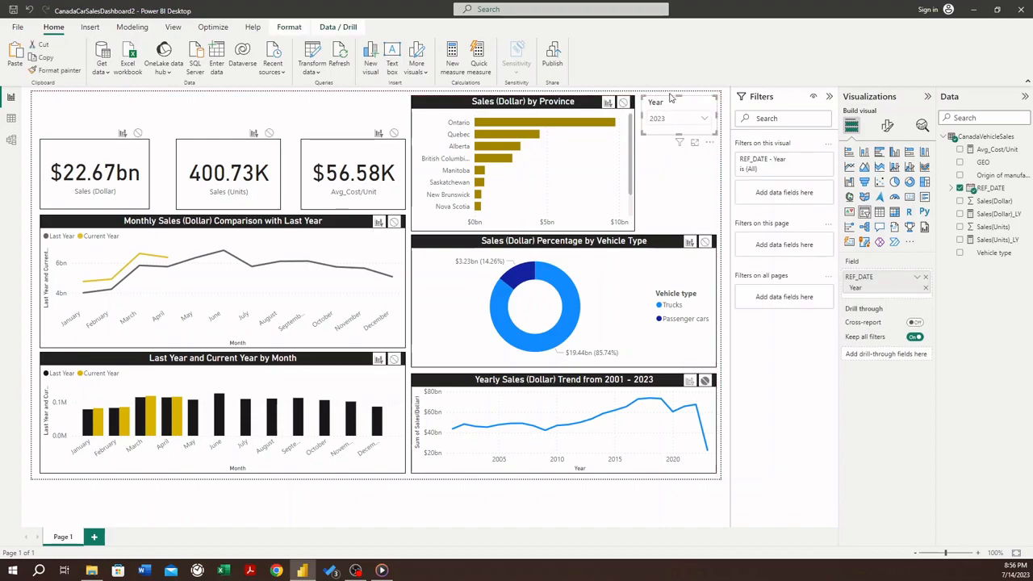
pyautogui.click(672, 104)
pyautogui.click(662, 152)
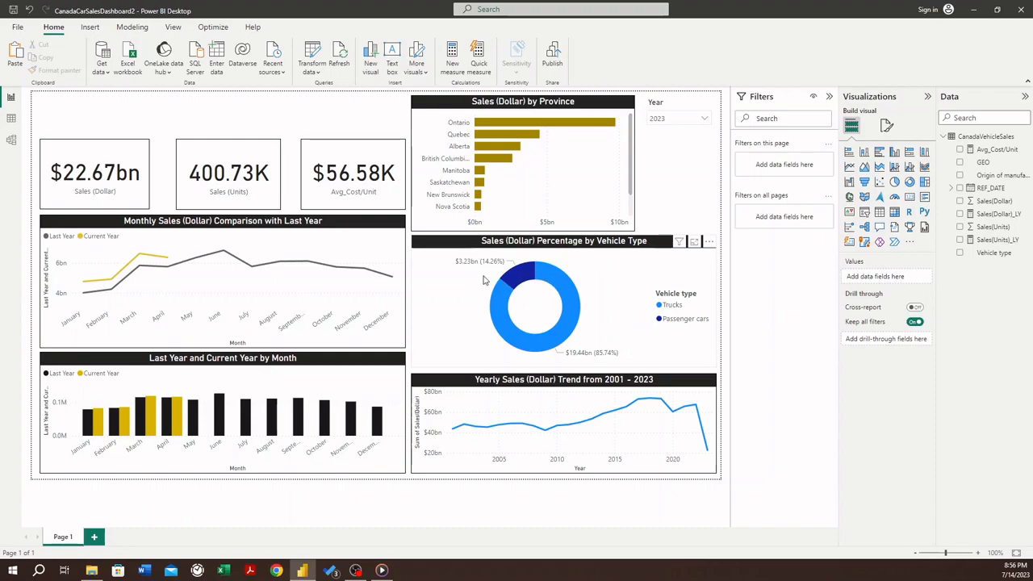
pyautogui.moveTo(470, 268)
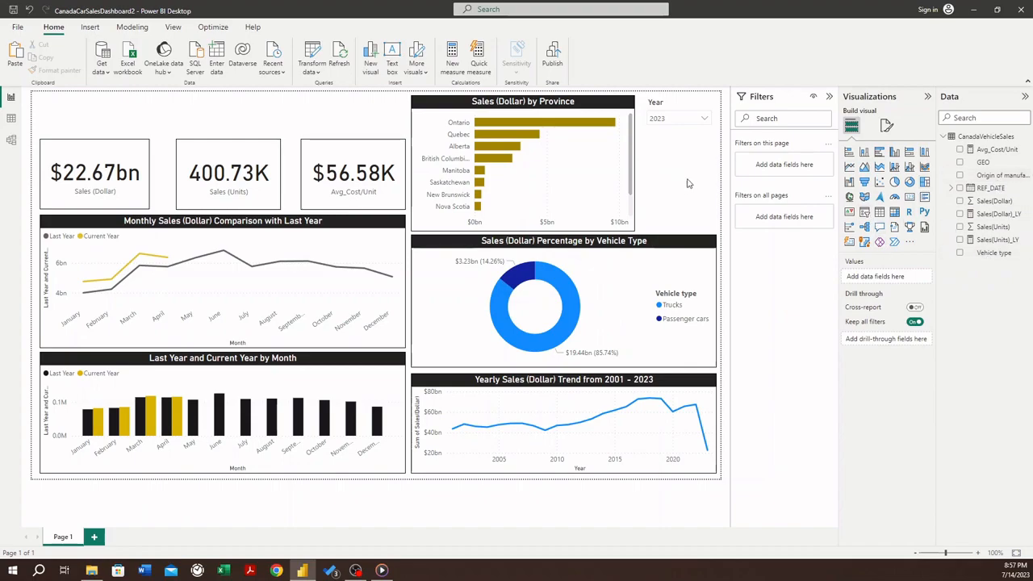
# - Add a slicer below the Year slicer, shorten it, and assign it the Vehicle type field
pyautogui.click(866, 215)
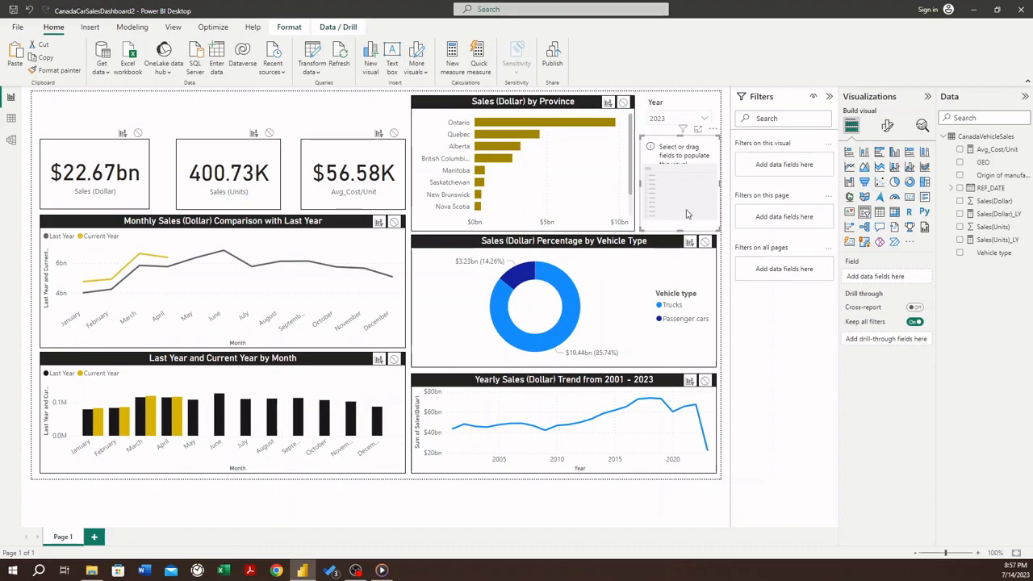
pyautogui.moveTo(681, 218); pyautogui.dragTo(685, 192)
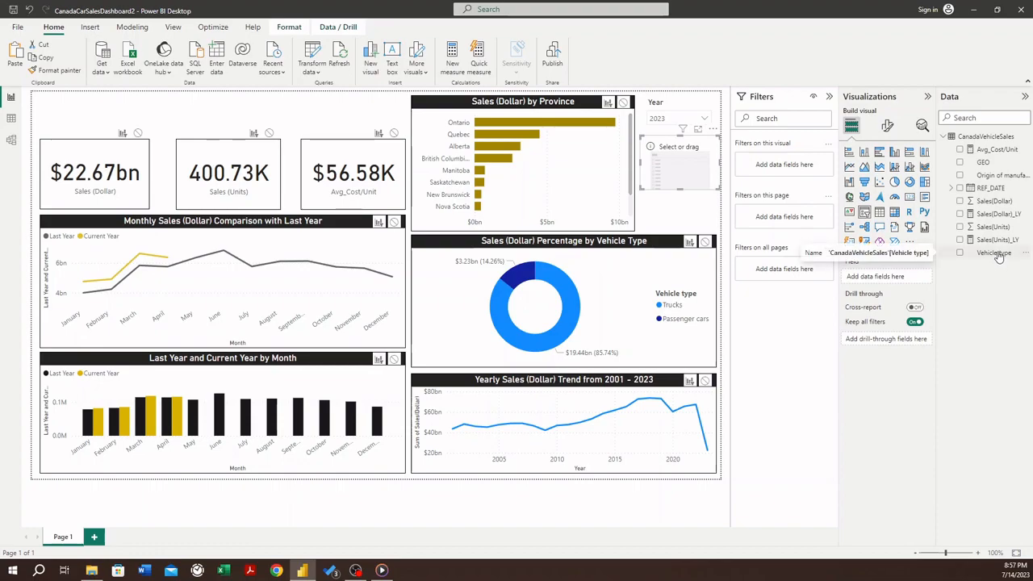
pyautogui.moveTo(999, 255); pyautogui.dragTo(891, 281)
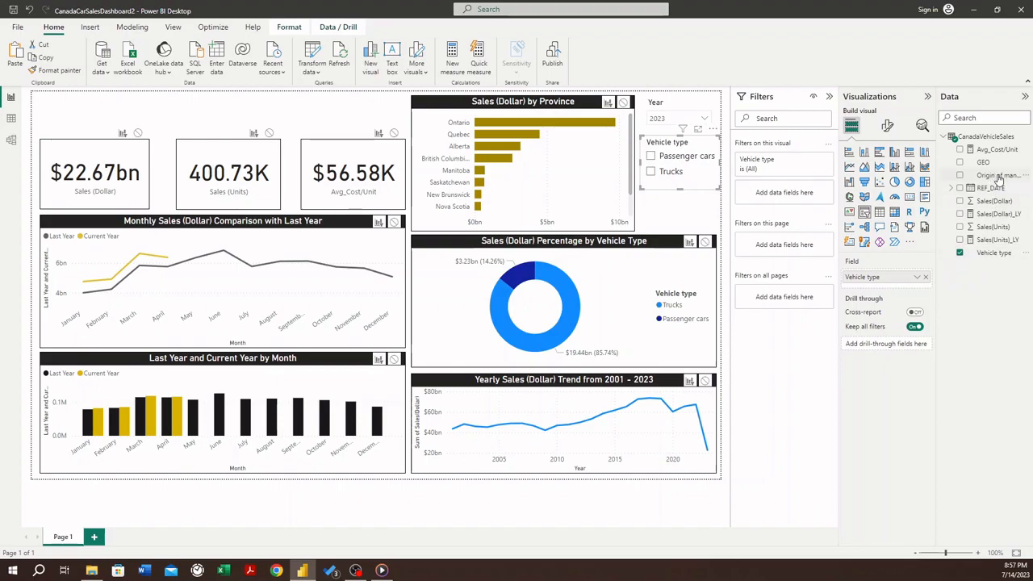
# - Try Origin of manufacture as a parent level above Vehicle type in the new slicer, and remove that level after inspecting its groups
pyautogui.moveTo(999, 179); pyautogui.dragTo(913, 284)
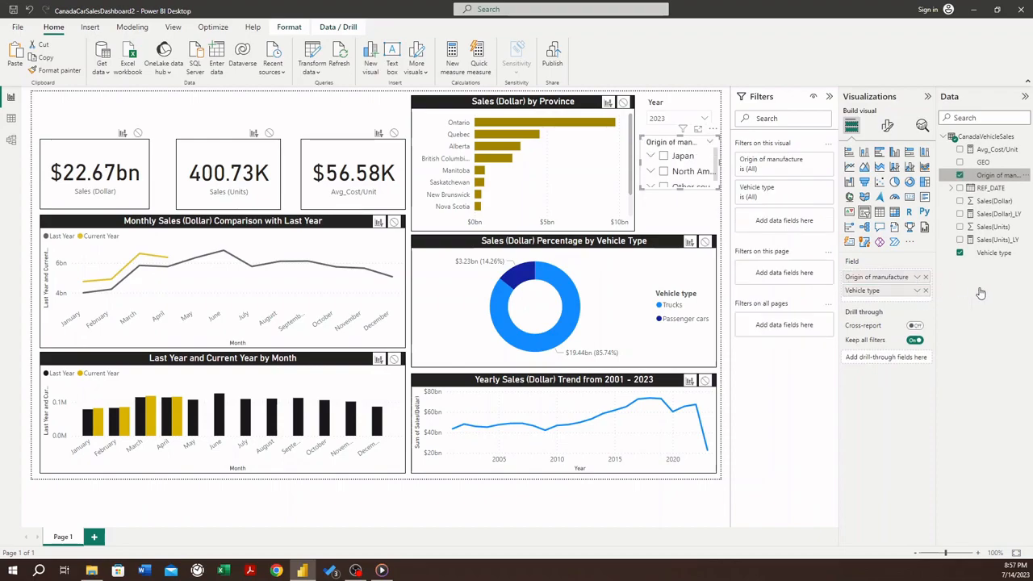
pyautogui.moveTo(682, 190)
pyautogui.mouseDown()
pyautogui.moveTo(683, 218)
pyautogui.moveTo(687, 208)
pyautogui.mouseUp()
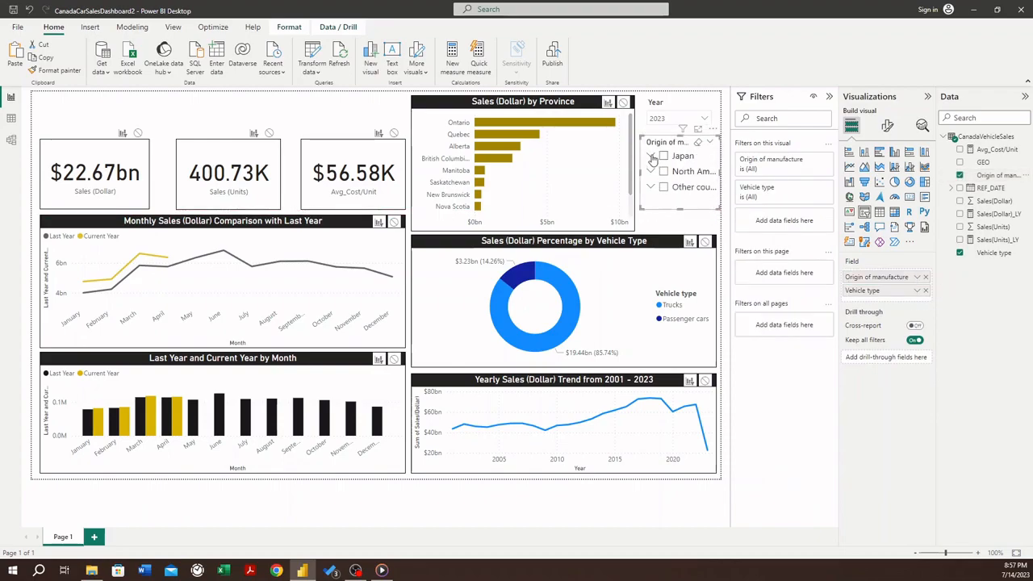
pyautogui.click(651, 157)
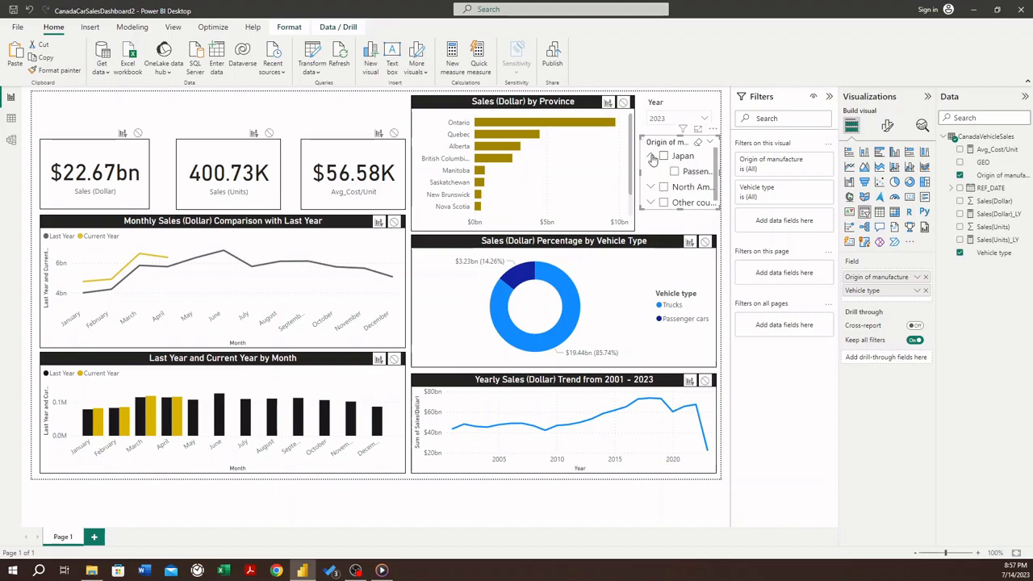
pyautogui.click(652, 158)
pyautogui.click(651, 171)
pyautogui.click(651, 171)
pyautogui.click(652, 187)
pyautogui.click(652, 187)
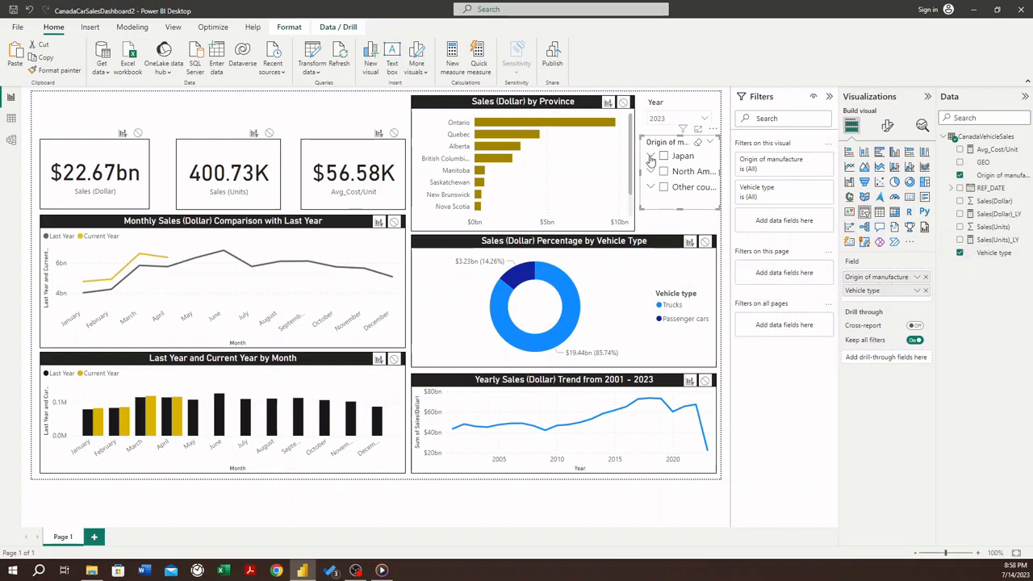
pyautogui.click(651, 157)
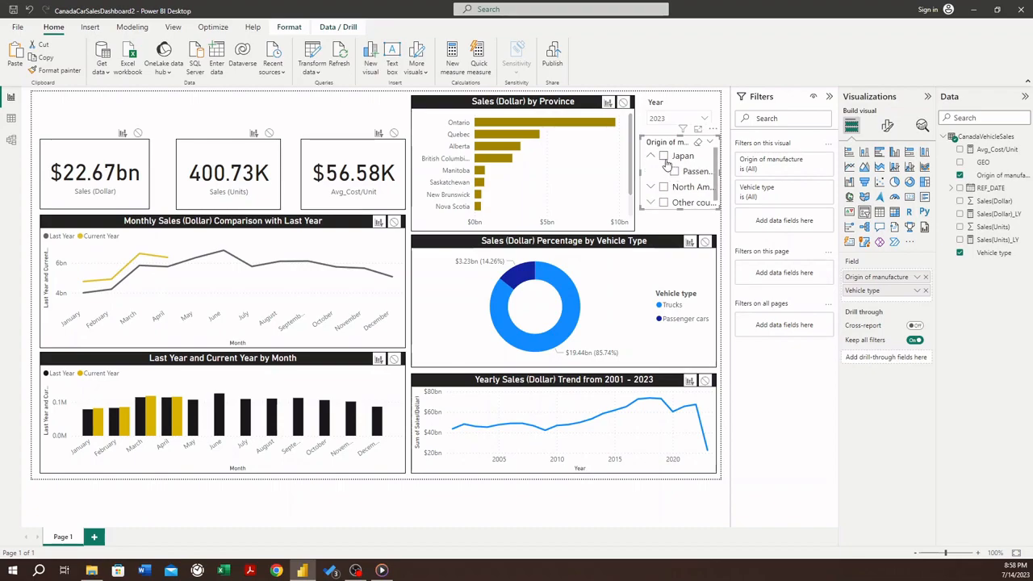
pyautogui.click(651, 158)
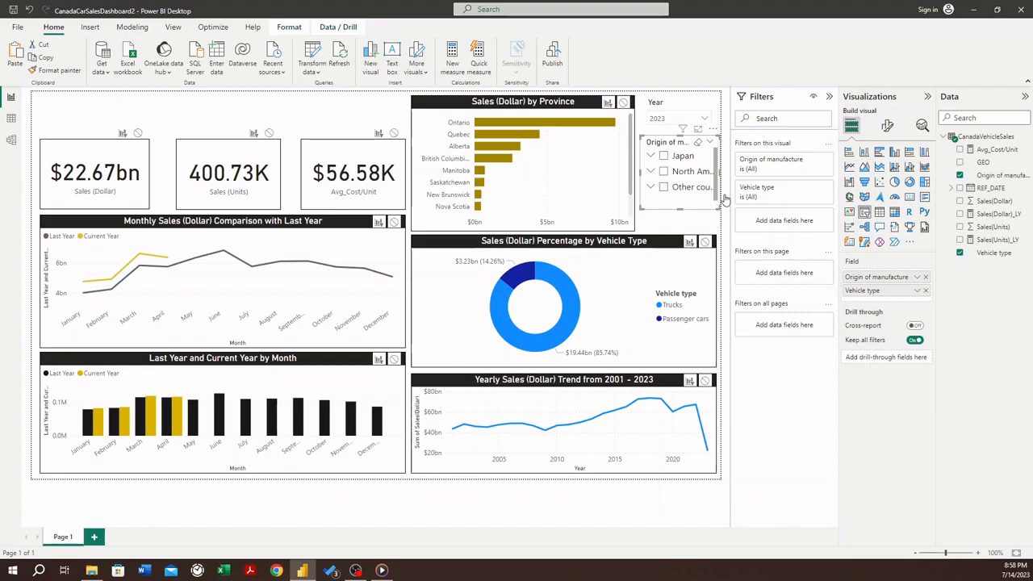
pyautogui.click(925, 276)
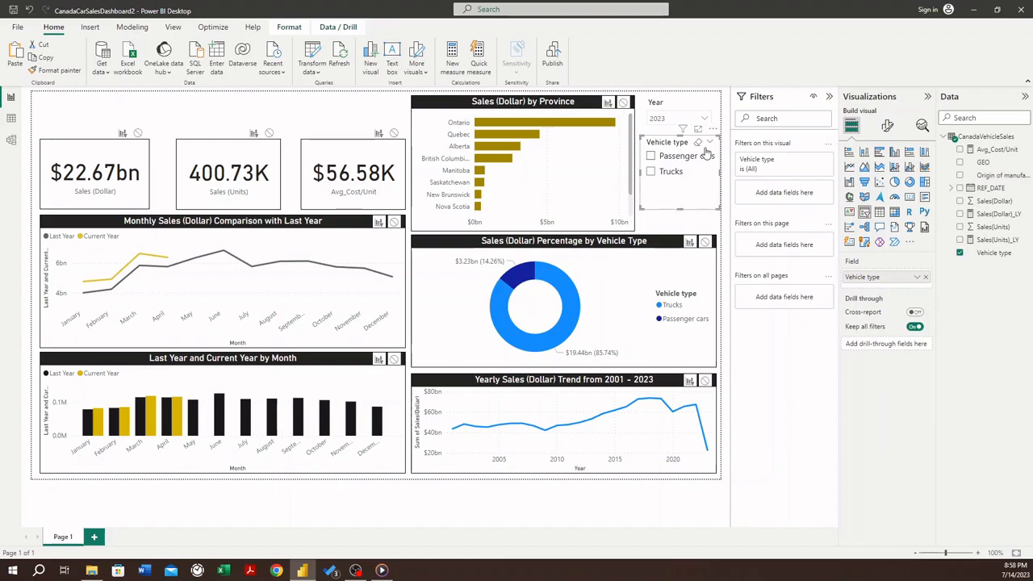
# - Set the Vehicle type slicer's style to Dropdown and nudge it slightly down beneath the Year slicer
pyautogui.click(888, 128)
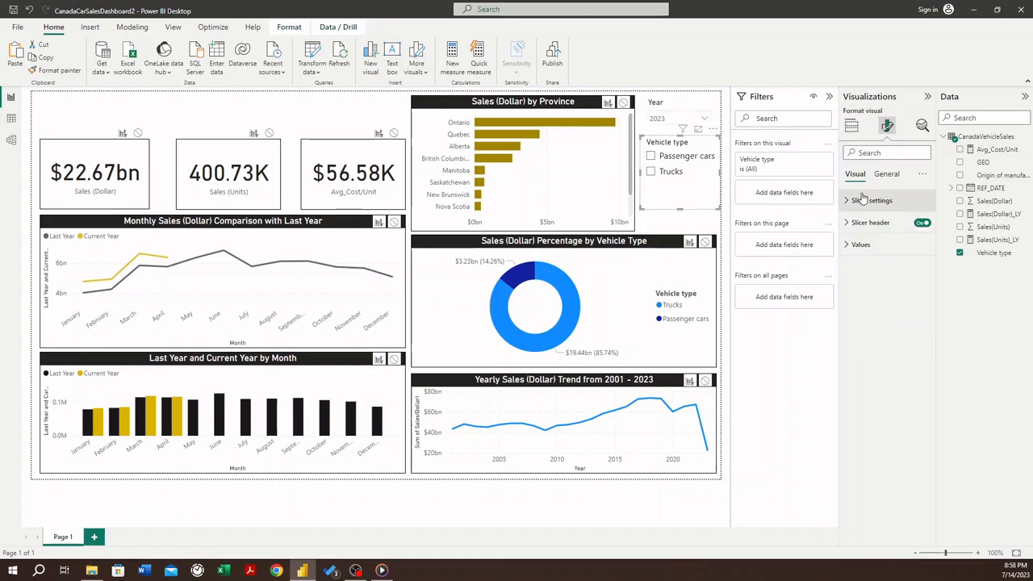
pyautogui.click(861, 200)
pyautogui.click(924, 257)
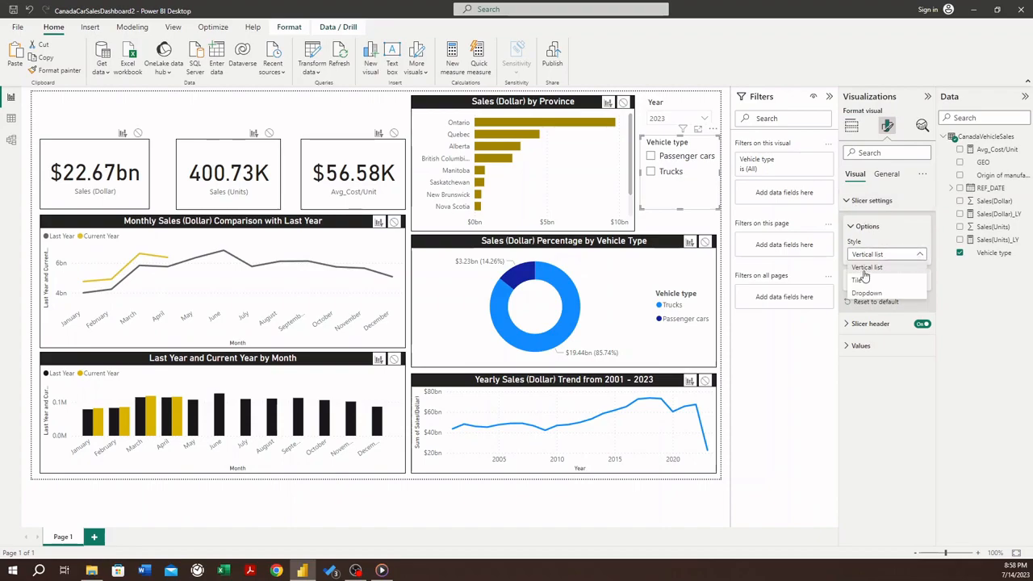
pyautogui.click(867, 293)
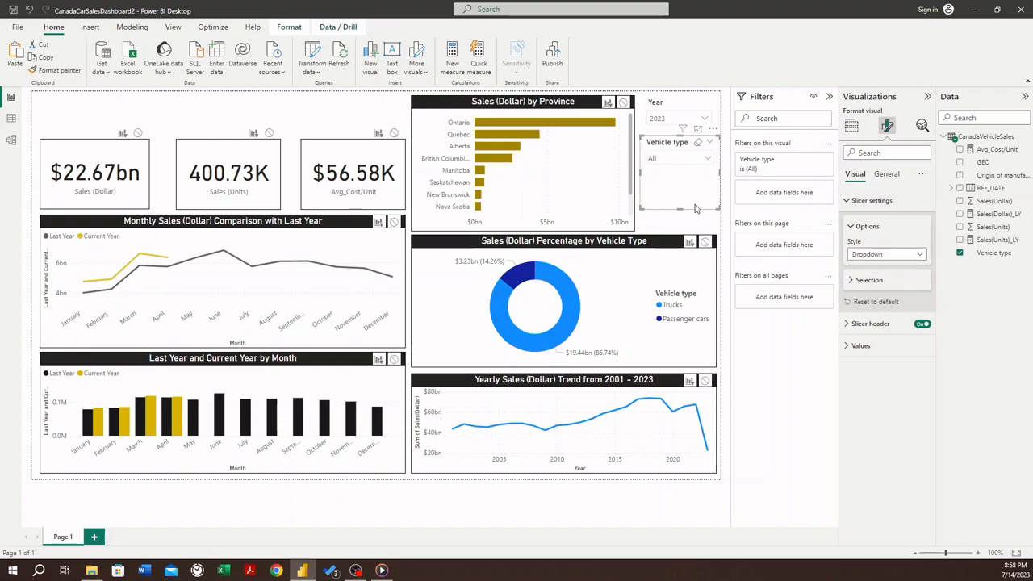
pyautogui.moveTo(684, 207)
pyautogui.mouseDown()
pyautogui.moveTo(683, 193)
pyautogui.moveTo(685, 209)
pyautogui.mouseUp()
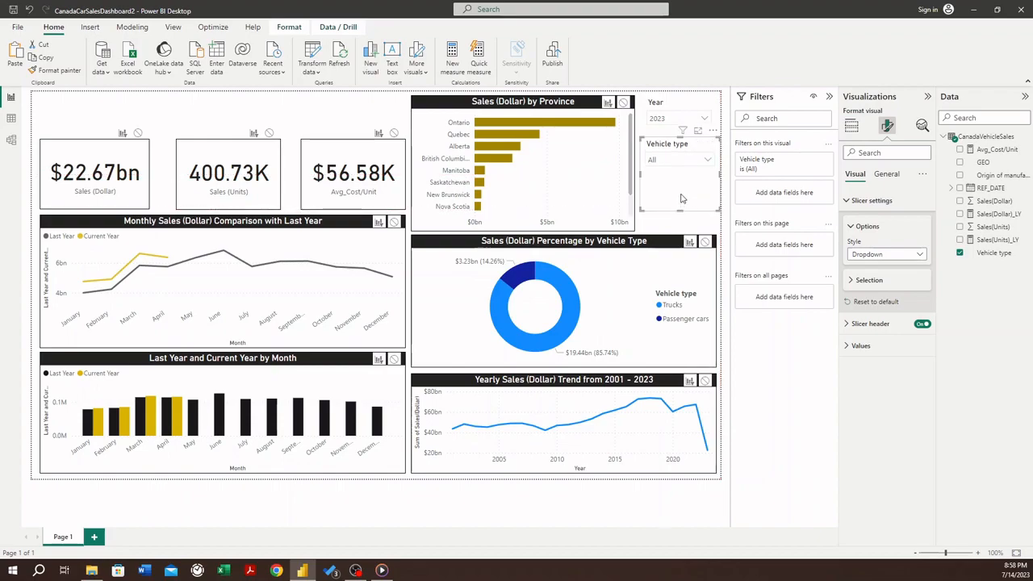
# - Shorten the Vehicle type slicer so it fits closely around its dropdown
pyautogui.click(683, 211)
pyautogui.click(678, 208)
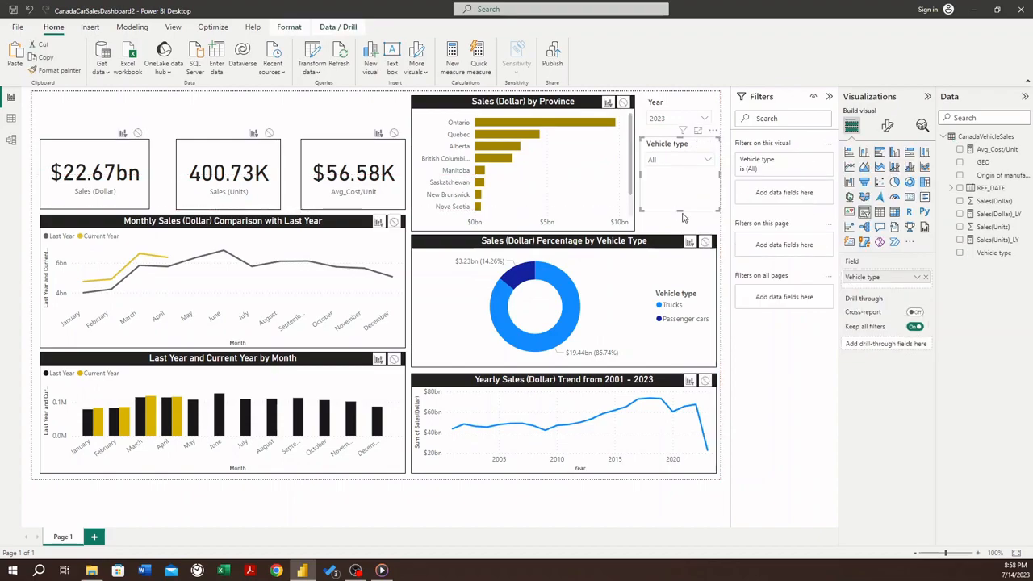
pyautogui.moveTo(680, 211); pyautogui.dragTo(681, 174)
# - Extend the Year slicer's left edge slightly to align it with the Vehicle type slicer below
pyautogui.click(666, 121)
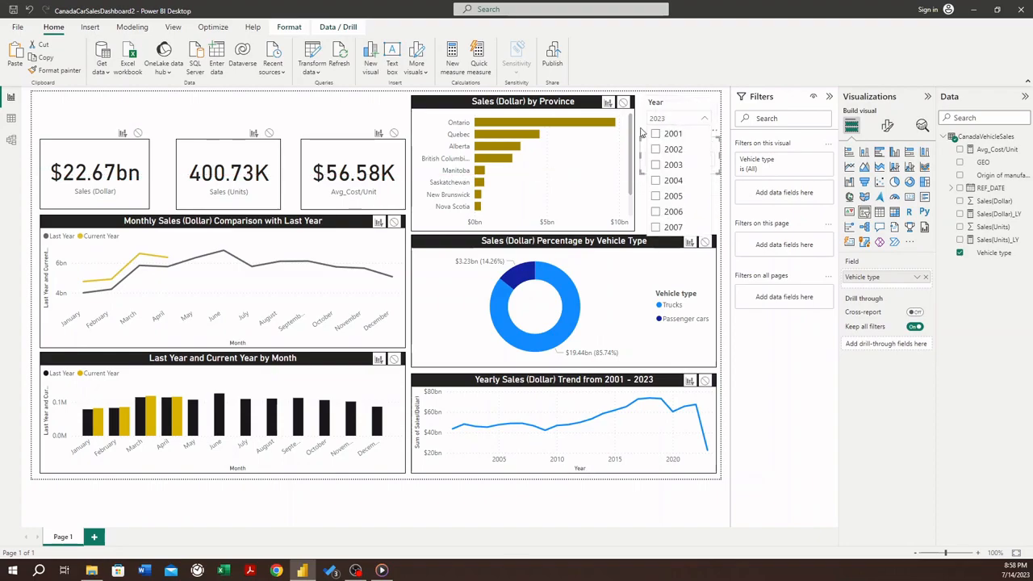
pyautogui.click(644, 130)
pyautogui.click(645, 123)
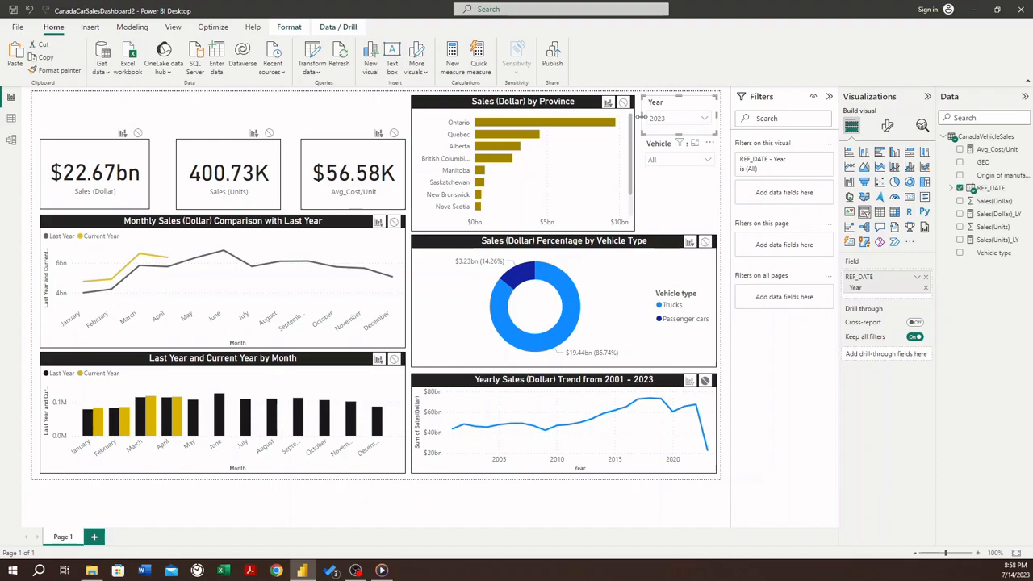
pyautogui.click(658, 107)
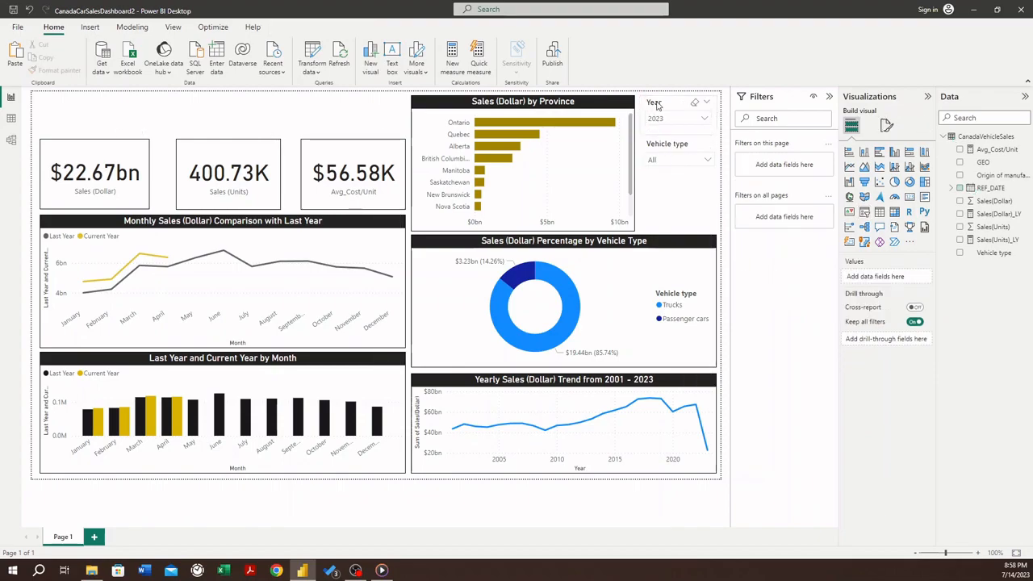
pyautogui.click(658, 106)
# - Copy the formatting of the Sales (Dollar) by Province chart onto the Year slicer with Format Painter
pyautogui.rightClick(562, 104)
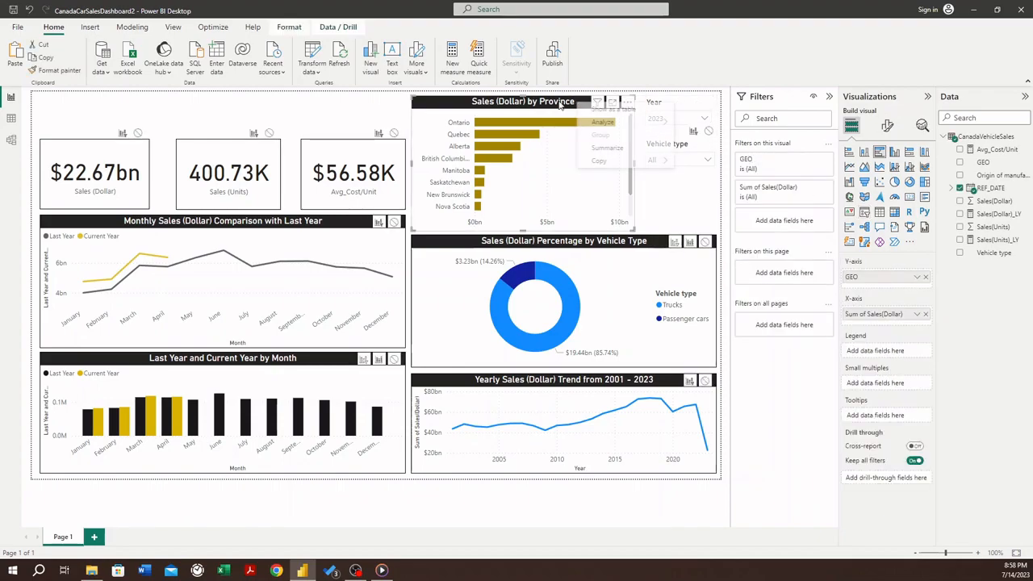
pyautogui.click(561, 104)
pyautogui.click(55, 71)
pyautogui.click(663, 102)
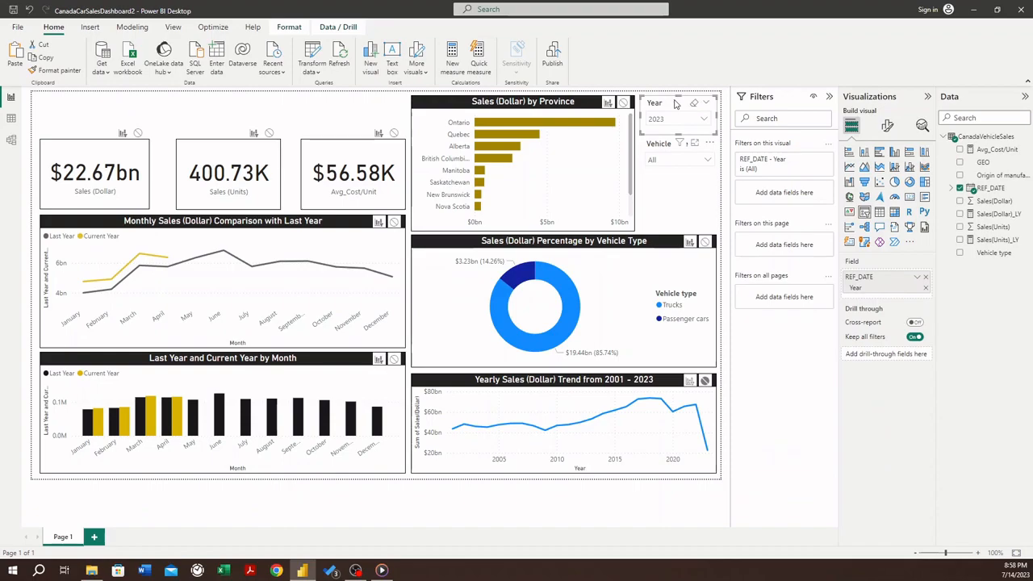
# - Turn off the Year slicer's slicer header, turn on its title, and set the title text to Year
pyautogui.click(886, 126)
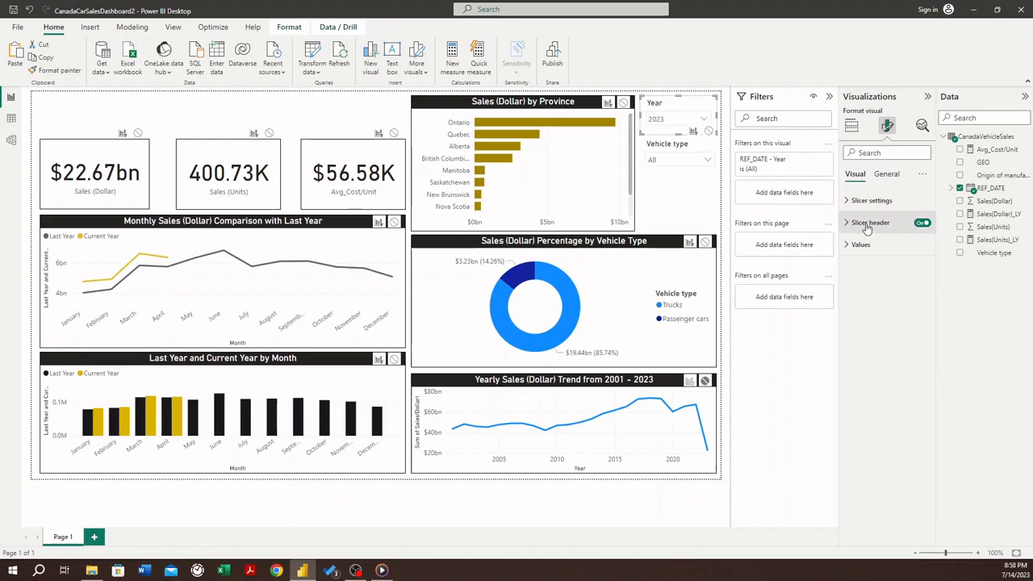
pyautogui.click(922, 223)
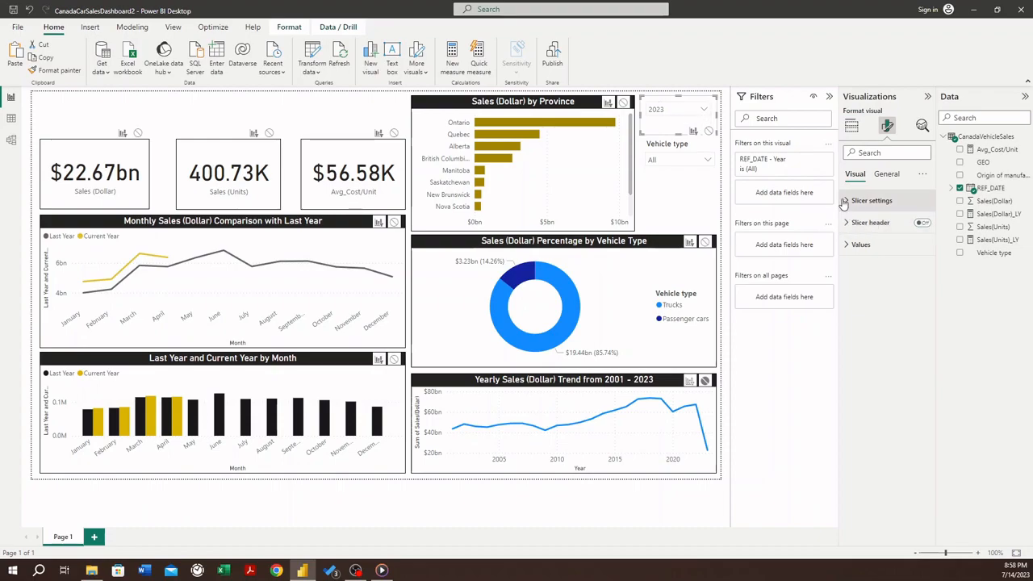
pyautogui.click(886, 174)
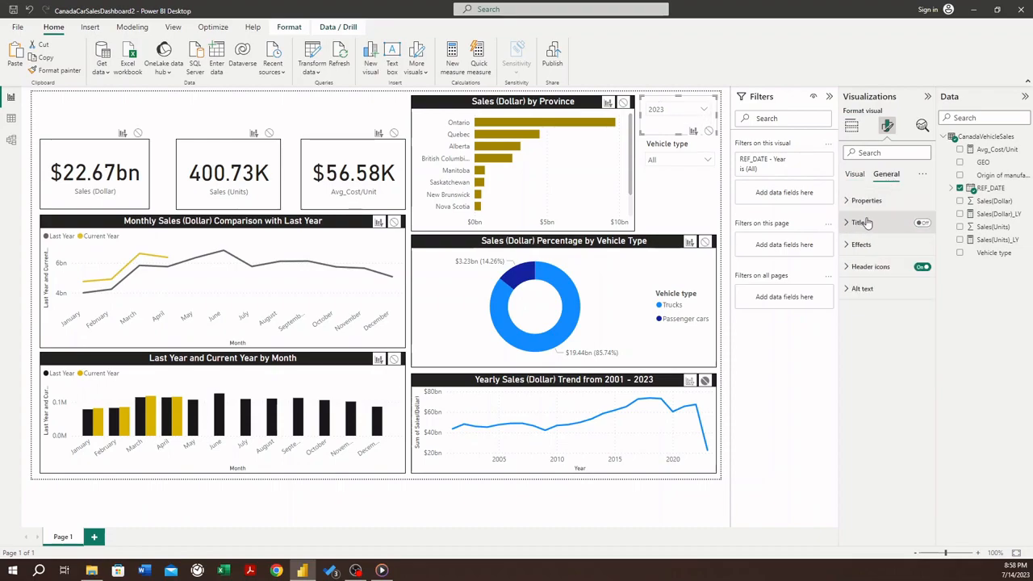
pyautogui.click(923, 222)
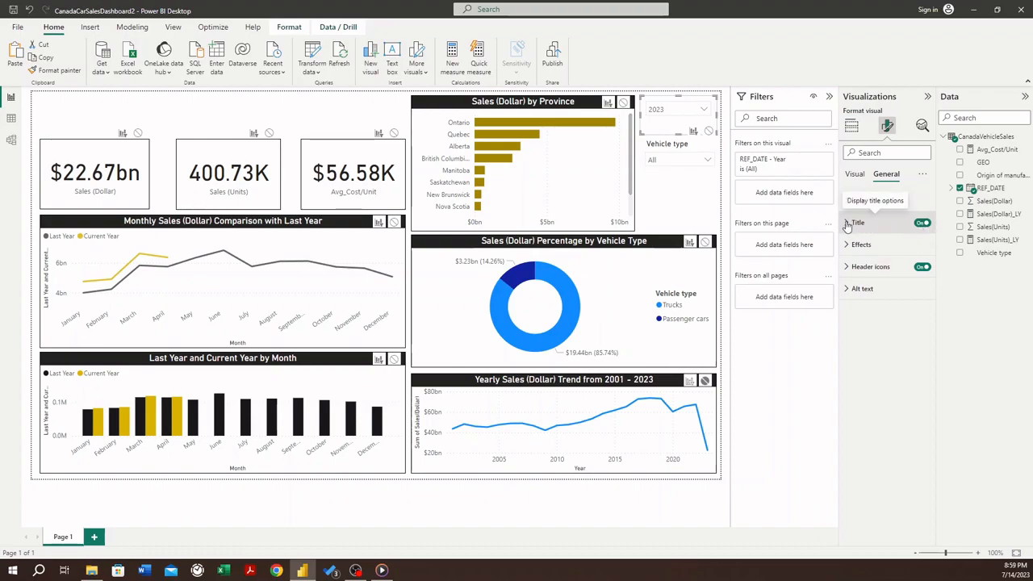
pyautogui.click(856, 222)
pyautogui.click(866, 274)
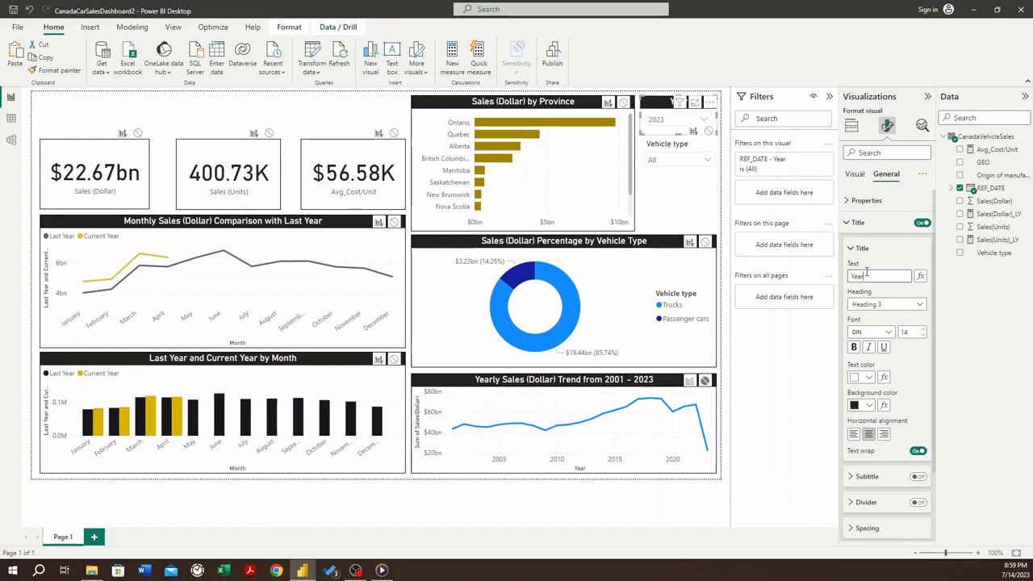
# - Copy the Year slicer's formatting onto the Vehicle type slicer with Format Painter
pyautogui.click(666, 145)
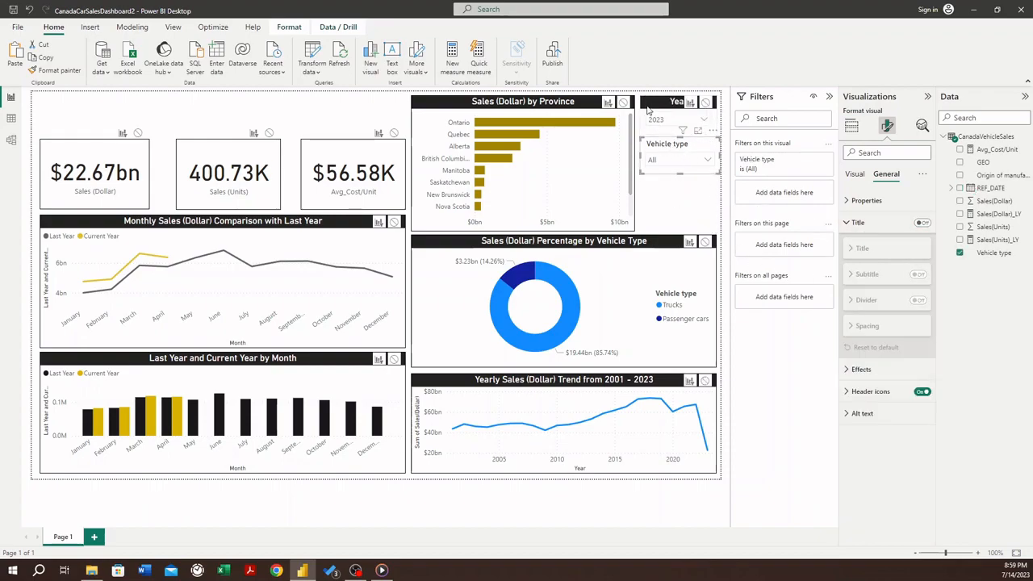
pyautogui.rightClick(647, 109)
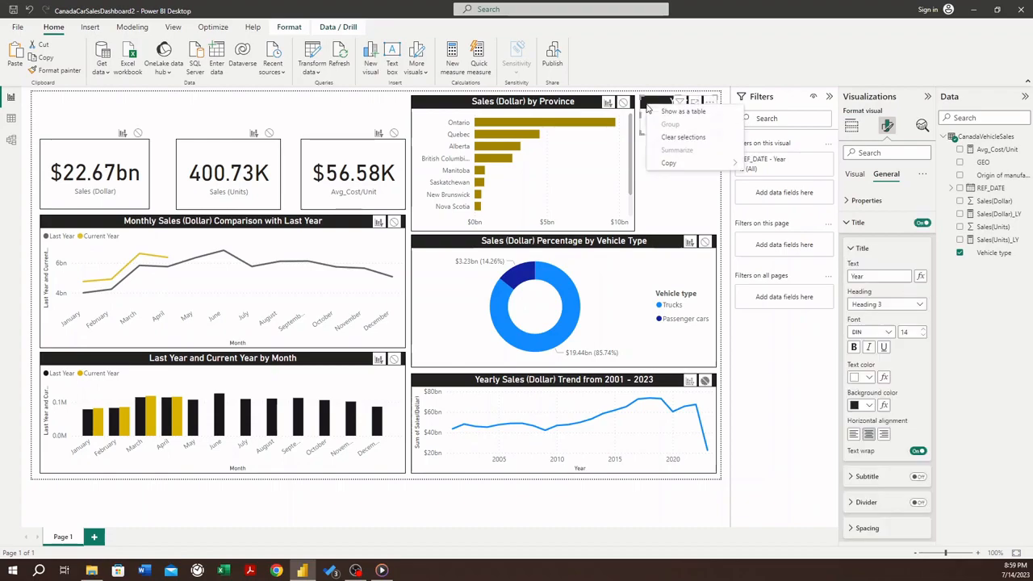
pyautogui.click(60, 72)
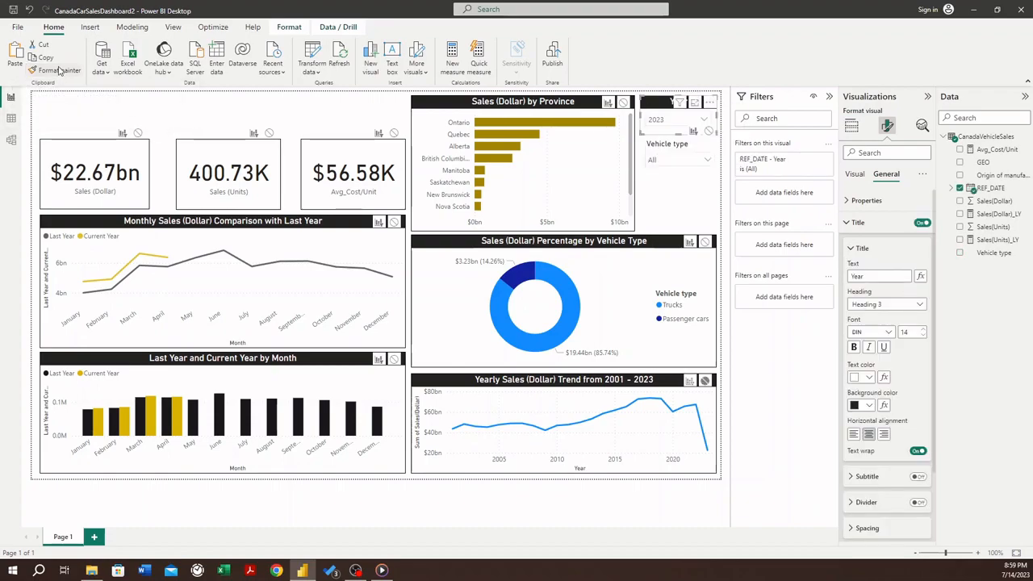
pyautogui.click(56, 70)
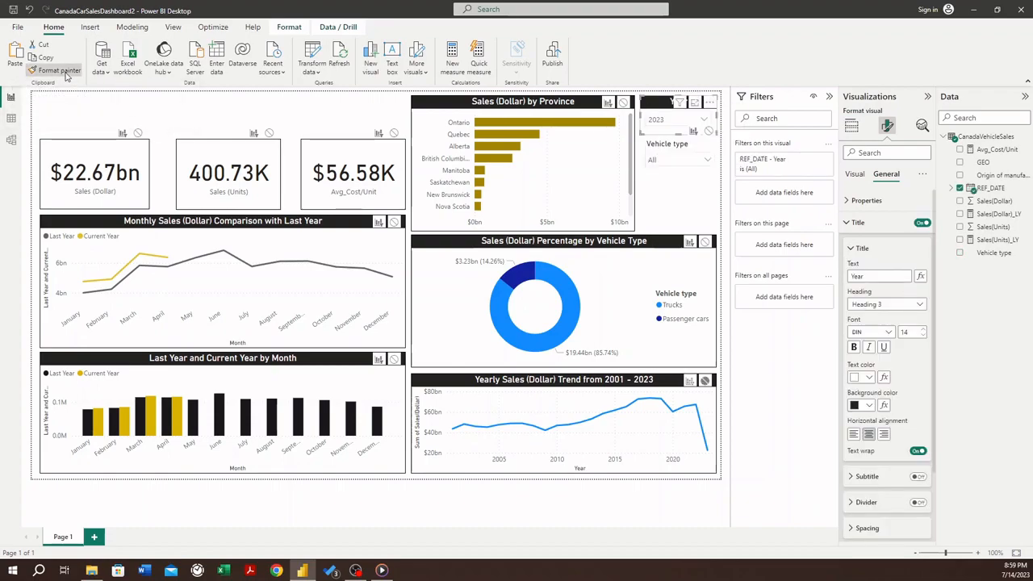
pyautogui.click(660, 143)
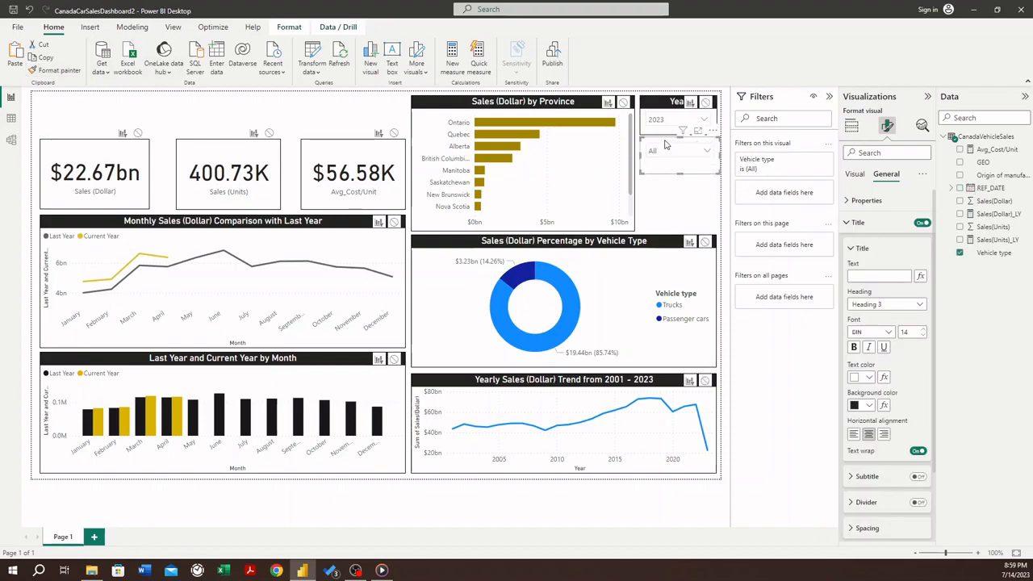
# - Title the lower slicer Vehicle Type and narrow it to align with the Year slicer's right edge
pyautogui.click(871, 275)
pyautogui.write('Vehicle')
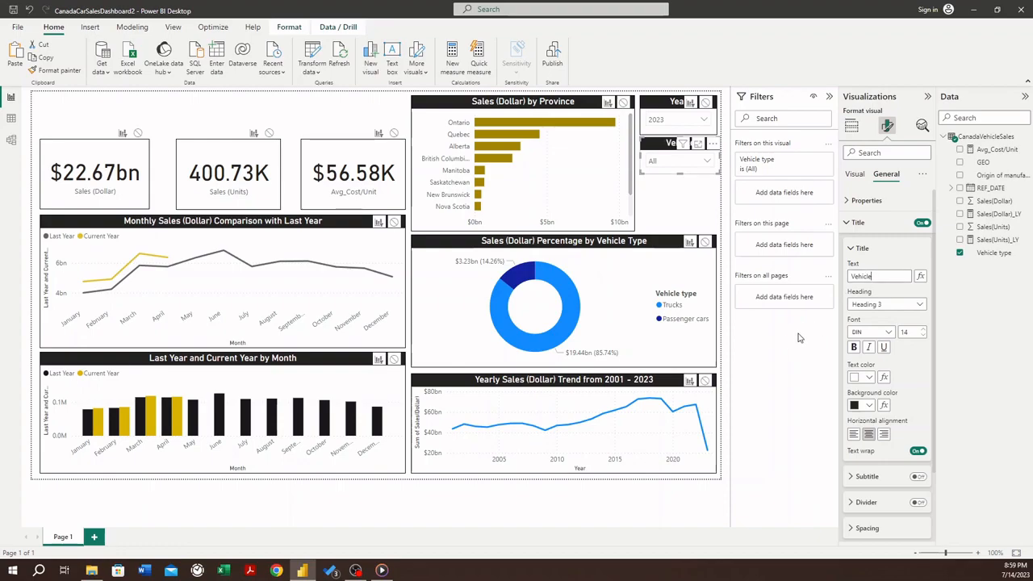
pyautogui.click(892, 276)
pyautogui.click(670, 190)
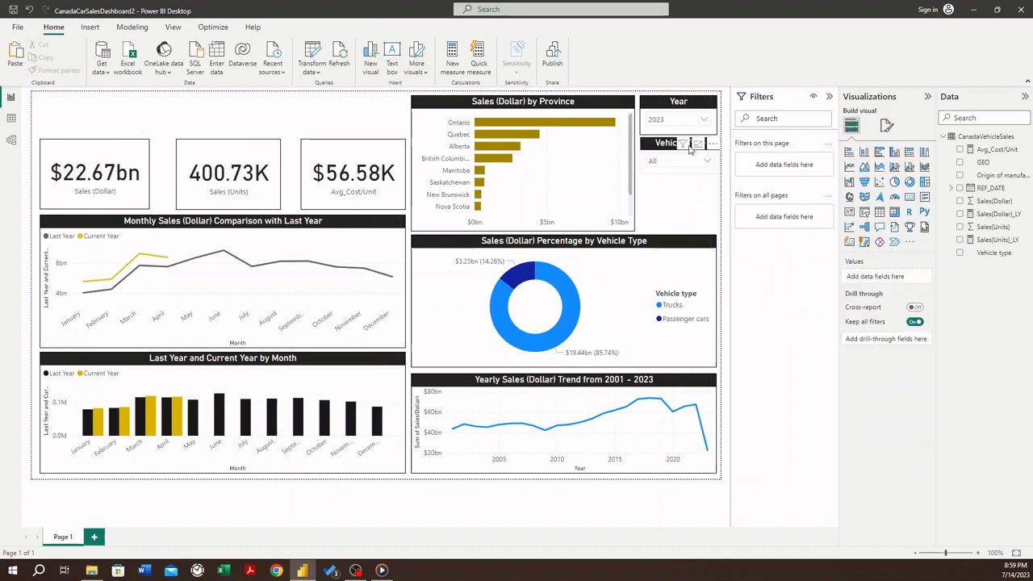
pyautogui.click(652, 155)
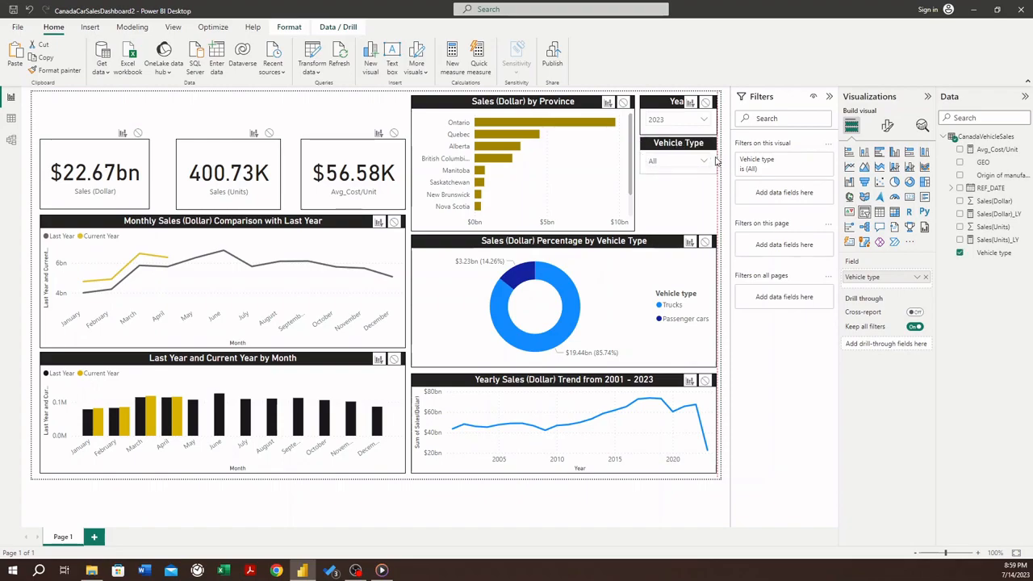
pyautogui.click(658, 195)
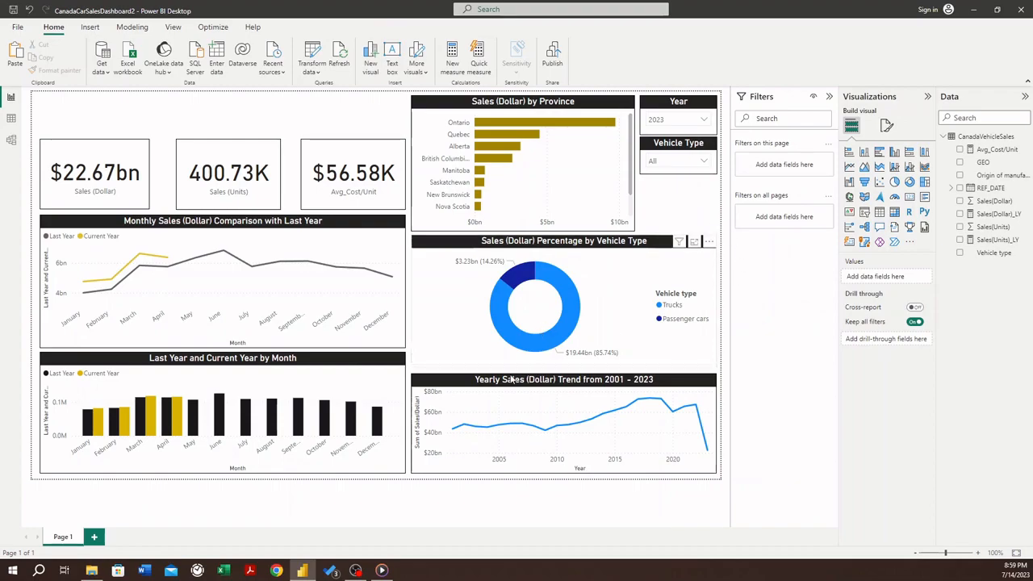
pyautogui.click(488, 388)
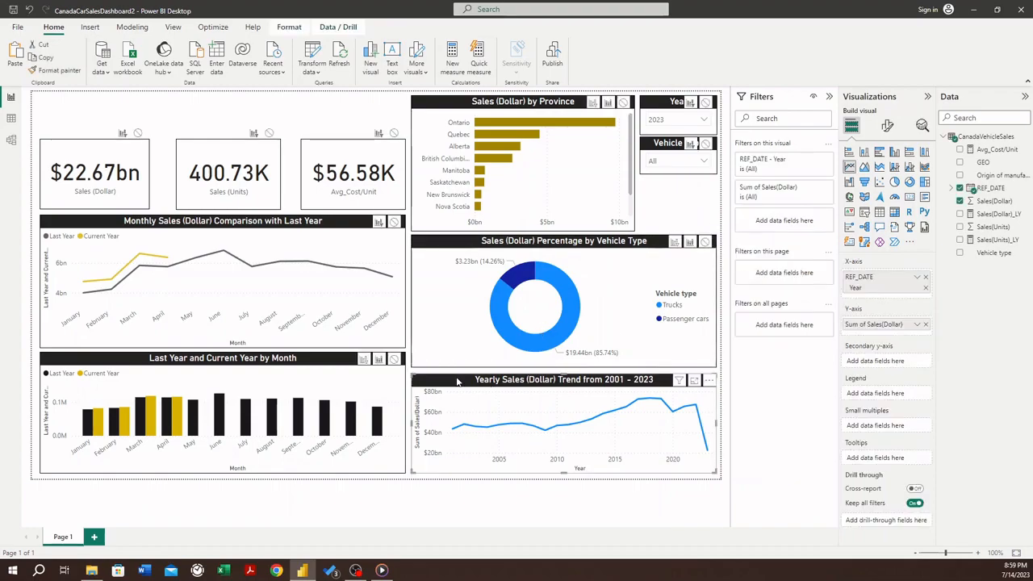
pyautogui.click(483, 370)
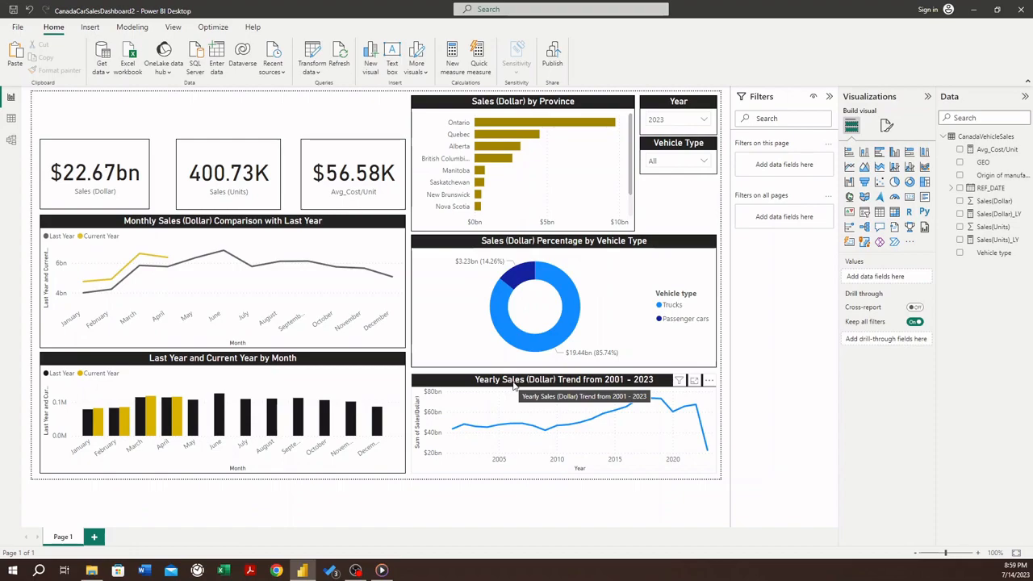
pyautogui.click(513, 385)
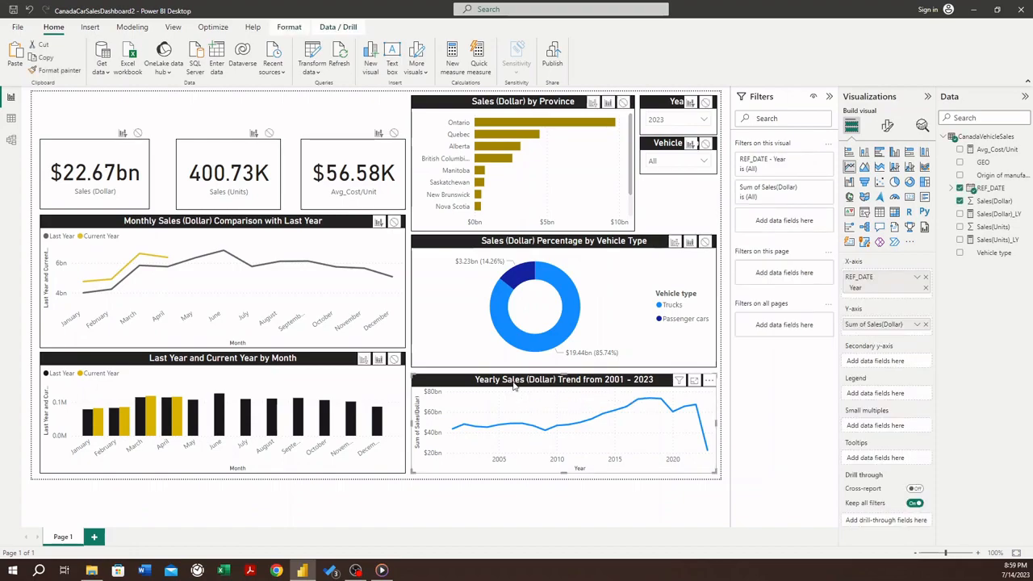
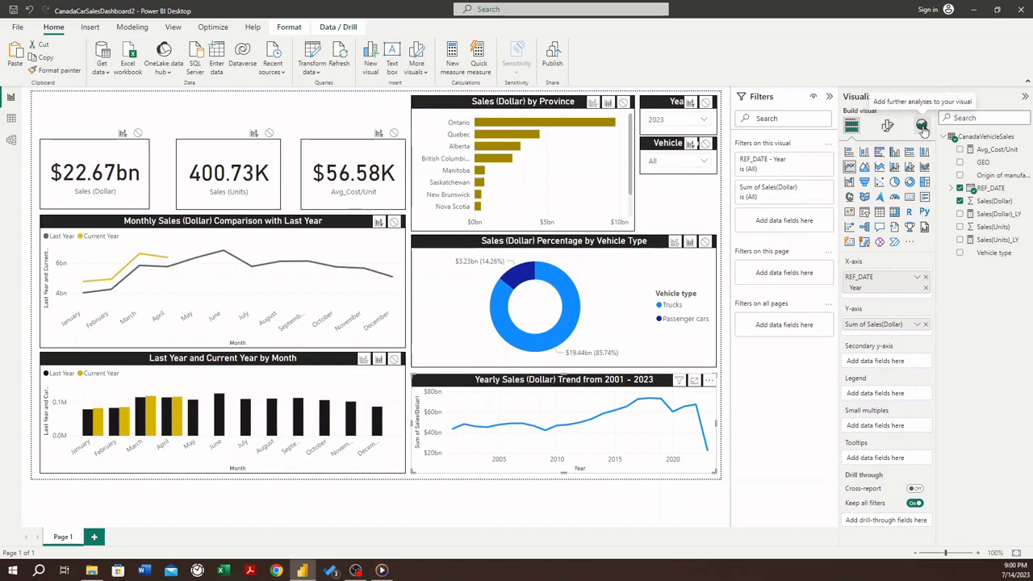
# - Add a dashed trend line to the Yearly Sales (Dollar) Trend from 2001 - 2023 chart
pyautogui.click(922, 127)
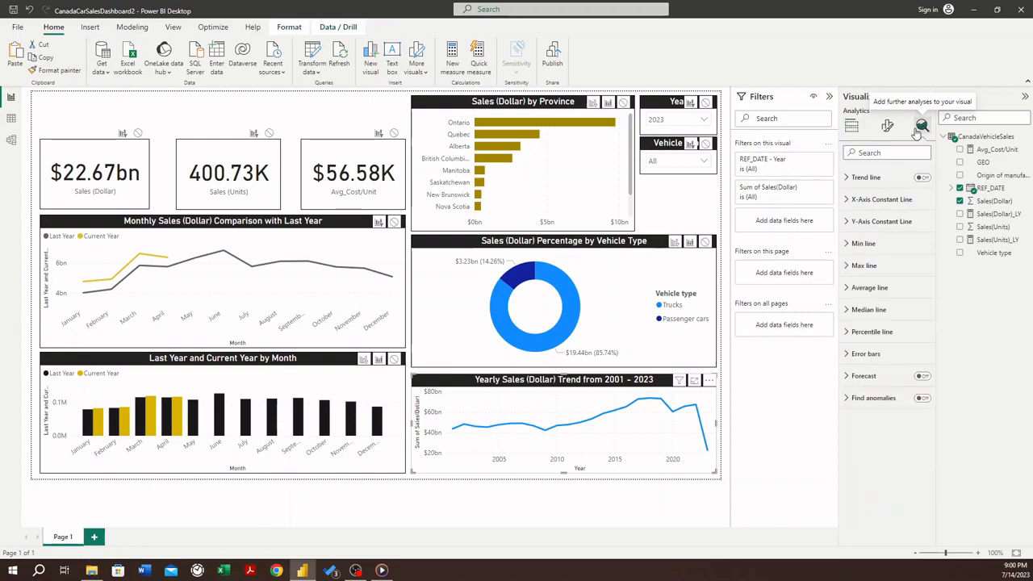
pyautogui.click(922, 177)
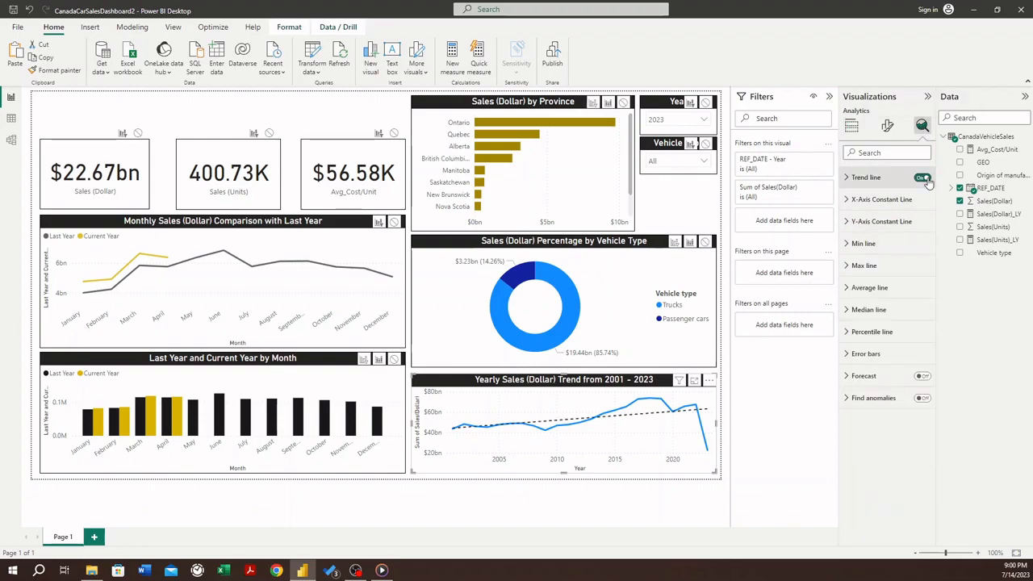
pyautogui.click(849, 180)
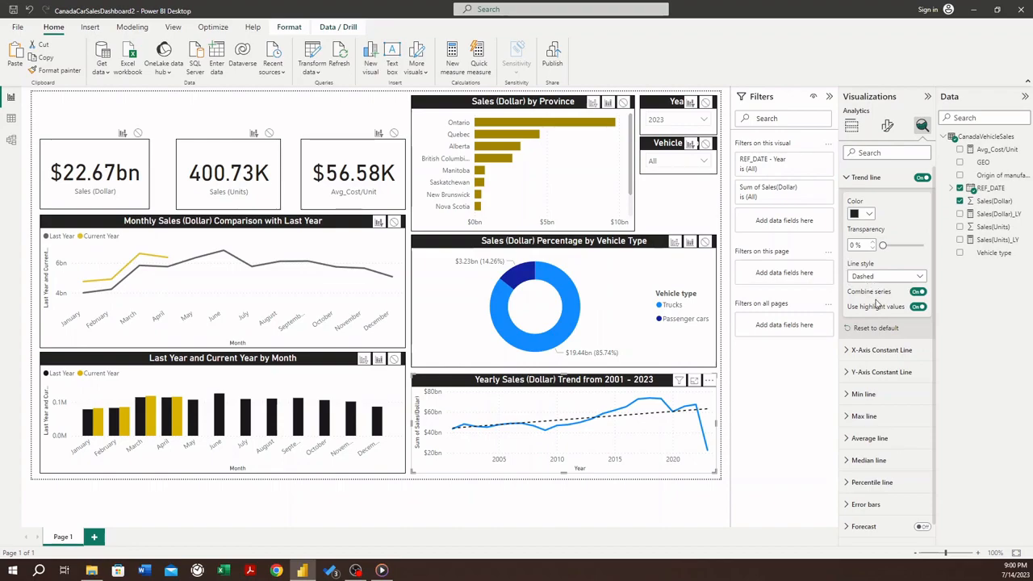
pyautogui.click(847, 180)
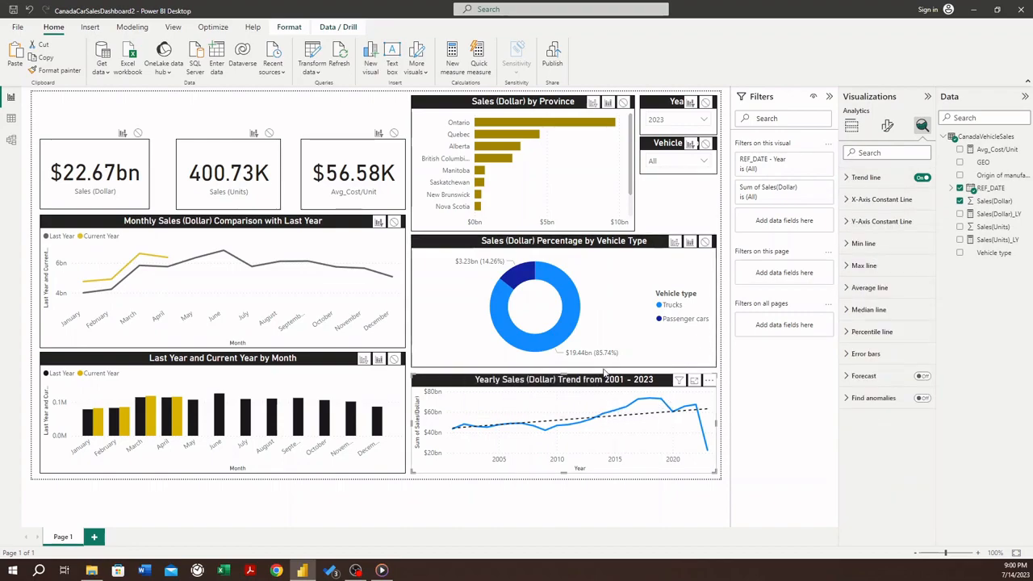
pyautogui.click(663, 226)
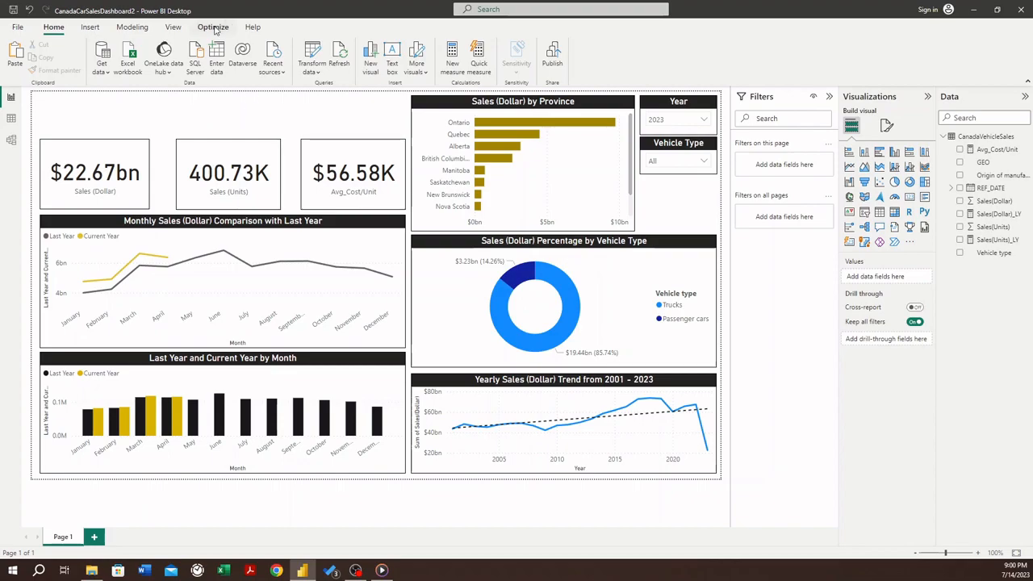
# - Insert a text box and fit it above the three KPI cards, spanning the width of the monthly sales chart
pyautogui.click(91, 27)
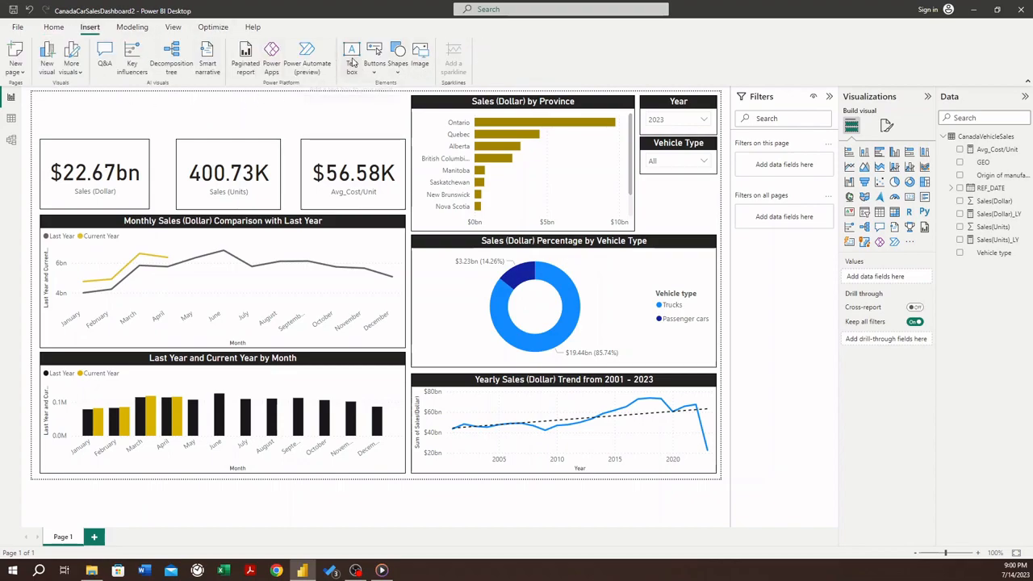
pyautogui.click(352, 63)
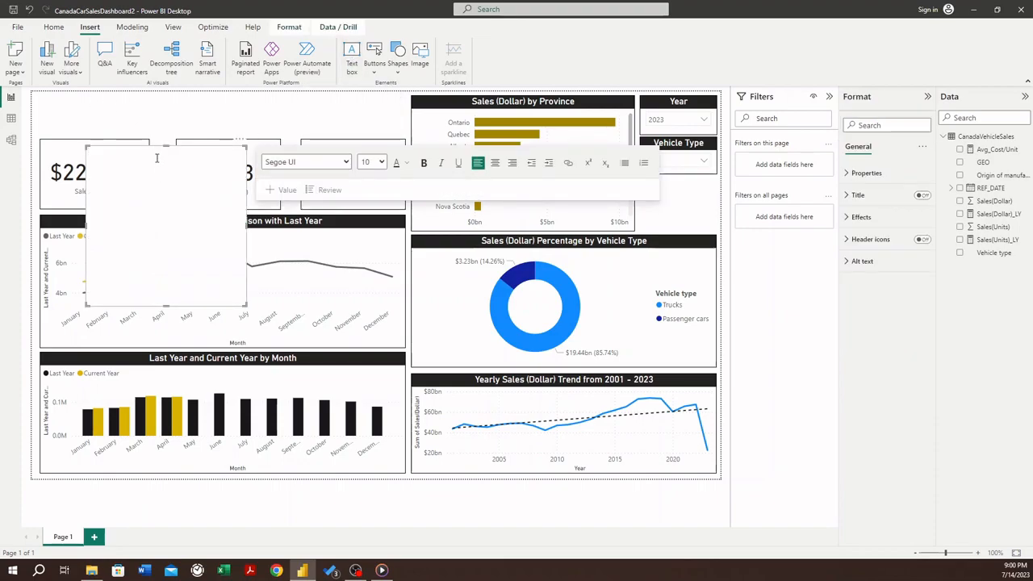
pyautogui.moveTo(245, 304); pyautogui.dragTo(265, 192)
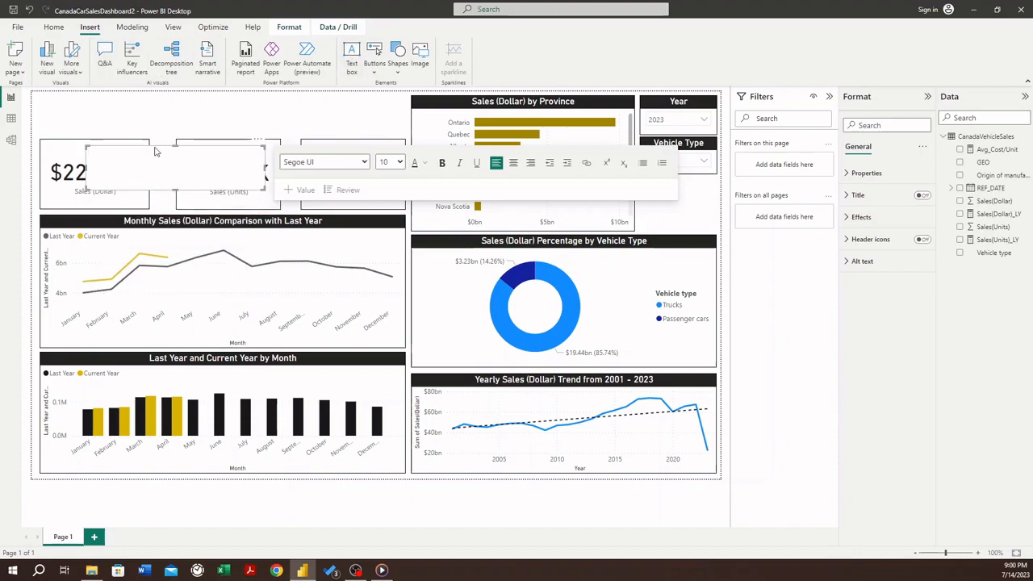
pyautogui.moveTo(149, 146); pyautogui.dragTo(93, 102)
pyautogui.moveTo(199, 107); pyautogui.dragTo(404, 118)
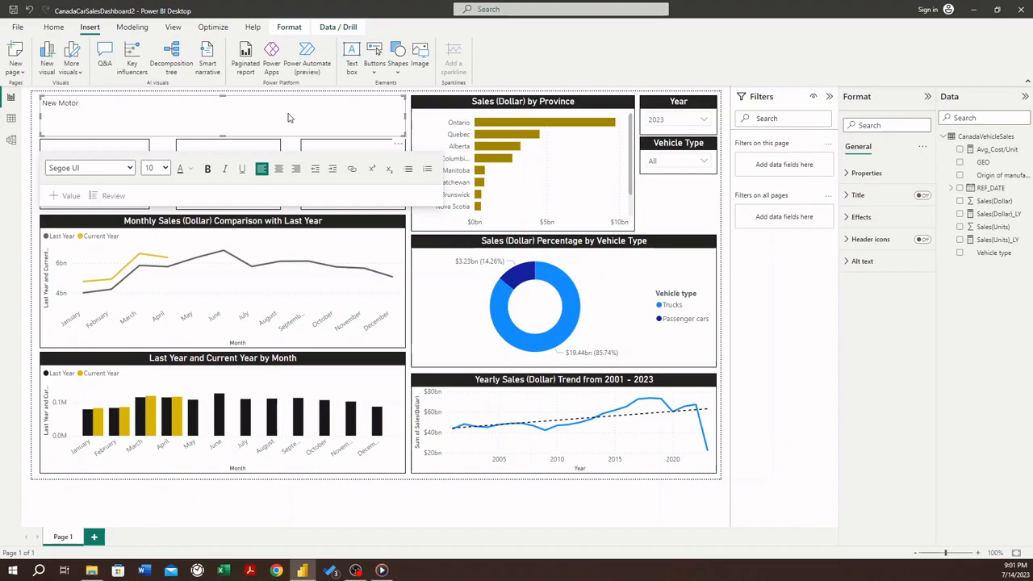
# - Enter "New Motor Vehicle Sales in Canada" in the text box and center it horizontally
pyautogui.write('Vehicle Sales in Cana')
pyautogui.hotkey('ctrl', 'a')
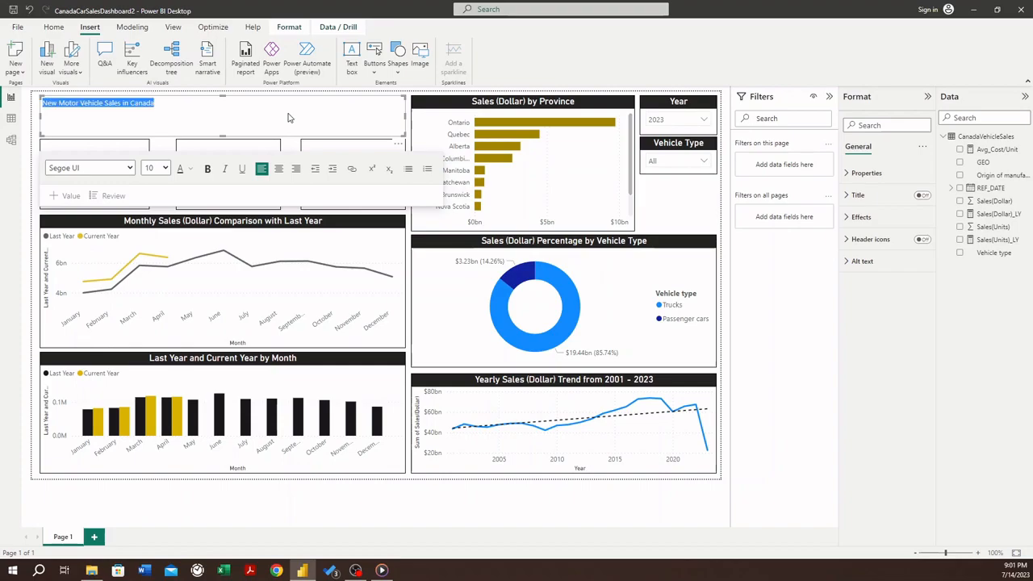
pyautogui.click(278, 169)
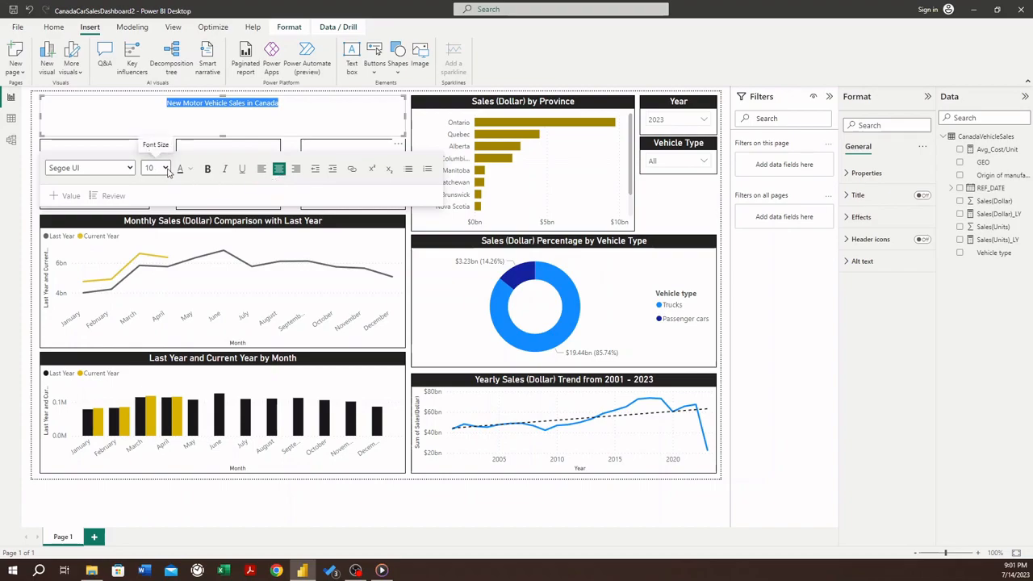
# - Format the dashboard title text as bold Calibri at size 28
pyautogui.click(130, 167)
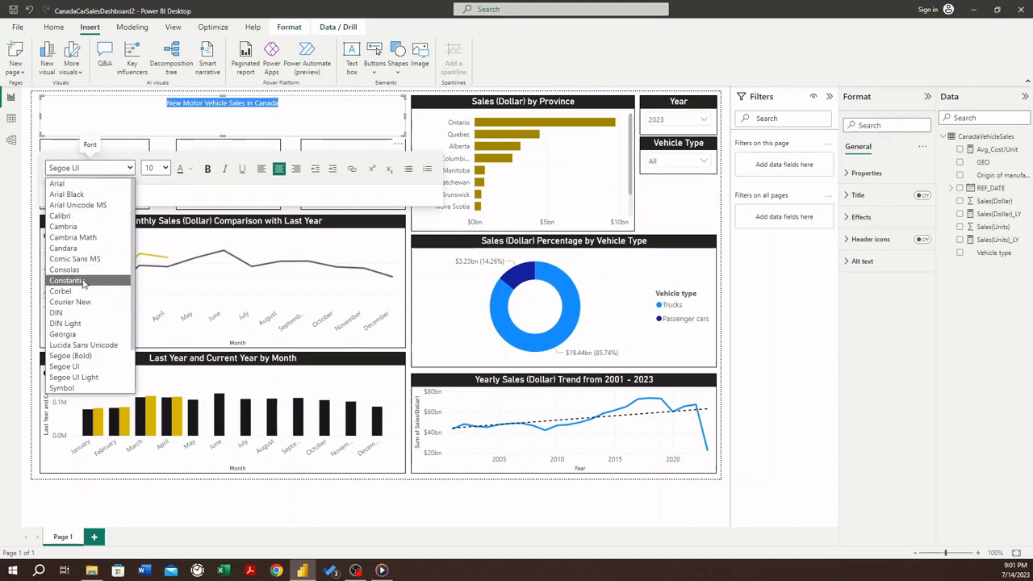
pyautogui.scroll(-2, 85, 276)
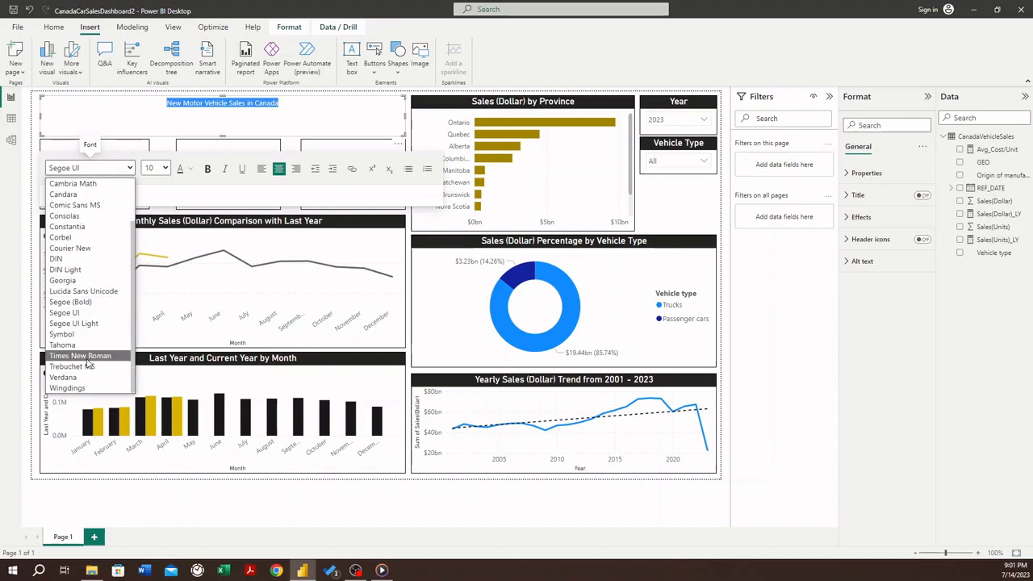
pyautogui.scroll(2, 90, 364)
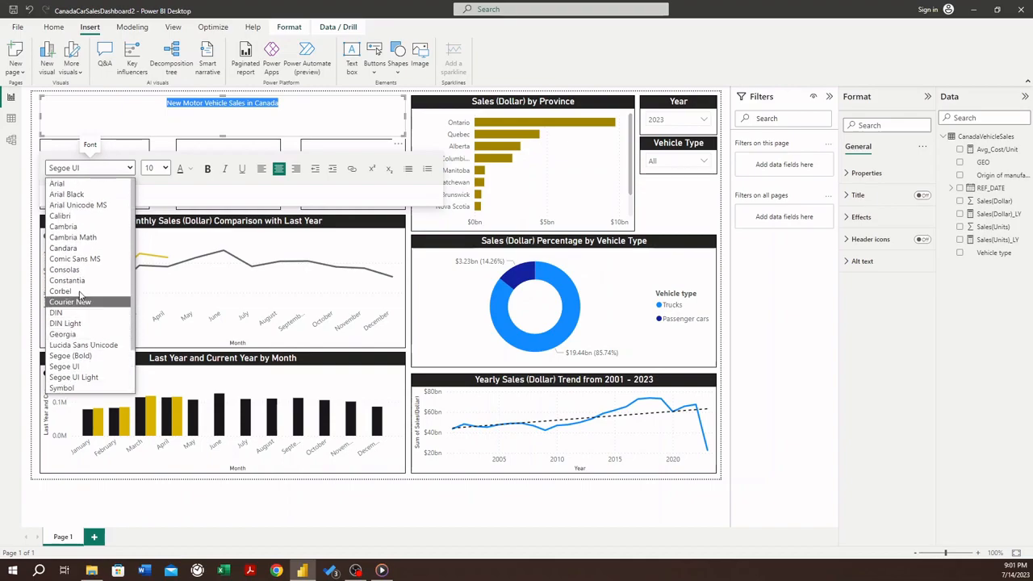
pyautogui.click(83, 219)
pyautogui.click(207, 169)
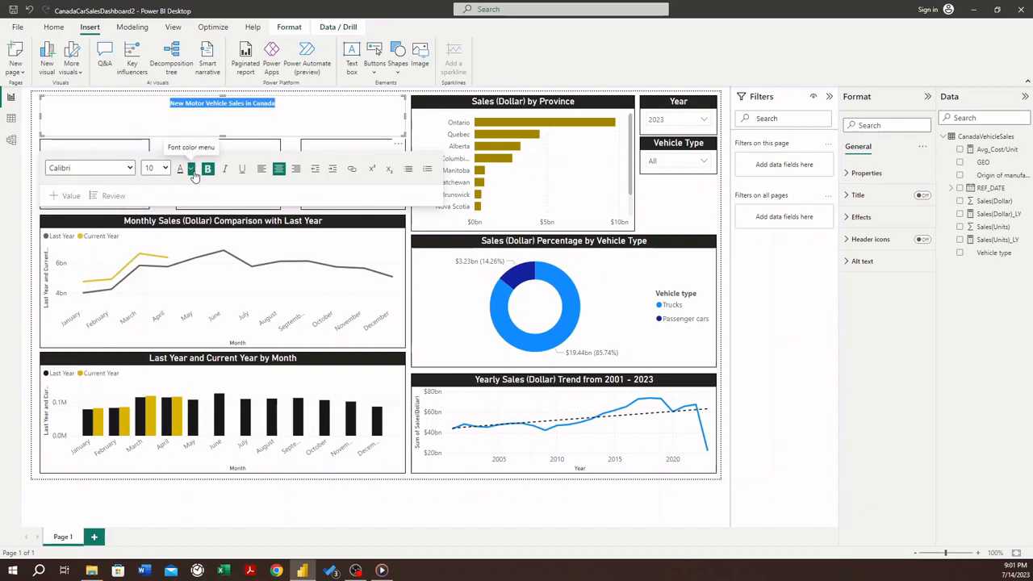
pyautogui.click(157, 168)
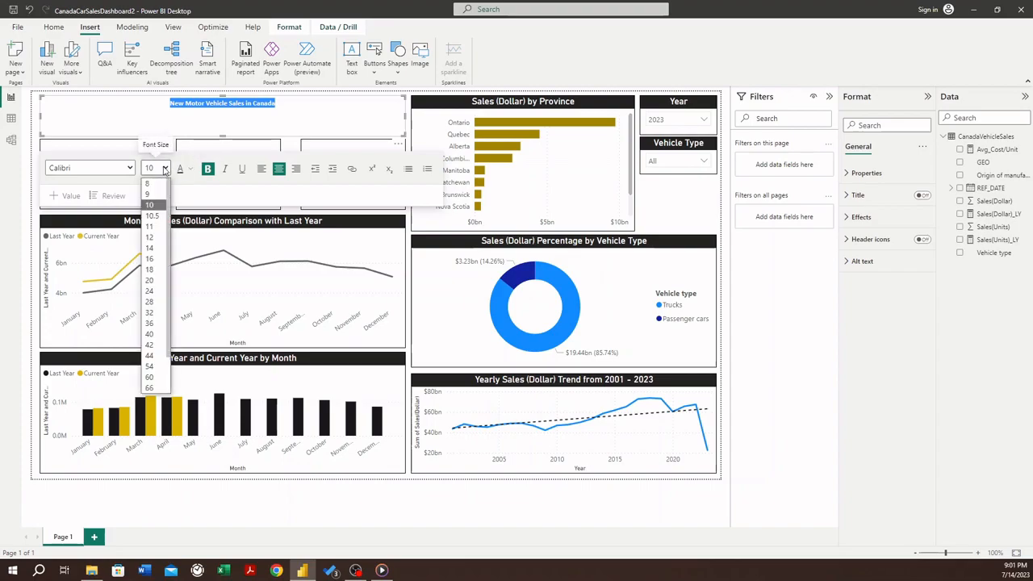
pyautogui.click(150, 302)
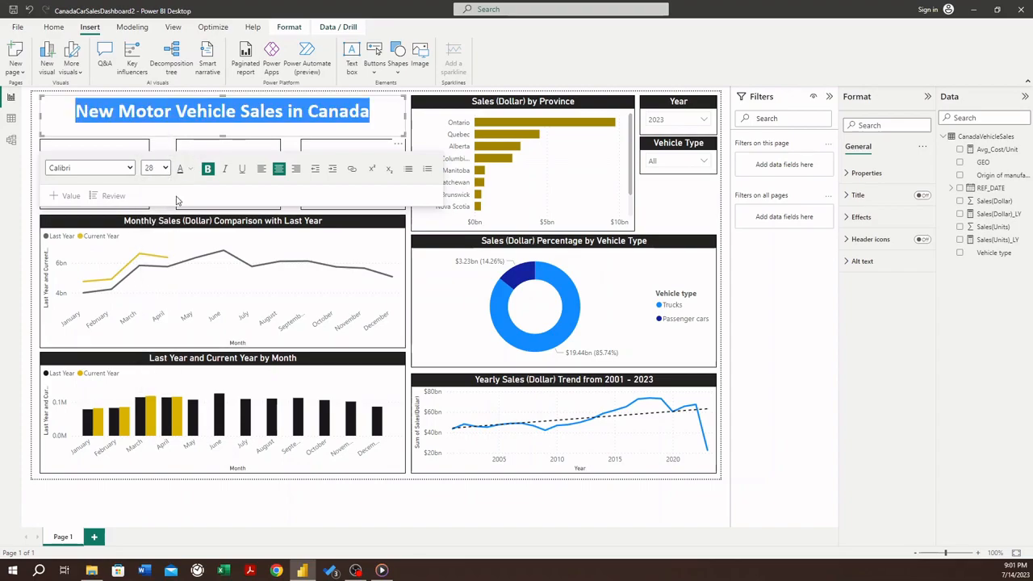
# - Try the Constantia, Cambria and DIN fonts on the dashboard title, and return it to Calibri
pyautogui.click(167, 170)
pyautogui.click(130, 168)
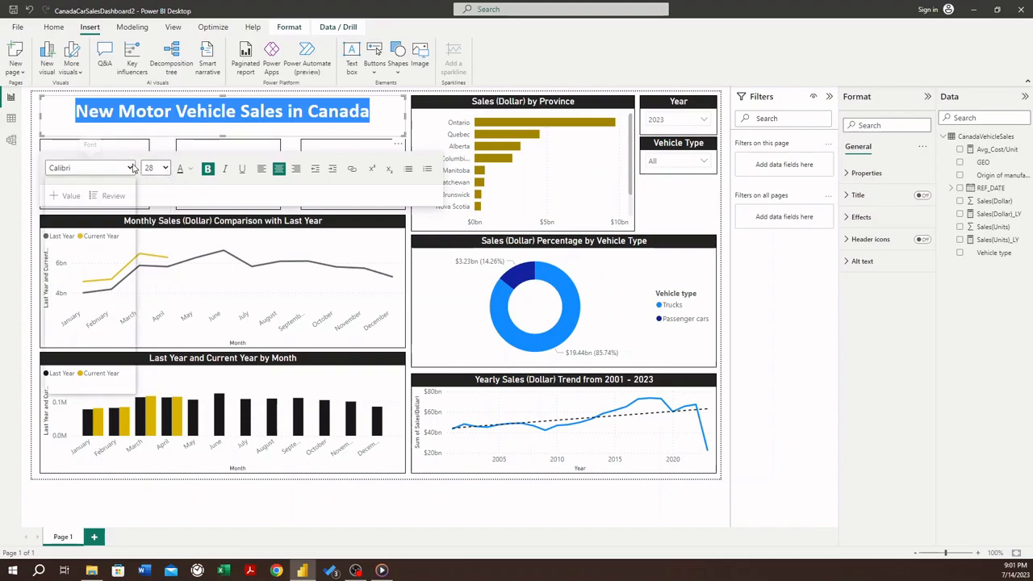
pyautogui.click(85, 280)
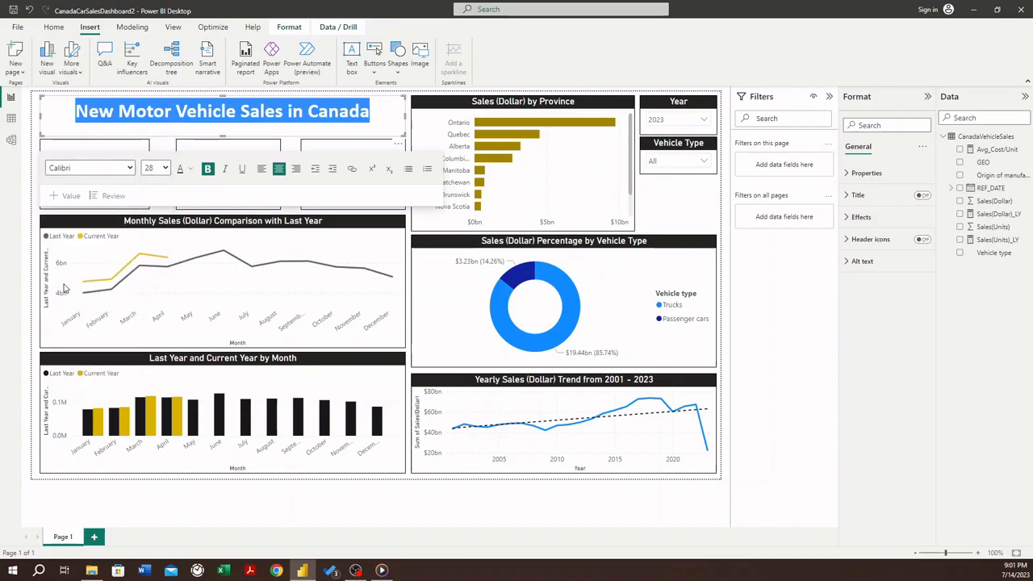
pyautogui.click(130, 170)
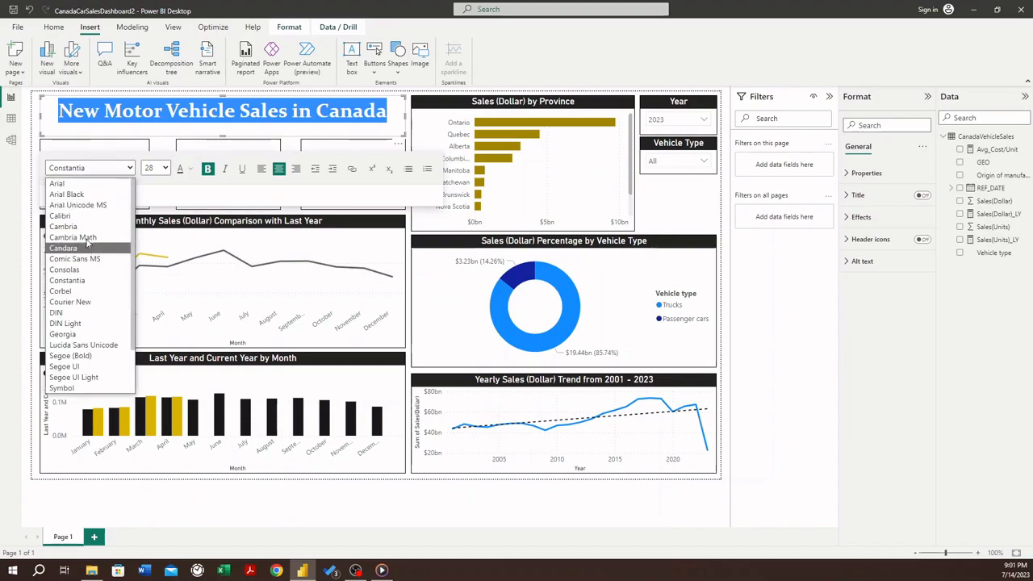
pyautogui.click(88, 227)
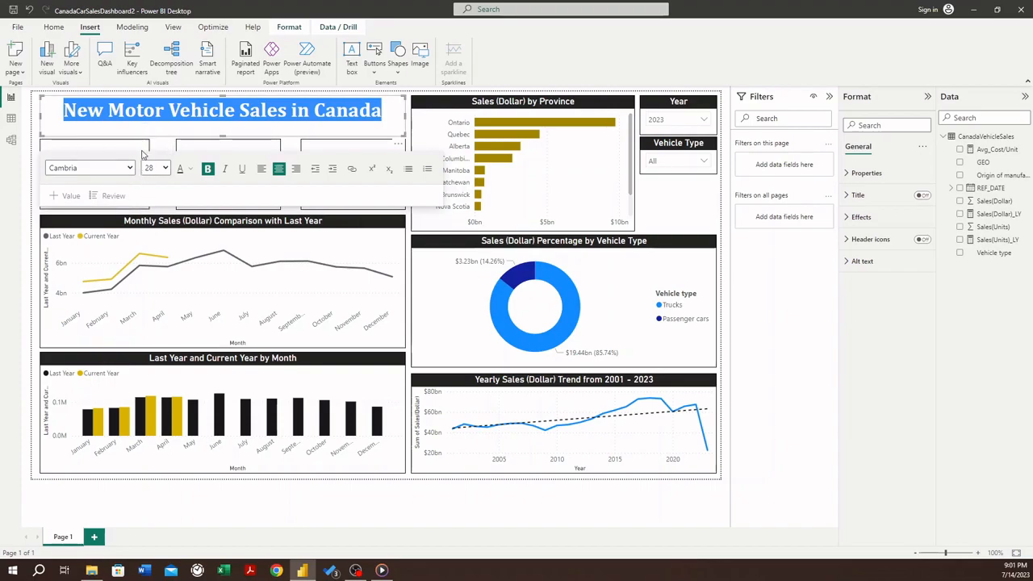
pyautogui.click(98, 170)
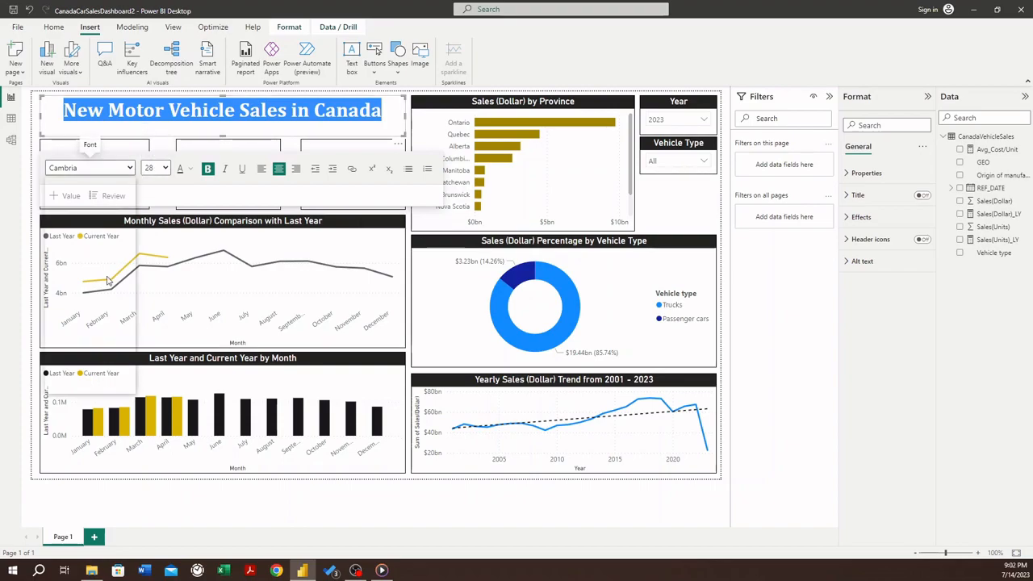
pyautogui.click(96, 315)
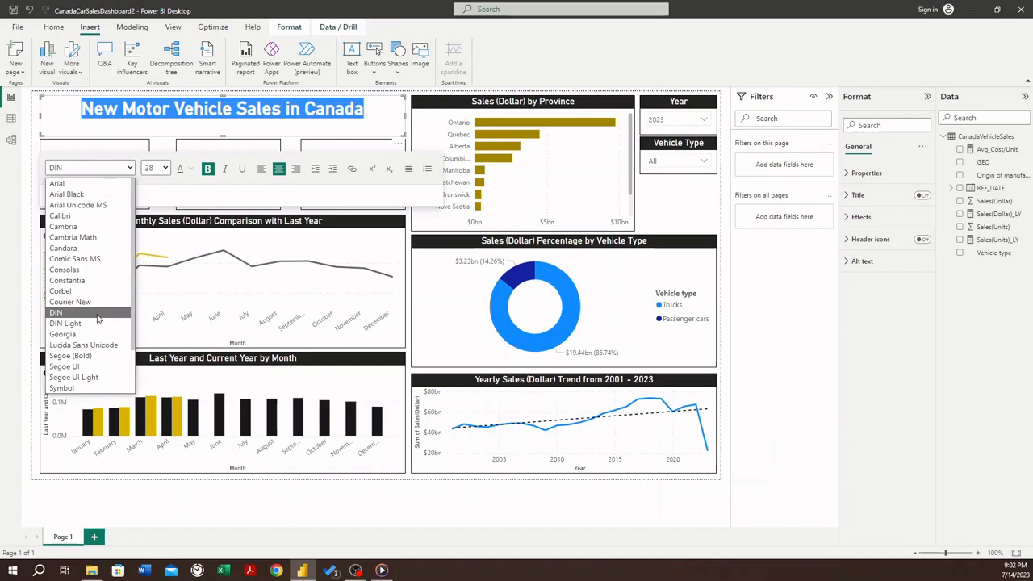
pyautogui.click(84, 222)
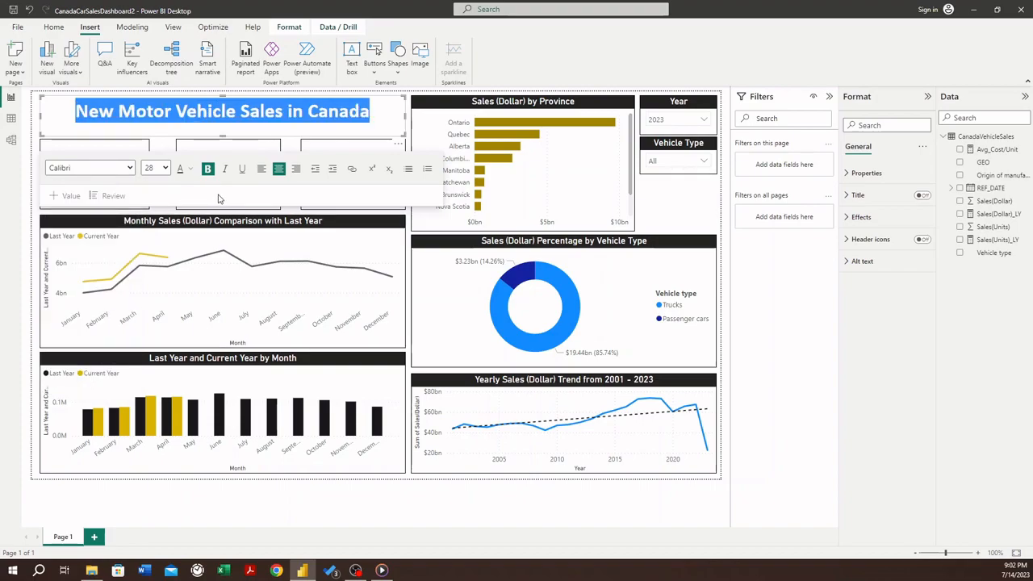
# - Set the font color of the entire dashboard title text to white
pyautogui.click(248, 131)
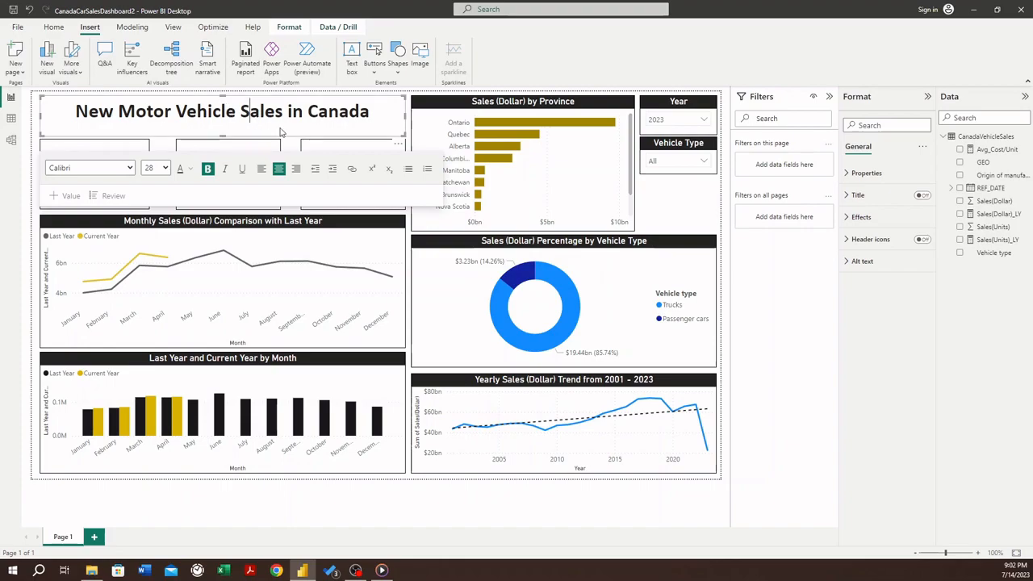
pyautogui.hotkey('ctrl', 'a')
pyautogui.click(190, 169)
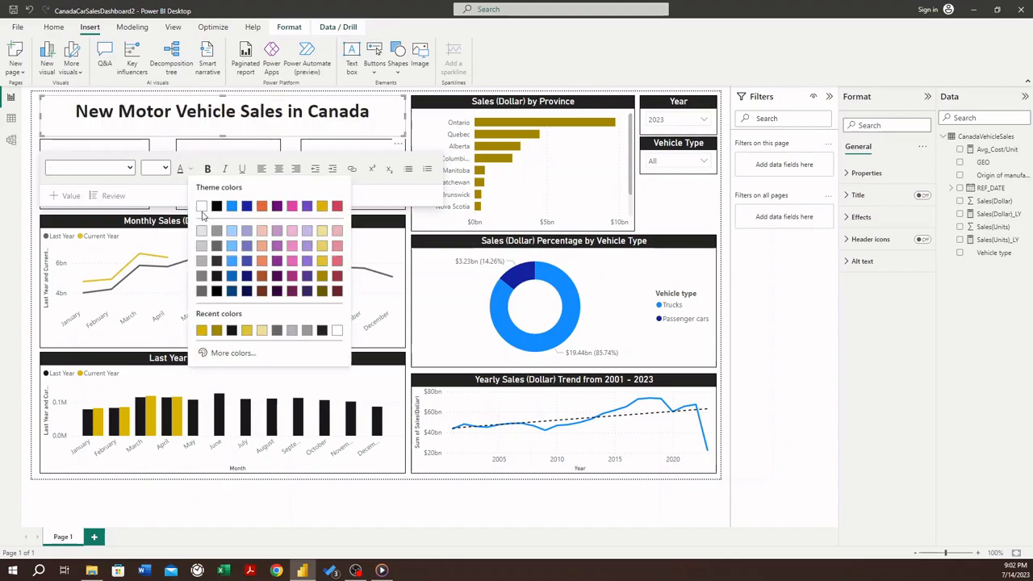
pyautogui.click(201, 206)
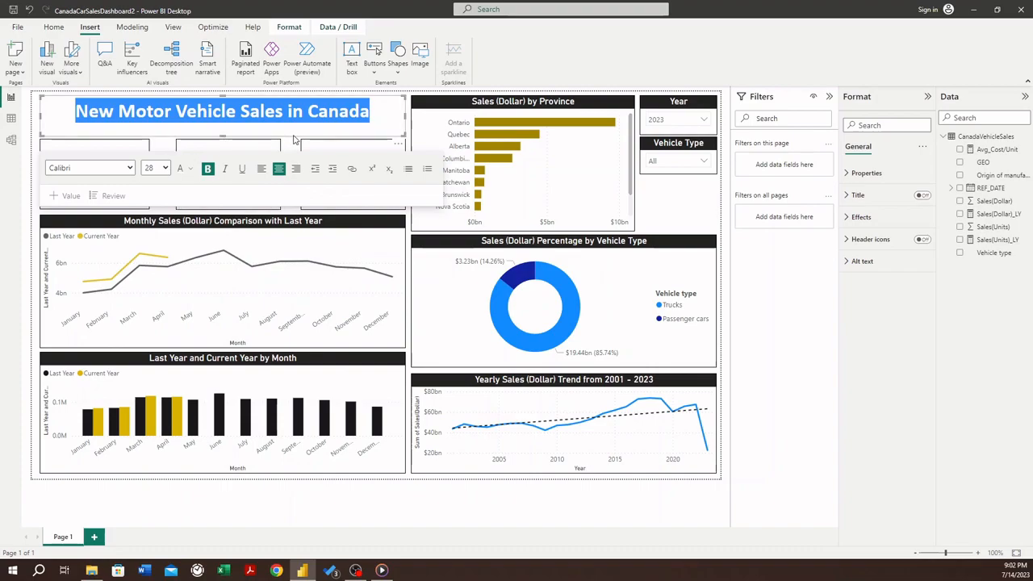
# - Set the title text box's background color to Black, 40% lighter
pyautogui.click(848, 218)
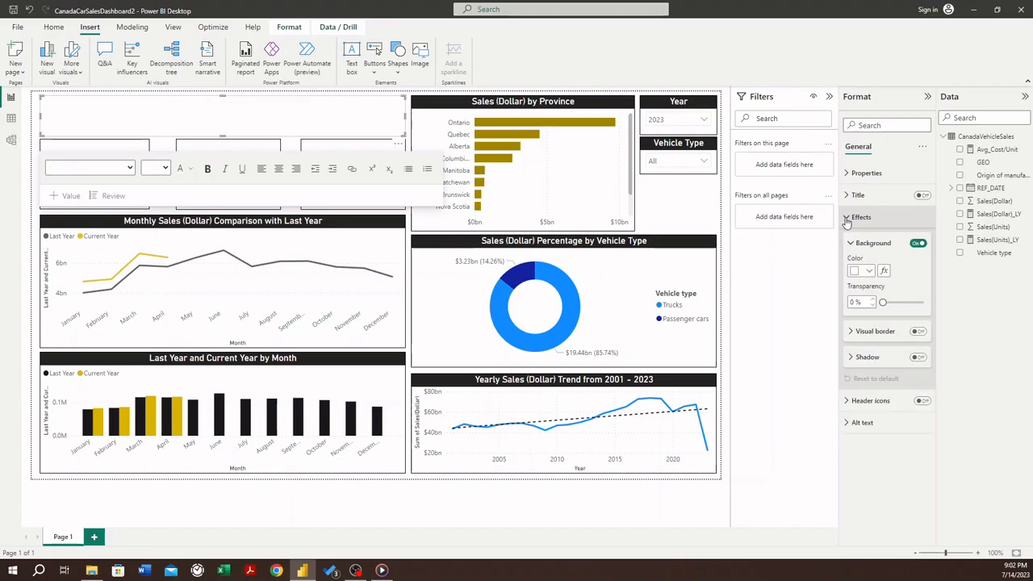
pyautogui.click(869, 271)
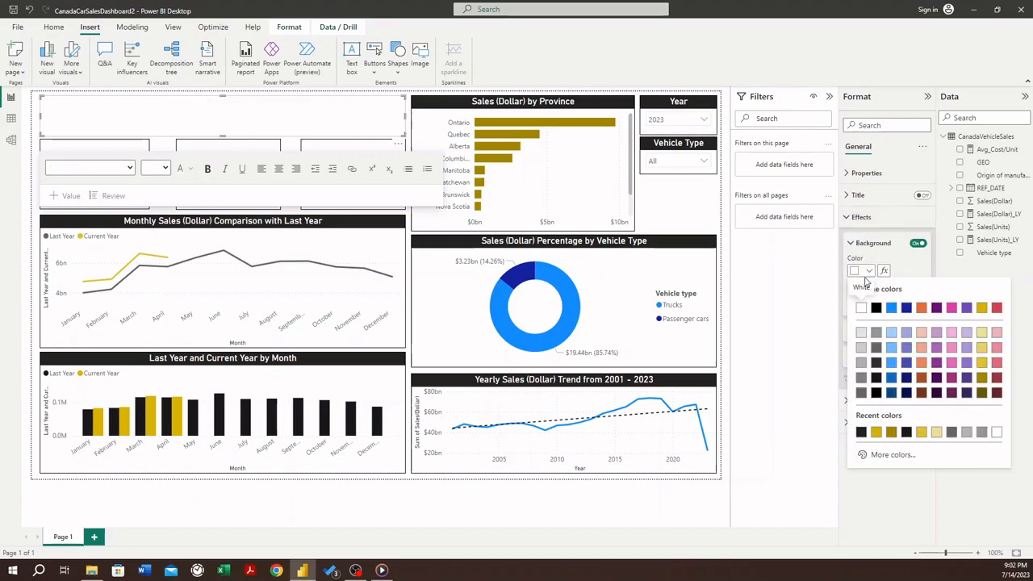
pyautogui.click(875, 348)
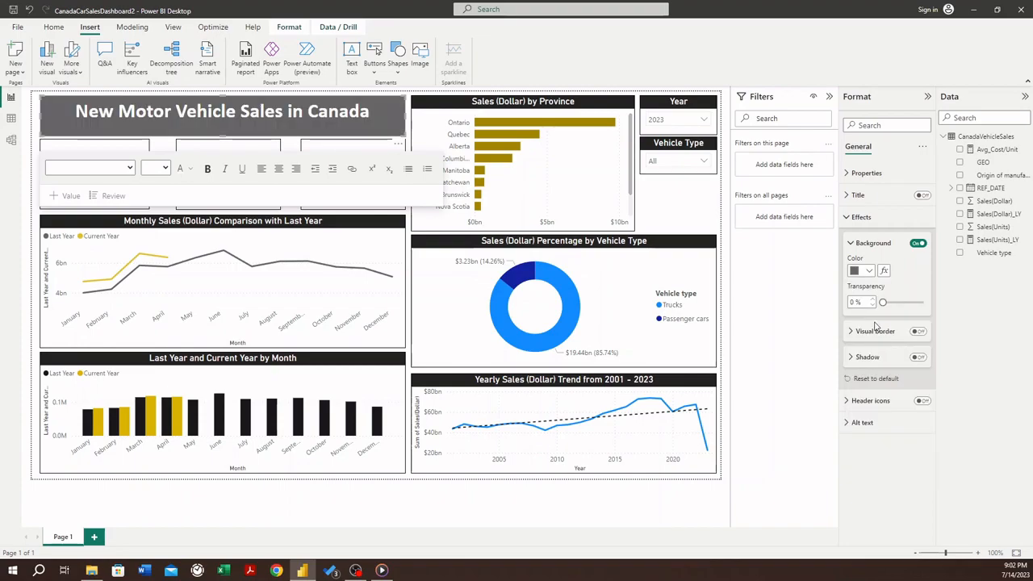
pyautogui.click(846, 218)
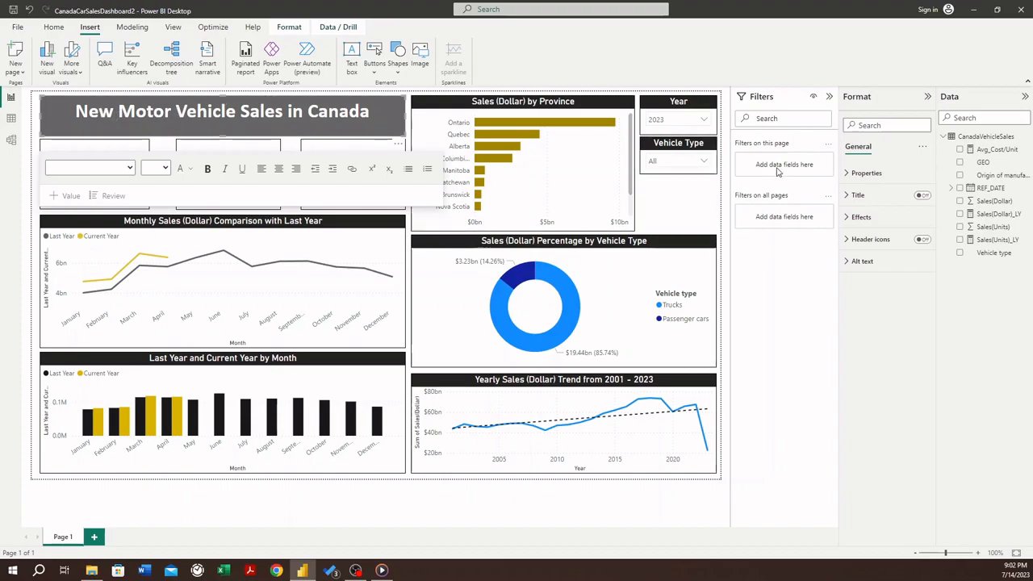
# - Increase the title text box's top padding to 11 px and deselect the text box
pyautogui.click(847, 174)
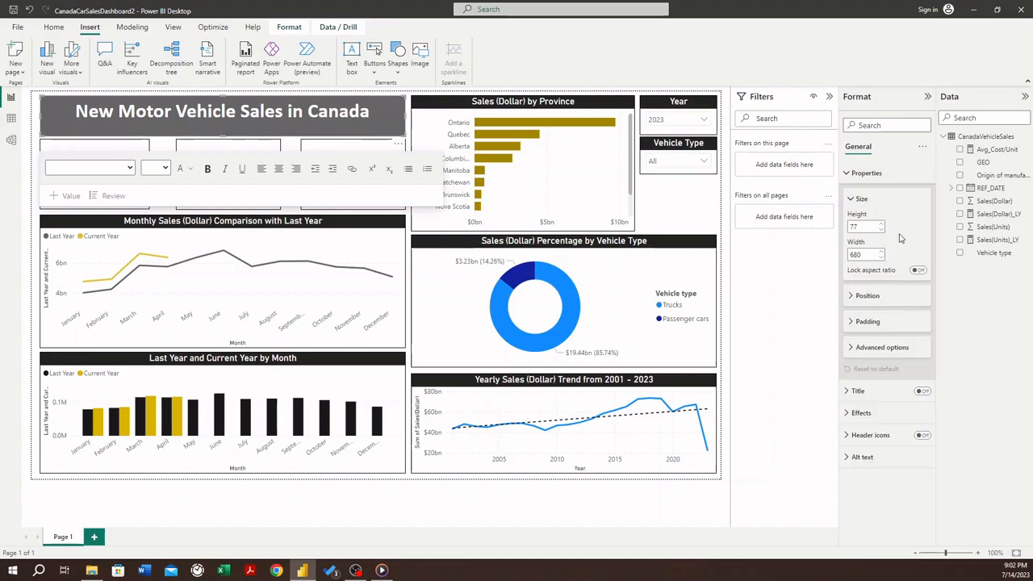
pyautogui.click(854, 323)
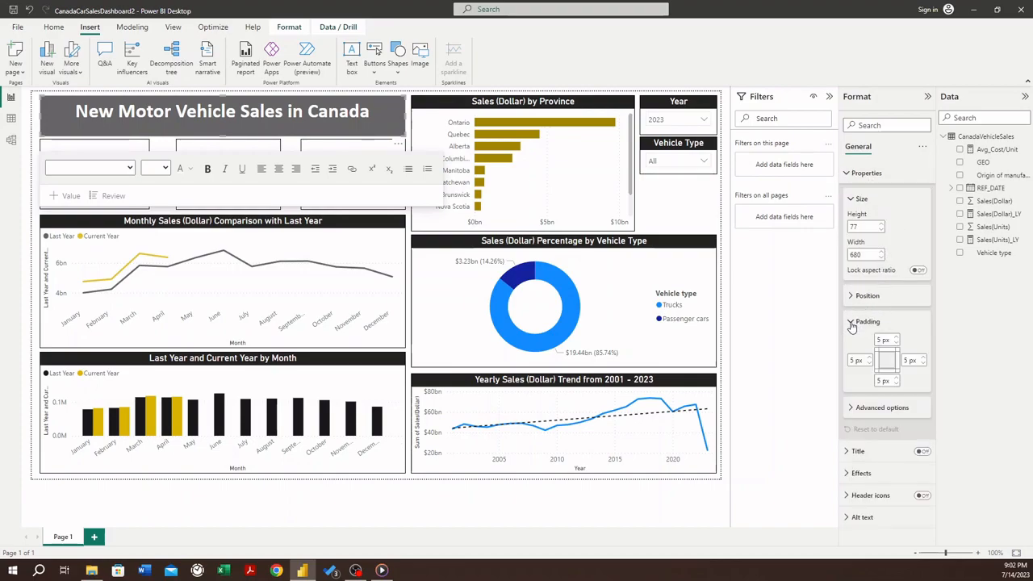
pyautogui.click(896, 339)
pyautogui.click(896, 339)
pyautogui.click(896, 339)
pyautogui.click(895, 340)
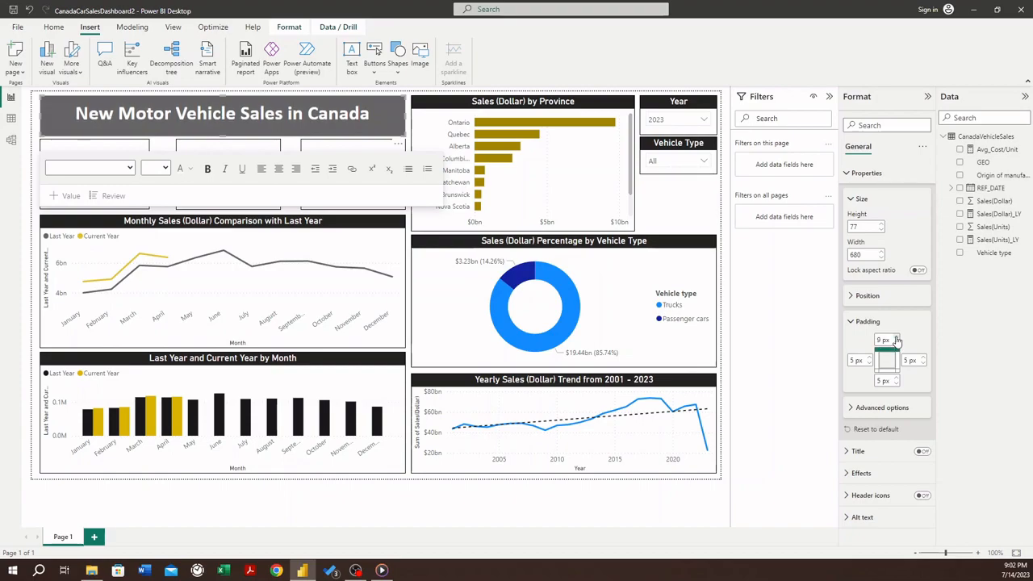
pyautogui.click(895, 340)
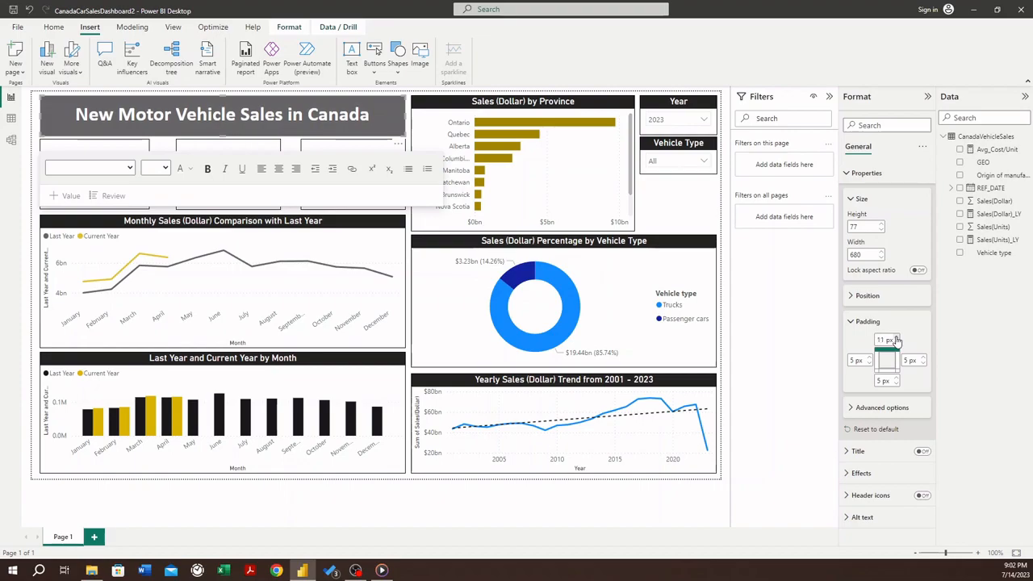
pyautogui.click(37, 121)
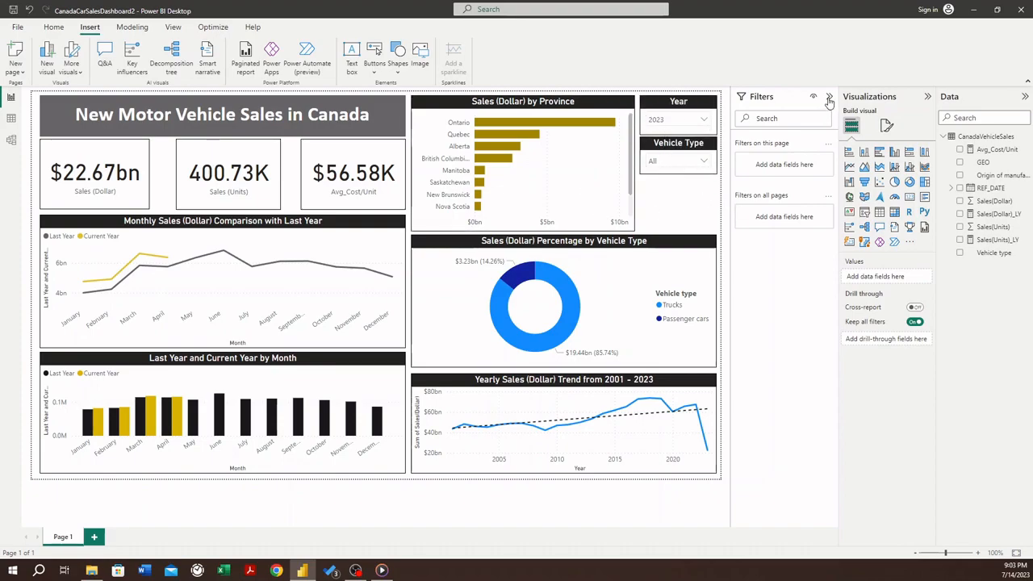
pyautogui.click(674, 121)
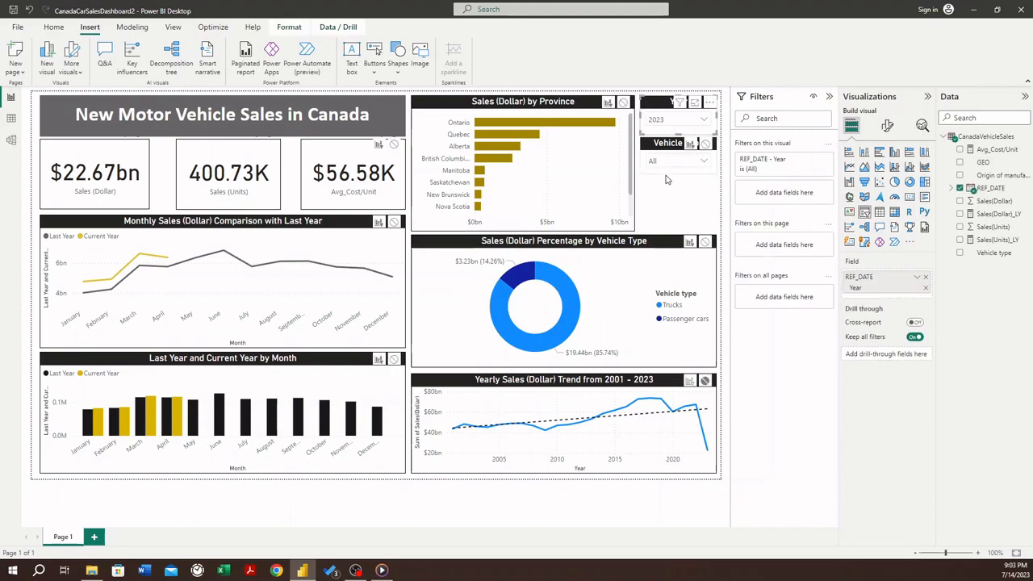
pyautogui.click(661, 184)
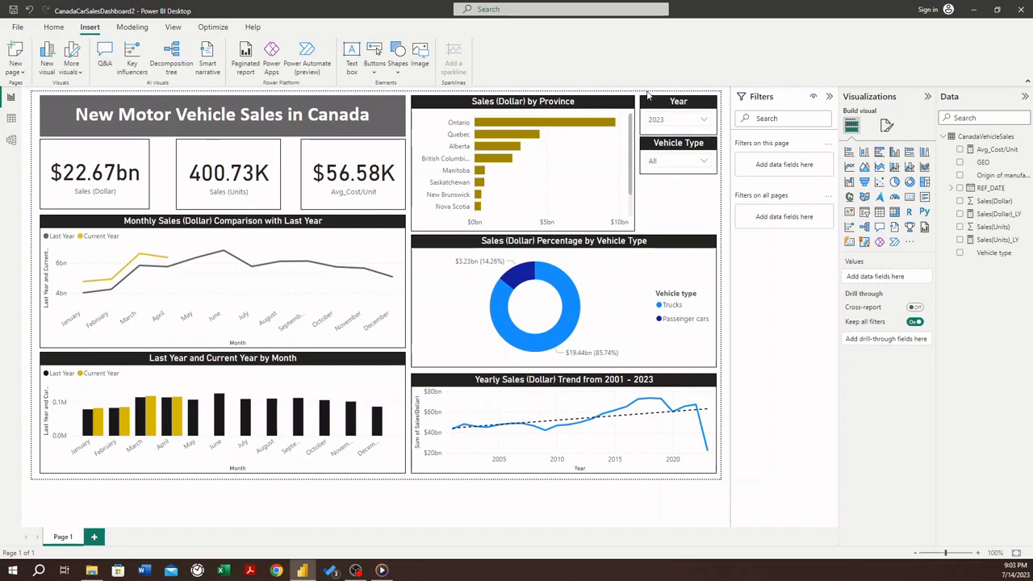
pyautogui.click(652, 105)
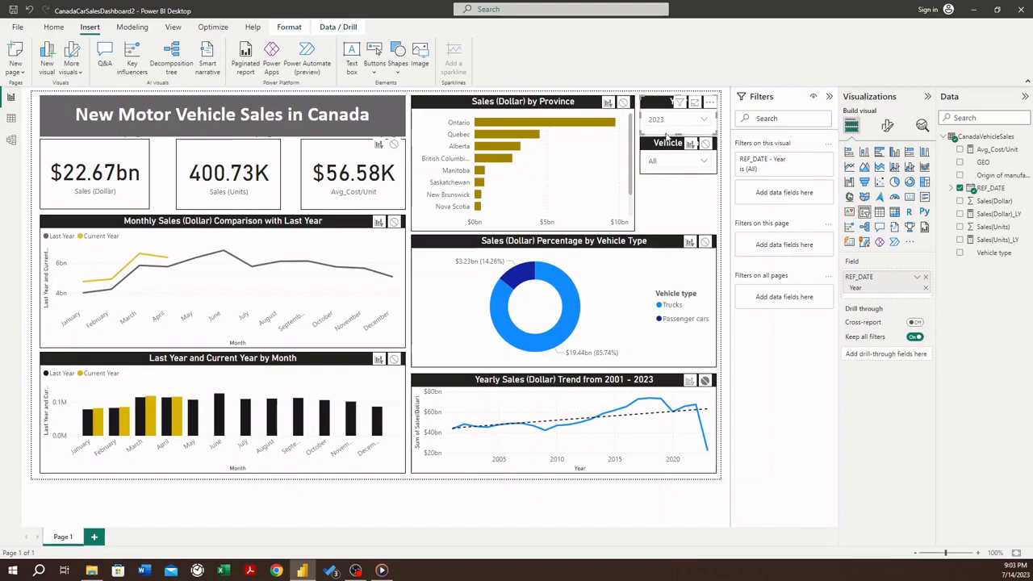
pyautogui.click(658, 193)
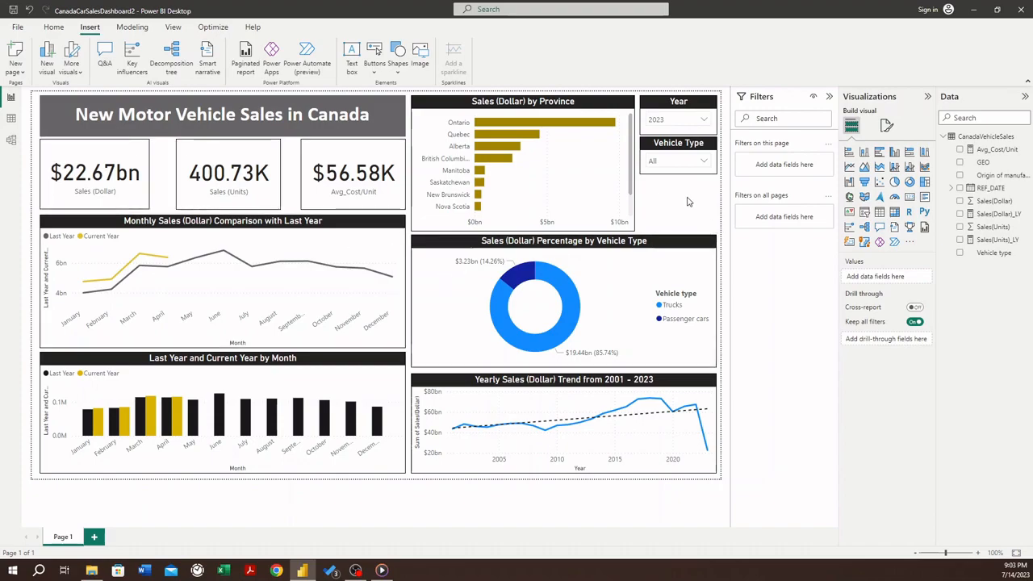
pyautogui.click(886, 128)
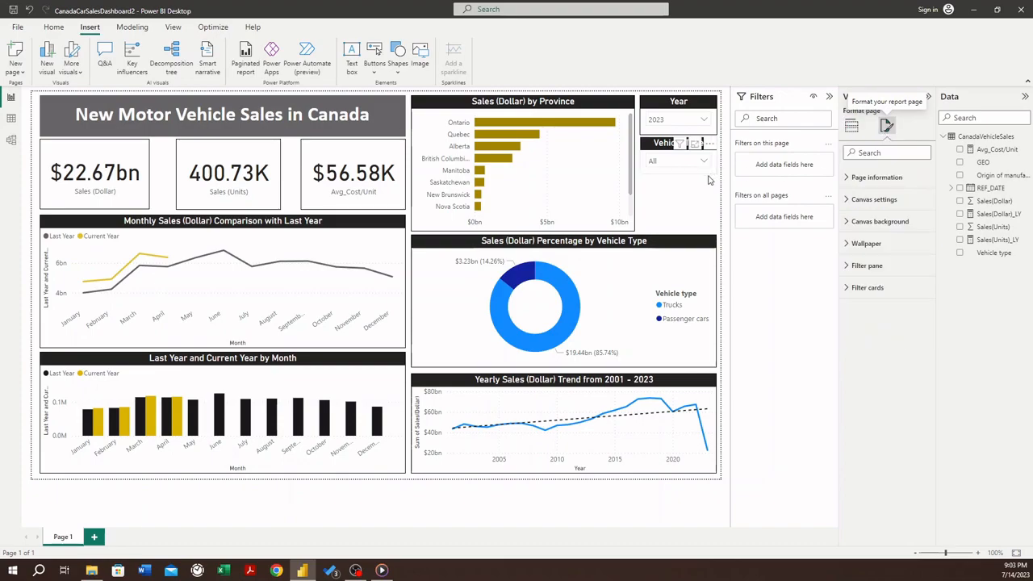
pyautogui.click(851, 125)
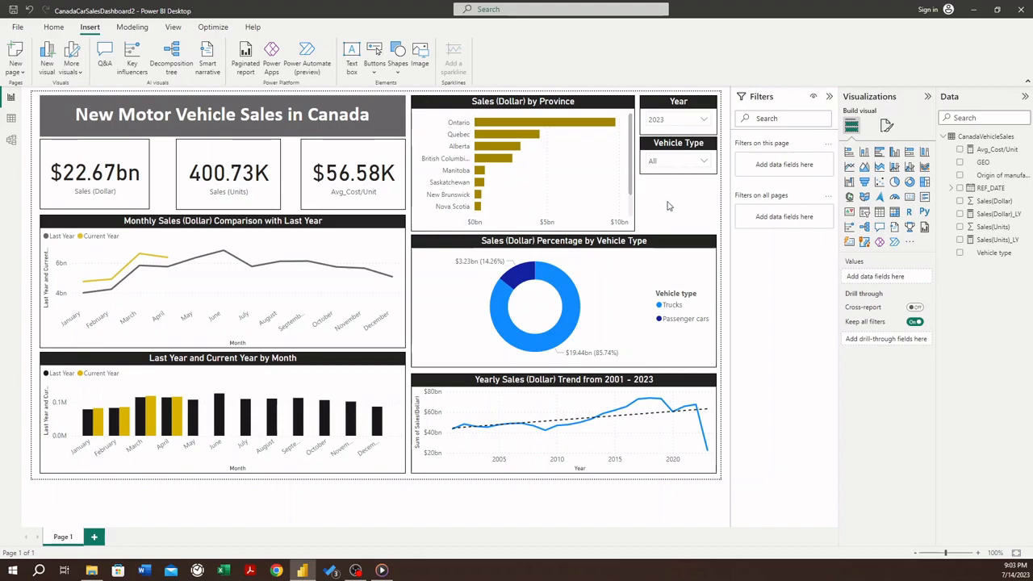
# - Set the page's canvas background to a light yellow theme tint with 0% transparency, and save the report
pyautogui.click(887, 123)
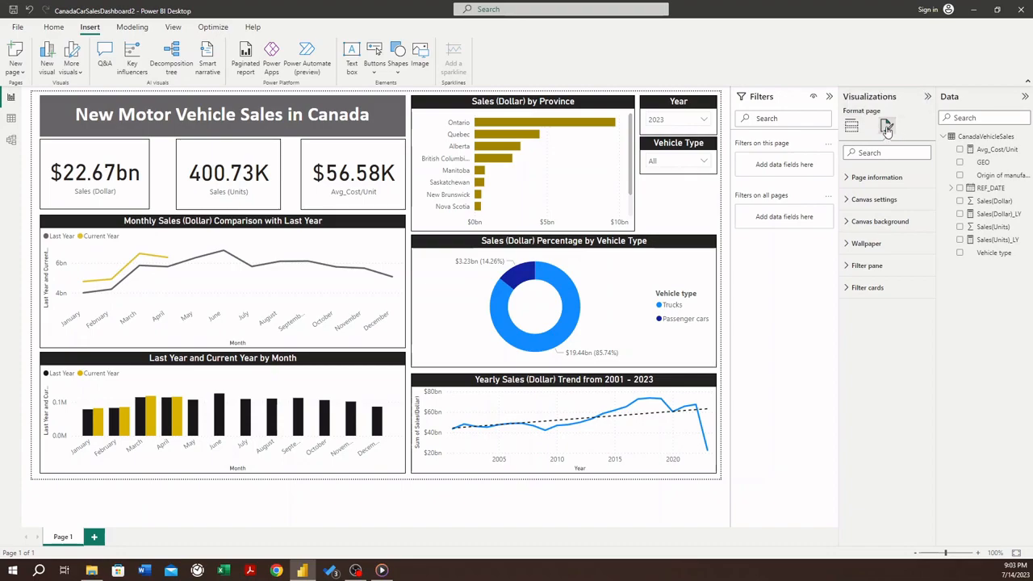
pyautogui.click(846, 223)
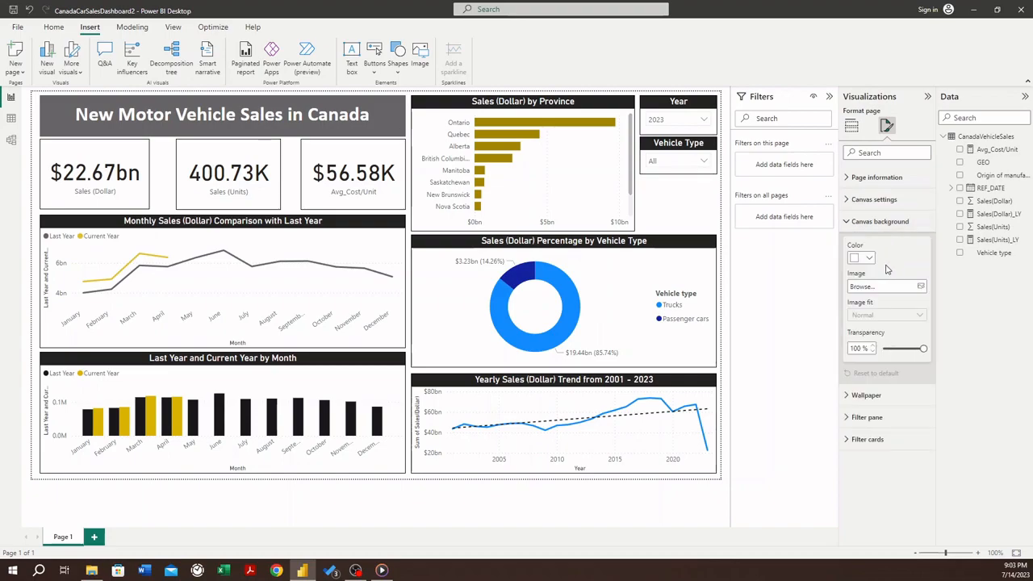
pyautogui.click(868, 258)
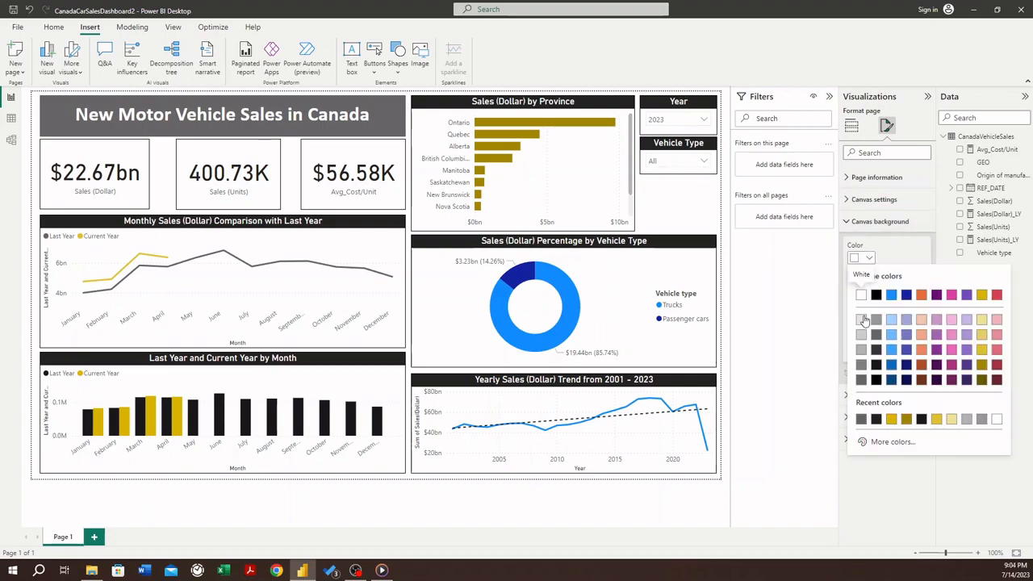
pyautogui.click(981, 324)
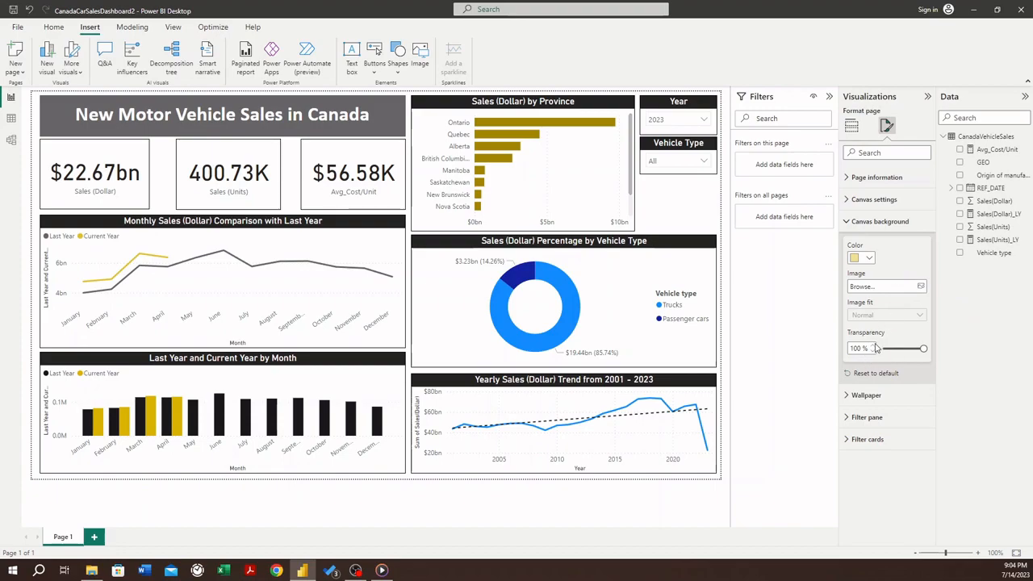
pyautogui.moveTo(923, 349); pyautogui.dragTo(881, 354)
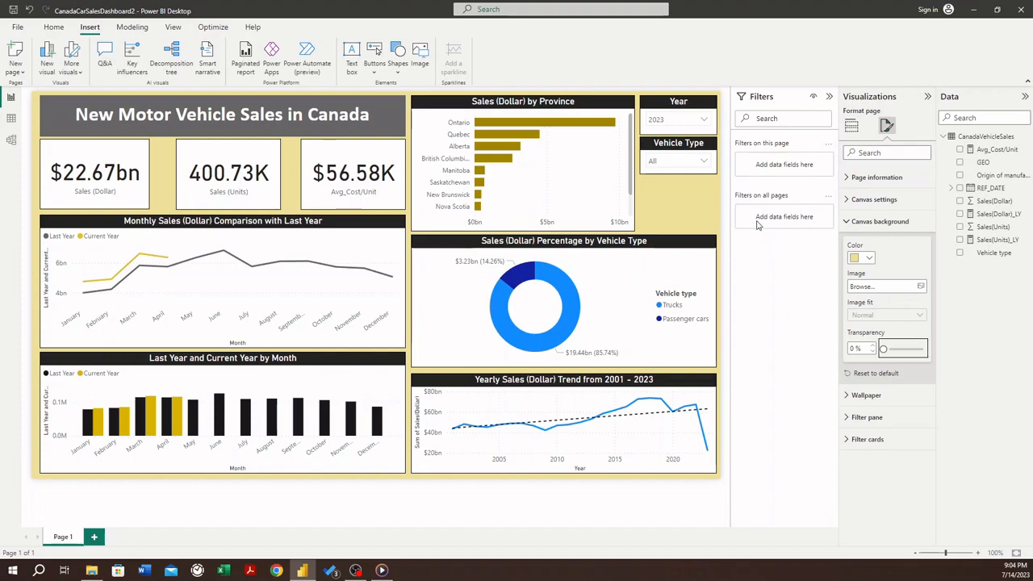
pyautogui.click(669, 207)
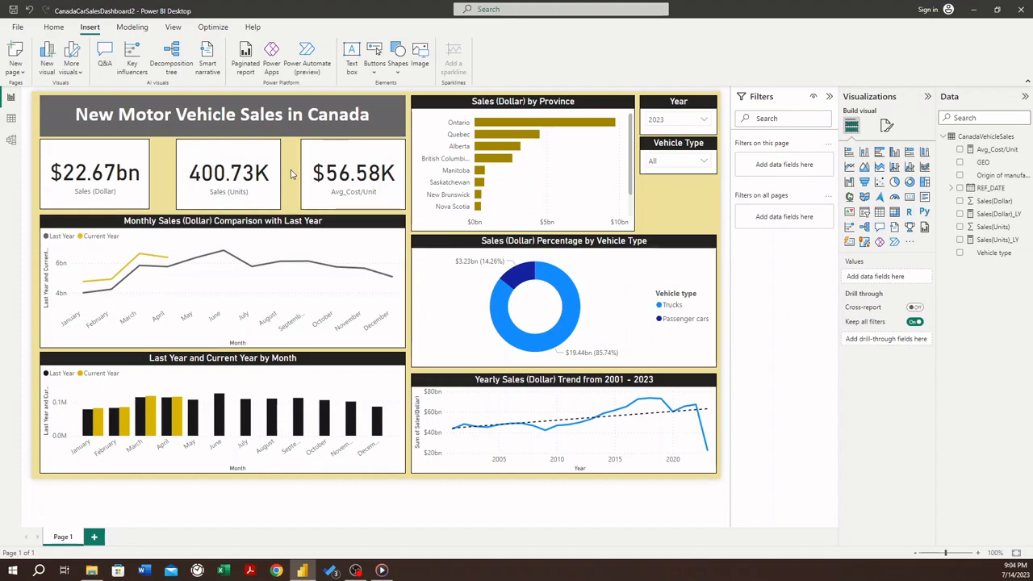
pyautogui.click(16, 27)
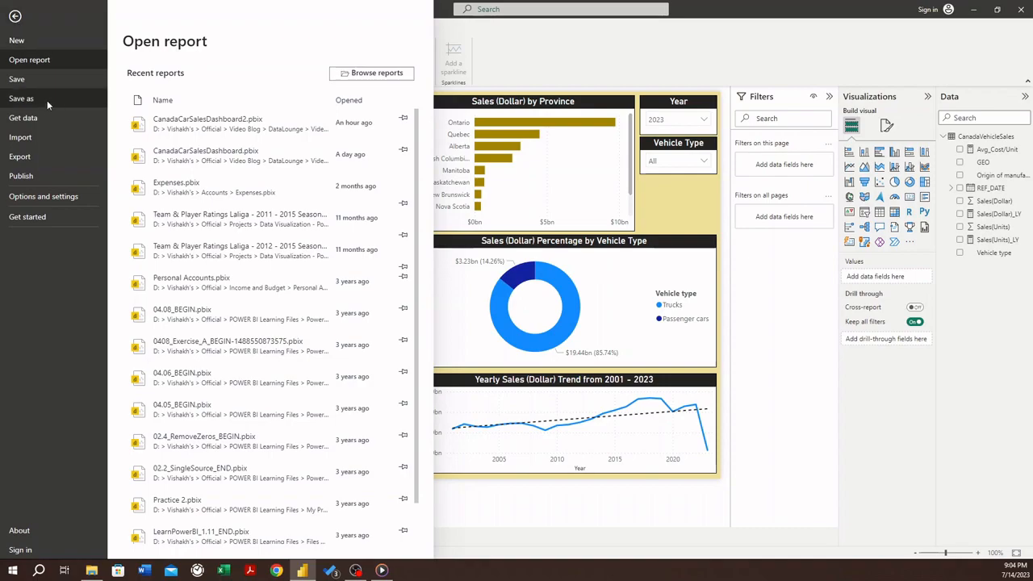
pyautogui.click(41, 79)
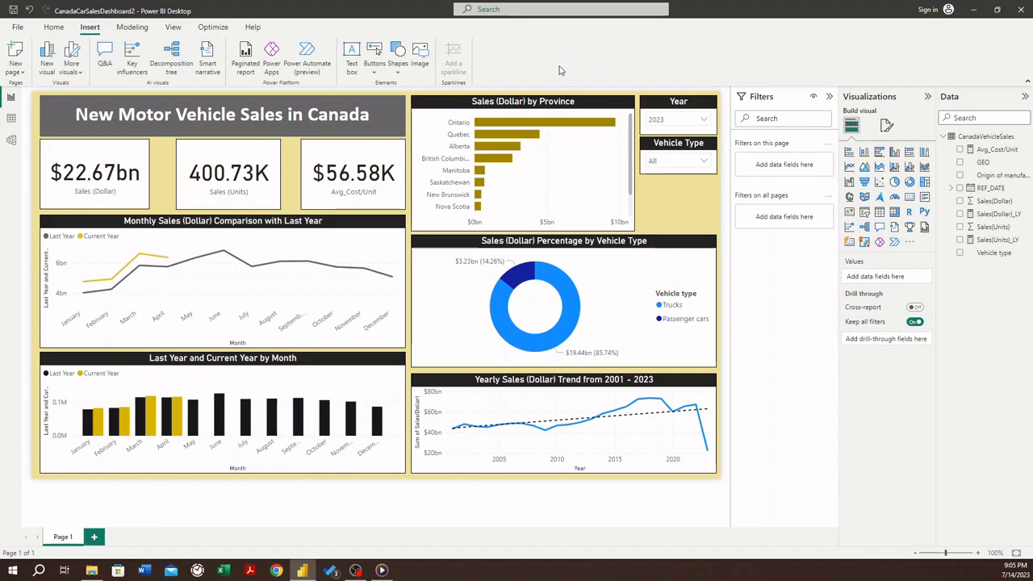
# - Filter the dashboard by year 2001 and by year 2010 in the Year slicer to check how the visuals respond
pyautogui.click(705, 121)
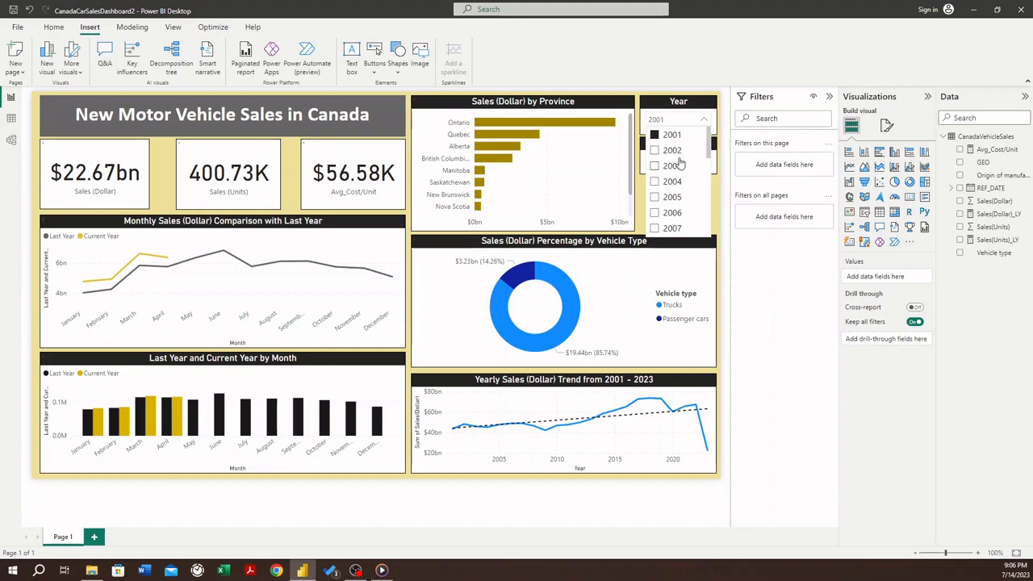
pyautogui.click(671, 135)
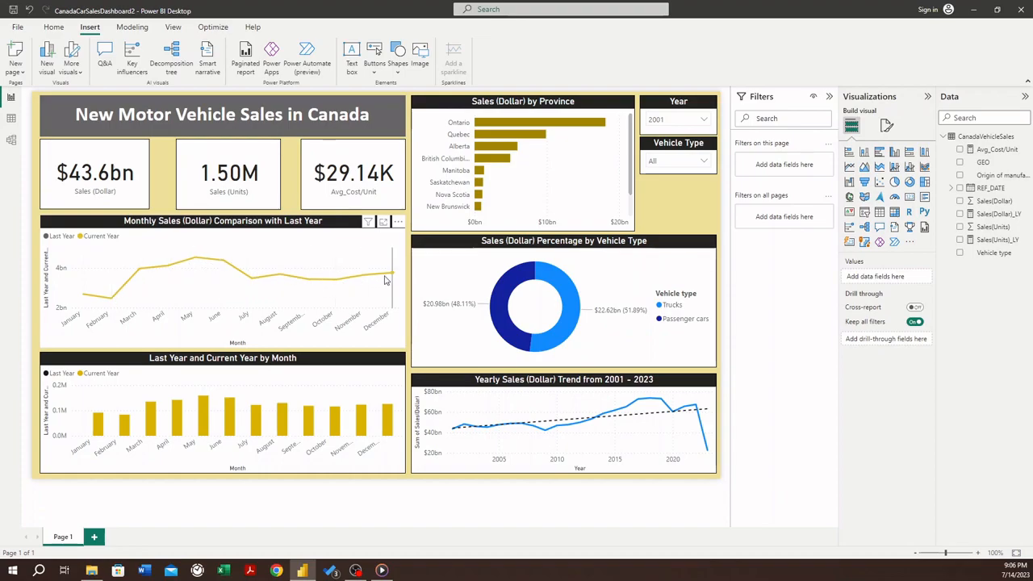
pyautogui.click(705, 120)
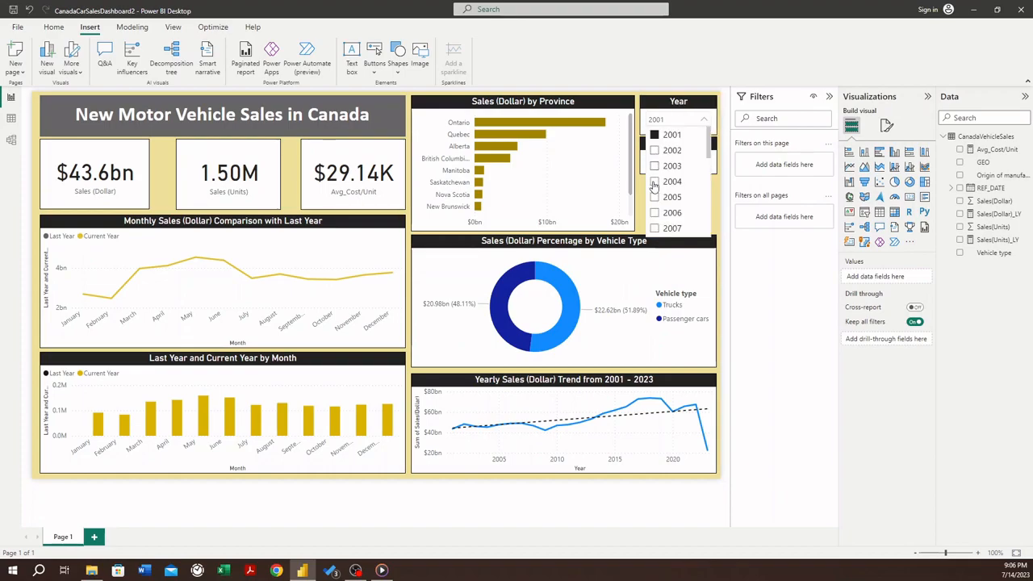
pyautogui.scroll(-4, 653, 194)
pyautogui.scroll(1, 703, 202)
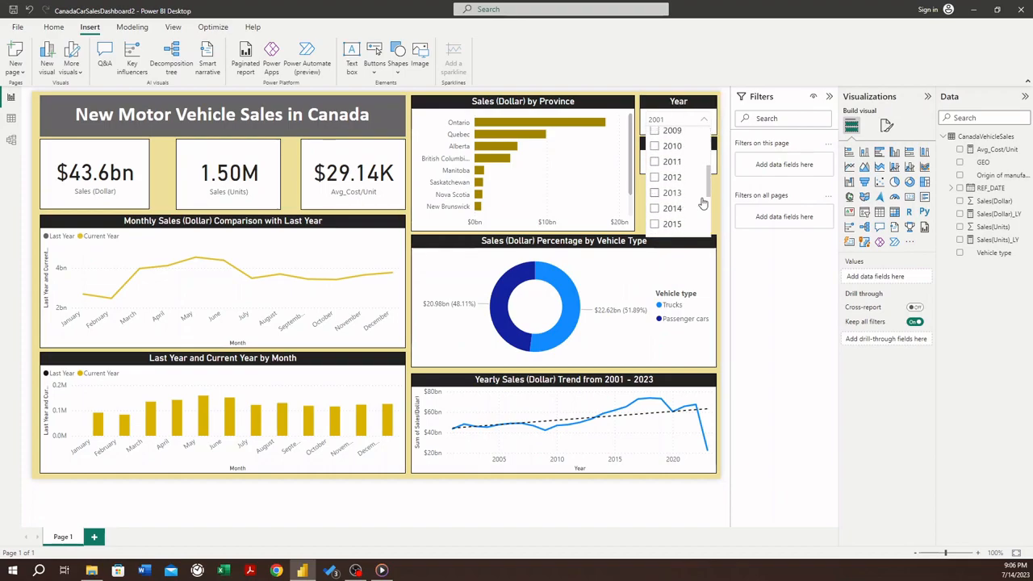
pyautogui.click(654, 145)
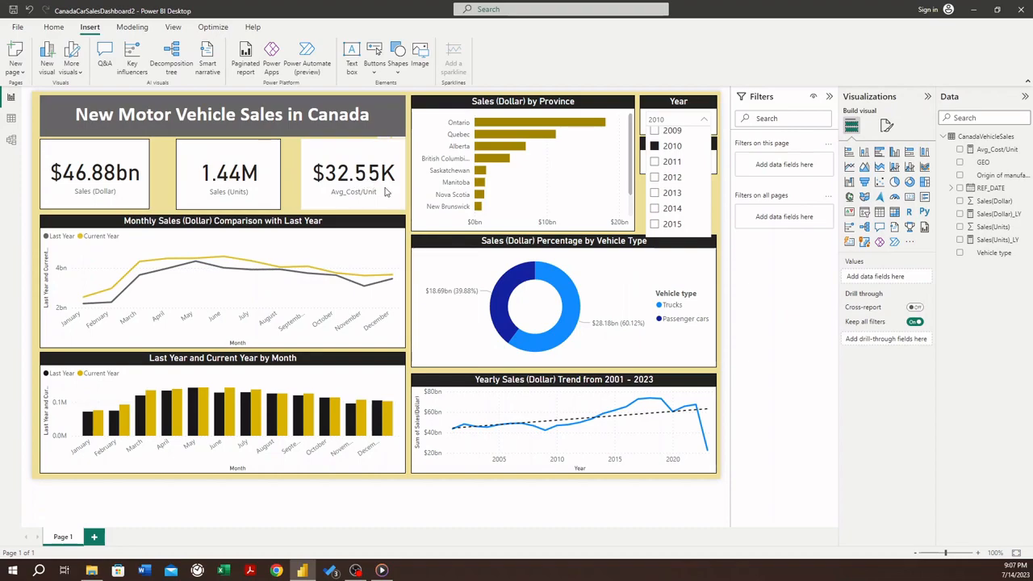
# - Filter the dashboard by year 2008 and by year 2009 to examine the monthly sales comparison with last year
pyautogui.scroll(1, 665, 185)
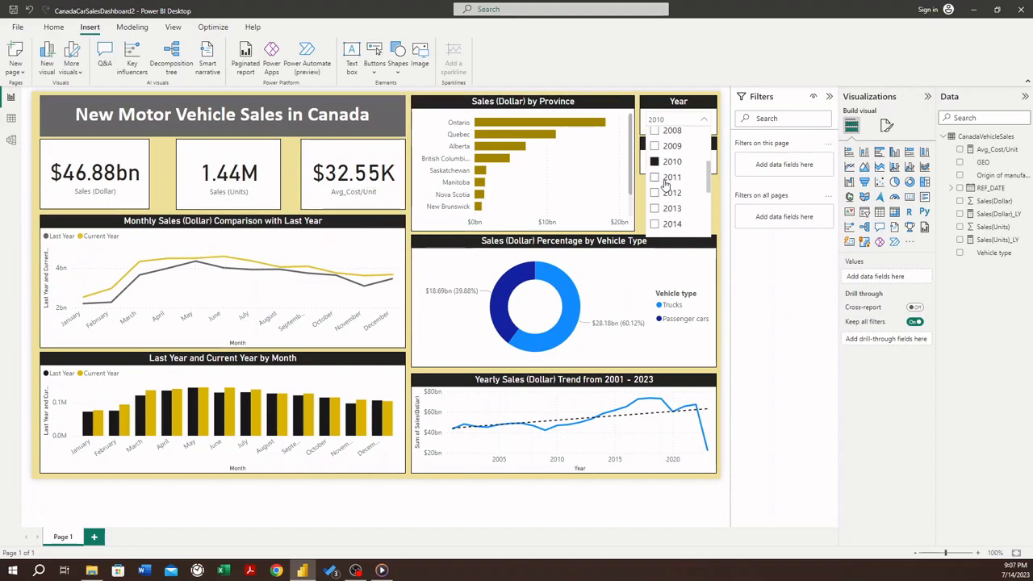
pyautogui.scroll(1, 659, 187)
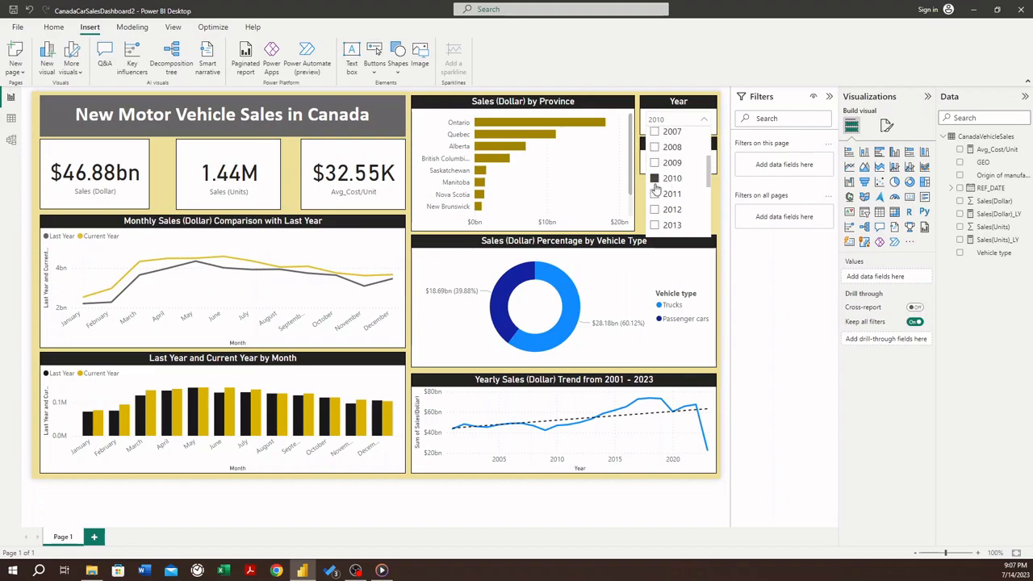
pyautogui.click(656, 149)
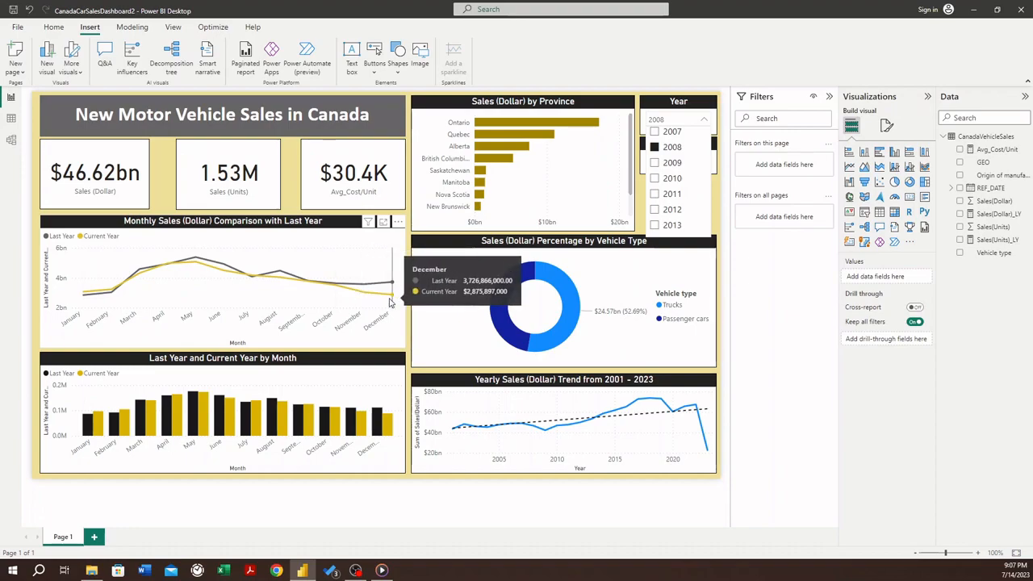
pyautogui.click(655, 164)
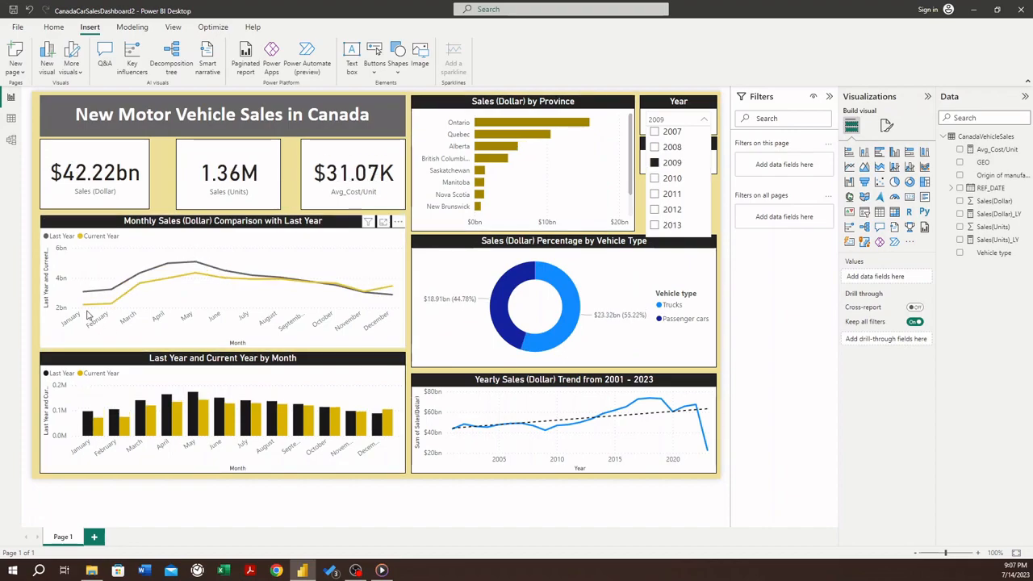
pyautogui.moveTo(108, 309)
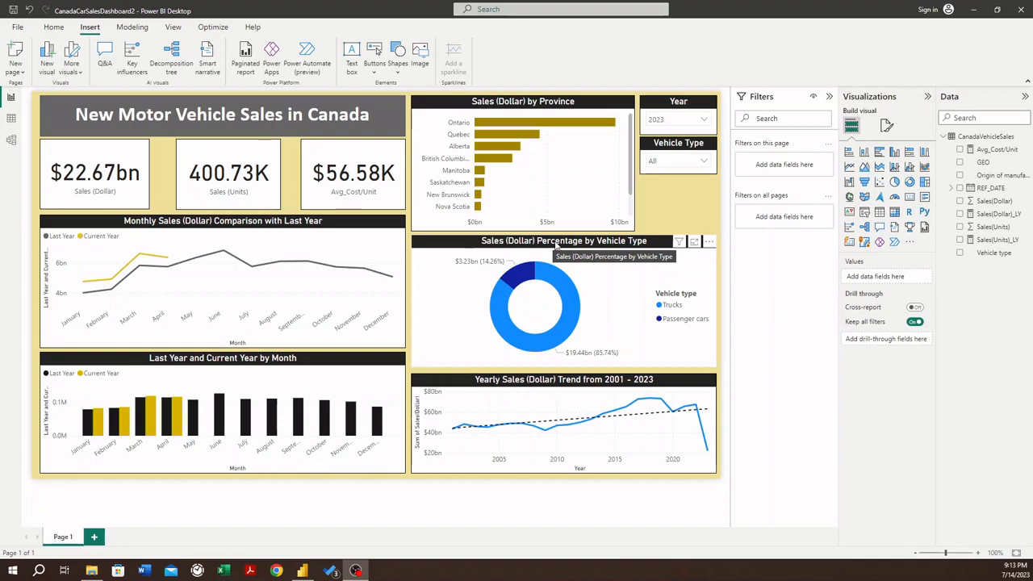
# - Set the Year slicer to 2022 and close its list of years
pyautogui.click(704, 122)
pyautogui.click(704, 122)
pyautogui.click(704, 122)
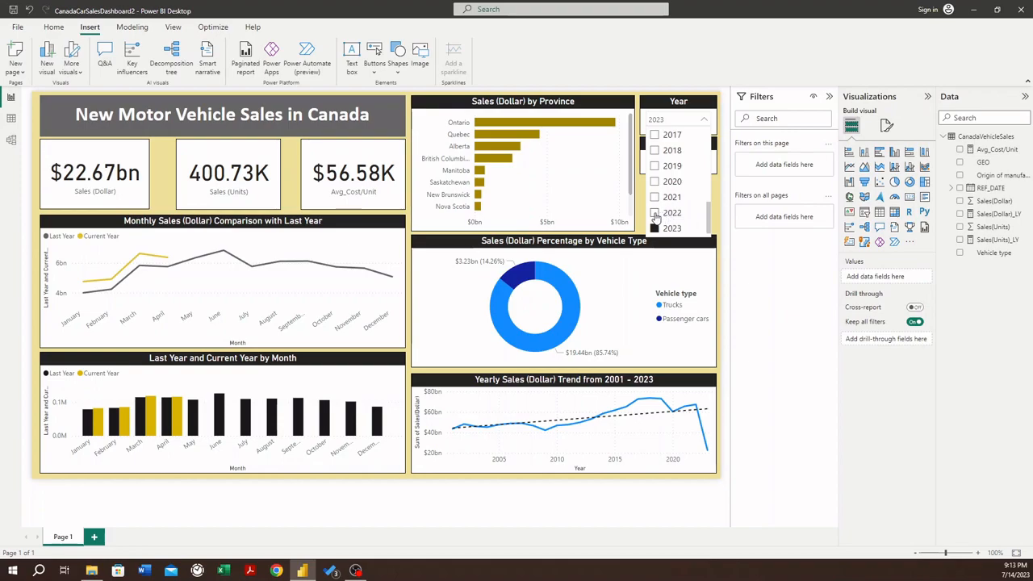
pyautogui.click(703, 119)
pyautogui.click(704, 120)
pyautogui.click(655, 213)
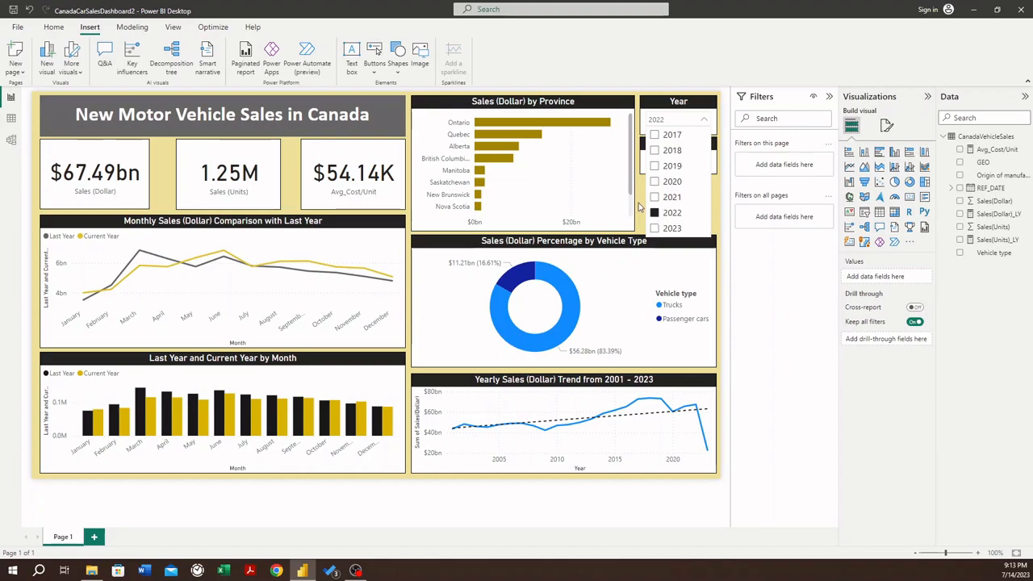
pyautogui.click(640, 204)
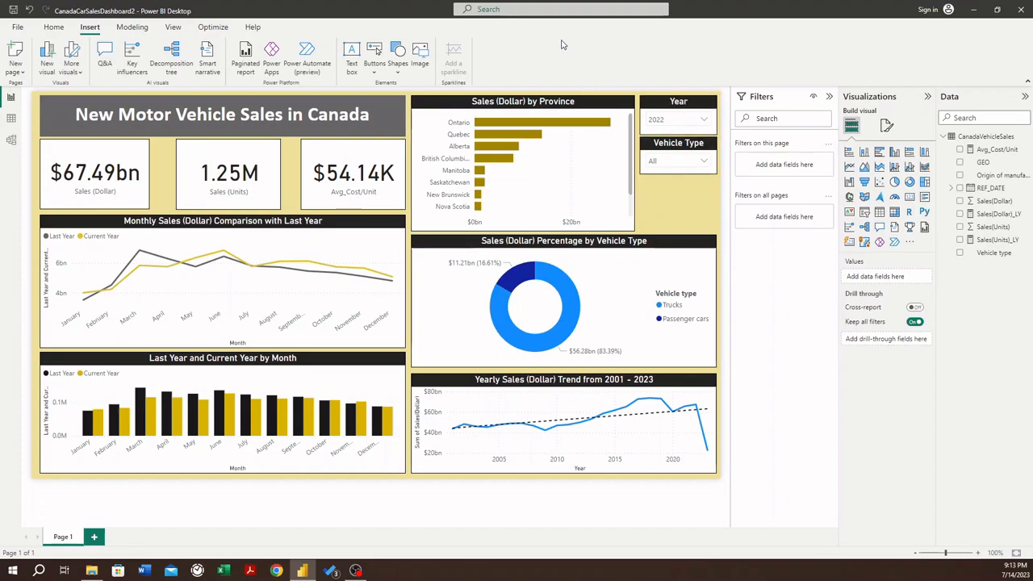
# - Export the current report to PDF
pyautogui.click(17, 29)
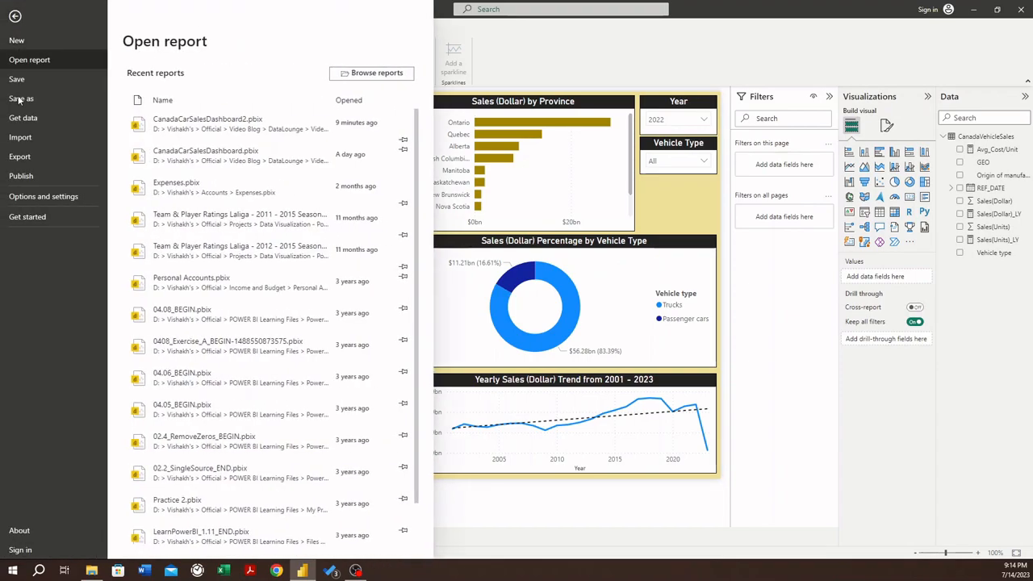
pyautogui.click(33, 160)
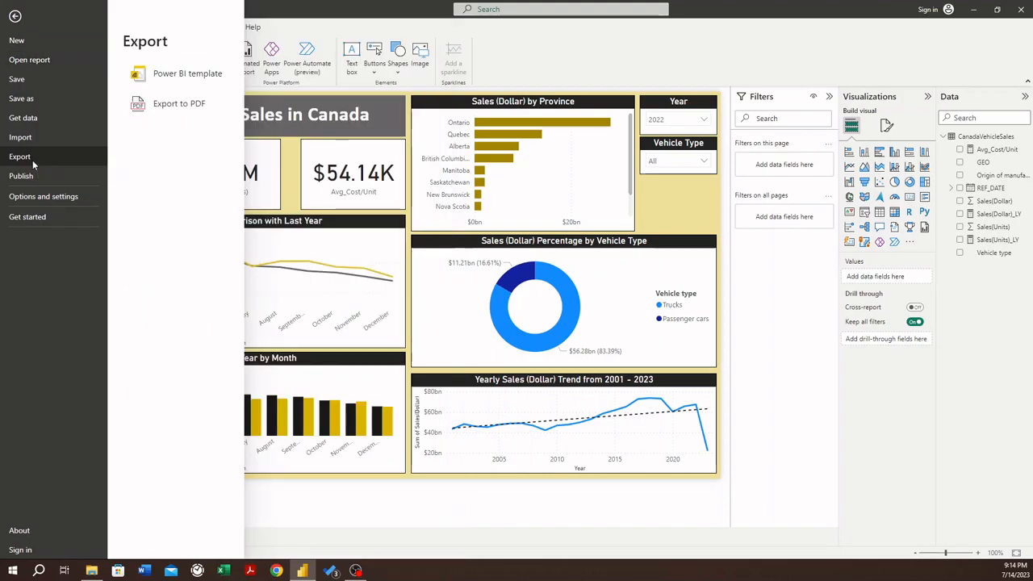
pyautogui.click(171, 112)
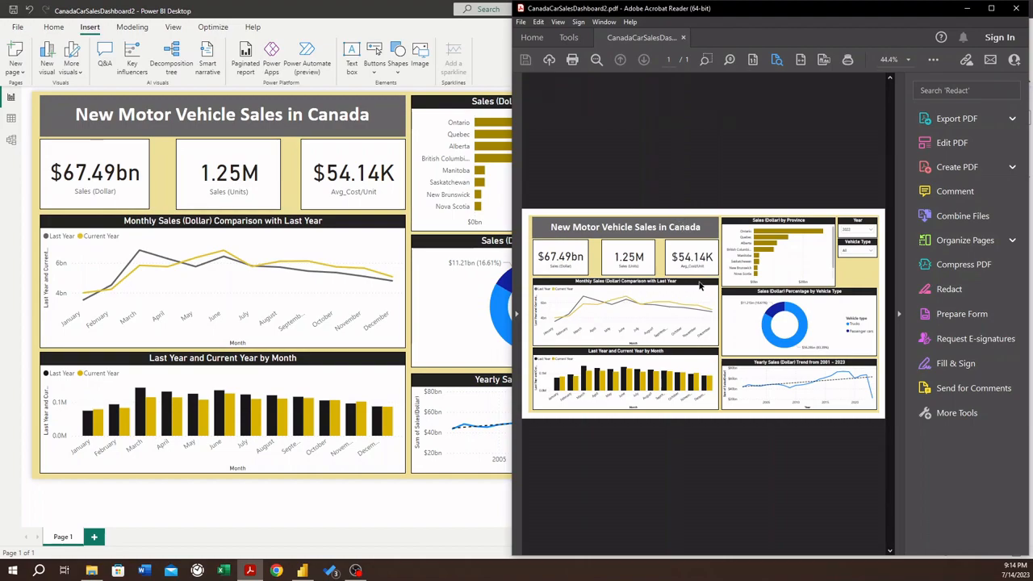
# - View the exported dashboard PDF full screen in Adobe Acrobat Reader, and minimize the window to return to Power BI Desktop
pyautogui.moveTo(790, 13); pyautogui.dragTo(628, 39)
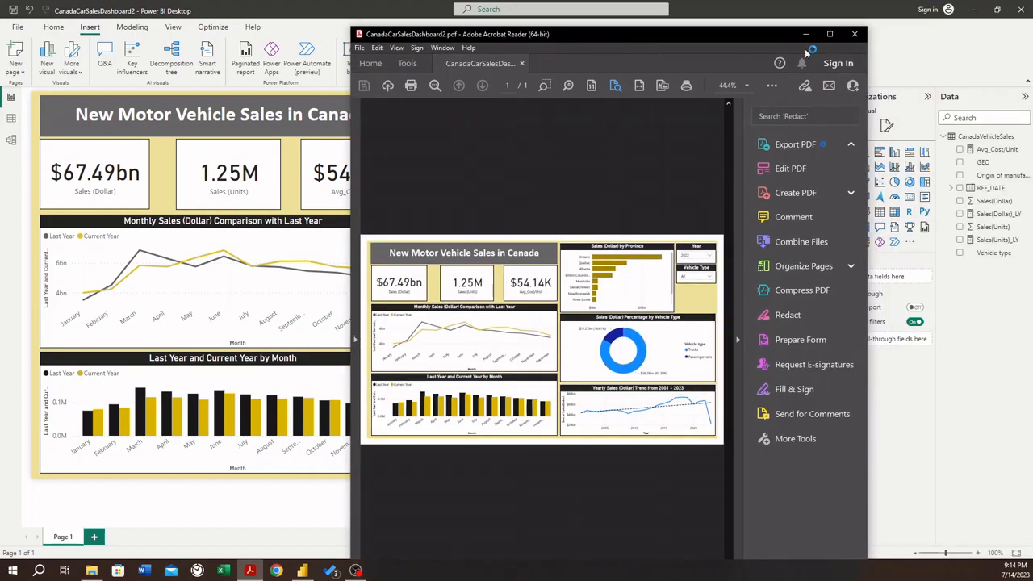
pyautogui.click(832, 35)
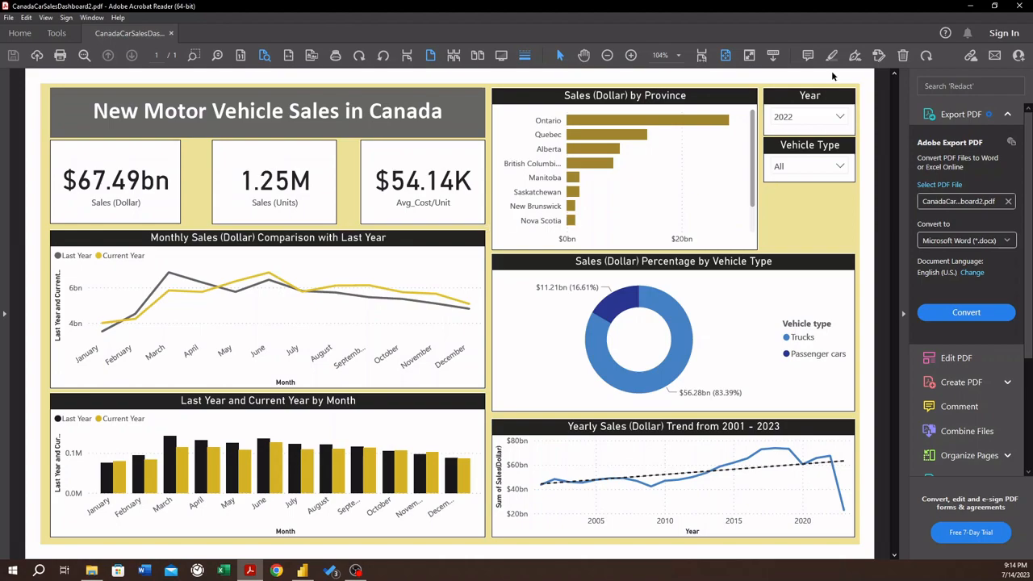
pyautogui.click(970, 6)
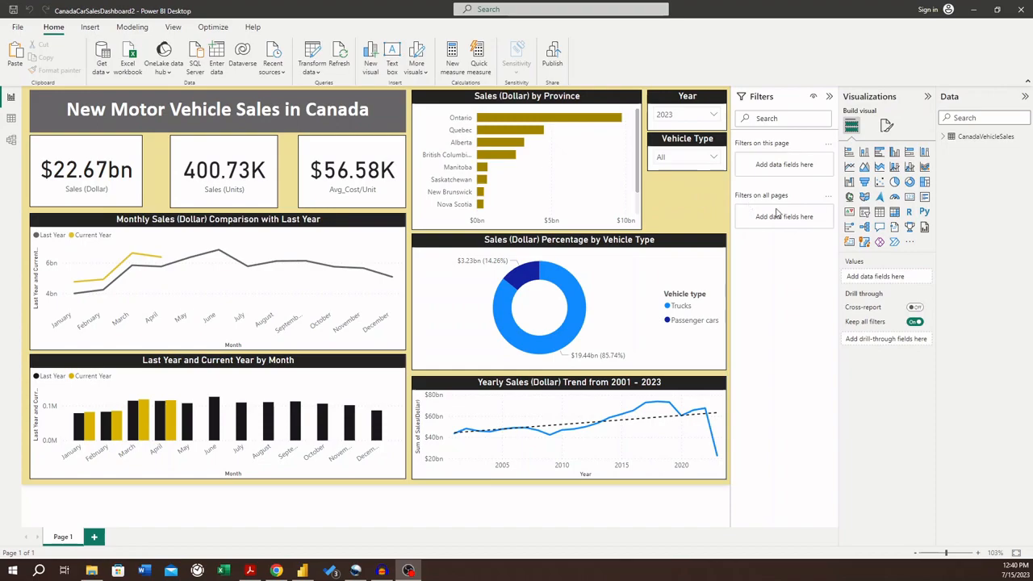
# - Add a blank card visual and size it to fit the space directly below the Vehicle Type slicer
pyautogui.click(910, 198)
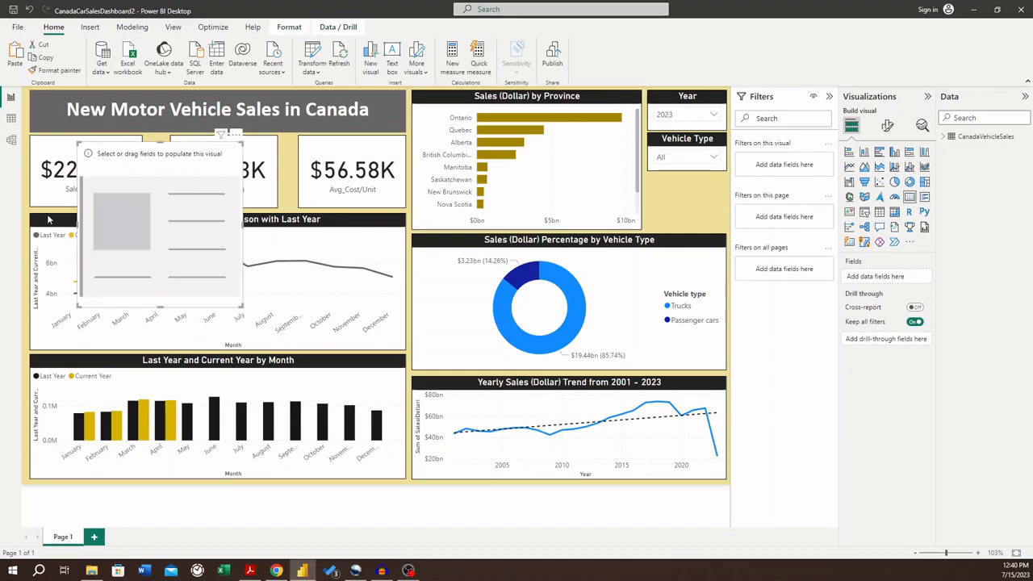
pyautogui.moveTo(177, 225); pyautogui.dragTo(736, 266)
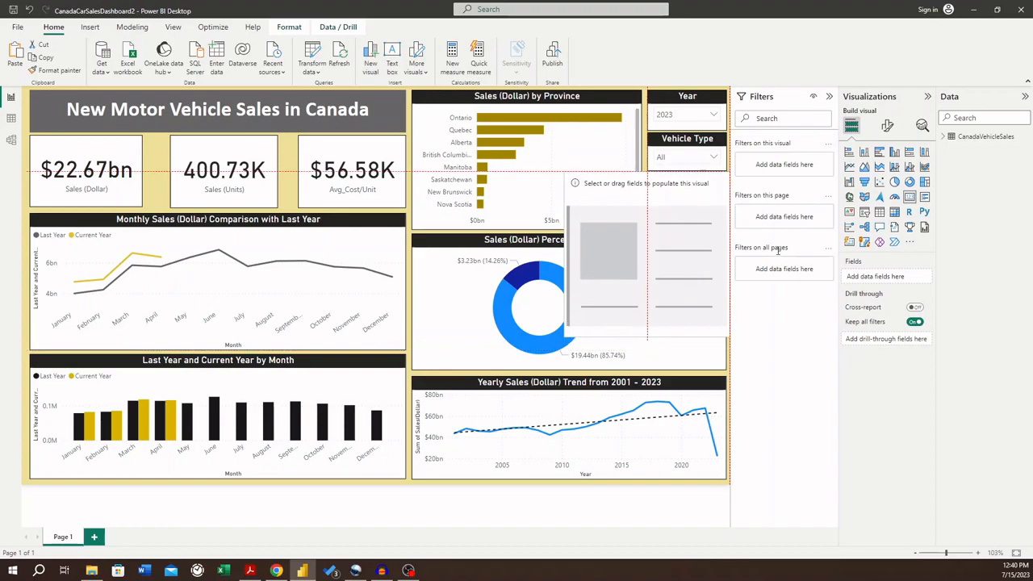
pyautogui.moveTo(566, 336); pyautogui.dragTo(665, 215)
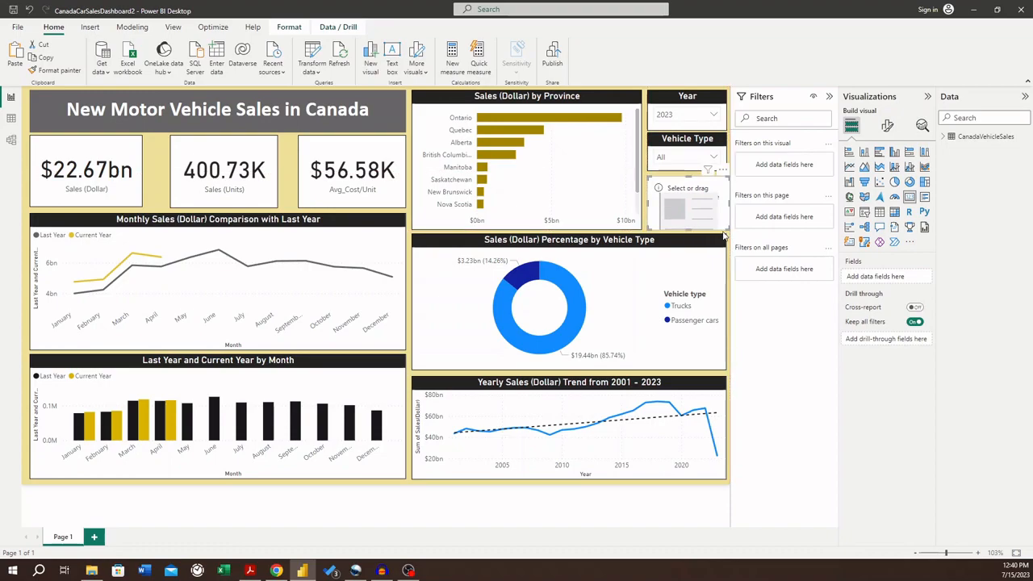
pyautogui.moveTo(728, 227); pyautogui.dragTo(725, 227)
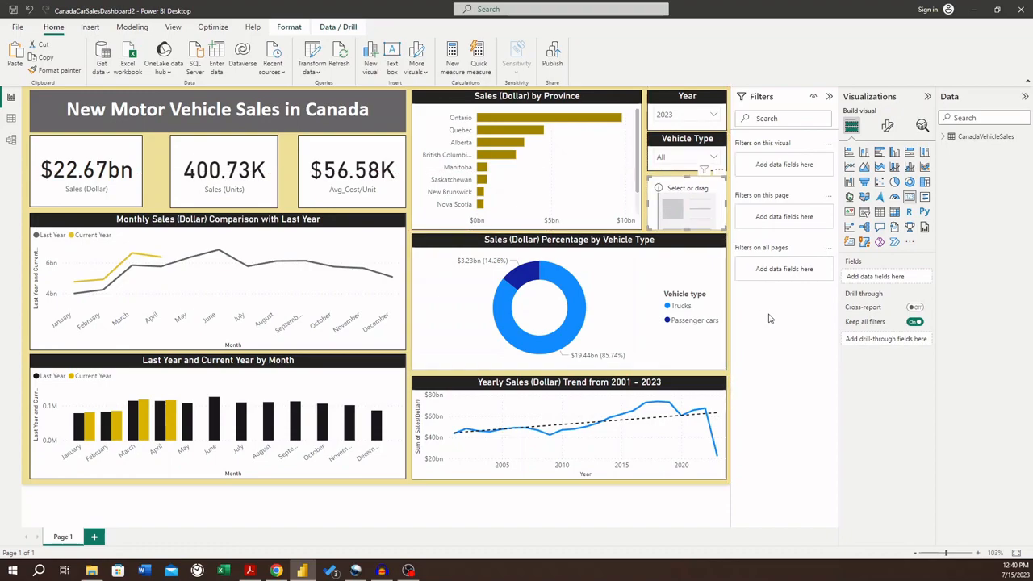
pyautogui.click(728, 194)
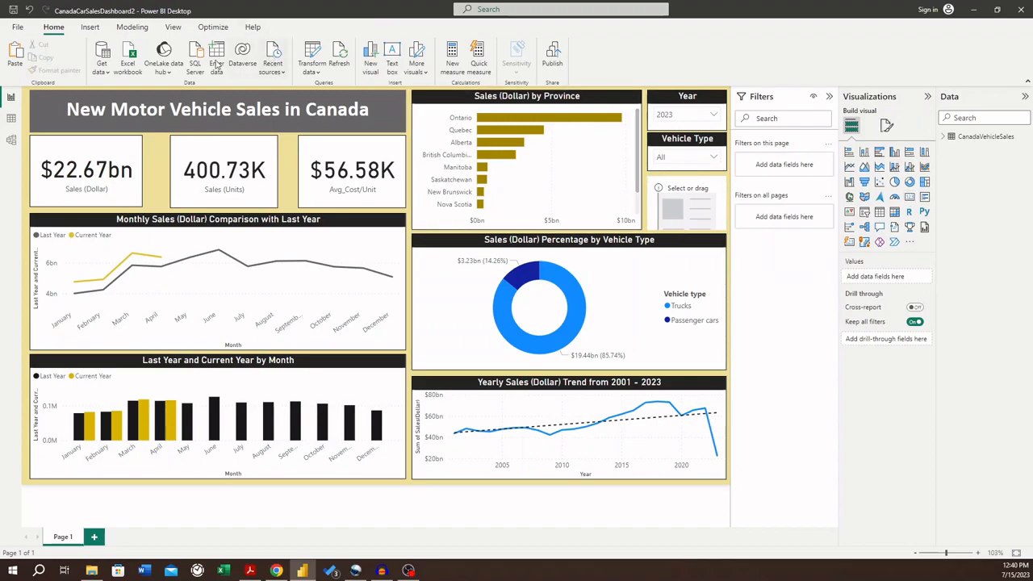
# - Create the measure Last Updated = MAX(CanadaVehicleSales[REF_DATE].[Date]) in the CanadaVehicleSales table
pyautogui.click(92, 28)
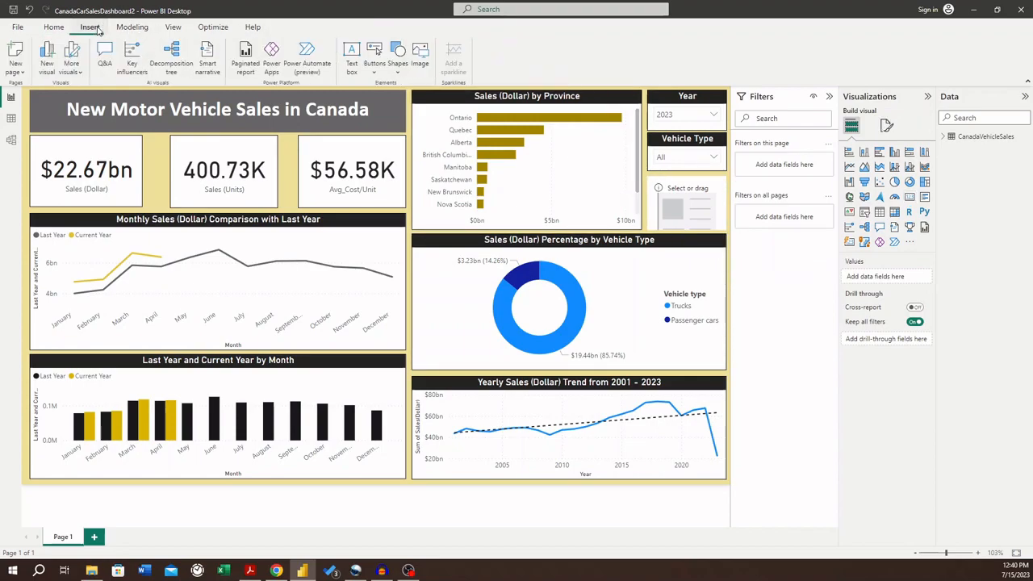
pyautogui.click(50, 29)
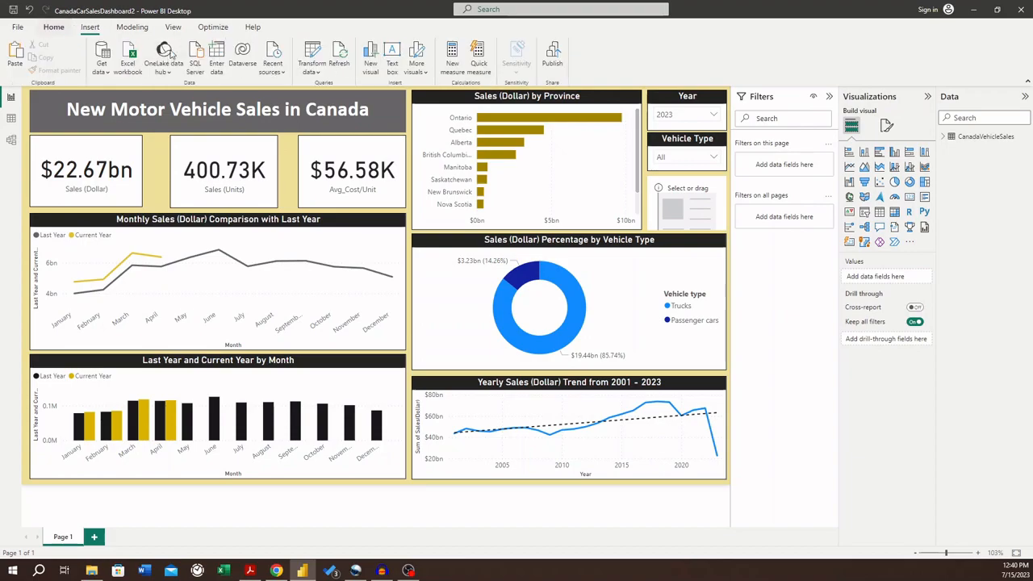
pyautogui.click(132, 27)
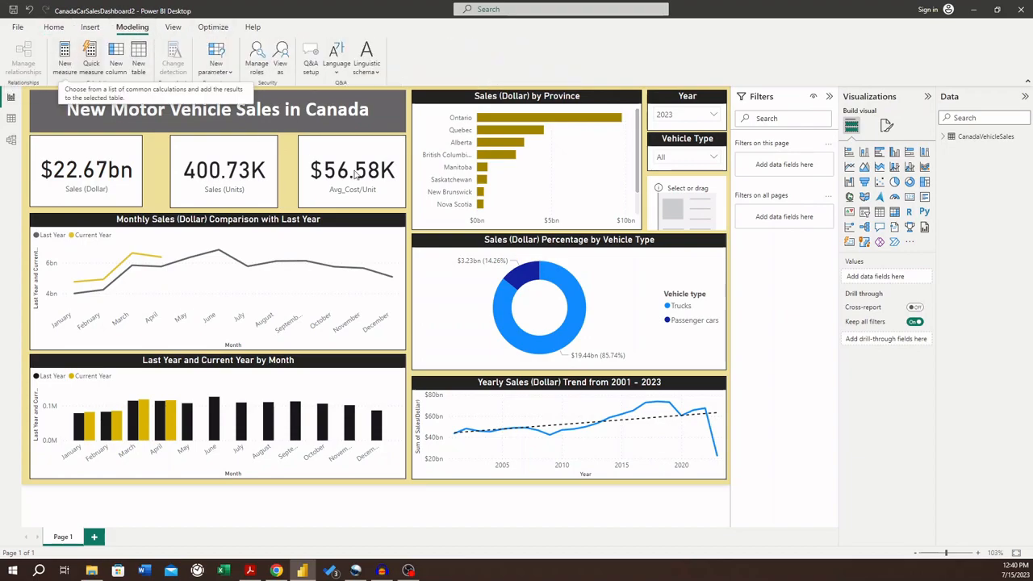
pyautogui.click(525, 274)
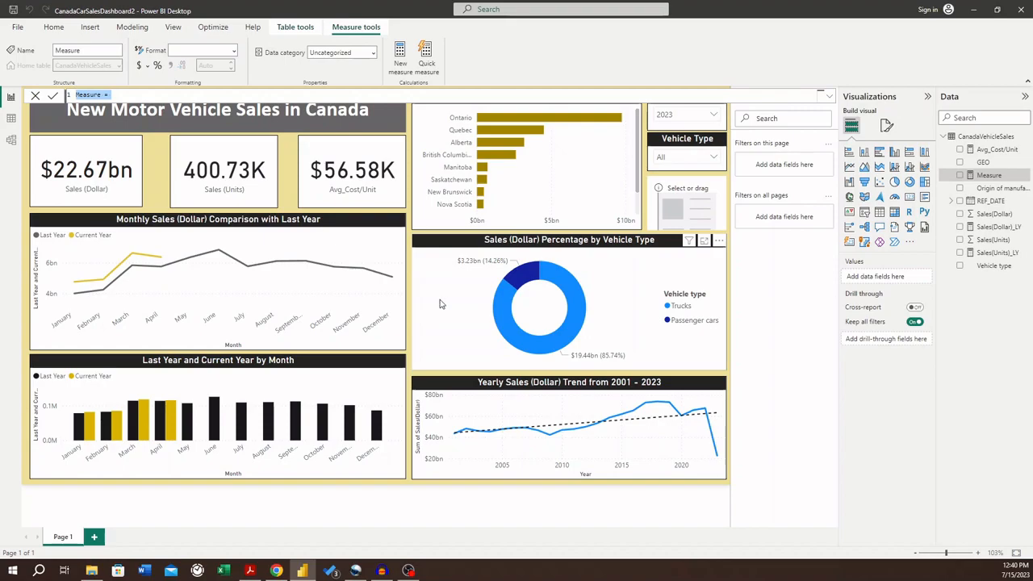
pyautogui.press('BackSpace')
pyautogui.write('Updated = MA')
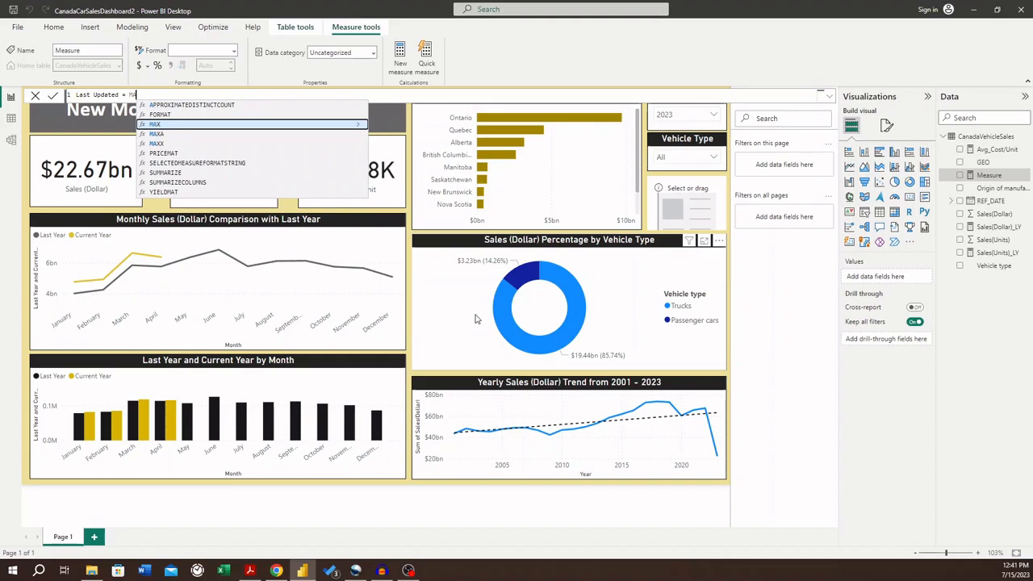
pyautogui.write('X(')
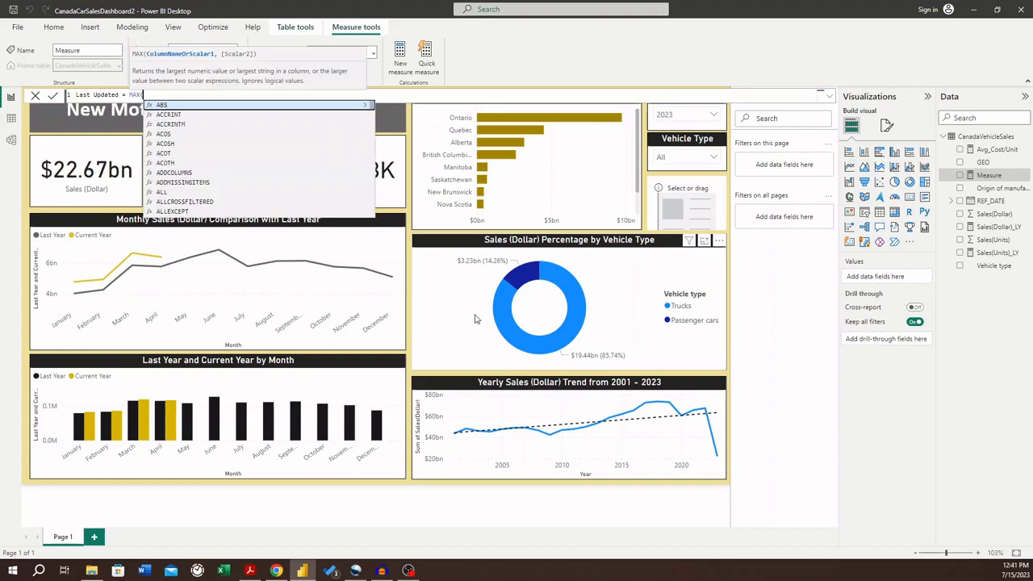
pyautogui.write('REF')
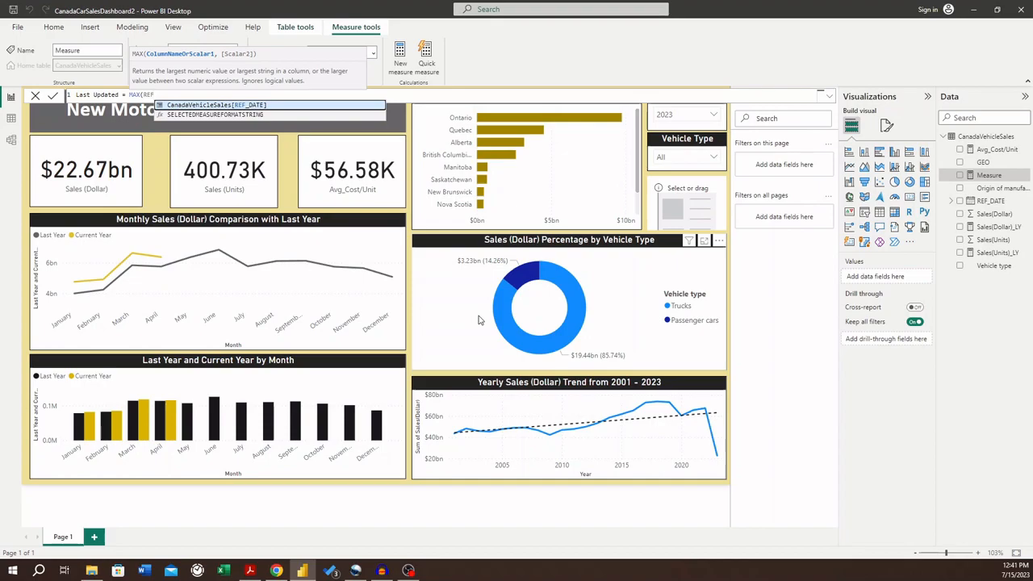
pyautogui.press('Tab')
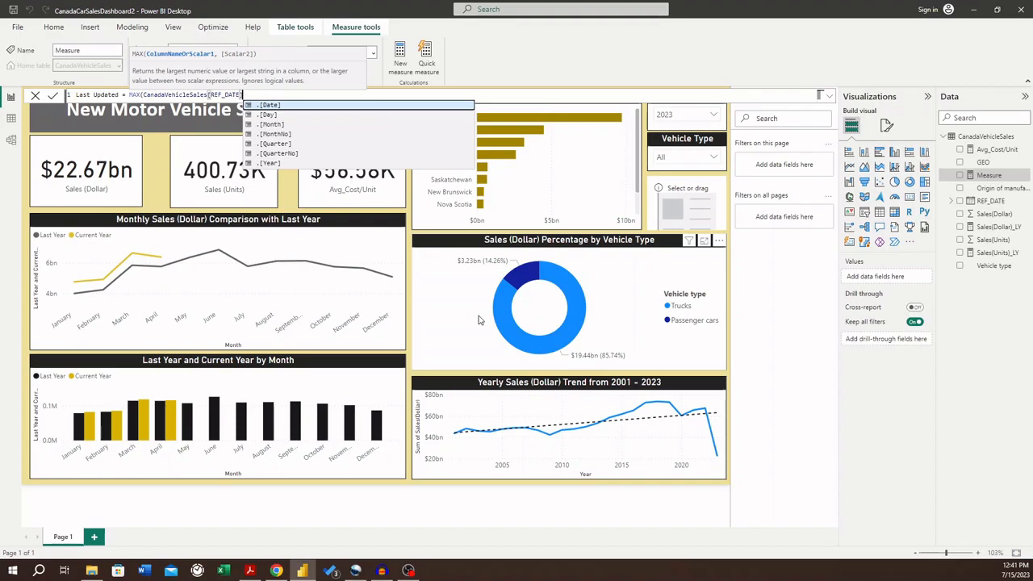
pyautogui.press('Tab')
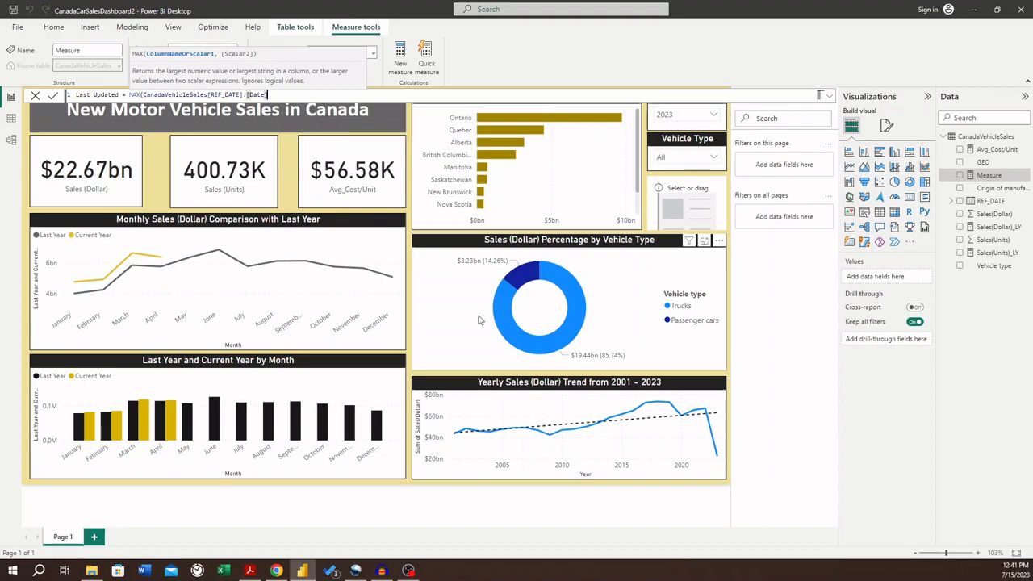
pyautogui.write(')')
pyautogui.press('Return')
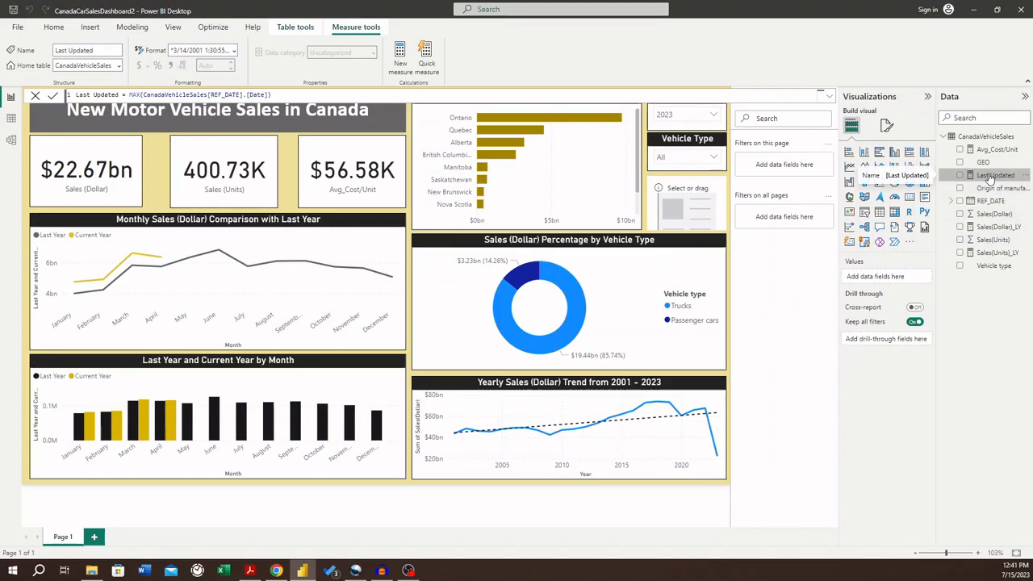
# - Place the Last Updated measure in the blank card and set its callout value font size to 12
pyautogui.moveTo(999, 179); pyautogui.dragTo(703, 220)
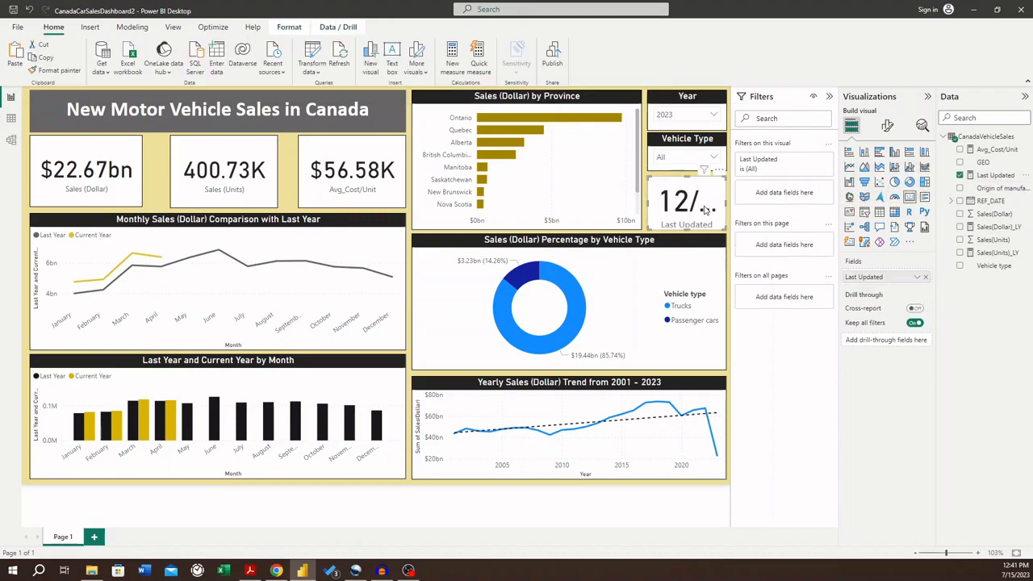
pyautogui.click(887, 126)
pyautogui.click(852, 127)
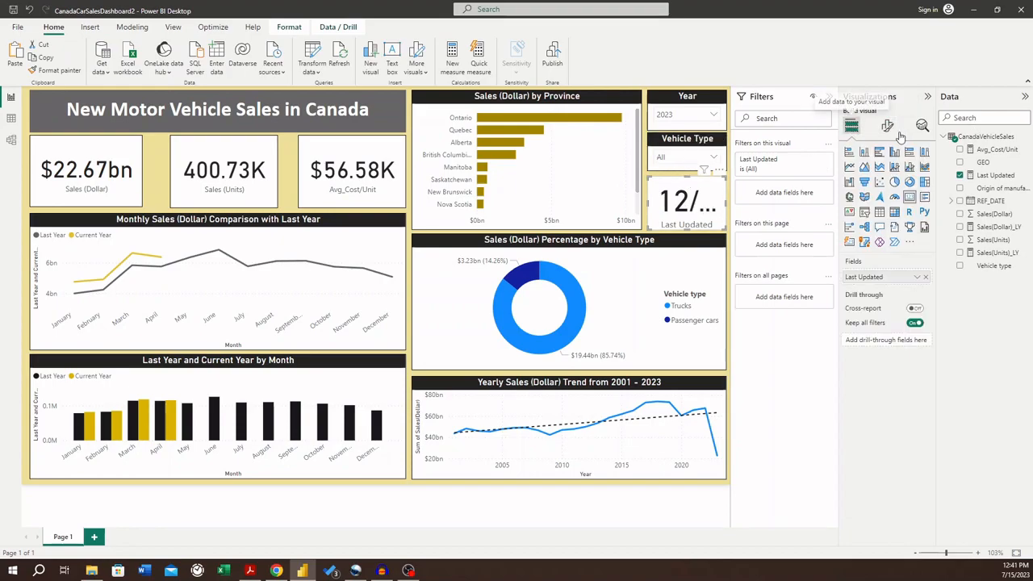
pyautogui.click(887, 126)
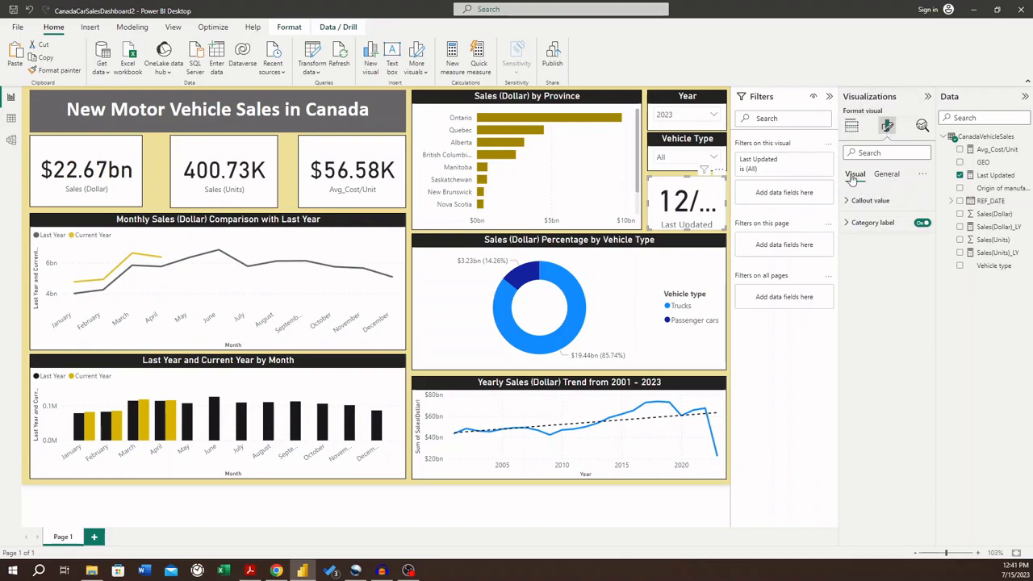
pyautogui.click(884, 176)
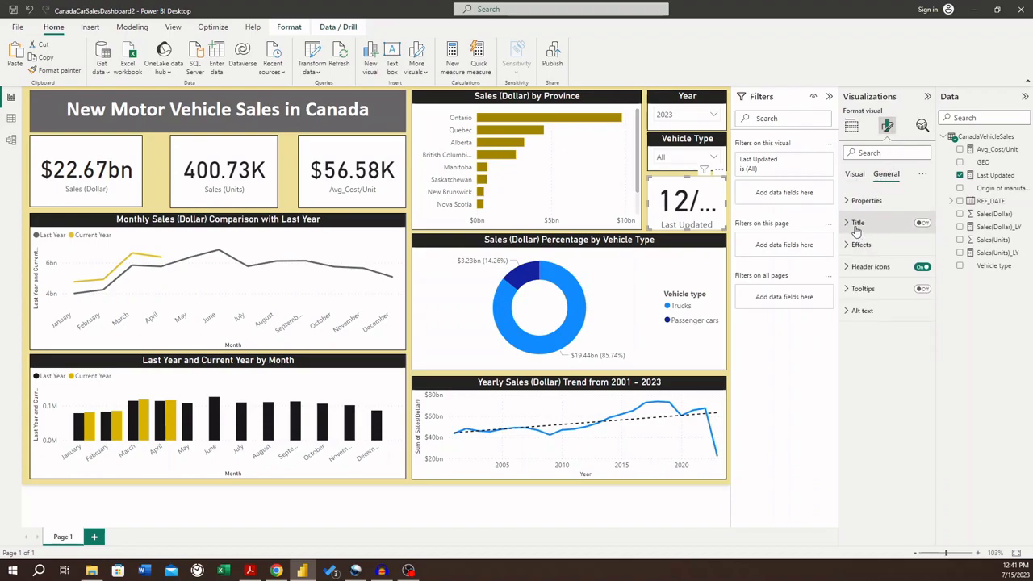
pyautogui.click(854, 176)
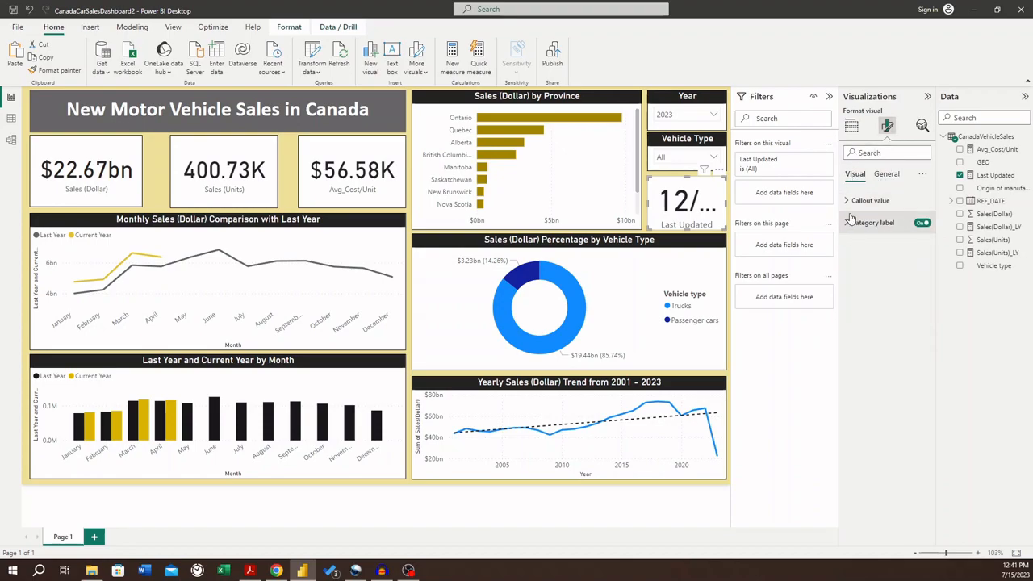
pyautogui.click(845, 224)
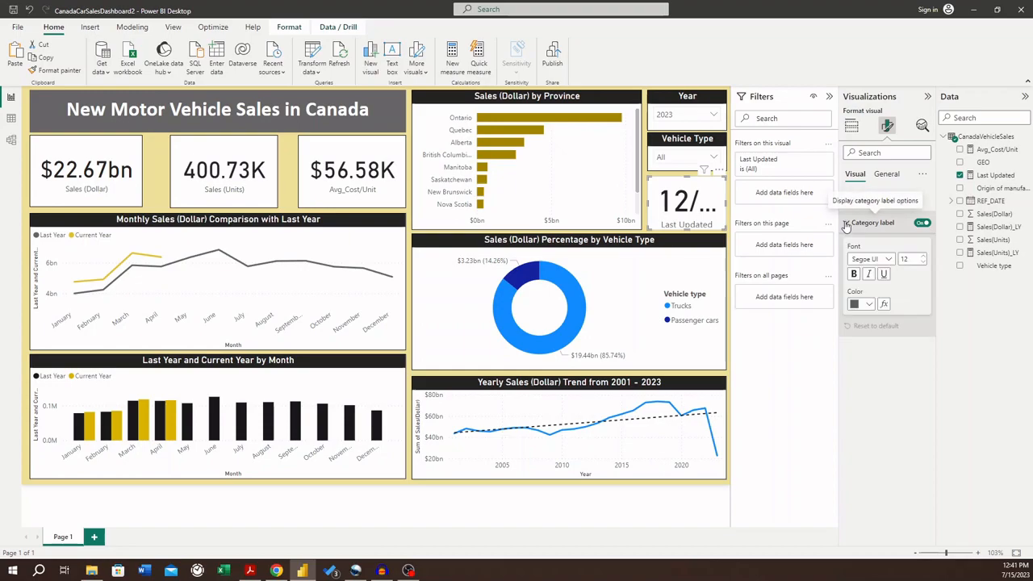
pyautogui.click(846, 224)
pyautogui.click(847, 203)
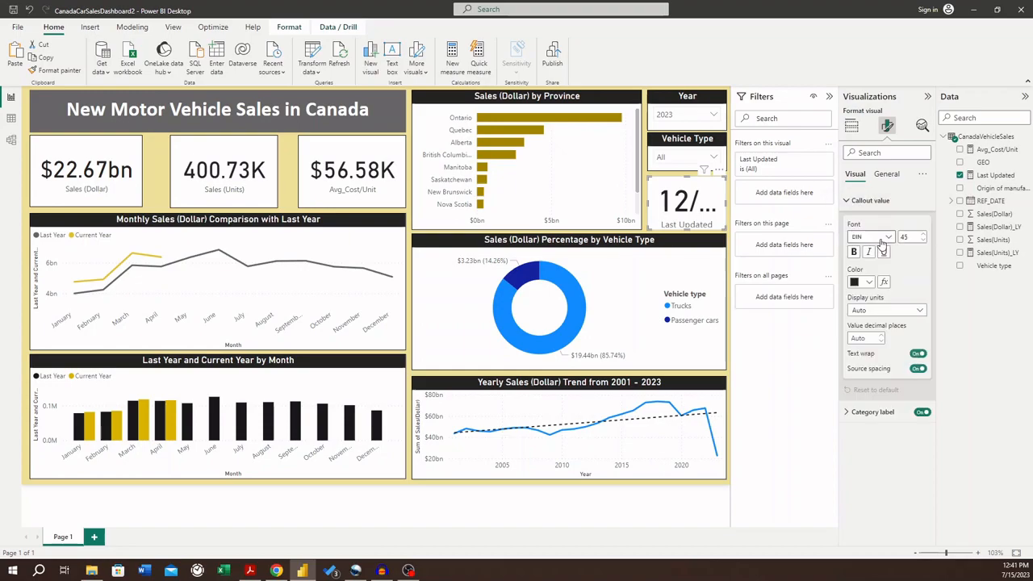
pyautogui.doubleClick(911, 237)
pyautogui.write('13')
pyautogui.press('BackSpace')
pyautogui.write('2')
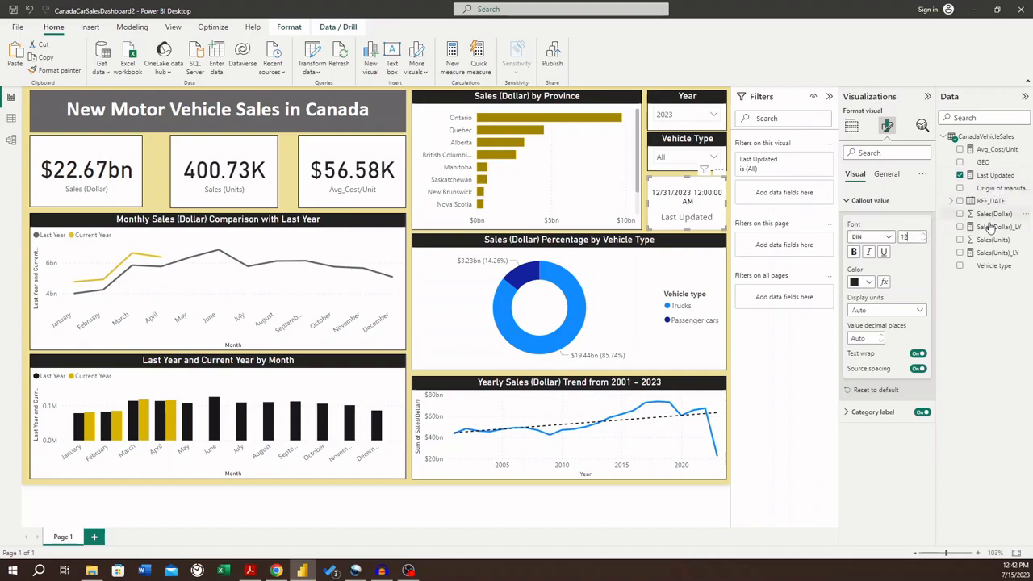
# - Format the Last Updated measure as *3/14/2001 (Short Date)
pyautogui.click(995, 177)
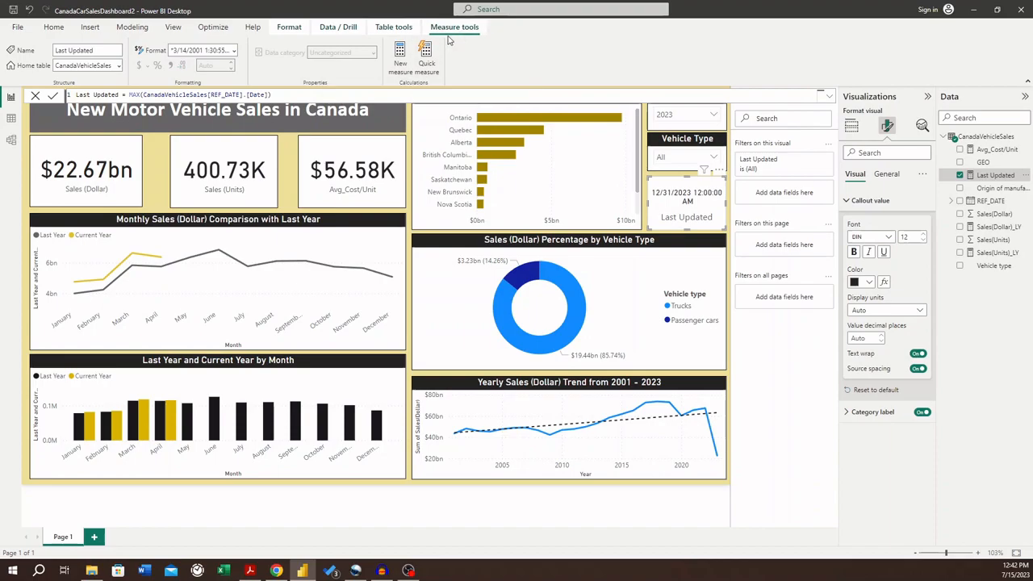
pyautogui.click(232, 50)
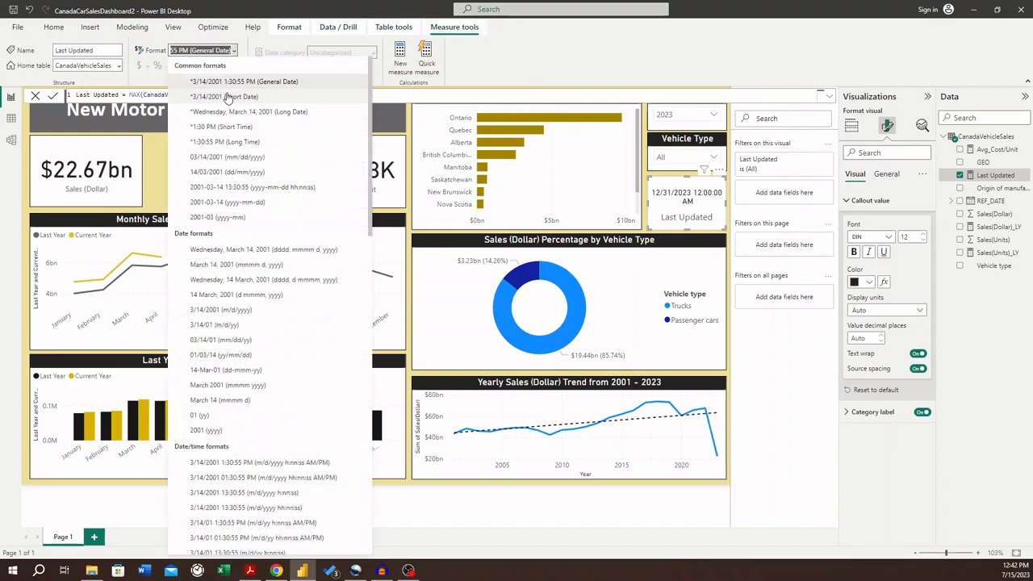
pyautogui.click(222, 96)
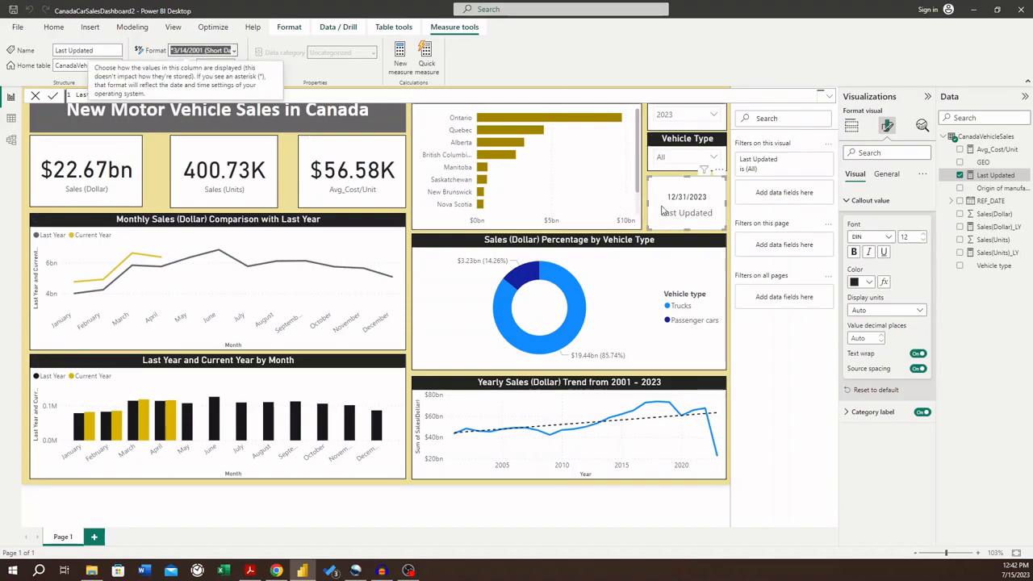
pyautogui.click(676, 216)
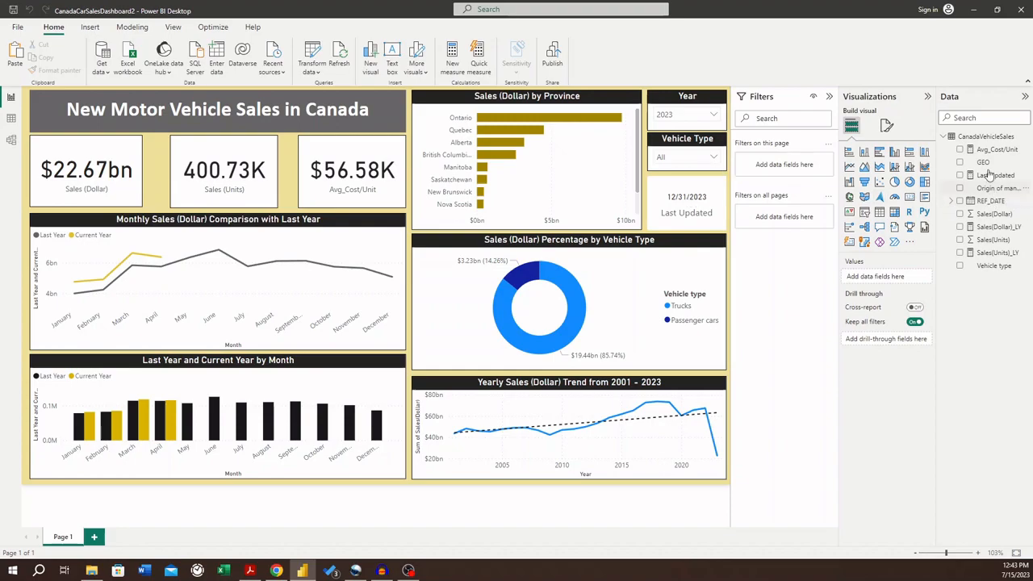
# - Change the Last Updated measure's formula to CALCULATE(MAX(CanadaVehicleSales[REF_DATE]))
pyautogui.click(676, 197)
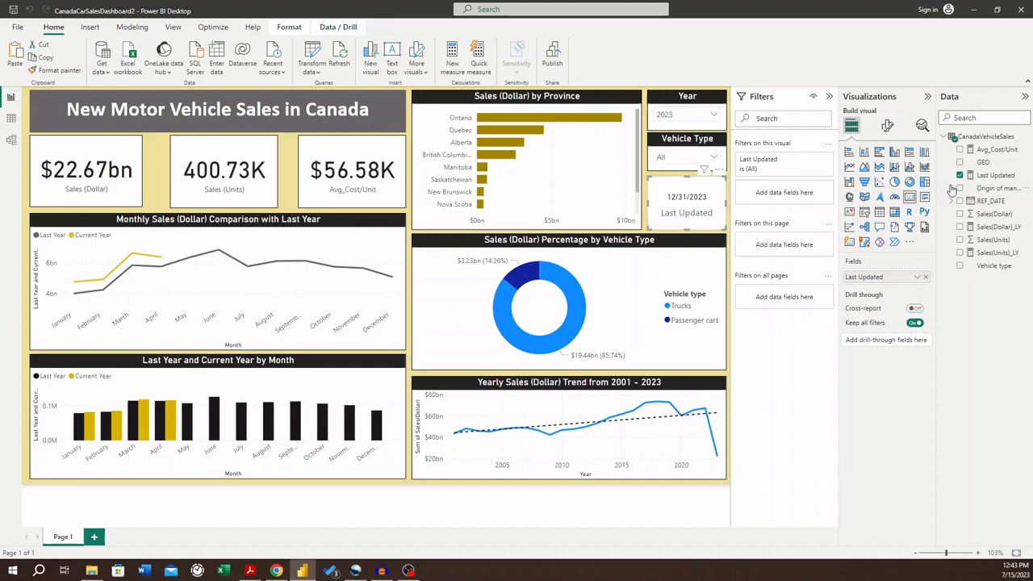
pyautogui.rightClick(984, 139)
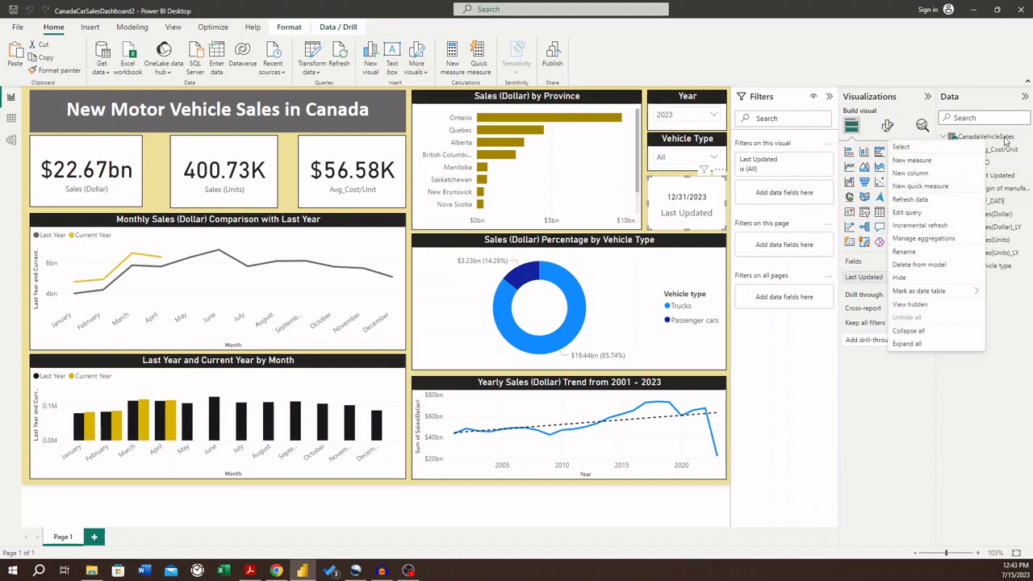
pyautogui.click(1027, 209)
pyautogui.click(995, 175)
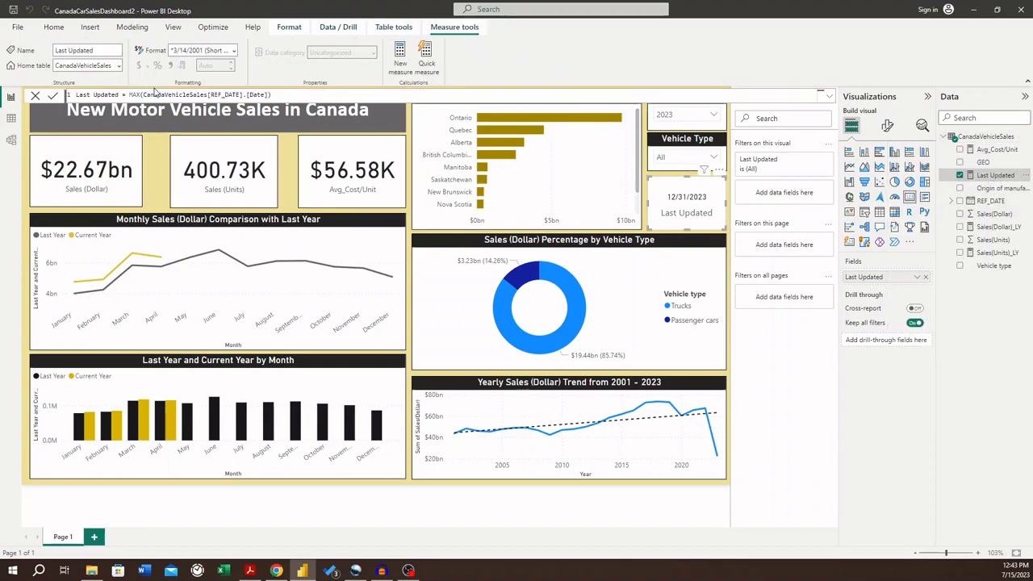
pyautogui.moveTo(245, 94); pyautogui.dragTo(269, 94)
pyautogui.press('BackSpace')
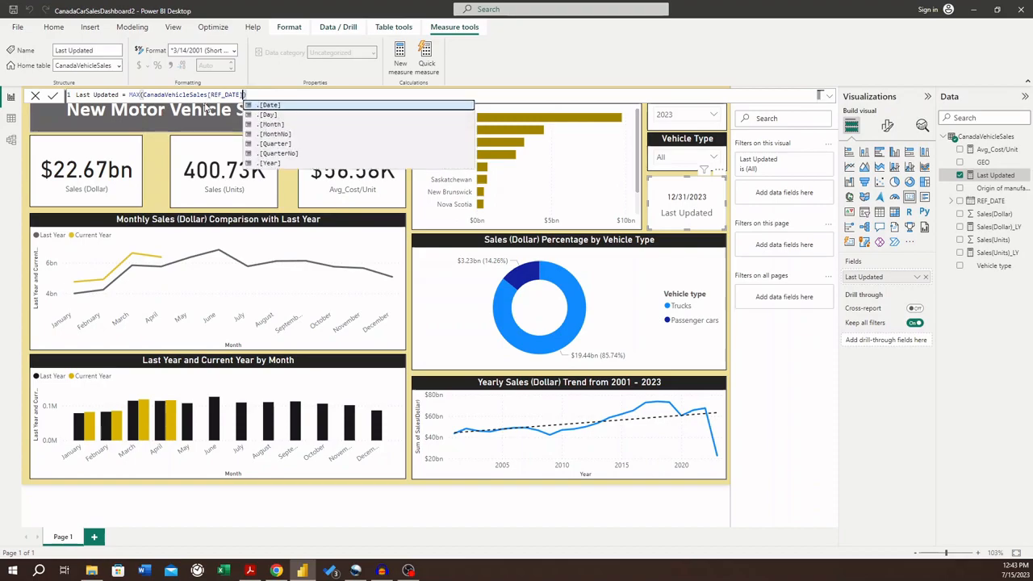
pyautogui.click(129, 94)
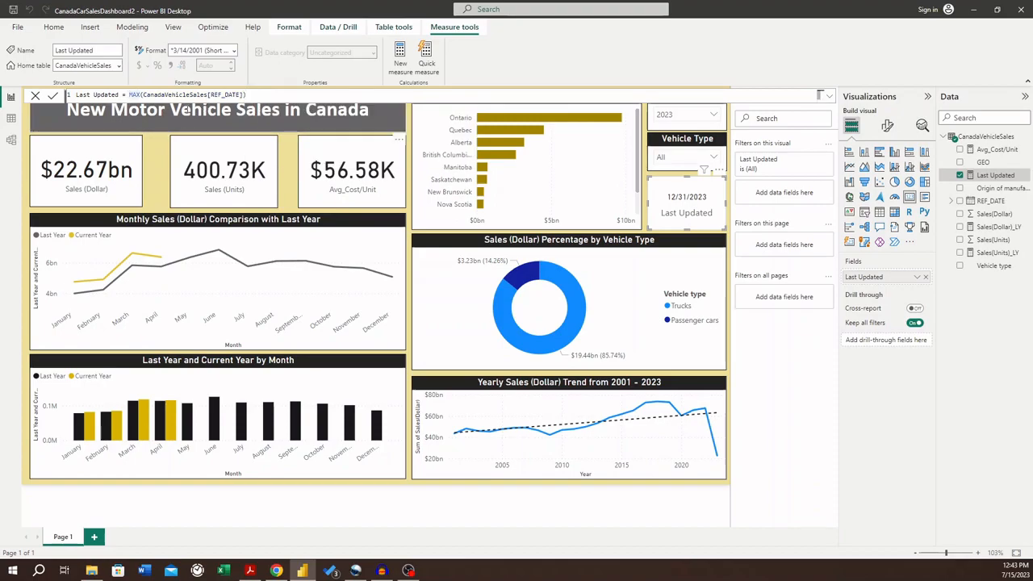
pyautogui.write('CALCULAT')
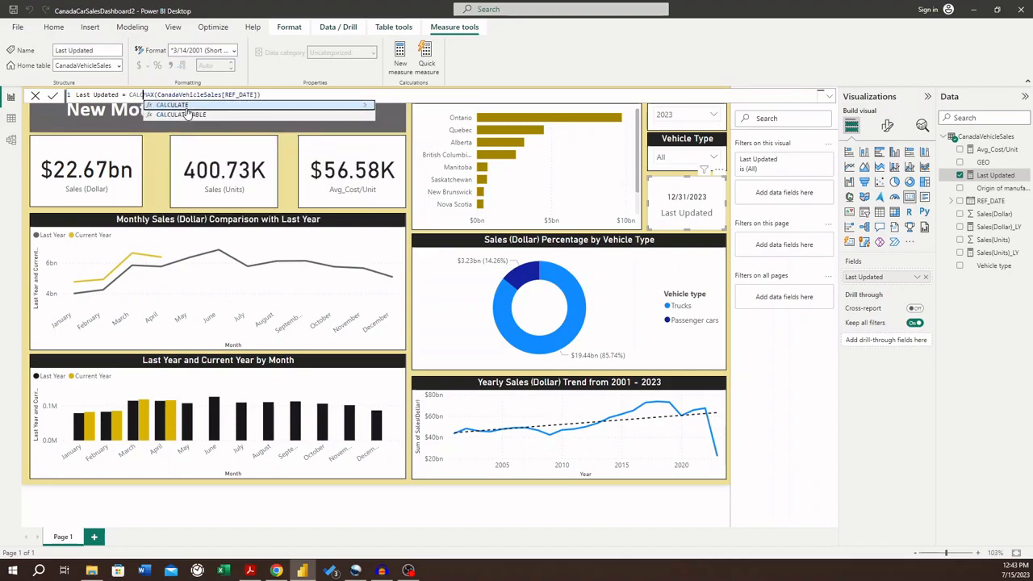
pyautogui.write('E(')
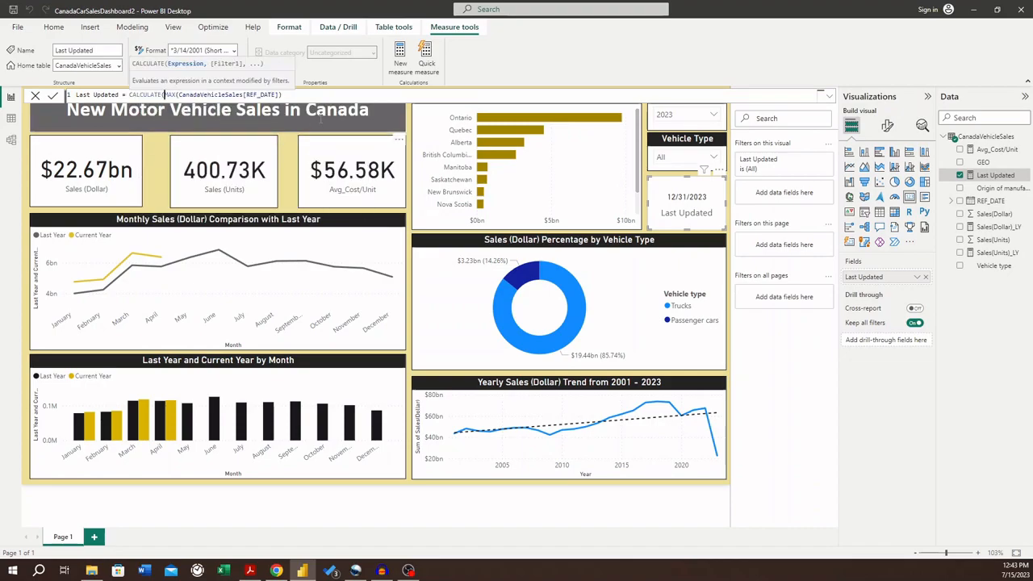
pyautogui.click(307, 91)
pyautogui.write(')')
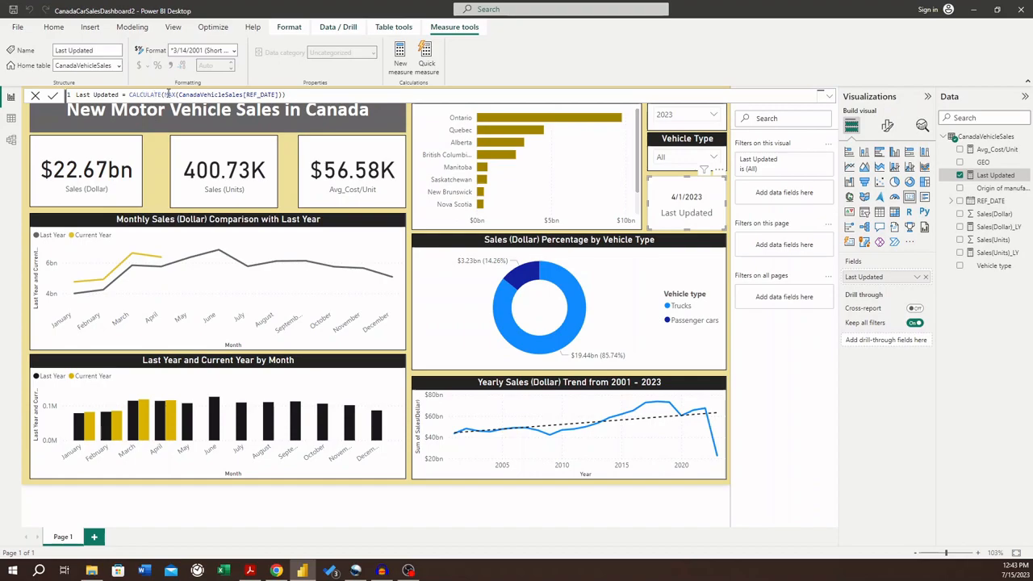
pyautogui.click(646, 209)
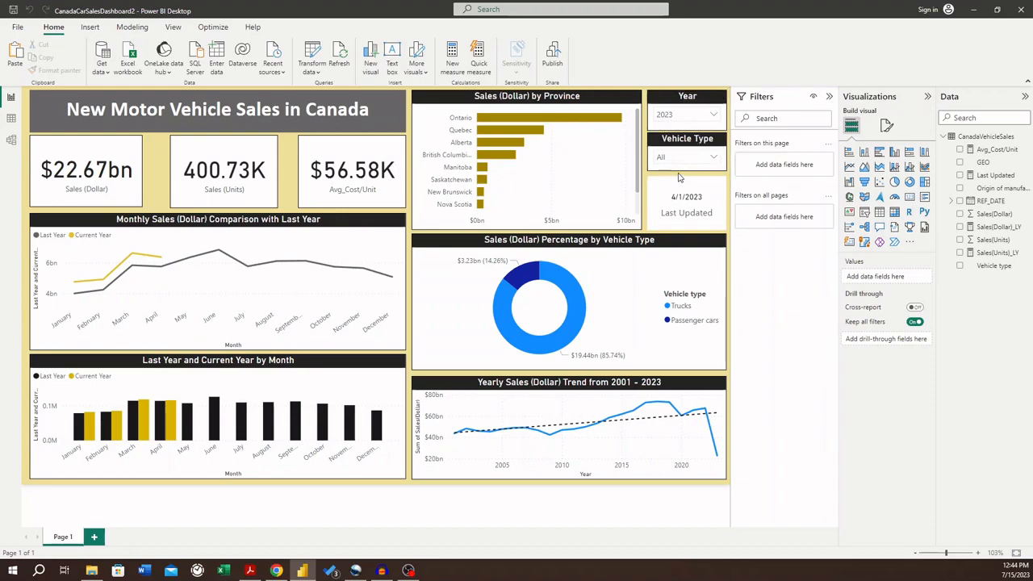
pyautogui.click(673, 211)
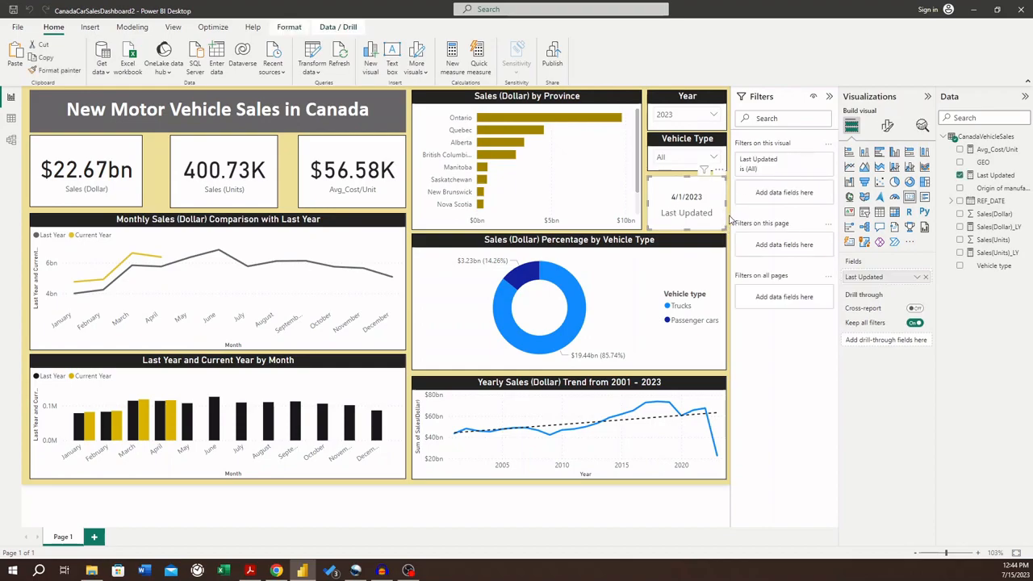
pyautogui.click(730, 220)
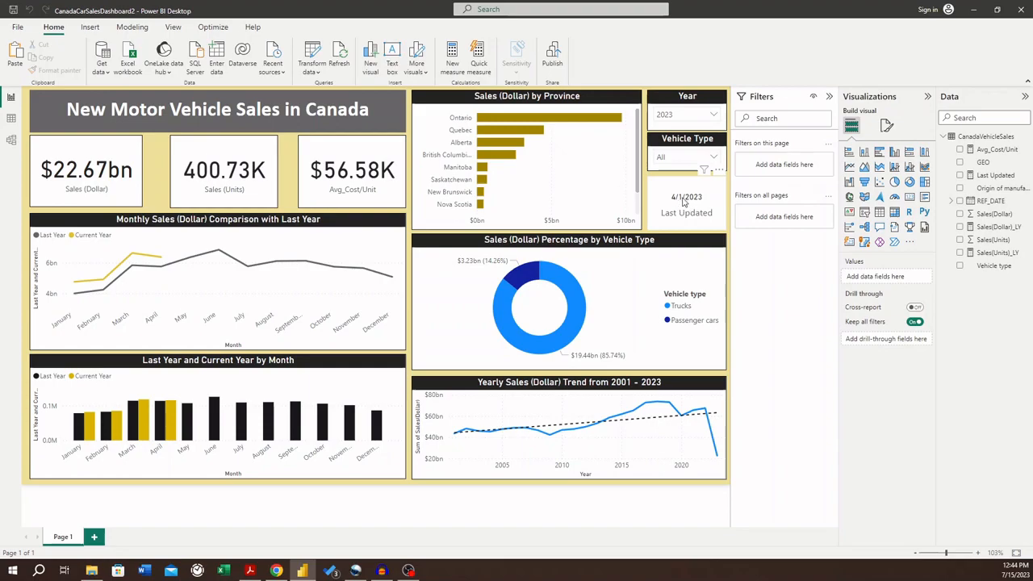
# - Copy the Vehicle Type slicer's formatting onto the Last Updated card with Format painter
pyautogui.click(666, 145)
pyautogui.rightClick(666, 146)
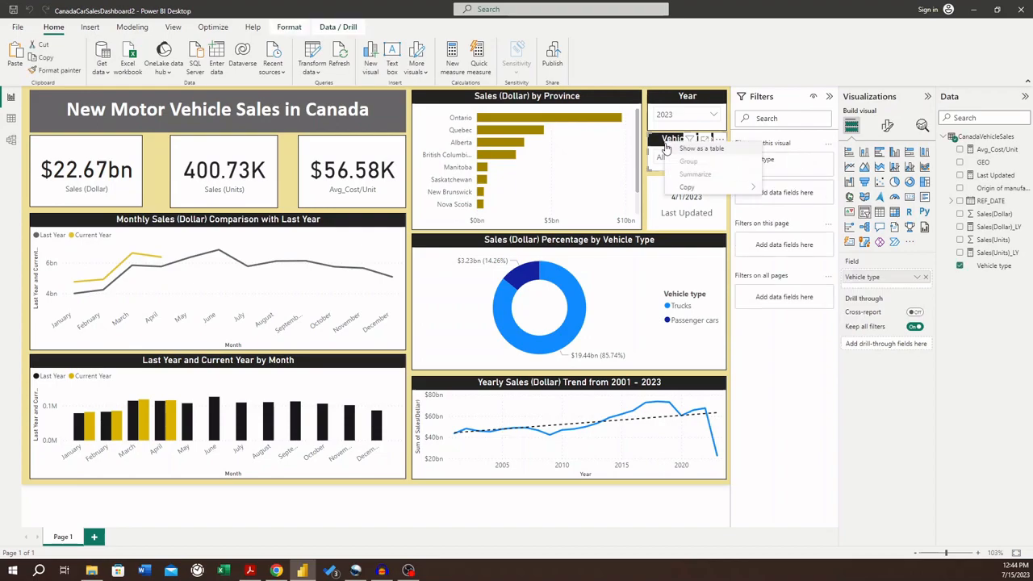
pyautogui.click(54, 73)
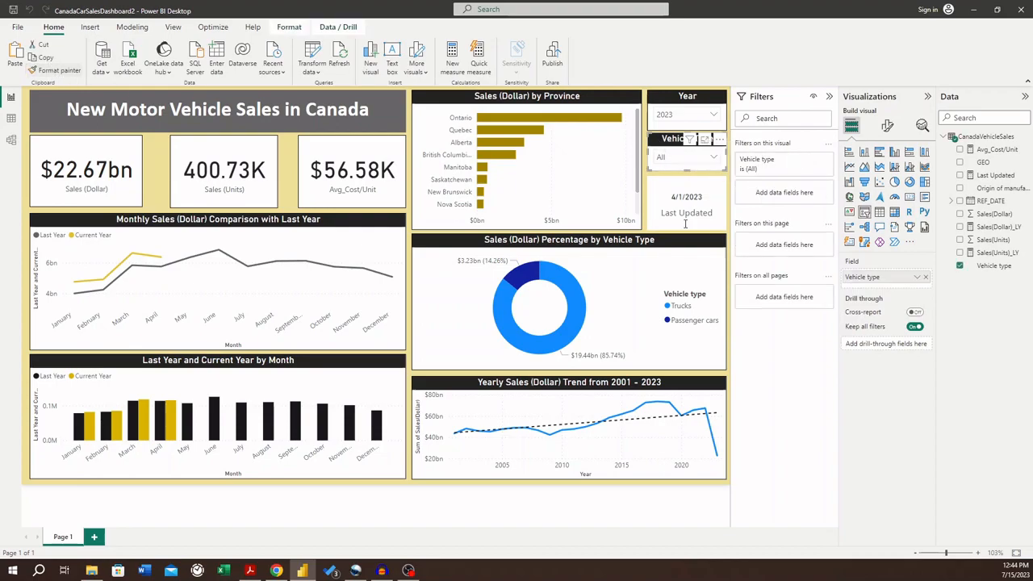
pyautogui.click(50, 73)
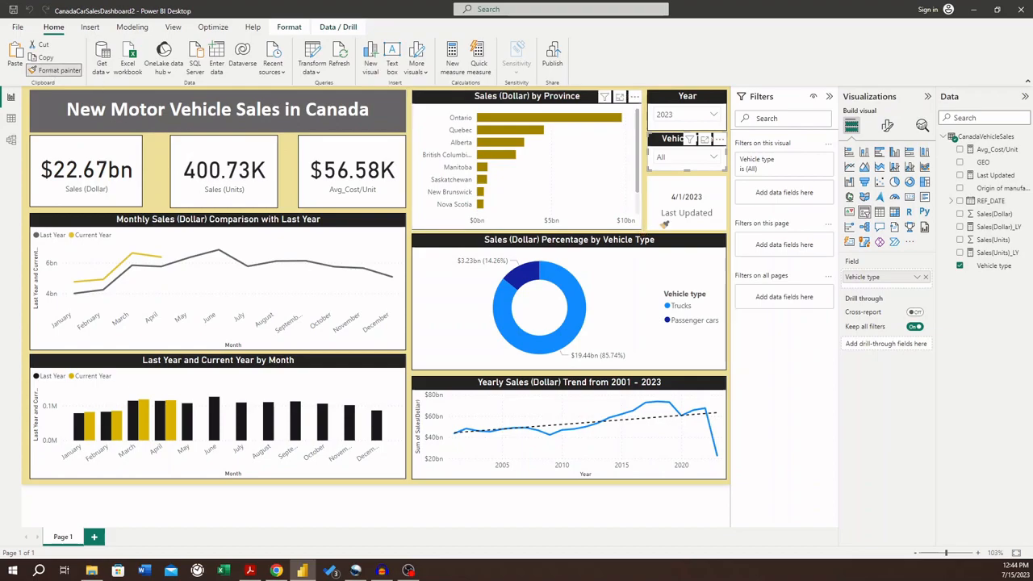
pyautogui.click(682, 213)
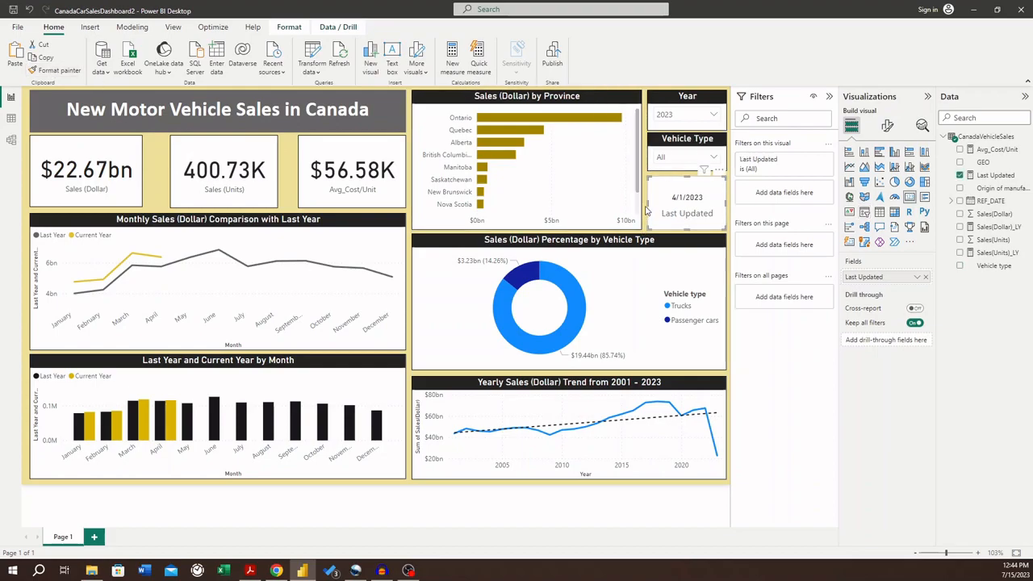
pyautogui.click(645, 218)
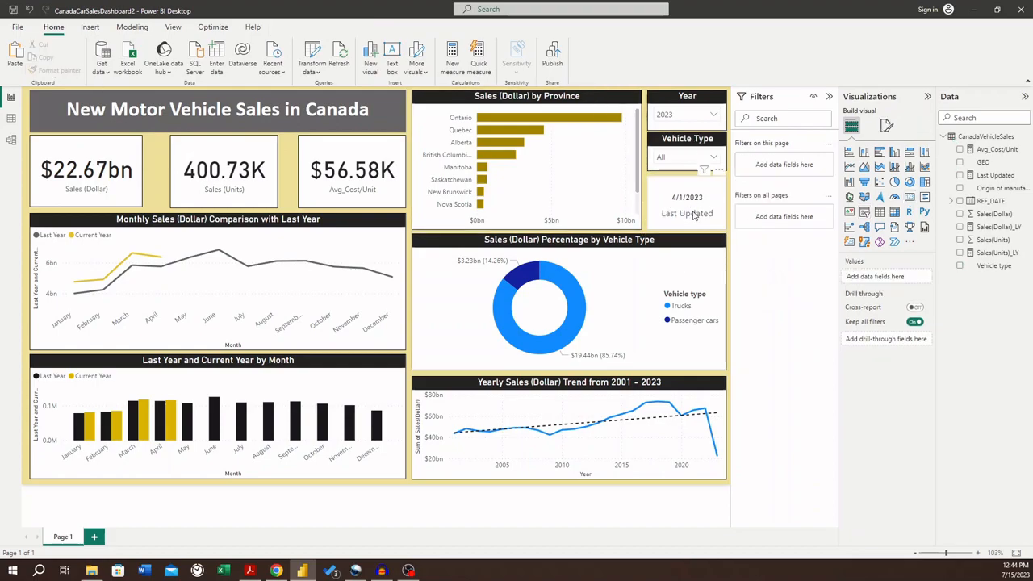